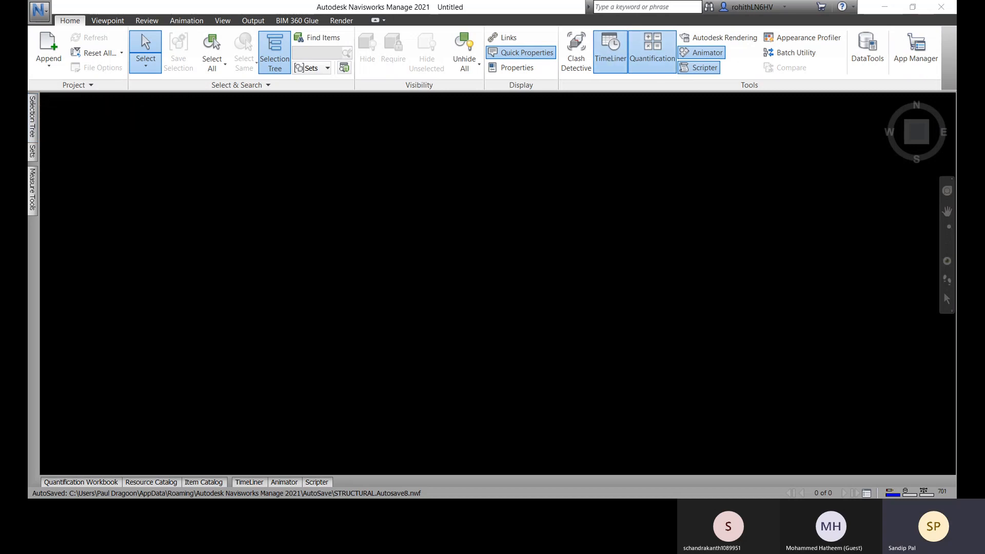
- Show the TimeLiner window, pin it open and set it back to auto-hide
click(610, 44)
mouse_move(247, 480)
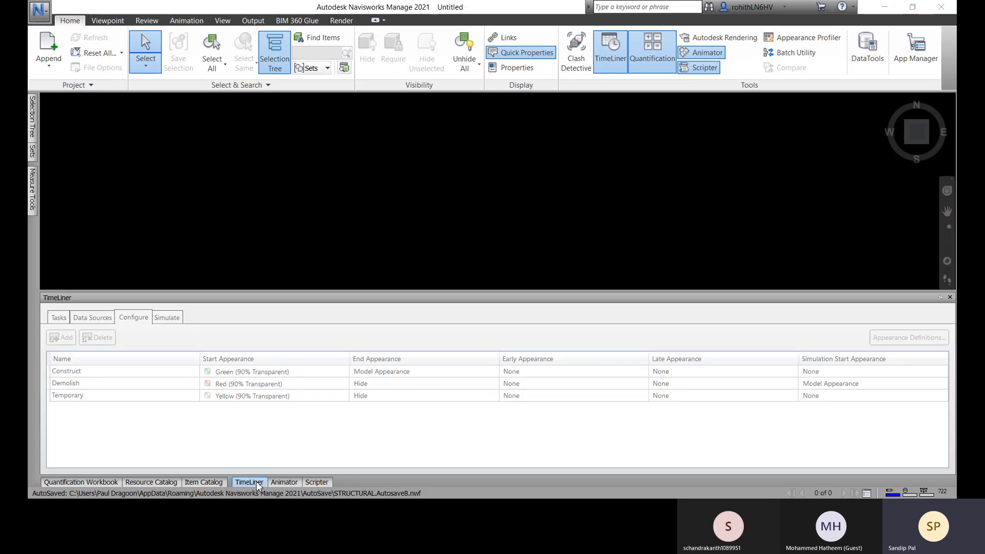
click(941, 298)
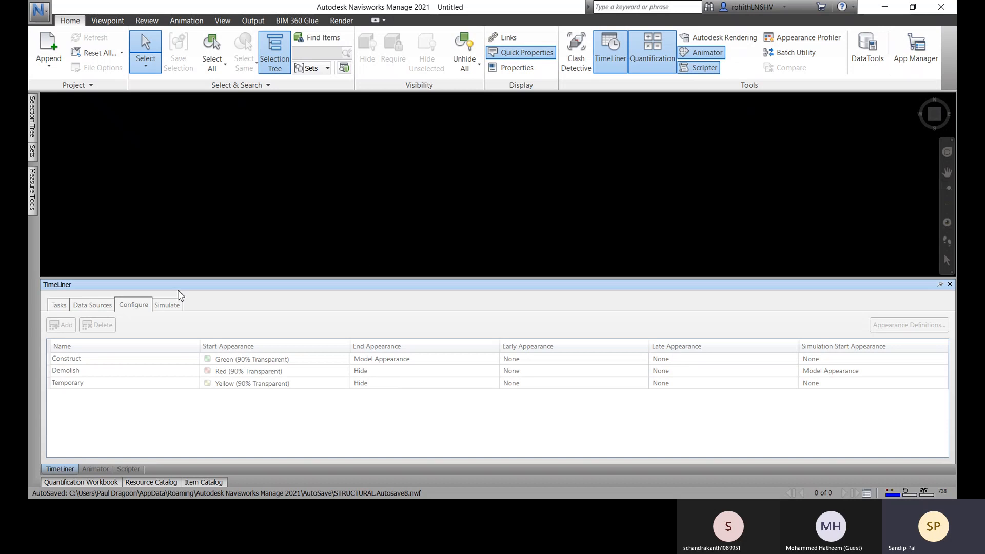
click(940, 284)
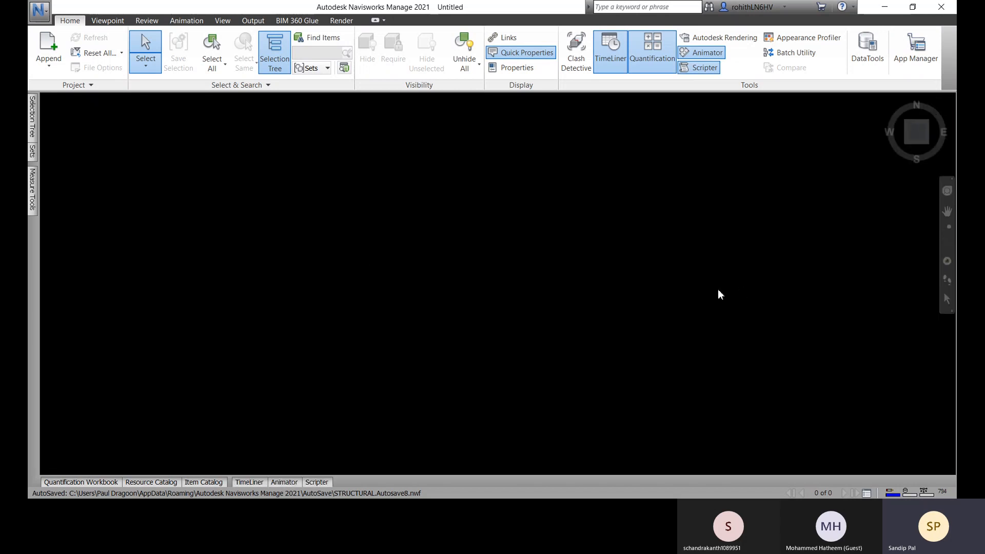
click(249, 483)
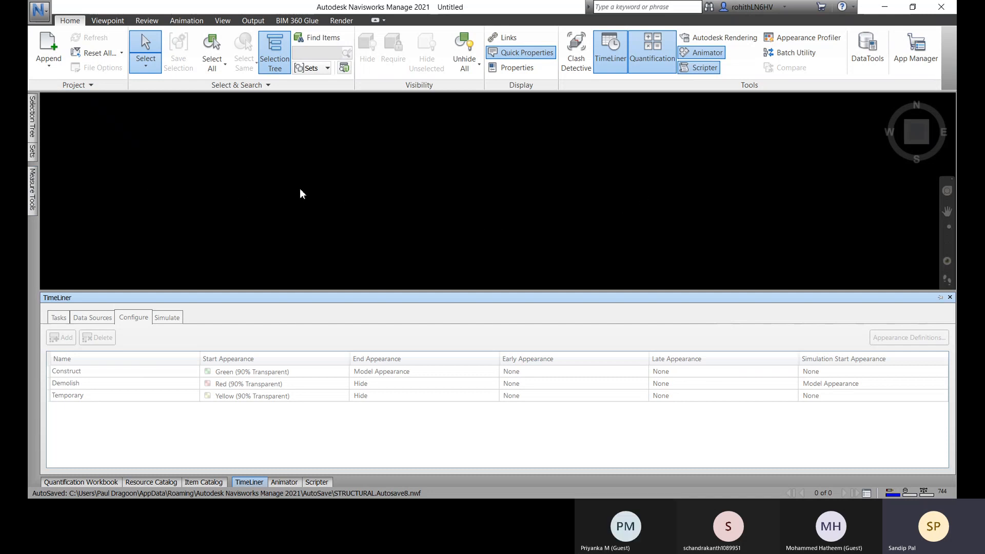
- Open the STRUCTURAL.nwd model from the Navisworks folder
click(36, 10)
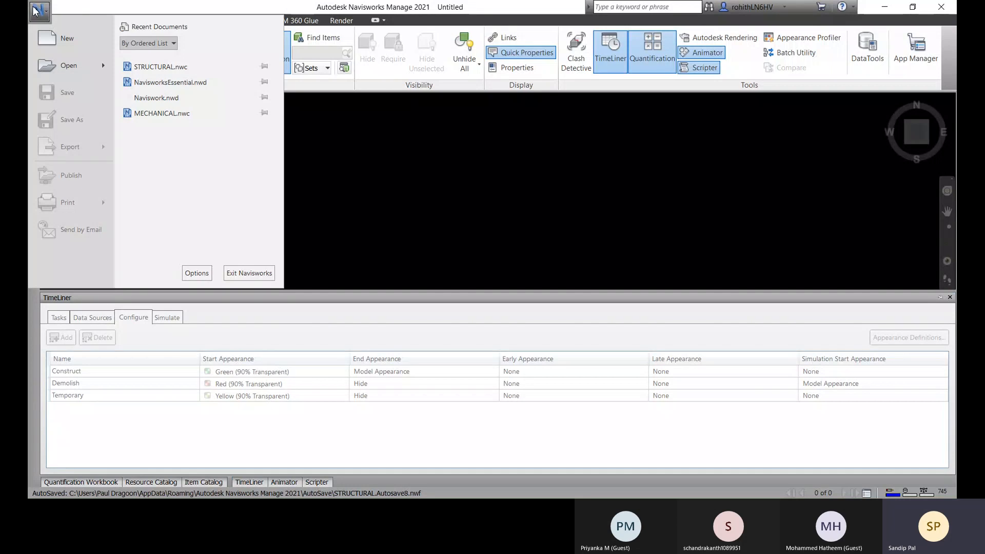
mouse_move(102, 66)
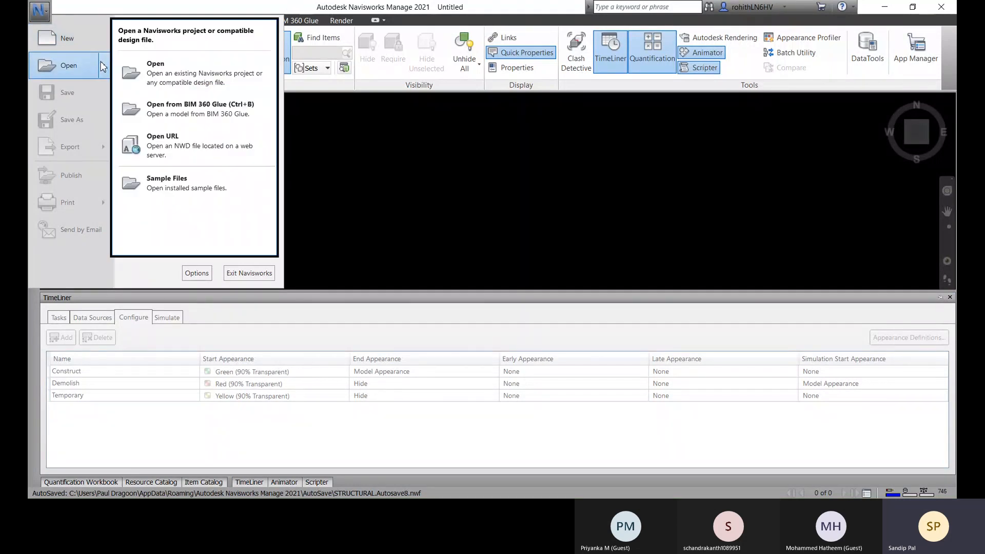
click(154, 72)
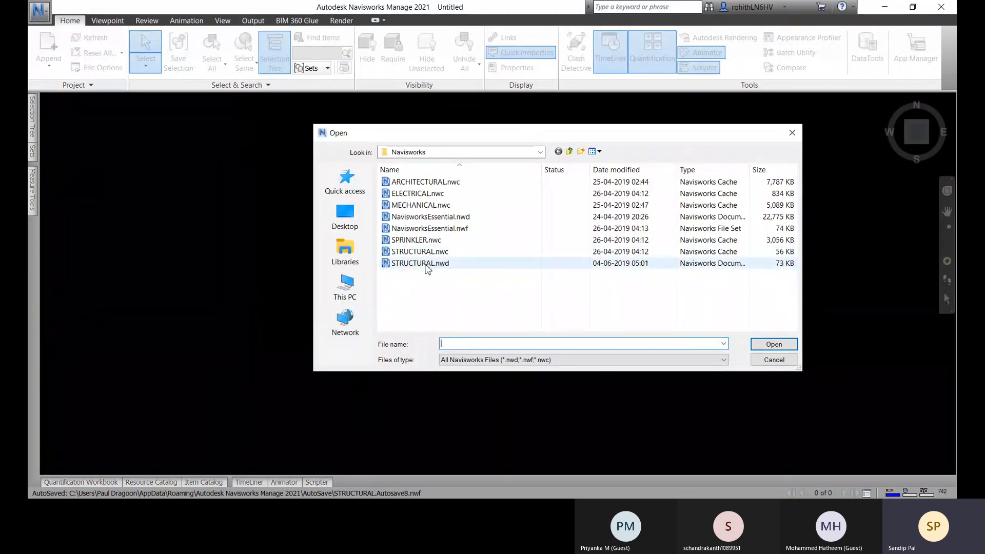
click(439, 265)
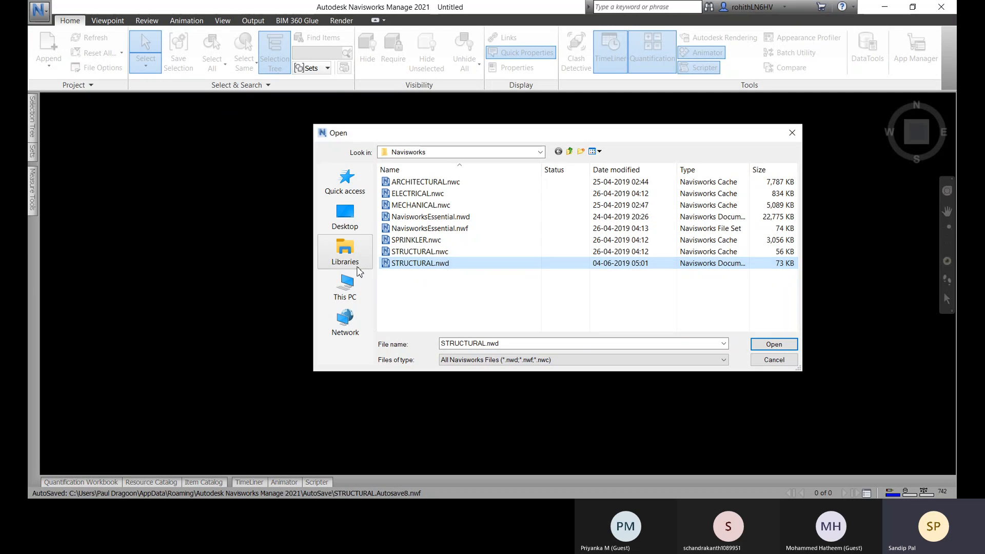
click(774, 345)
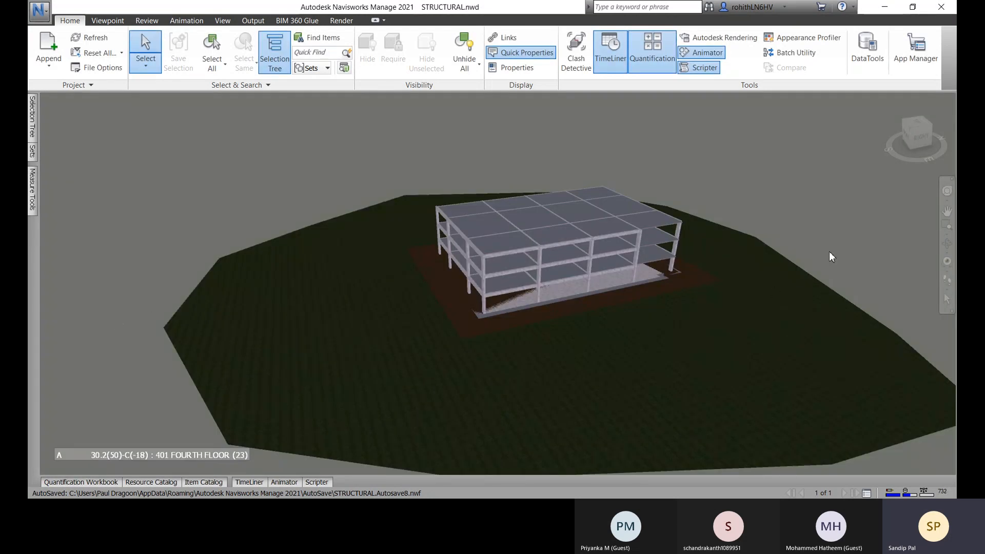
- Inspect the structural frame from a corner near ground level, selecting the surrounding terrain and the building pad
middle_drag(829, 266, 797, 247)
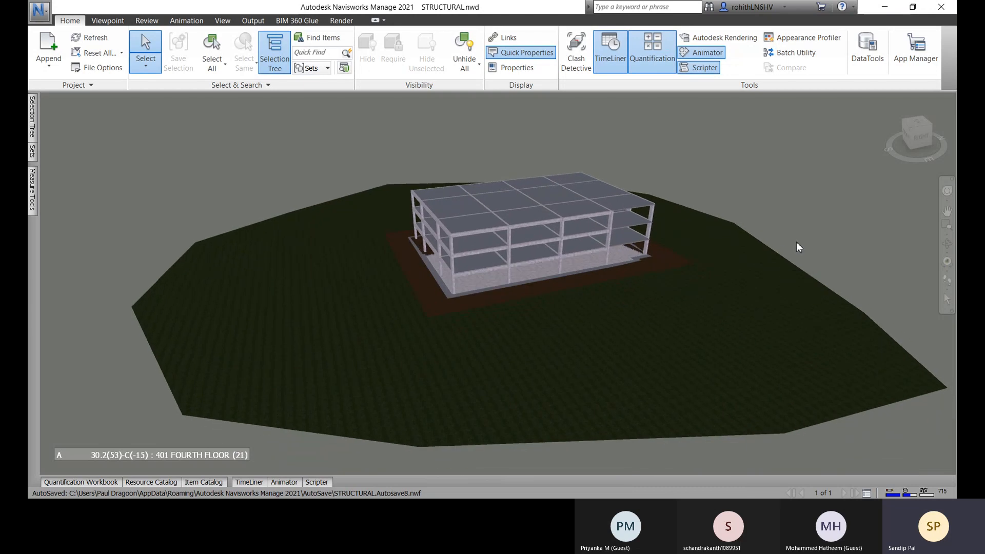
click(914, 144)
scroll(506, 277, up, 10)
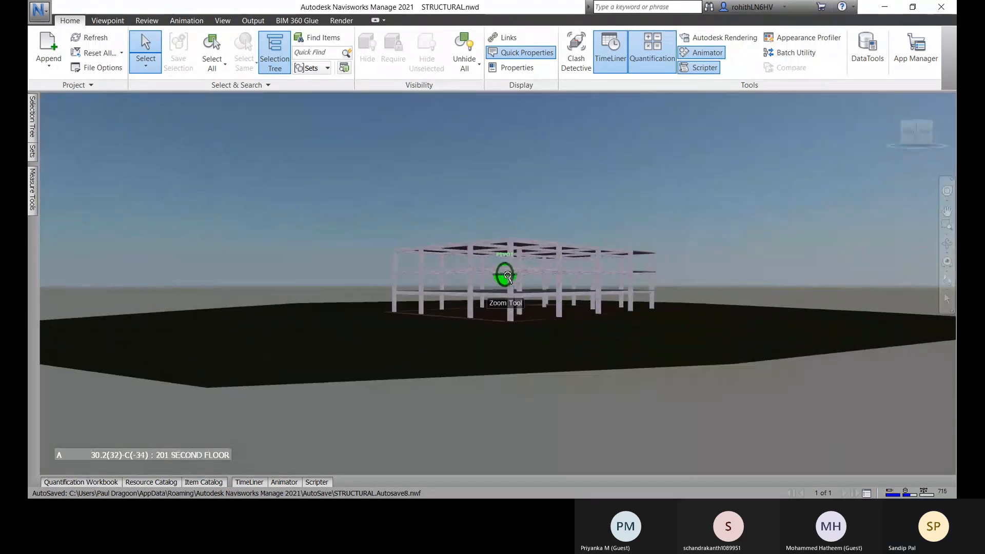
shift+middle_drag(596, 272, 637, 260)
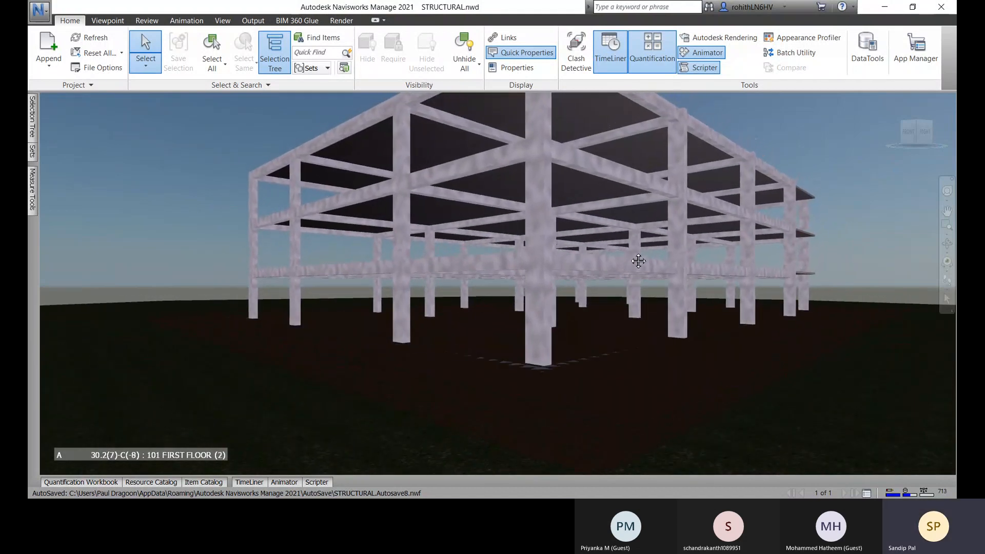
click(112, 367)
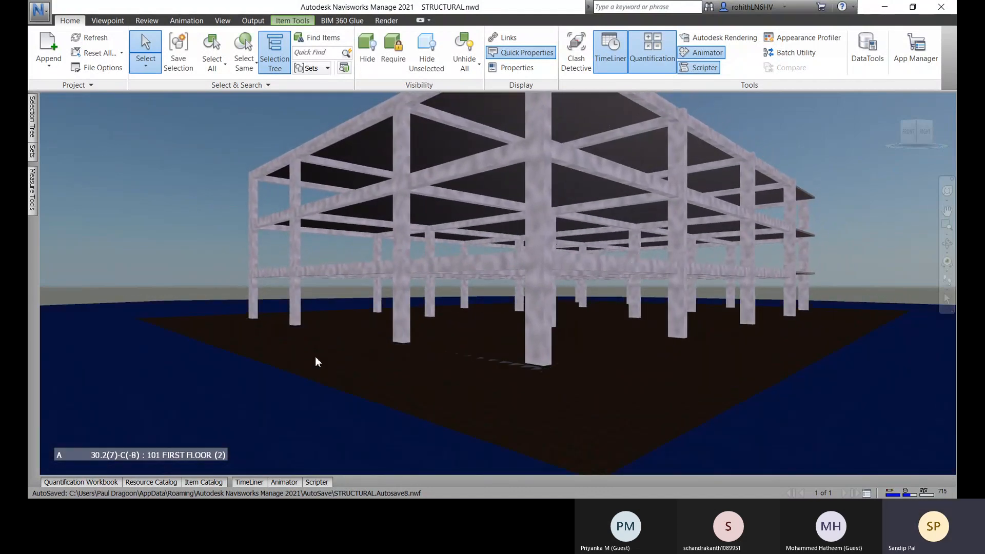
mouse_move(504, 393)
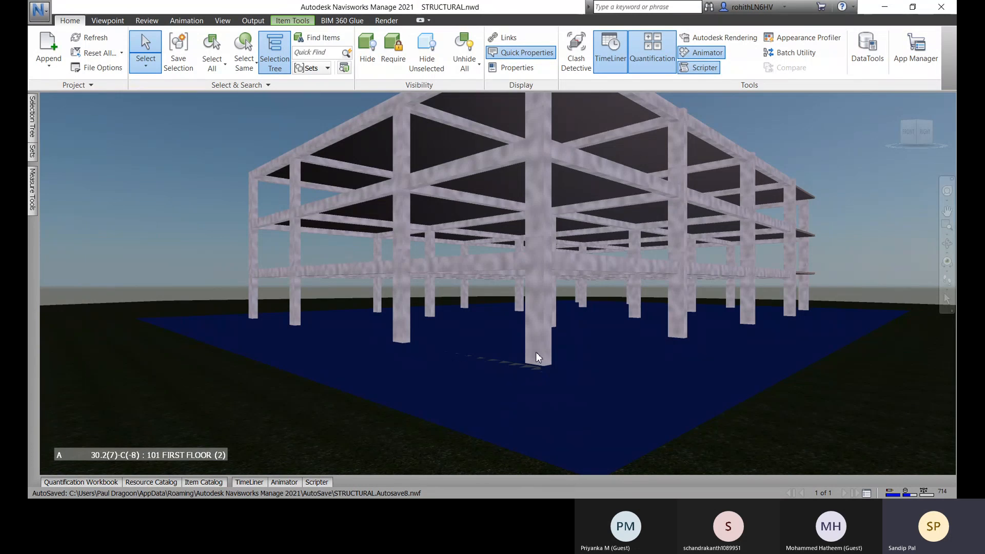
shift+middle_drag(848, 307, 805, 349)
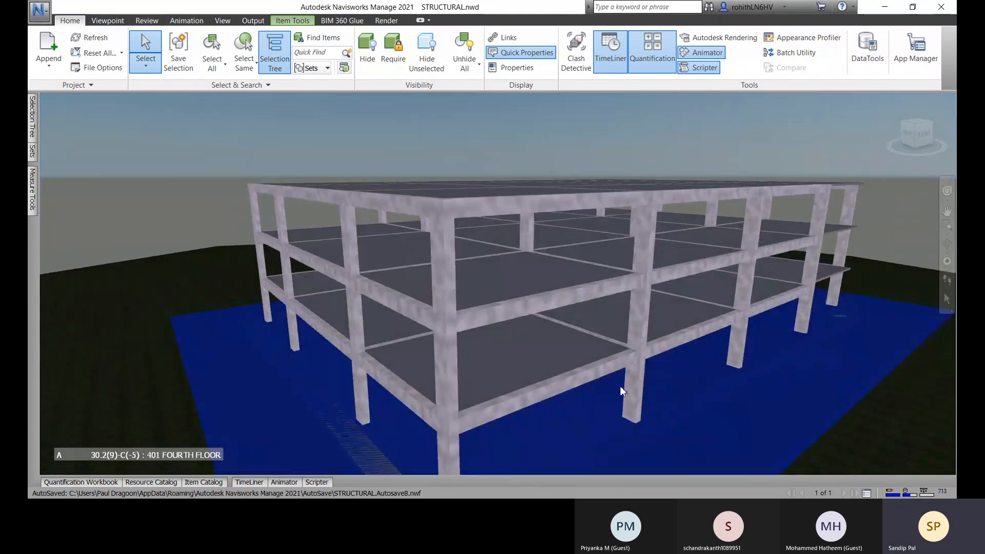
middle_drag(620, 386, 637, 287)
mouse_move(583, 364)
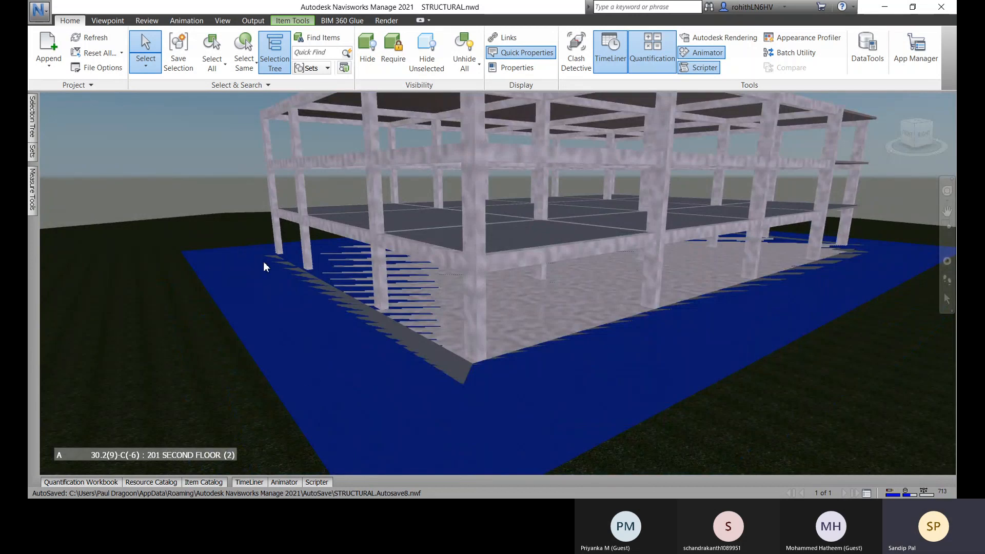
- Select the ground slab and the lowest-level edge beams one after another to examine the building's elements
click(400, 314)
click(551, 332)
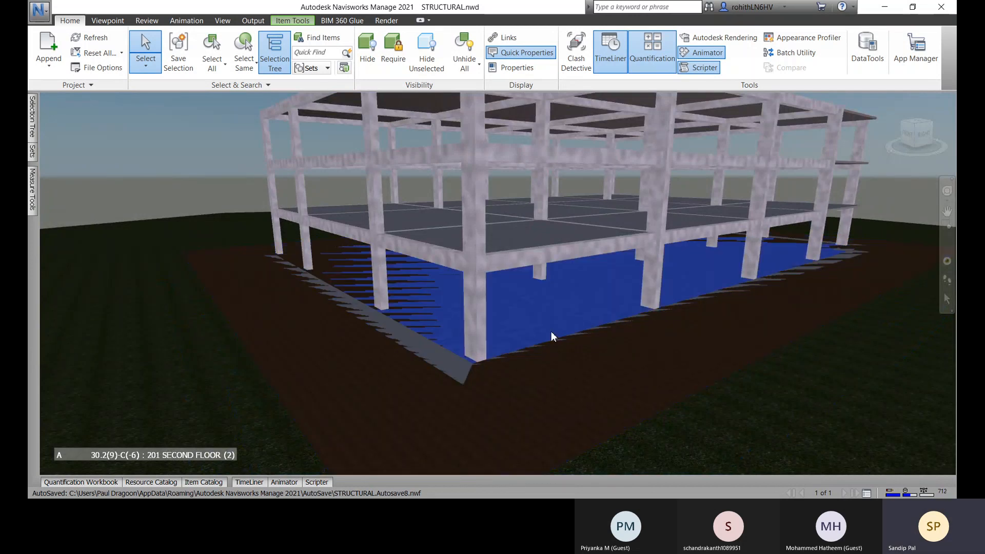
click(542, 253)
click(387, 247)
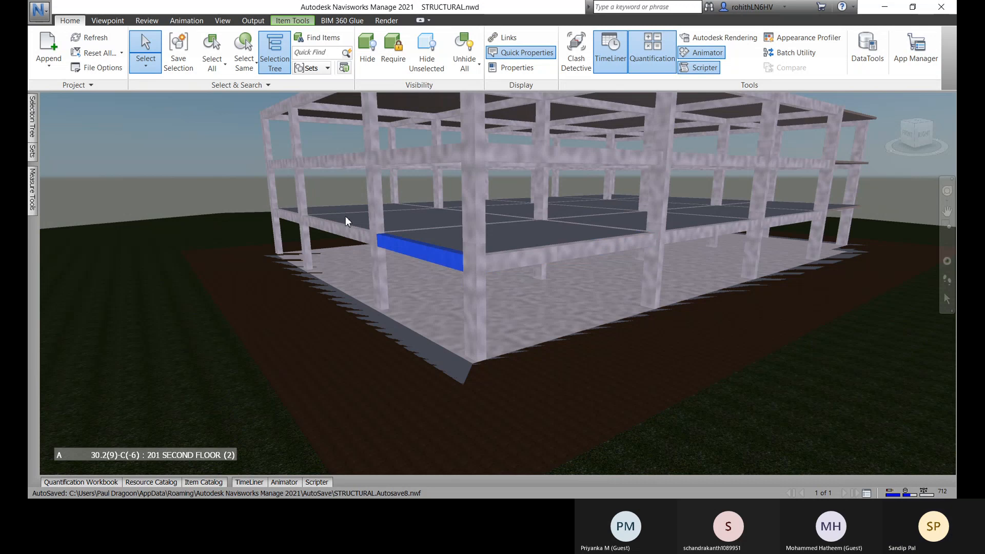
click(344, 240)
scroll(396, 357, down, 3)
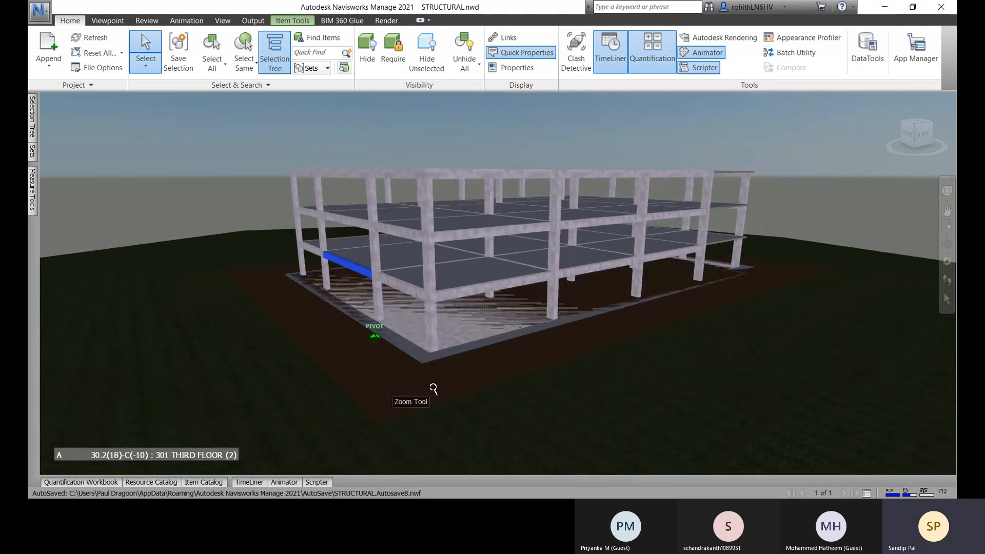
middle_drag(402, 387, 327, 356)
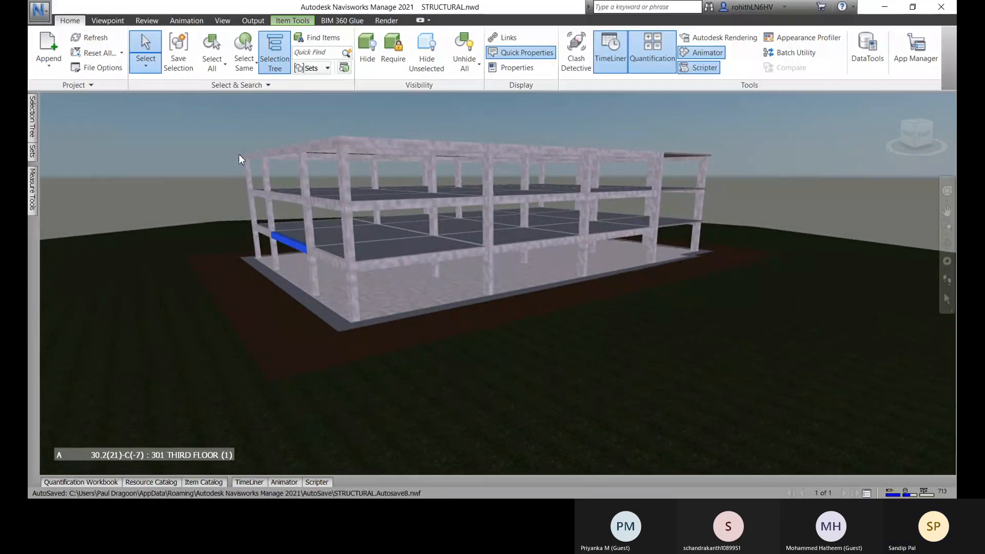
middle_drag(239, 156, 292, 188)
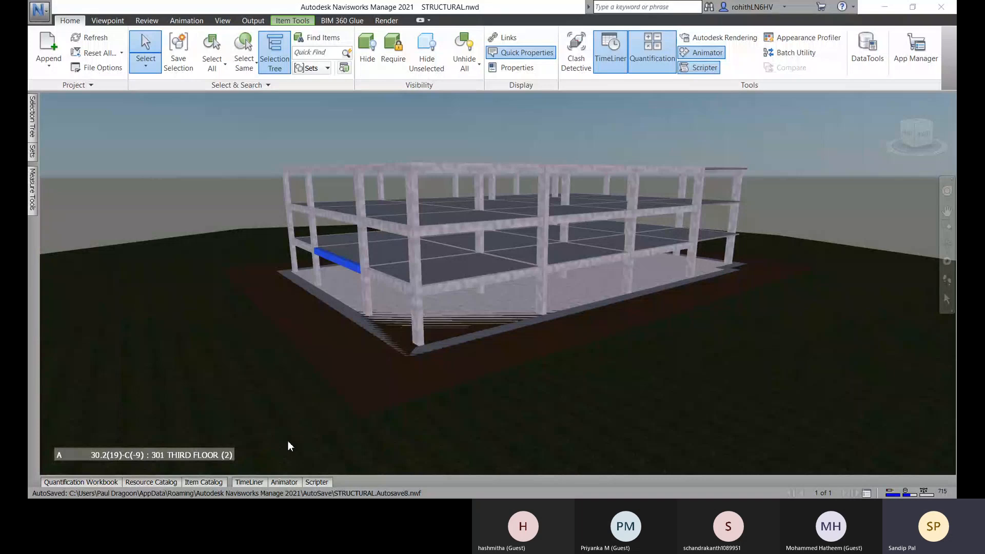
- Review the TimeLiner's task list, data sources and configured task types, clearing the beam selection in the model
click(250, 482)
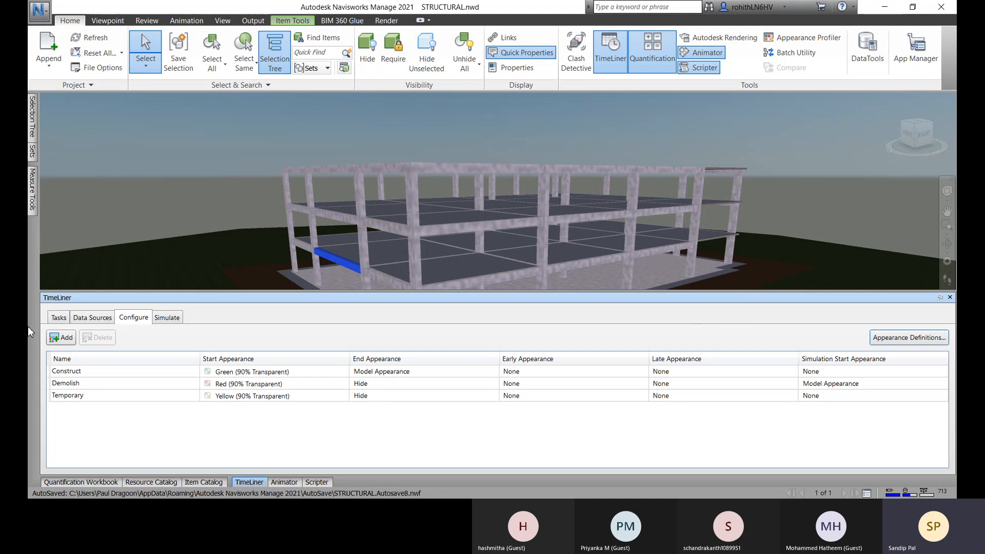
click(63, 318)
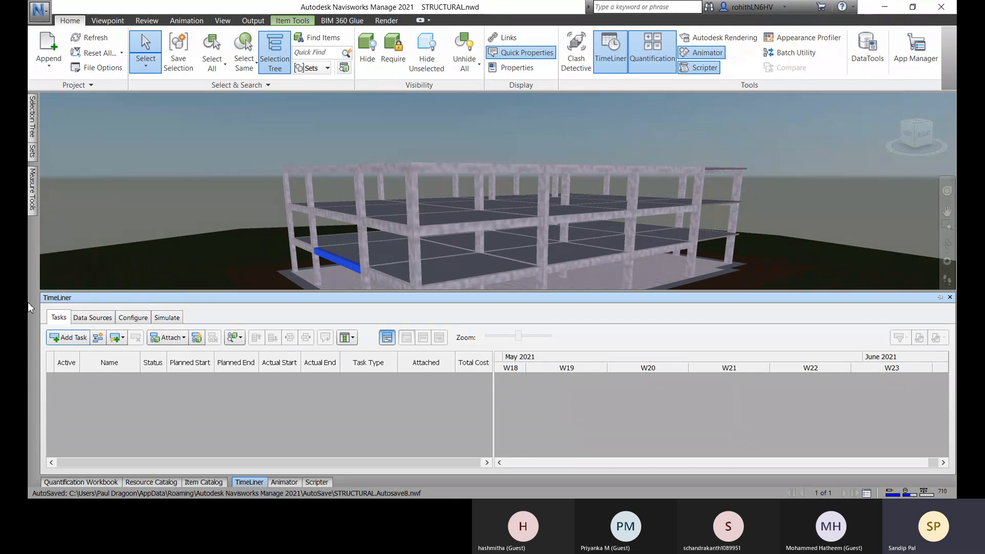
click(97, 321)
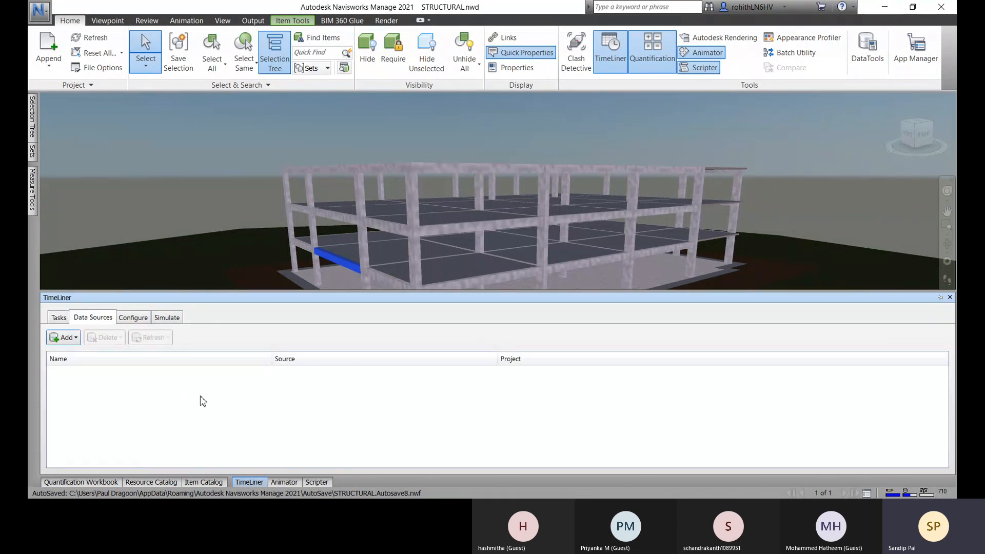
click(202, 185)
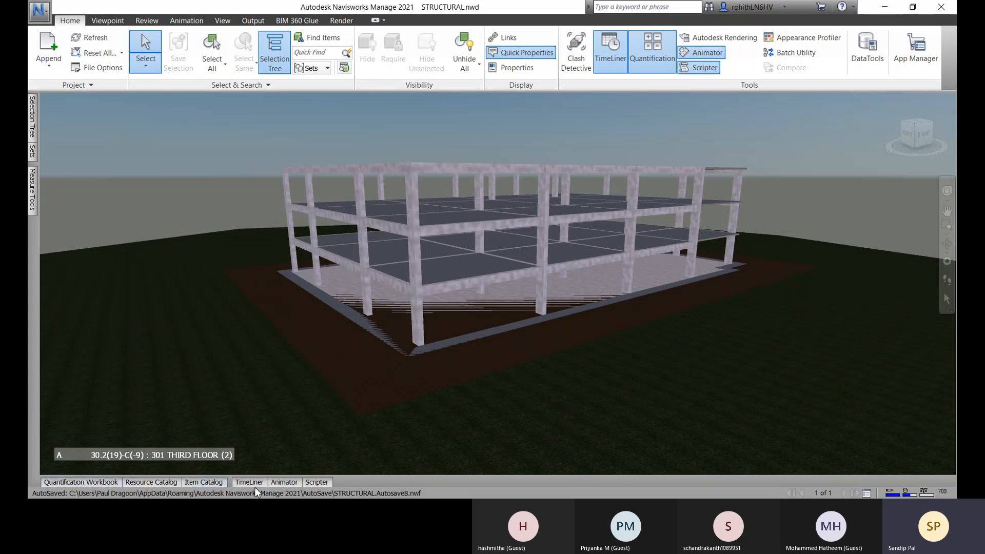
mouse_move(255, 487)
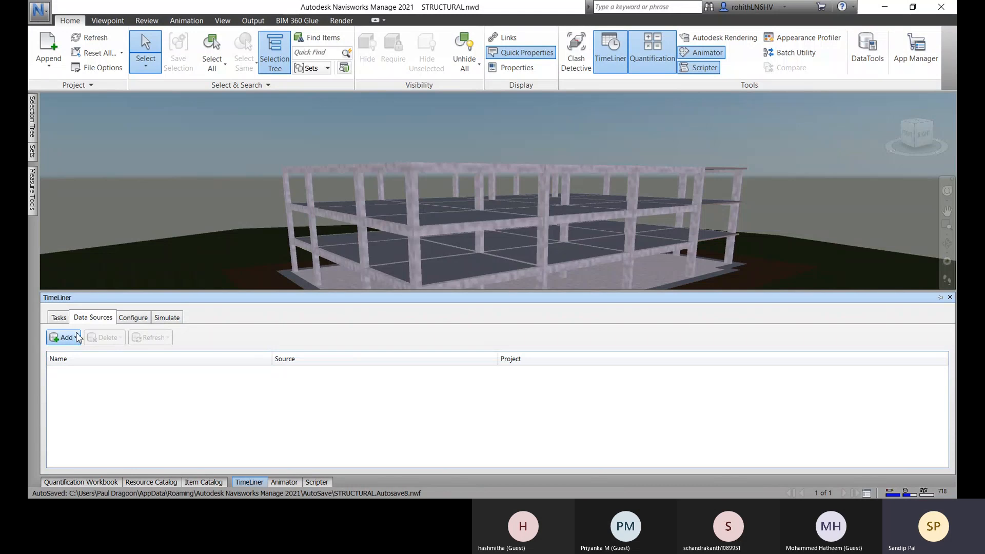
click(137, 319)
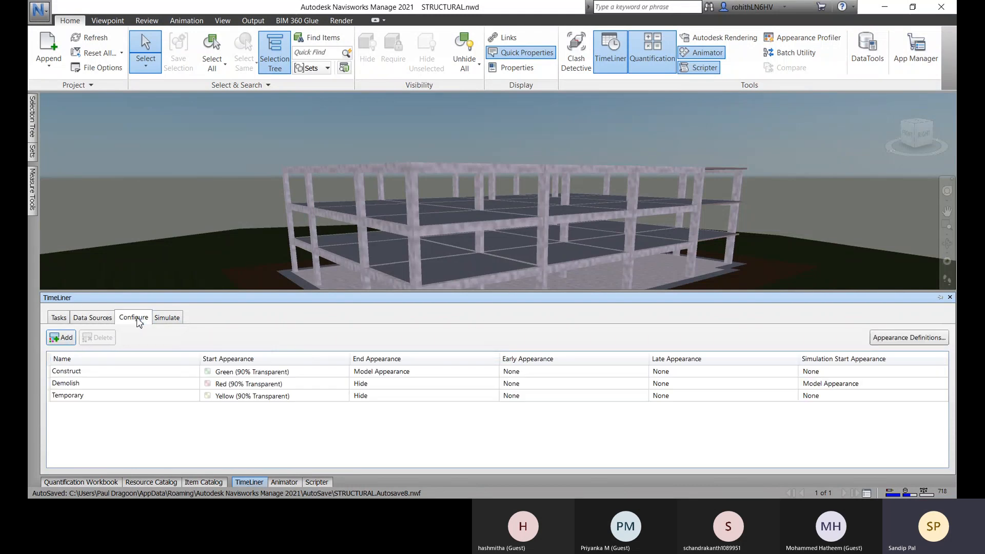
click(70, 371)
- Add a new TimeLiner task type and name it "Existing to finishing"
click(67, 339)
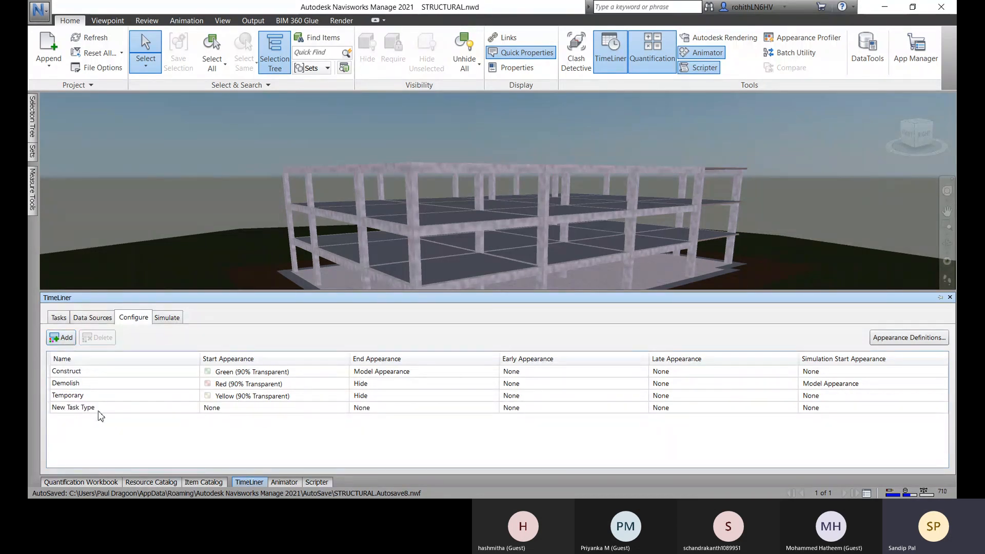
click(100, 409)
click(102, 409)
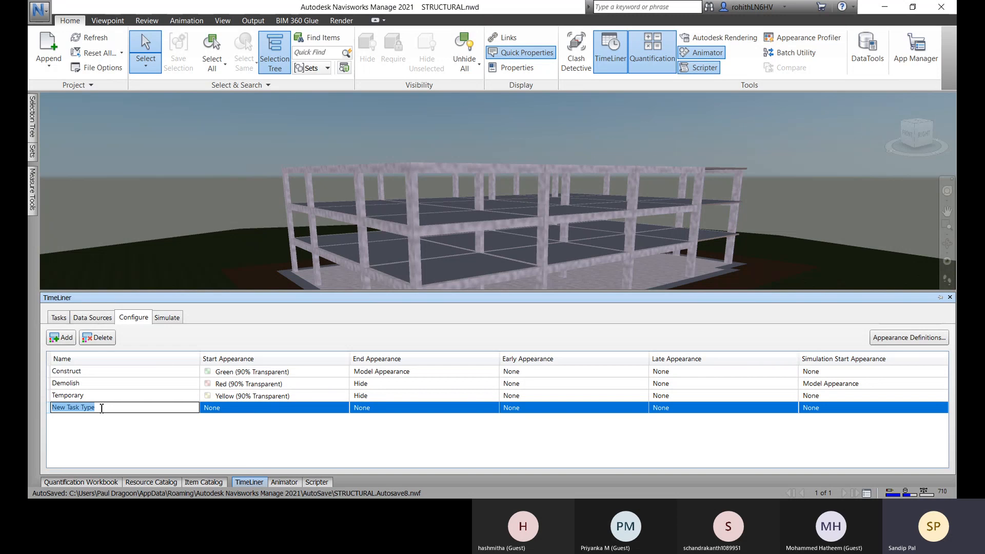
text(Existing t)
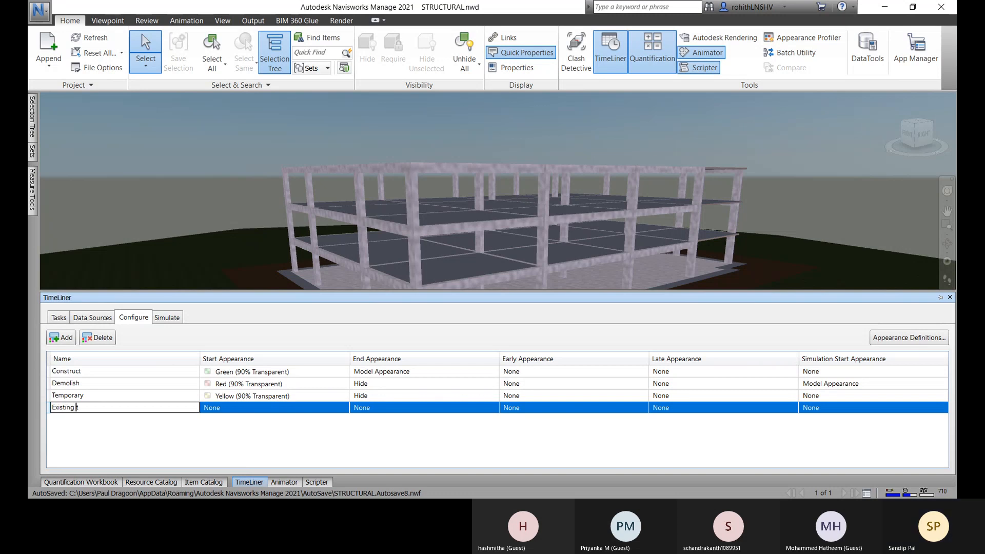
text(o f)
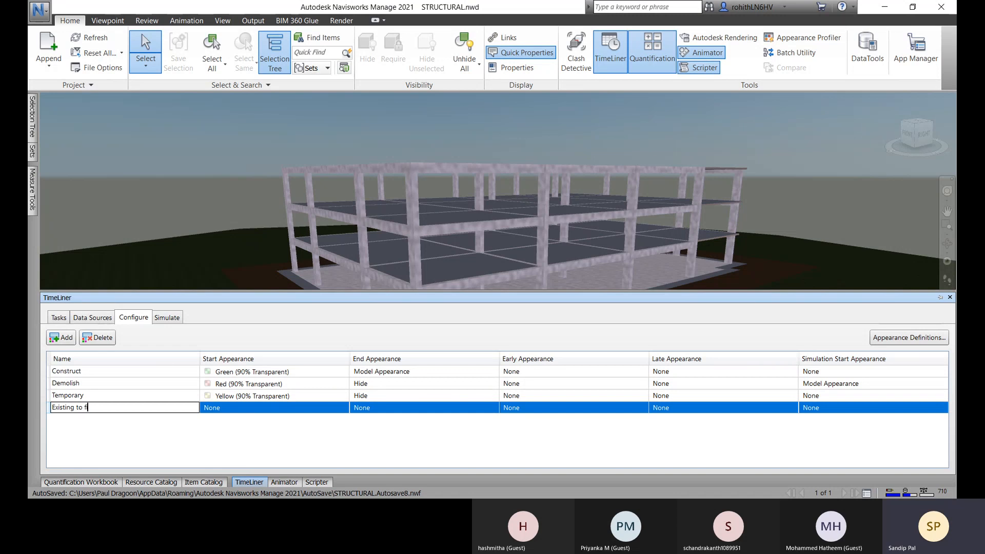
text(inishing)
click(246, 410)
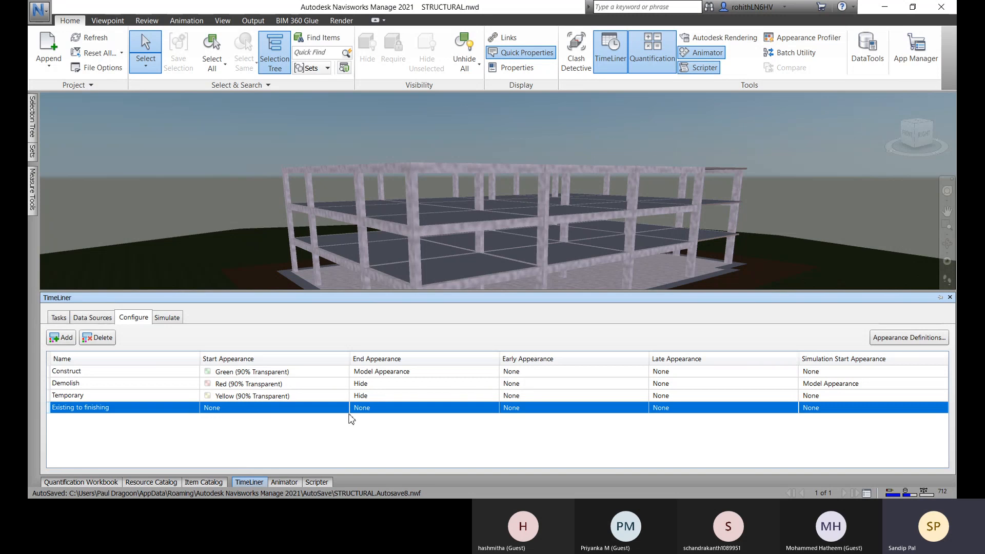
click(341, 413)
click(336, 410)
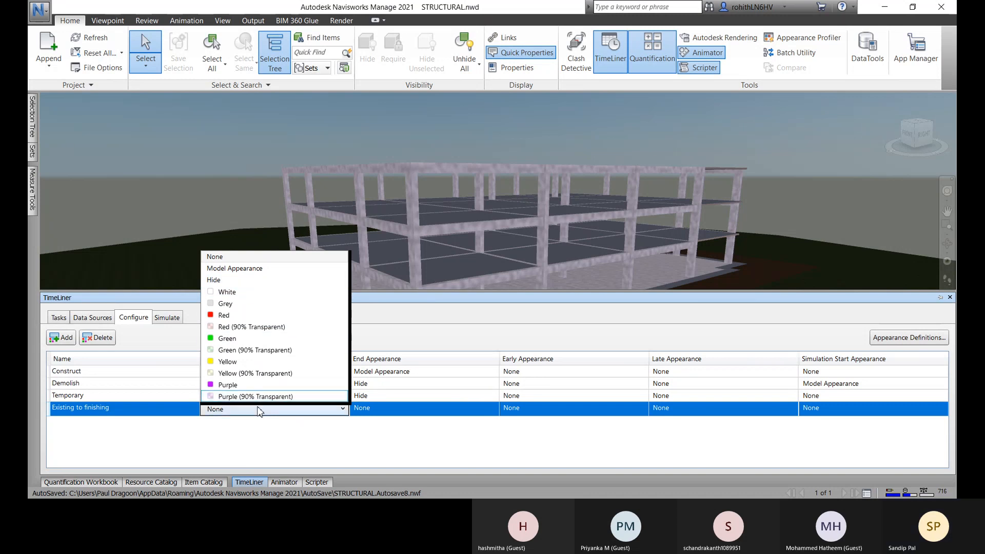
click(272, 441)
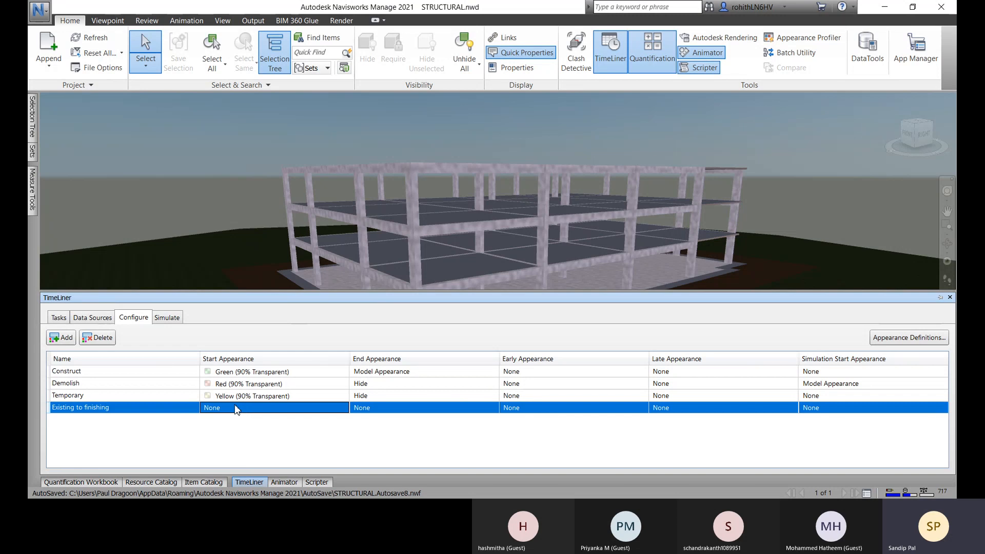
- Add a new appearance definition and name it "Existing"
click(911, 338)
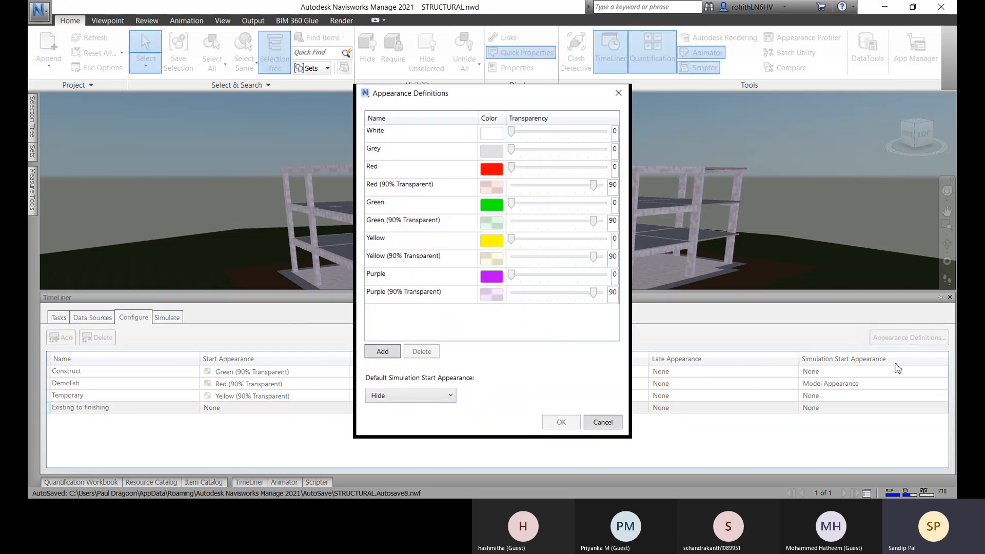
click(386, 358)
click(418, 312)
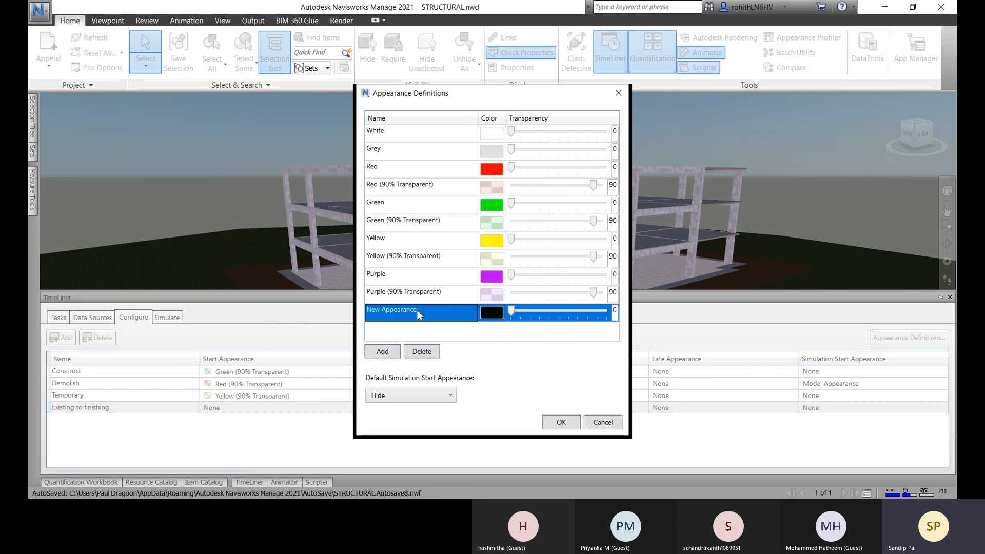
click(418, 311)
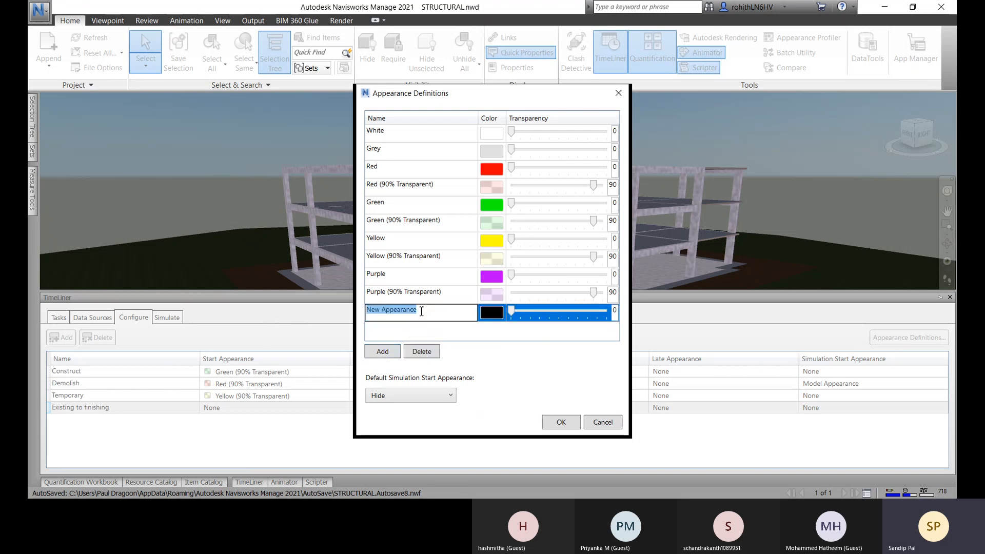
text(Existing)
- Give the Existing appearance a dark red colour and set its transparency to 60
click(497, 317)
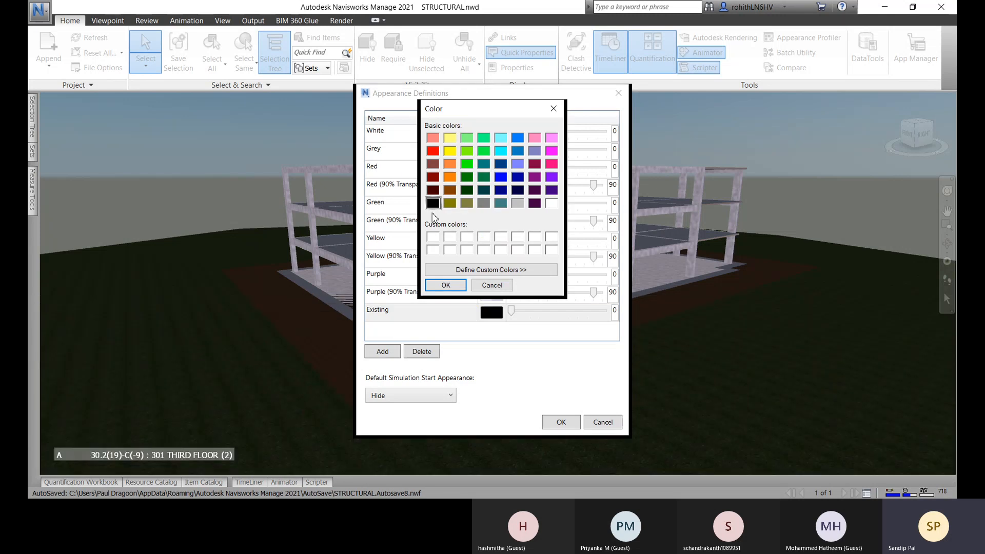
click(434, 178)
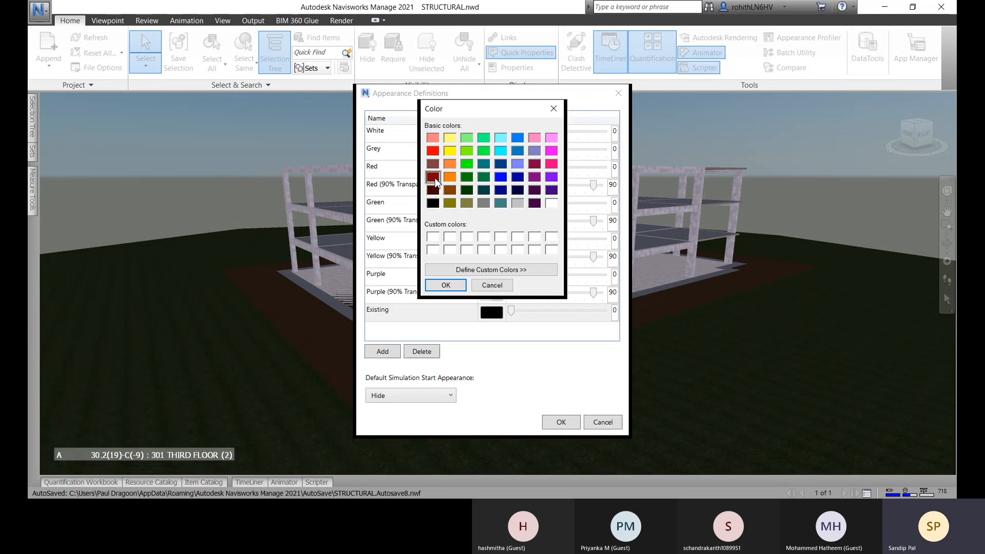
click(455, 286)
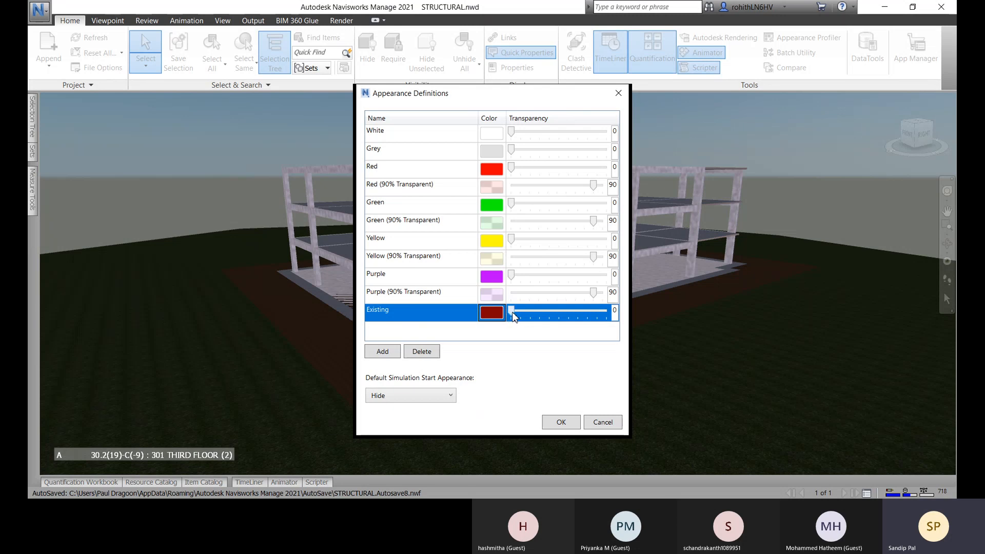
drag(513, 314, 558, 318)
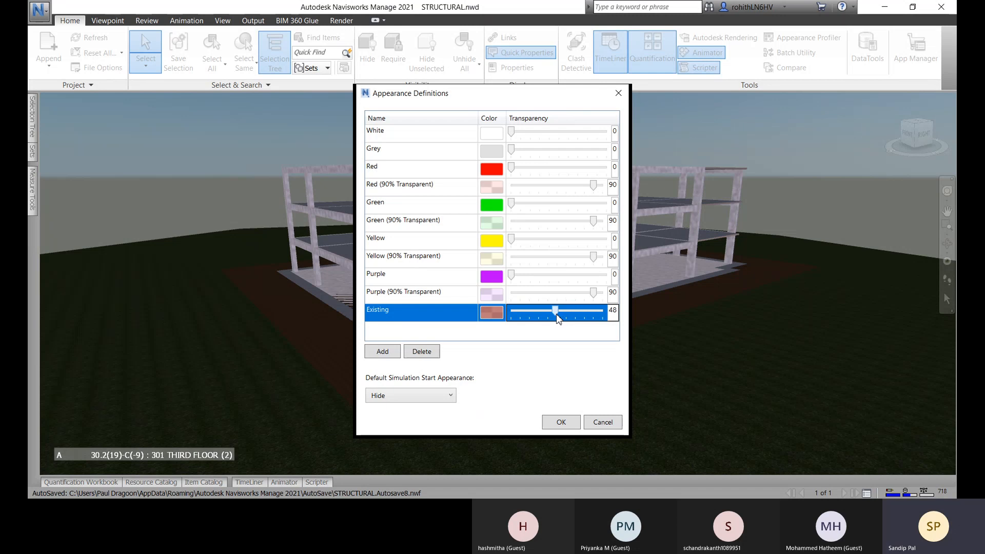
drag(558, 319, 560, 319)
drag(559, 315, 566, 316)
- Review the options for the default simulation start appearance and look over the White, Grey and Red definitions
click(450, 396)
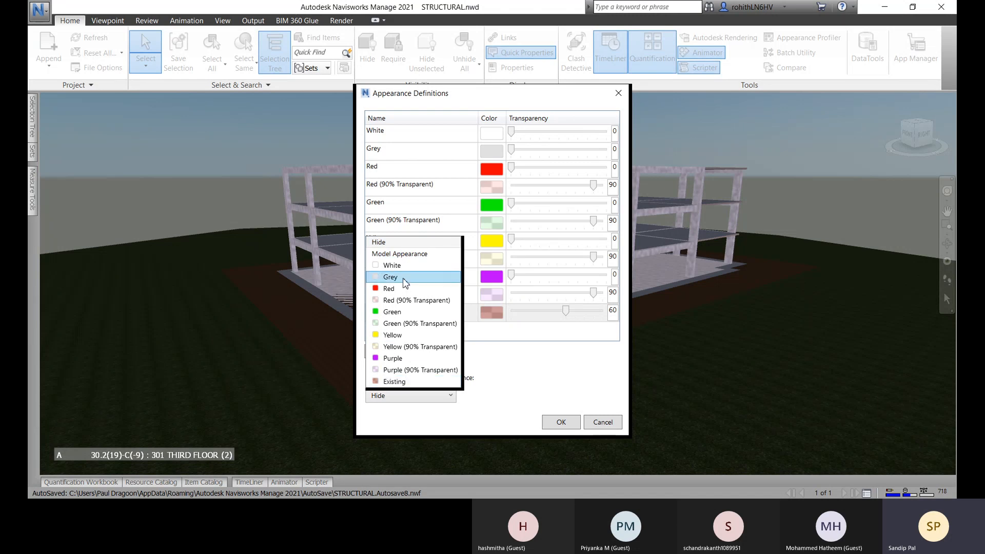
click(426, 400)
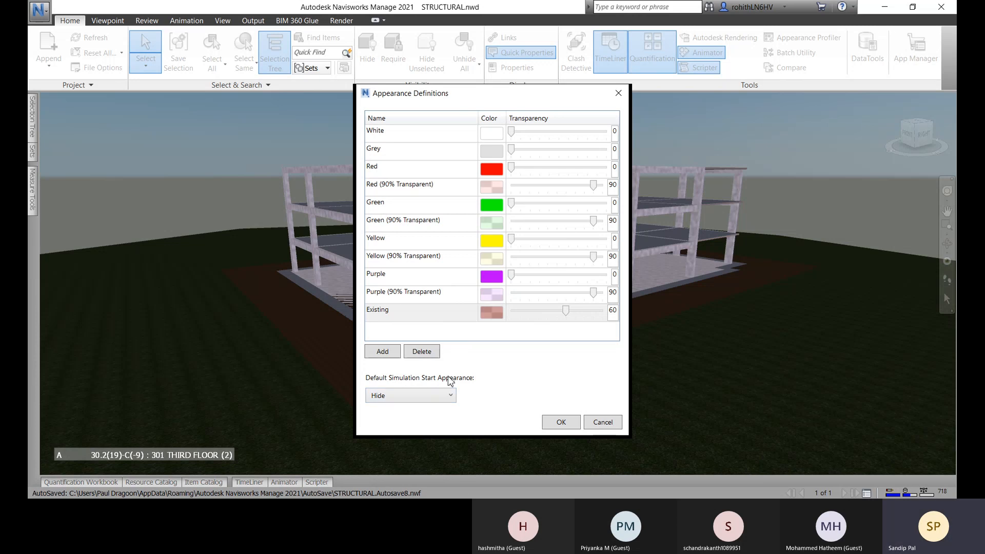
click(416, 398)
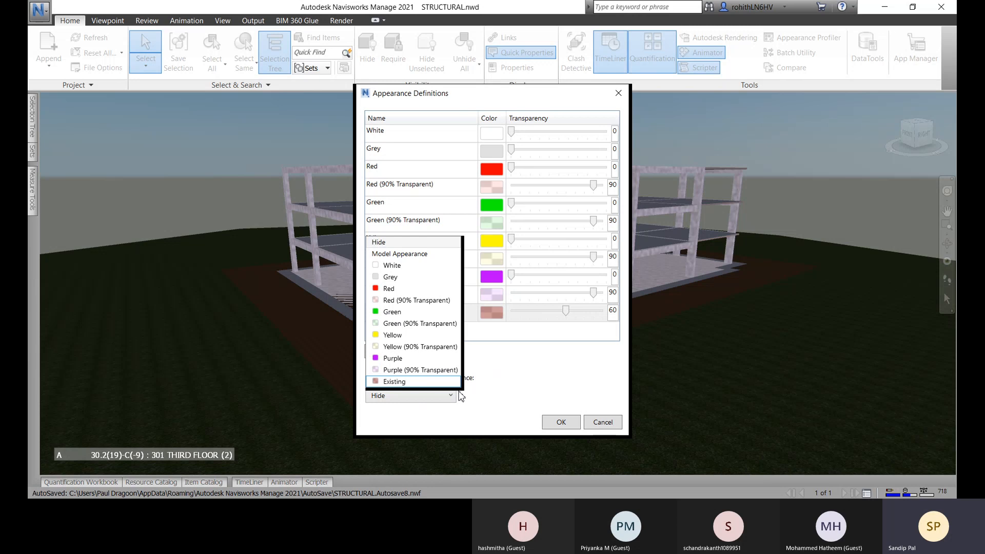
click(500, 374)
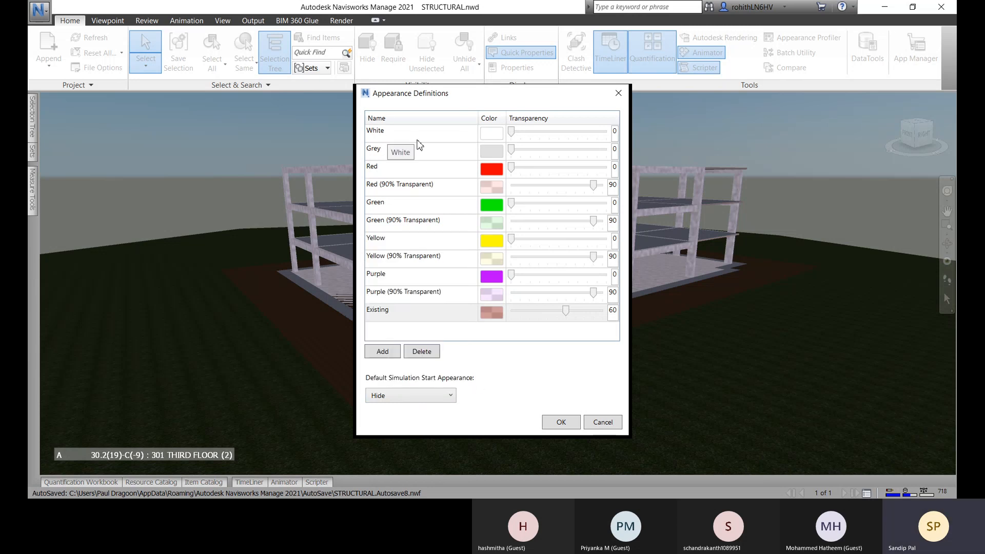
click(413, 138)
click(418, 154)
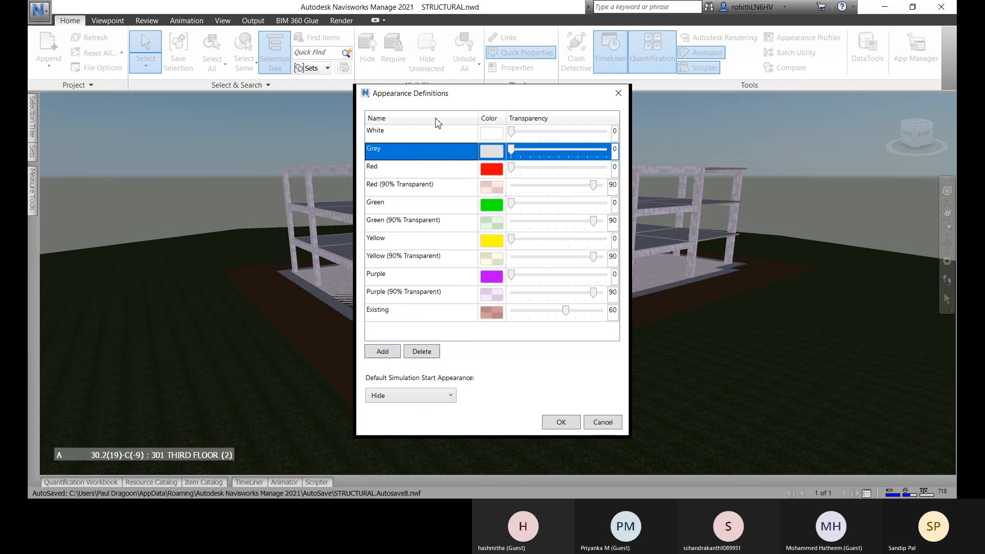
click(424, 172)
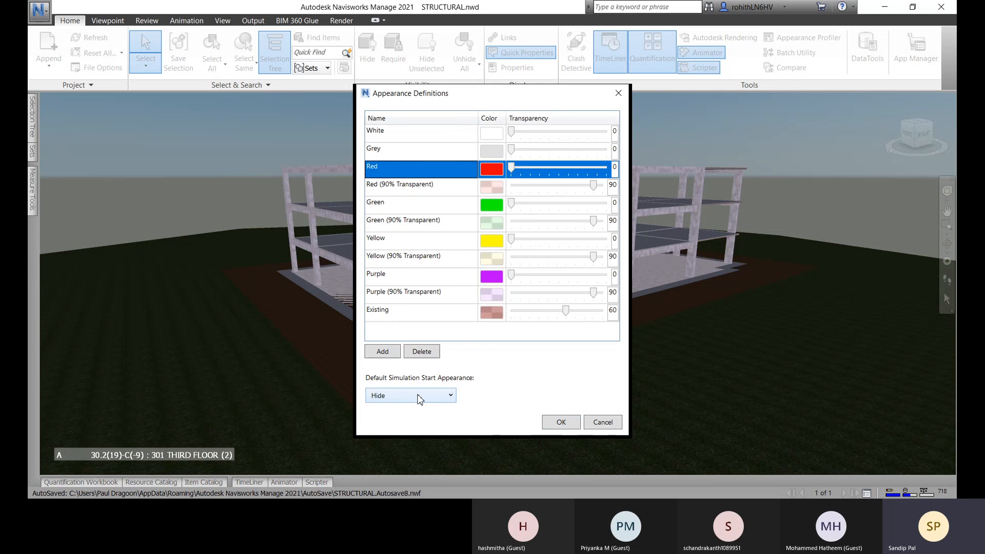
- Accept the appearance definitions and set the start appearance of the "Existing to finishing" task type to Existing
click(561, 422)
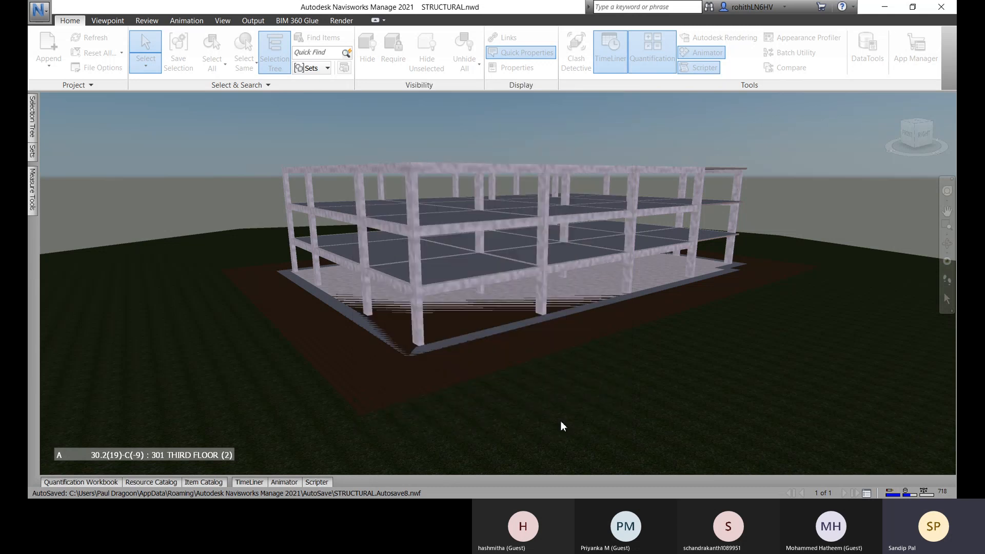
click(248, 482)
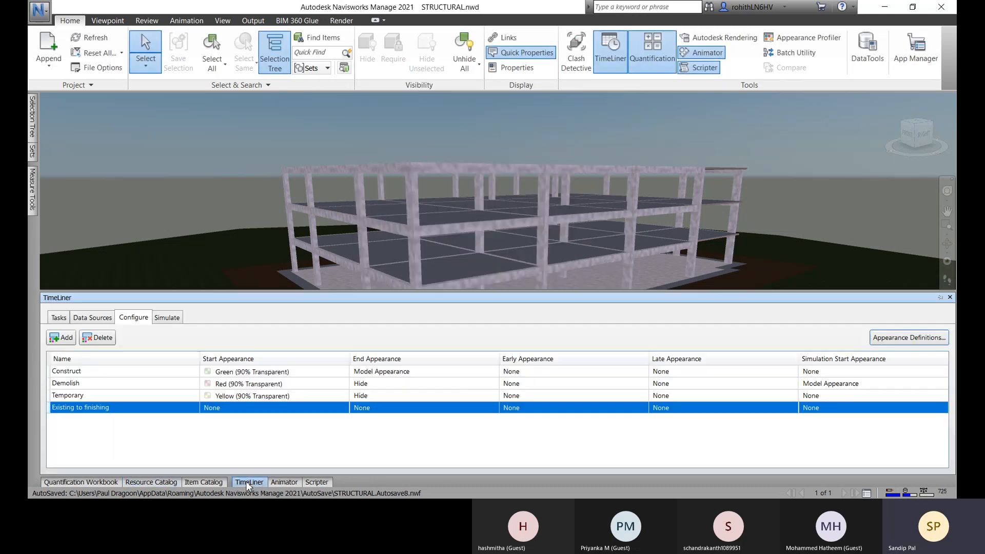
click(230, 409)
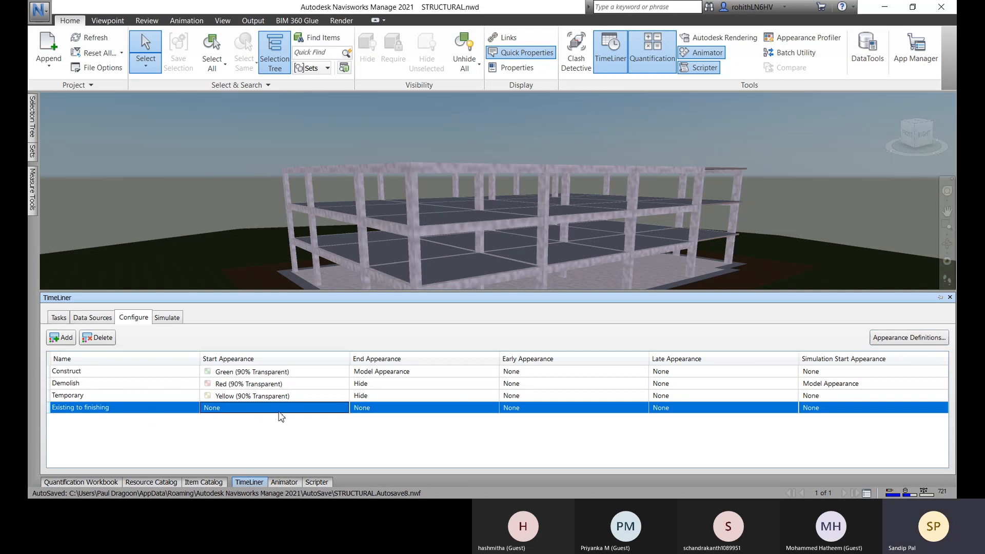
click(339, 412)
click(342, 410)
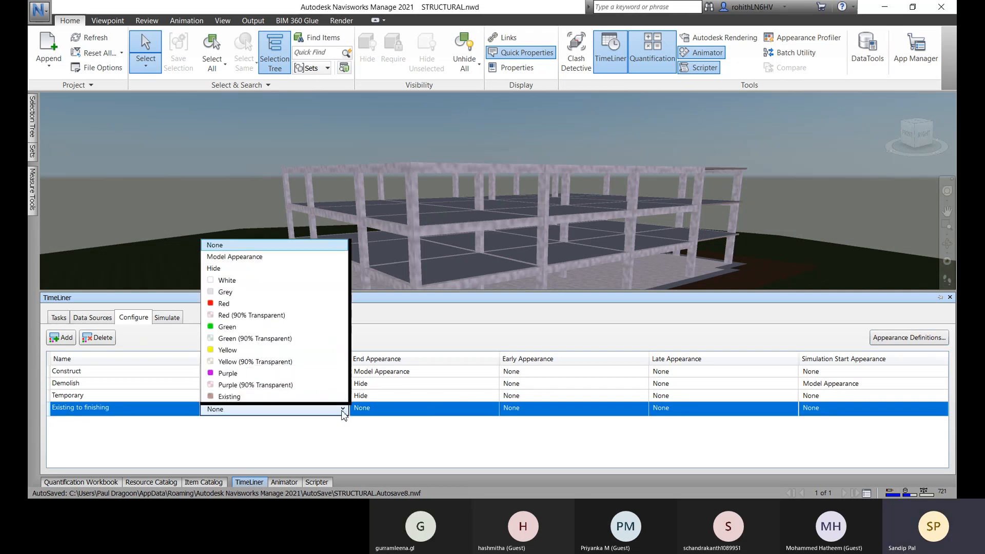
click(250, 397)
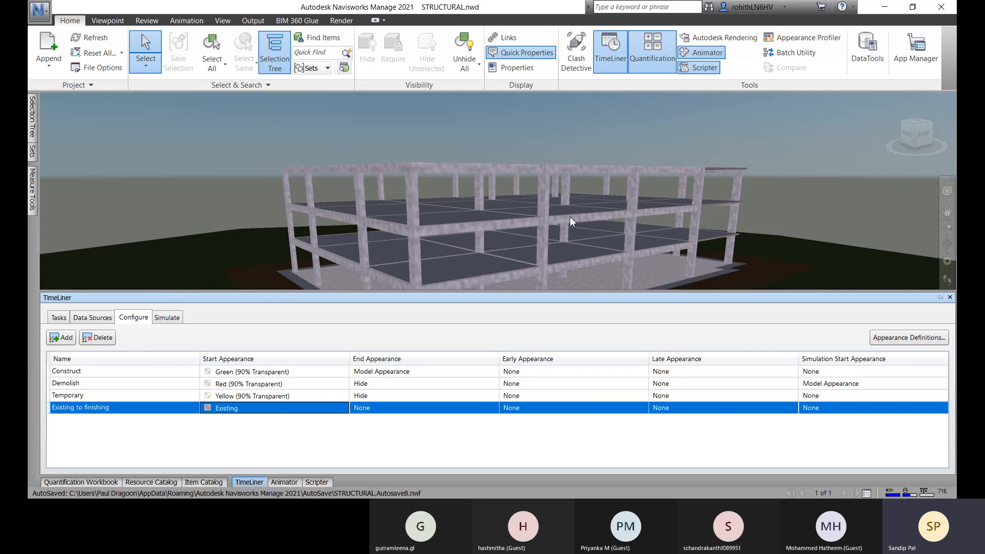
- Set the end appearance of the "Existing to finishing" task type to Model Appearance
click(497, 414)
click(493, 409)
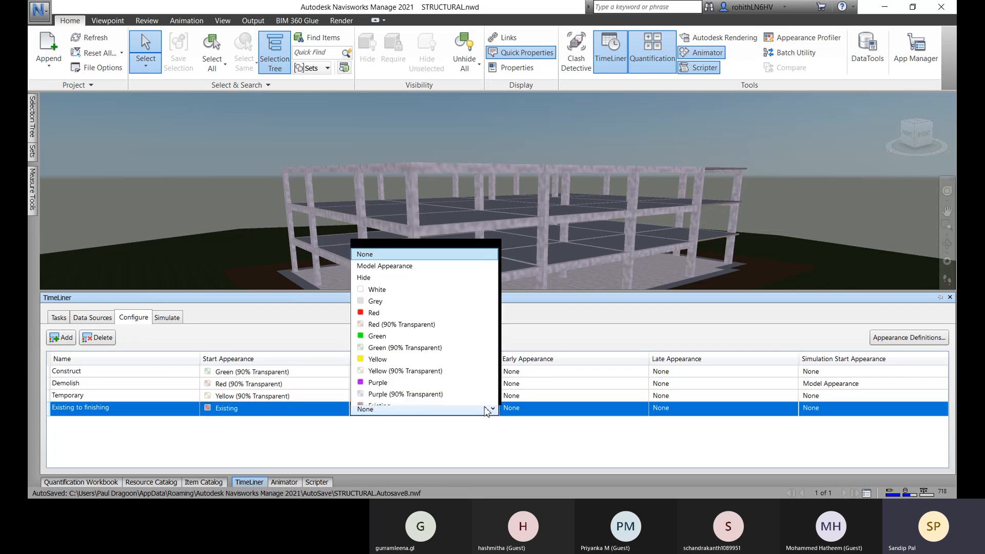
click(386, 257)
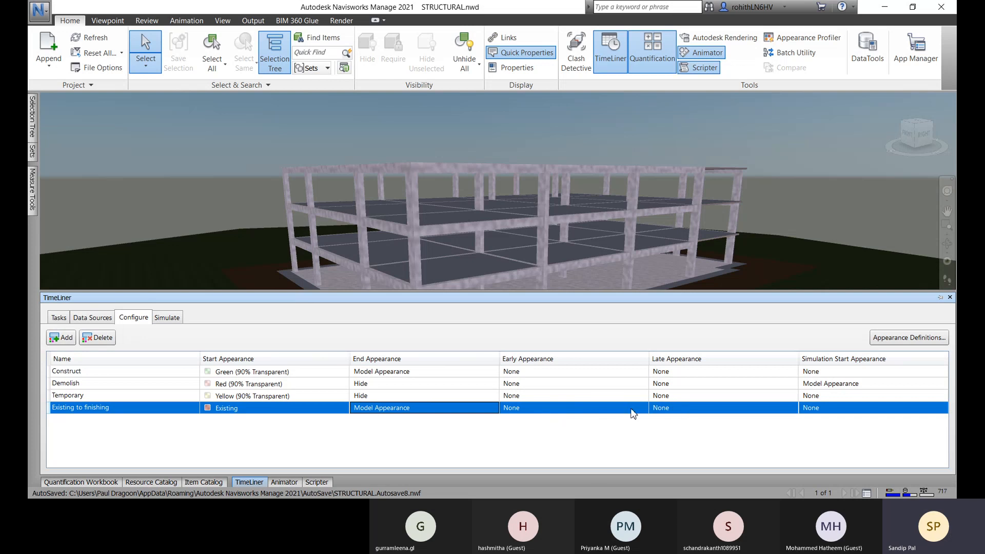
- Bring the TimeLiner back up and pin it so it stays open
click(837, 401)
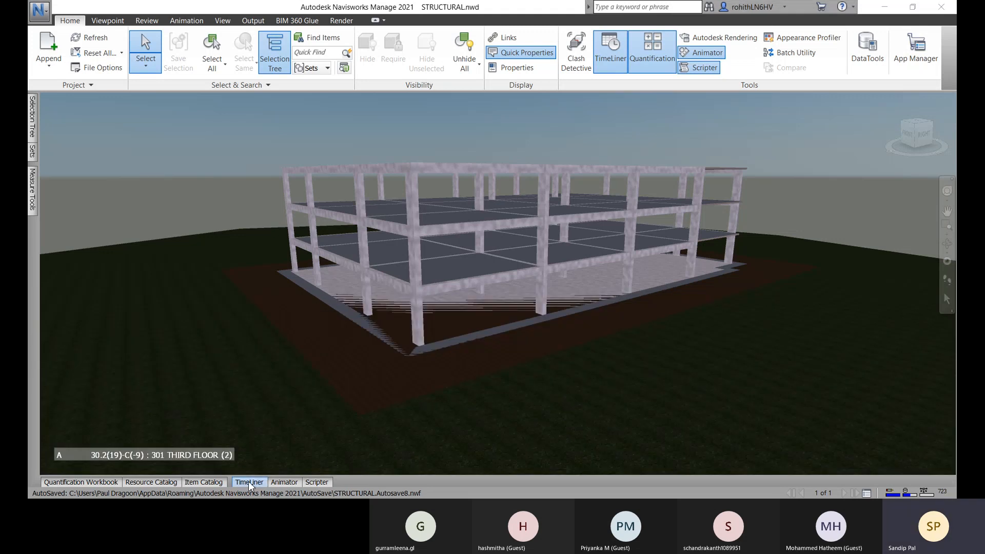
click(248, 481)
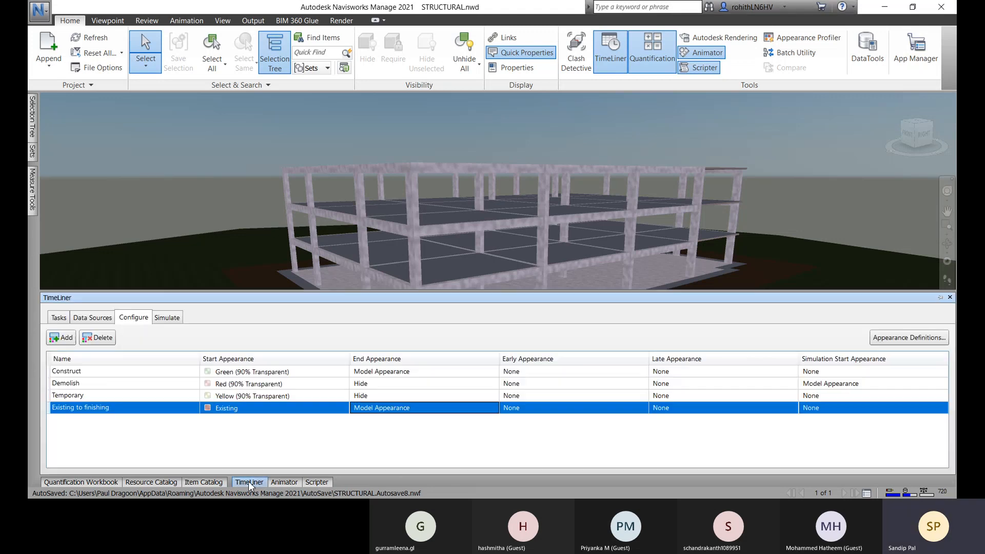
click(940, 297)
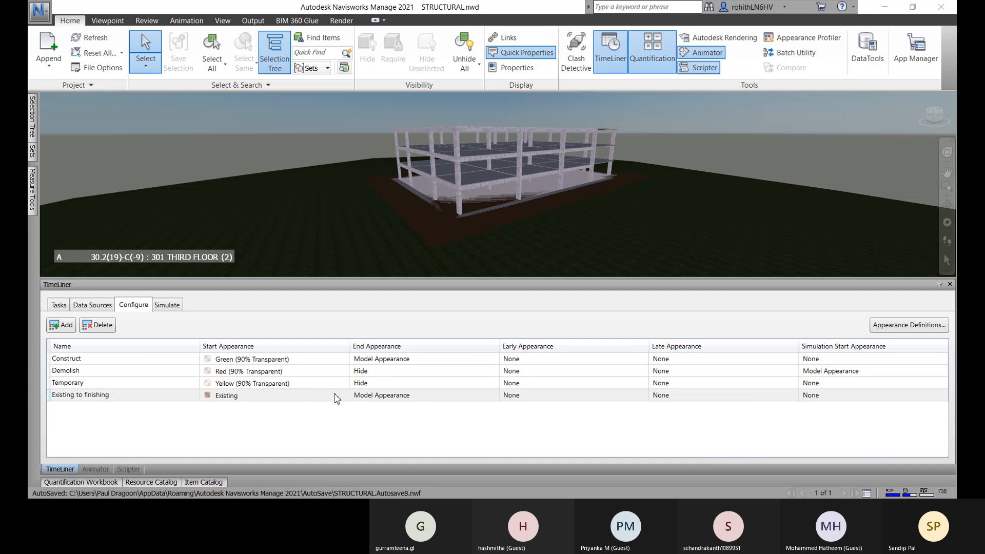
- Add two tasks to the TimeLiner task list, naming the second one "1" and the first one "2"
click(65, 306)
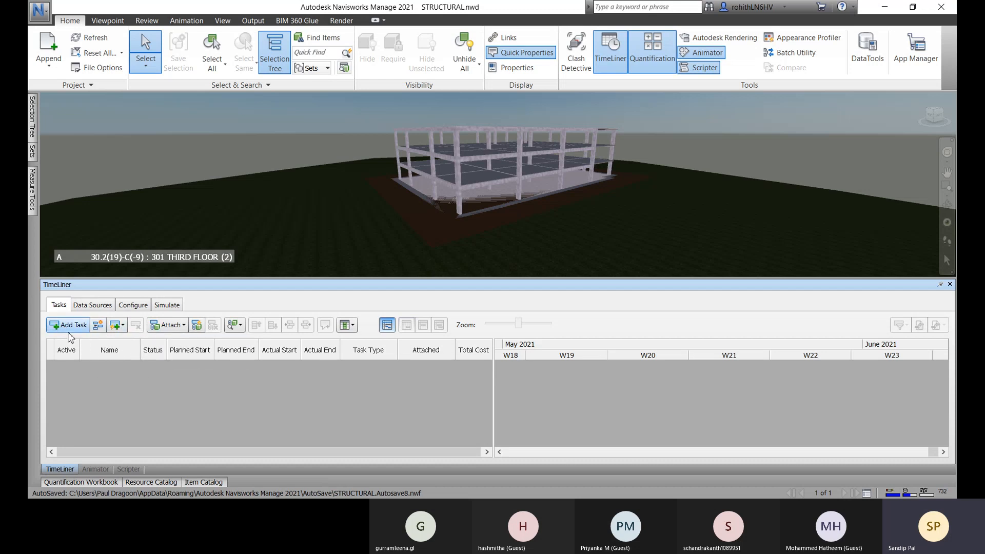
click(67, 325)
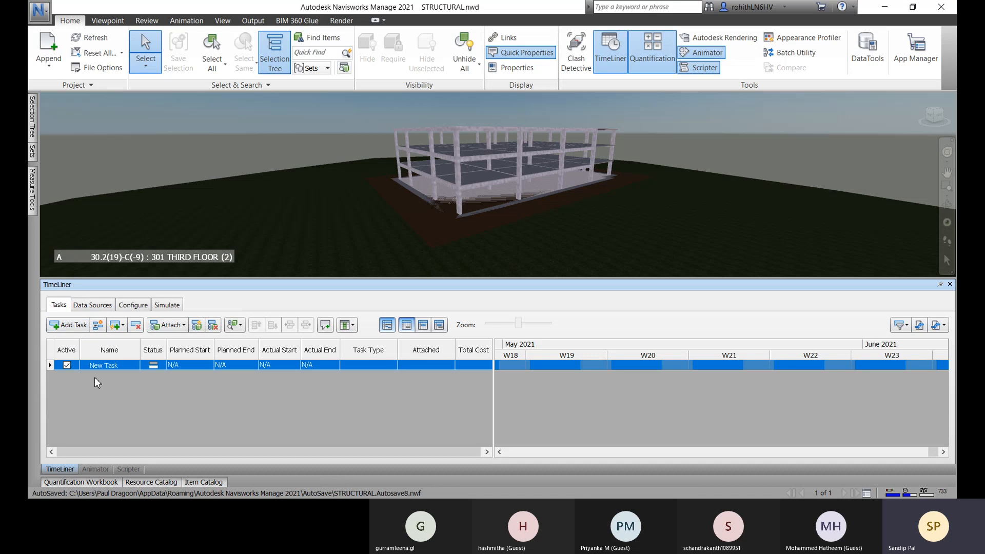
click(66, 325)
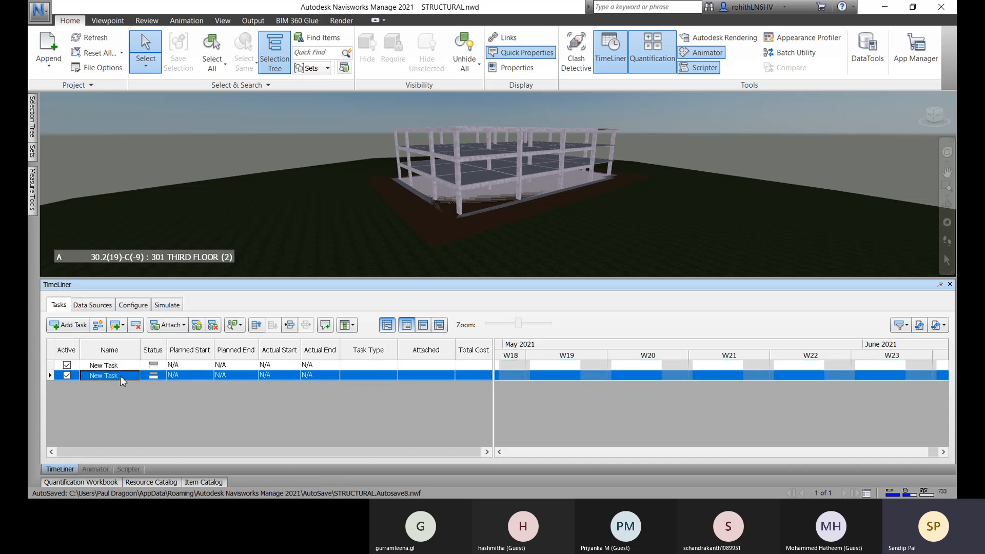
click(97, 378)
text(1)
click(124, 367)
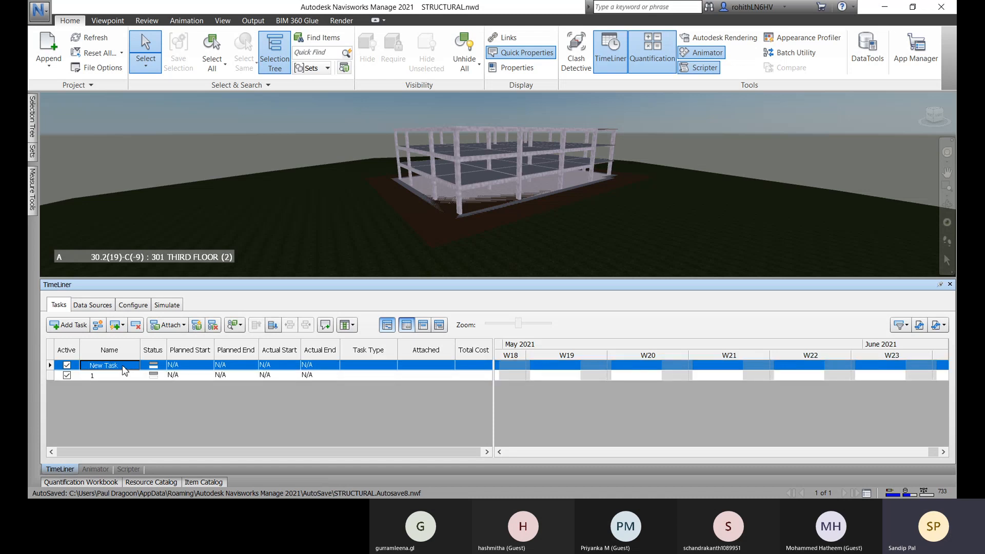
click(124, 367)
text(2)
- Add a new task at the end of the task list and insert another new task directly above task 1
click(97, 377)
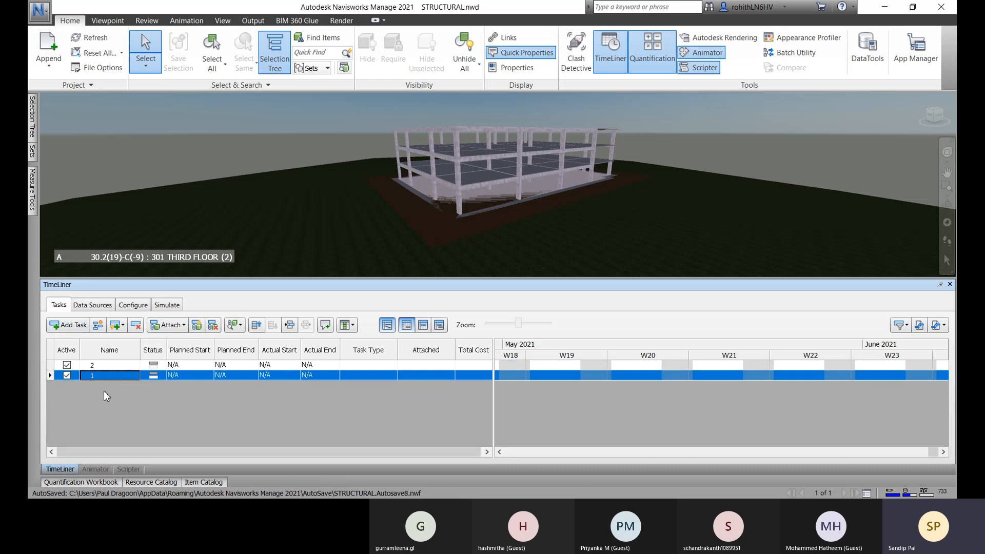
click(103, 366)
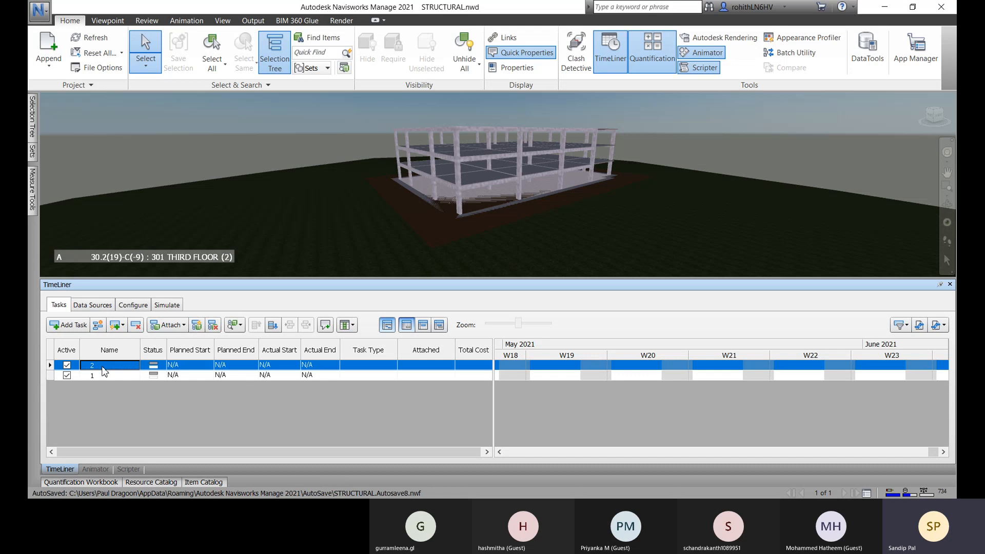
click(72, 327)
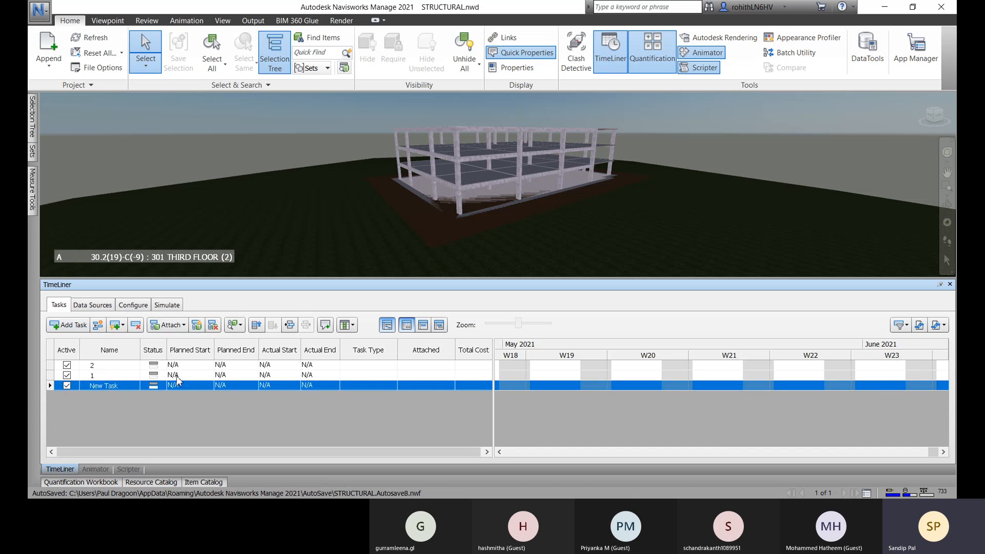
click(96, 376)
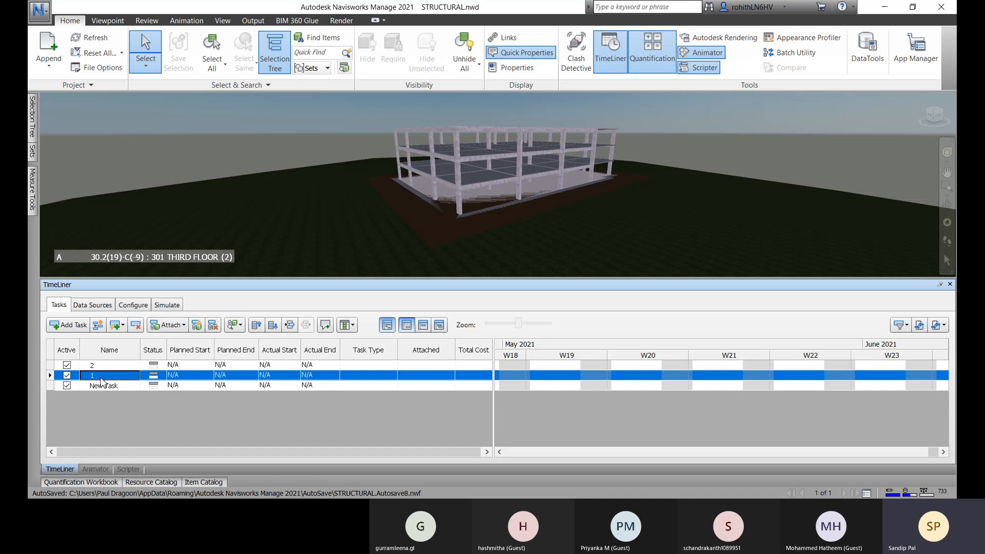
click(115, 326)
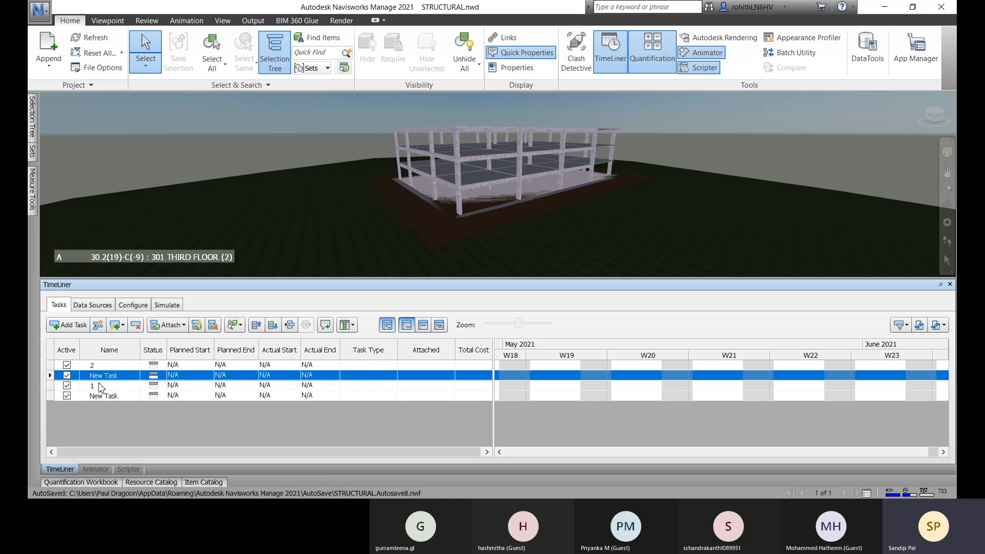
click(100, 386)
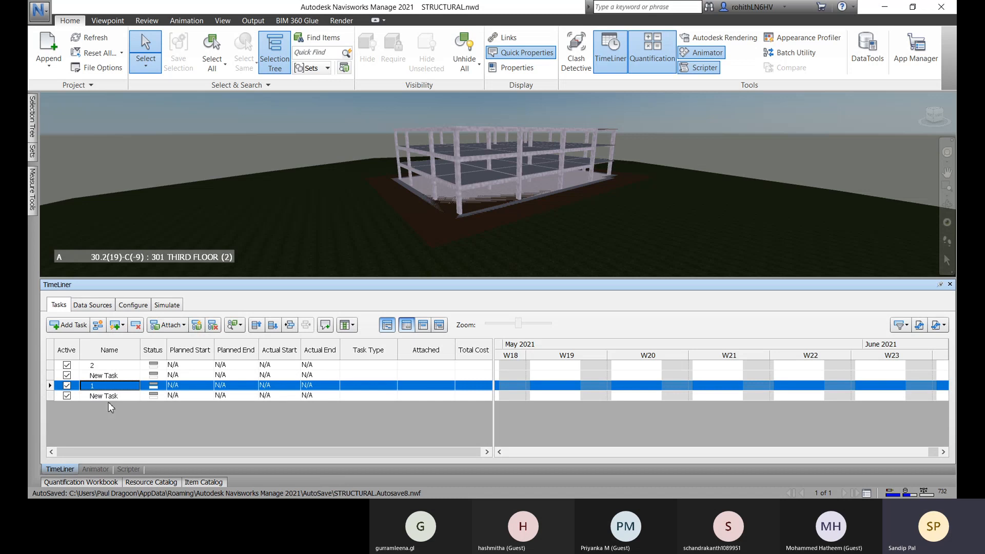
- Insert another new task above the last one and move task 1 to the head of the task list
click(102, 396)
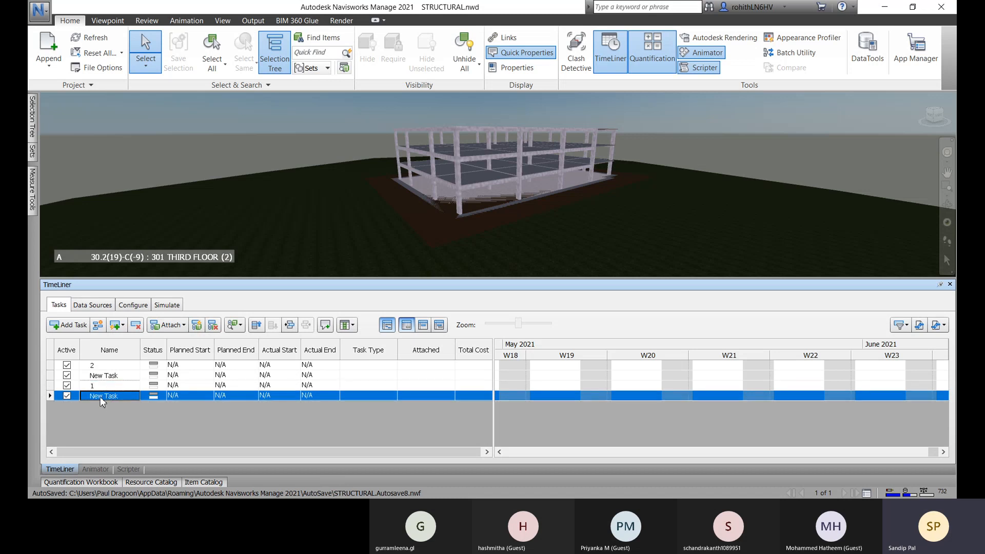
click(98, 326)
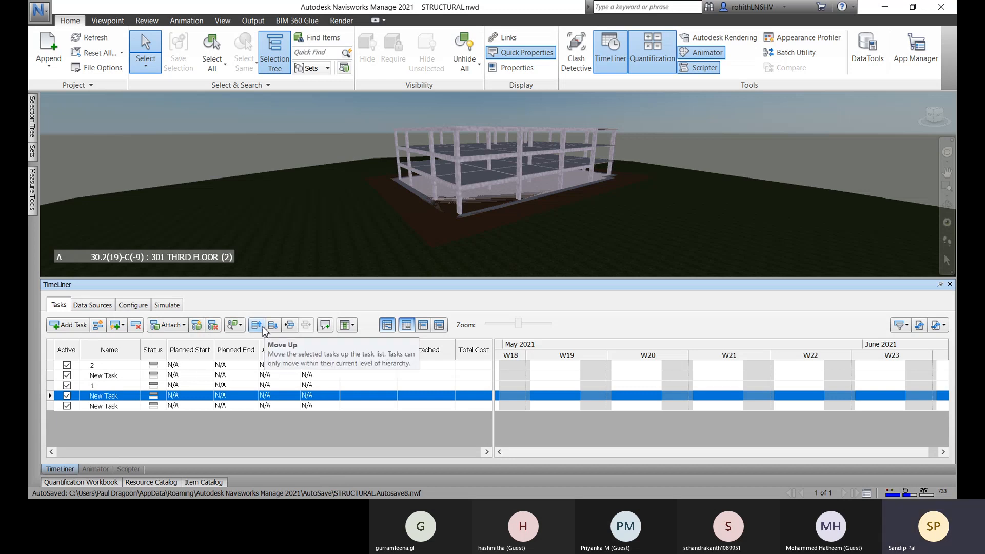
click(50, 386)
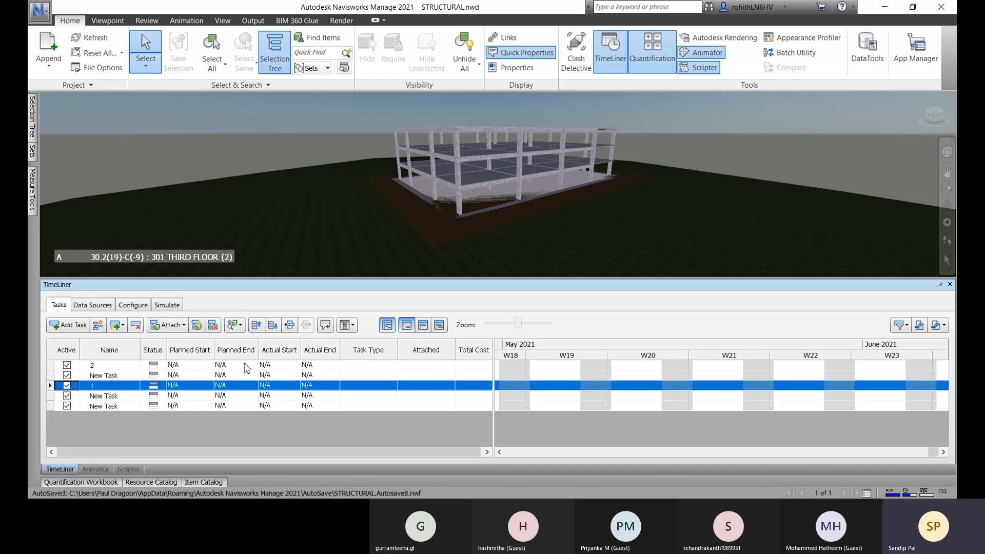
click(256, 327)
click(256, 327)
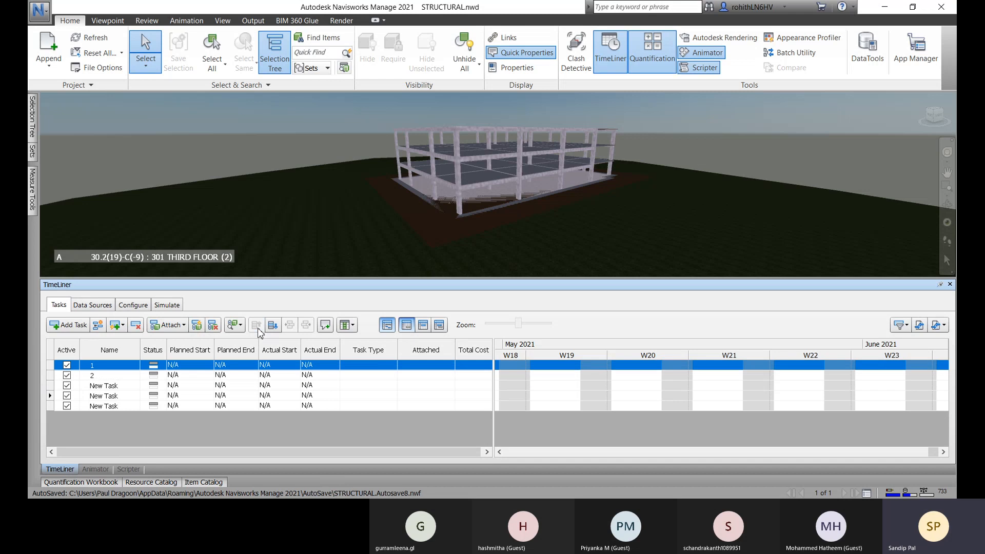
- Automatically add tasks for every topmost item and compare them with the levels in the Selection Tree
click(123, 327)
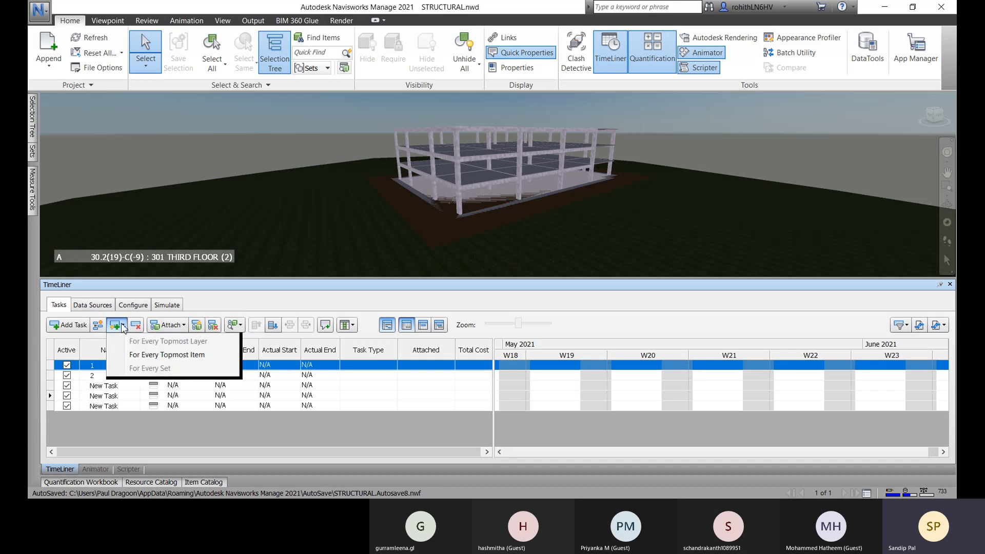
click(165, 357)
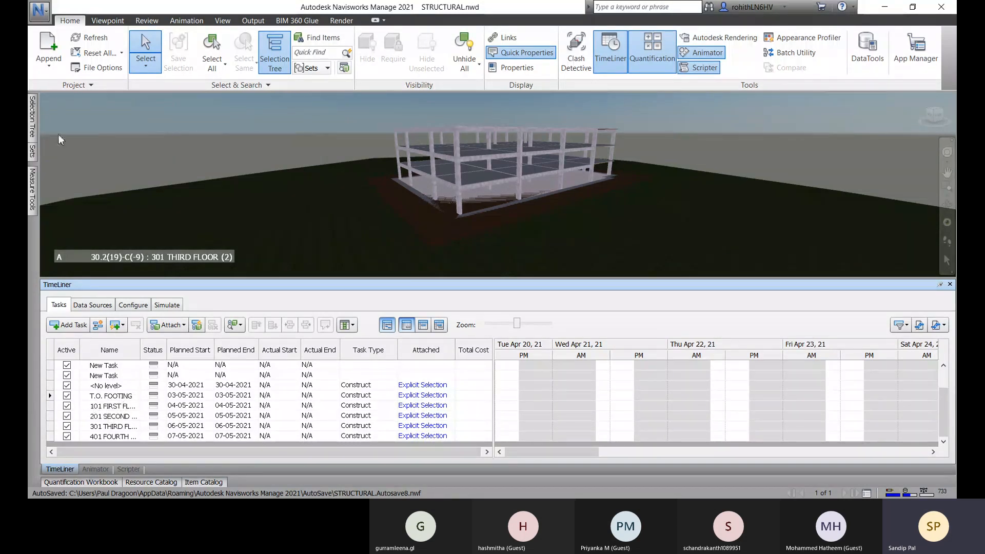
click(32, 135)
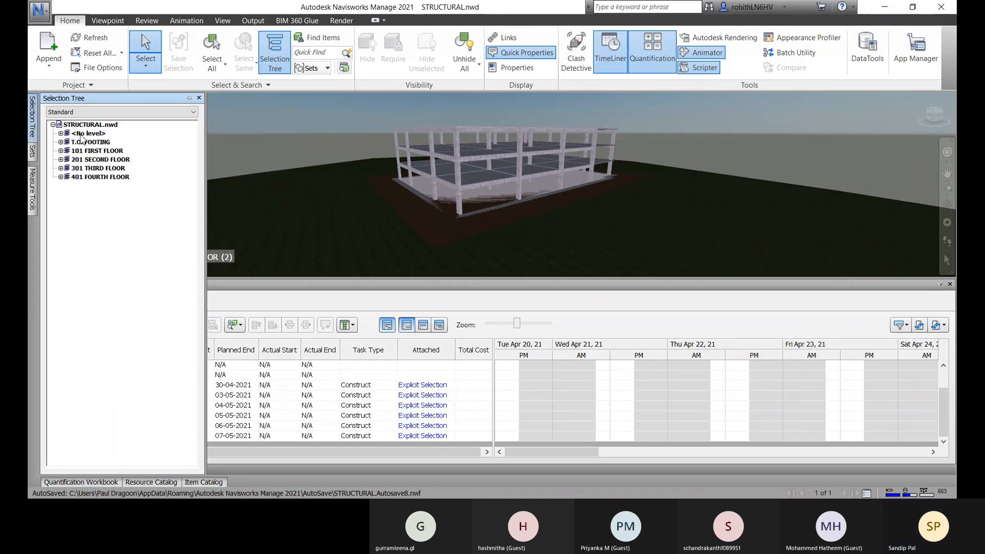
click(199, 99)
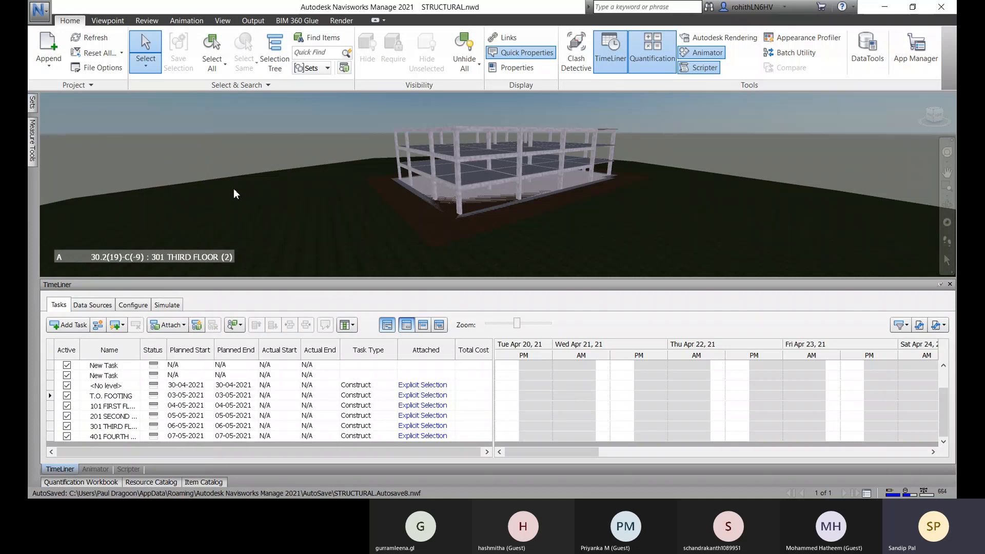
- Highlight the model elements attached to the <No level> and T.O. FOOTING tasks and inspect them from below
click(124, 397)
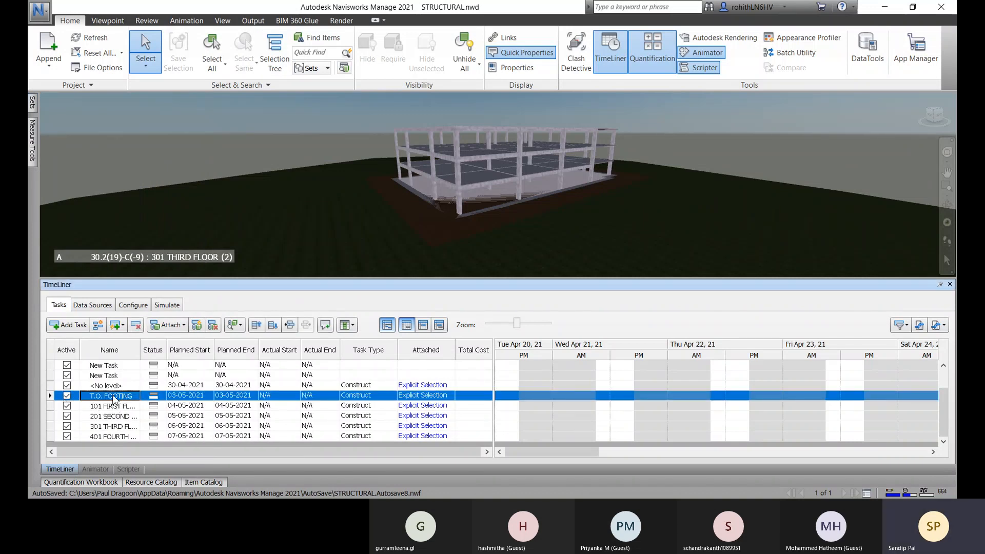
click(412, 385)
scroll(575, 241, down, 1)
scroll(575, 241, down, 4)
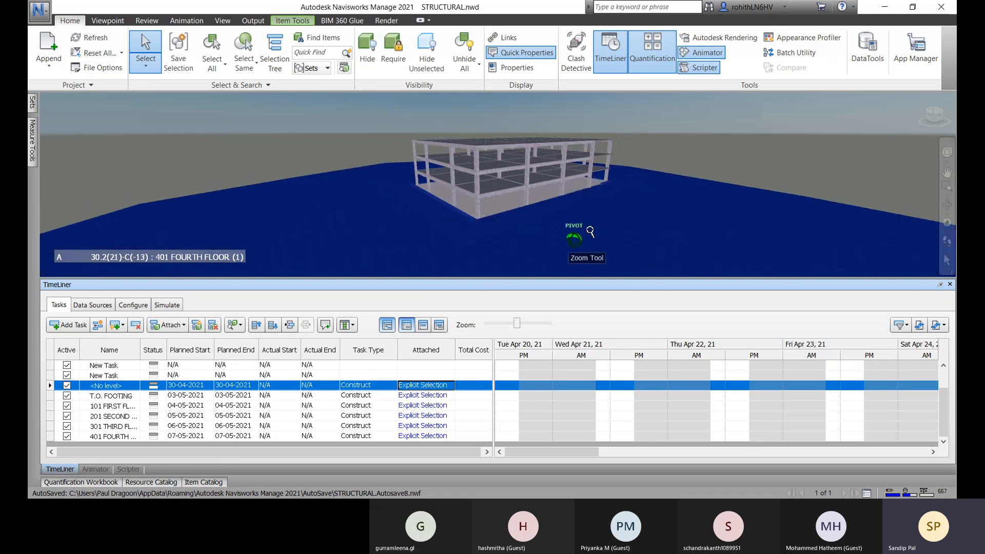
click(423, 396)
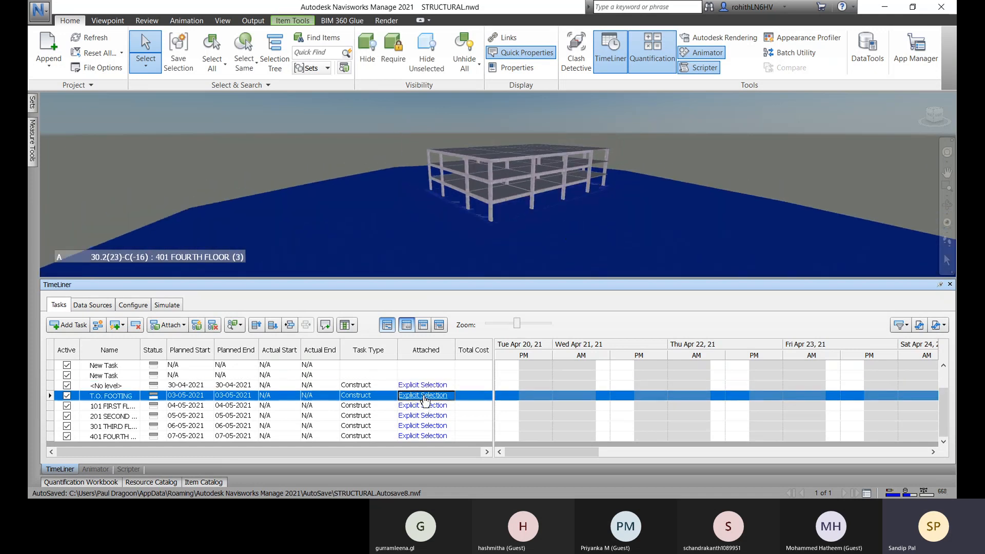
middle_drag(669, 225, 670, 121)
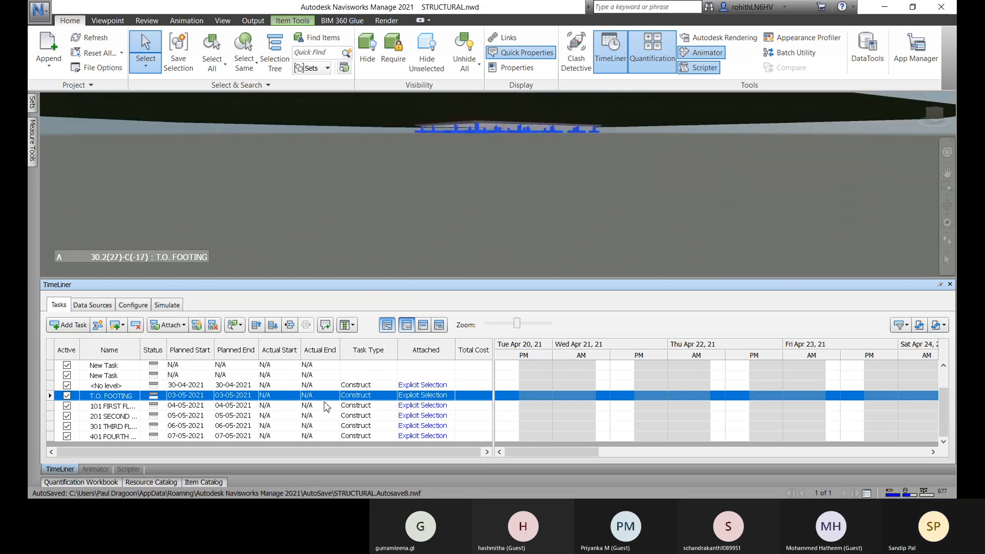
- Highlight the elements attached to the floor-level tasks, from 101 FIRST FLOOR to 401 FOURTH FLOOR, to check what each covers
click(101, 407)
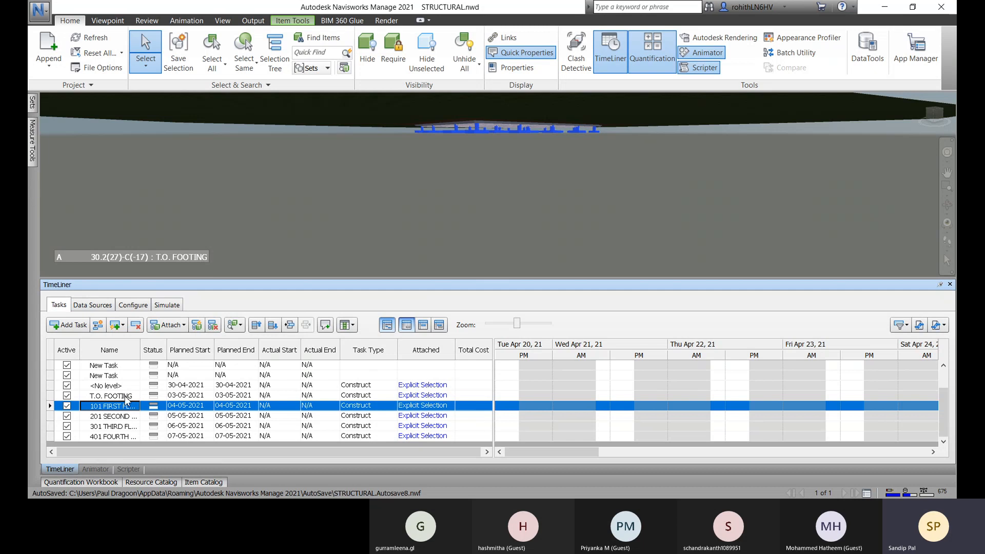
mouse_move(32, 141)
click(140, 417)
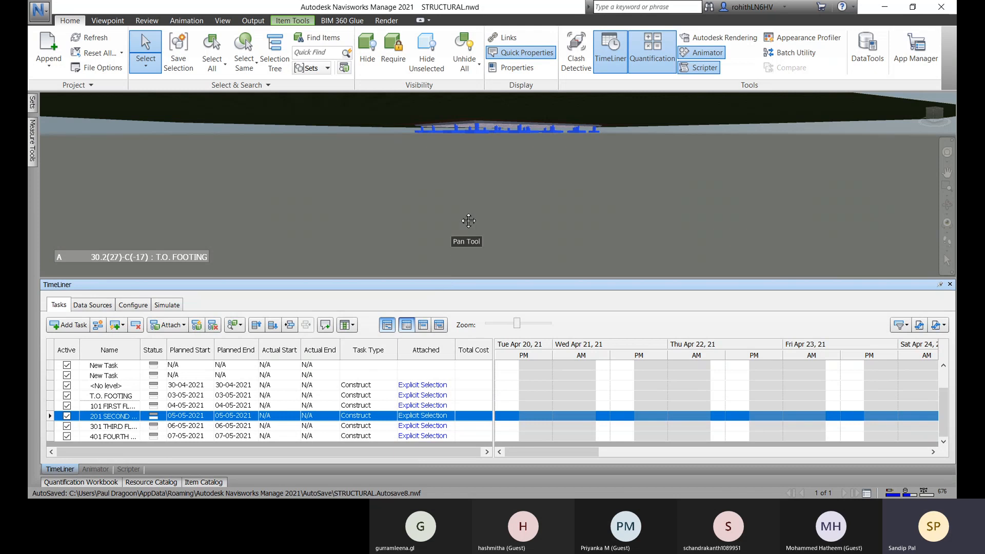
middle_drag(464, 220, 453, 244)
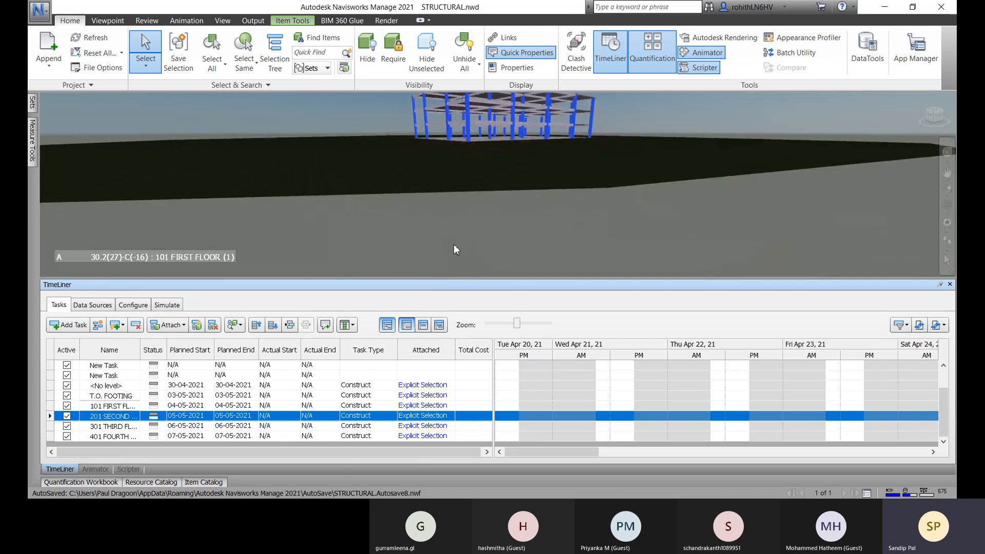
click(416, 420)
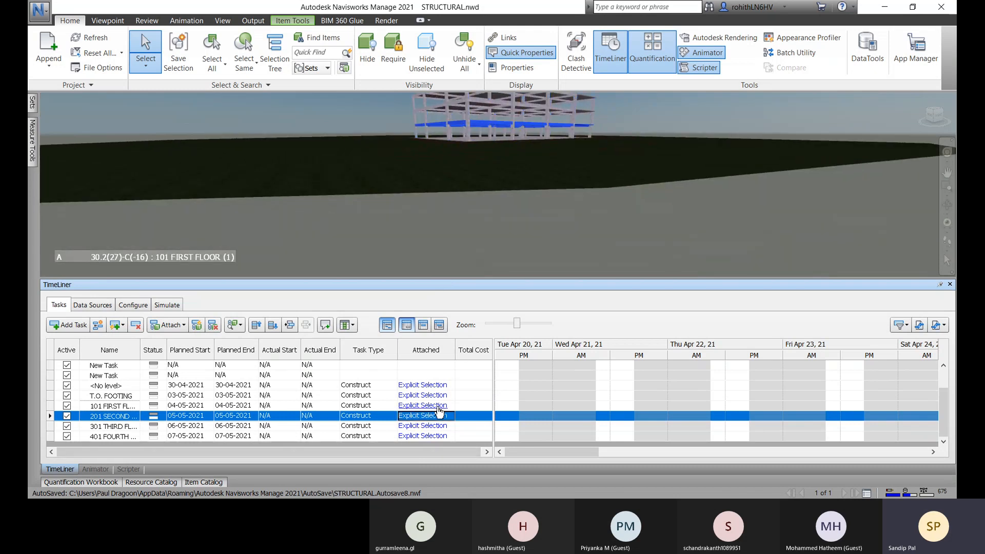
click(405, 426)
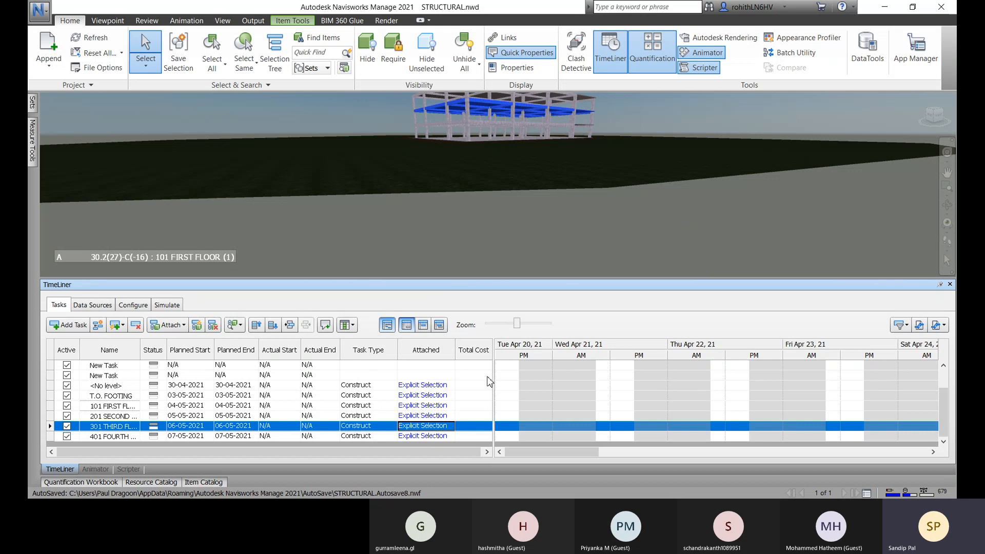
click(422, 437)
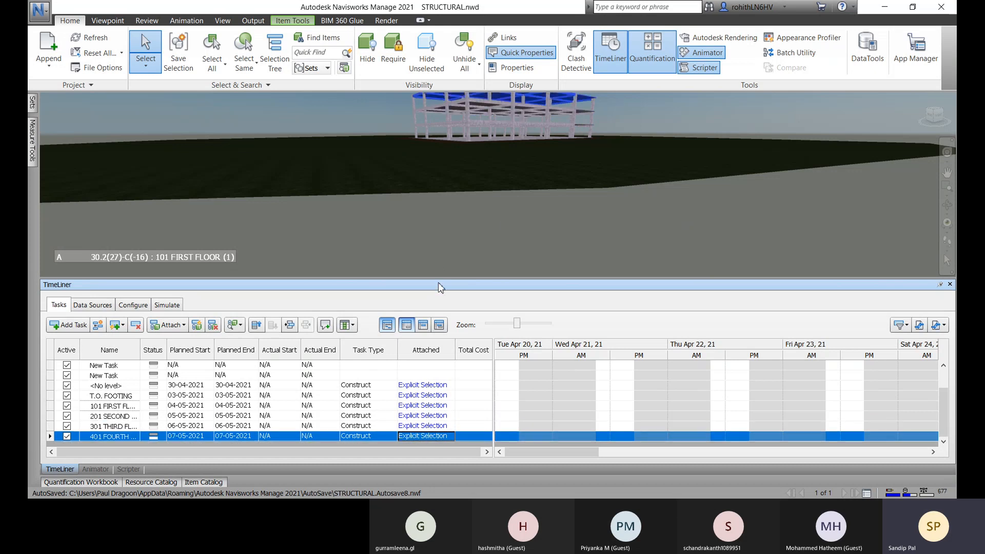
middle_drag(447, 252, 420, 150)
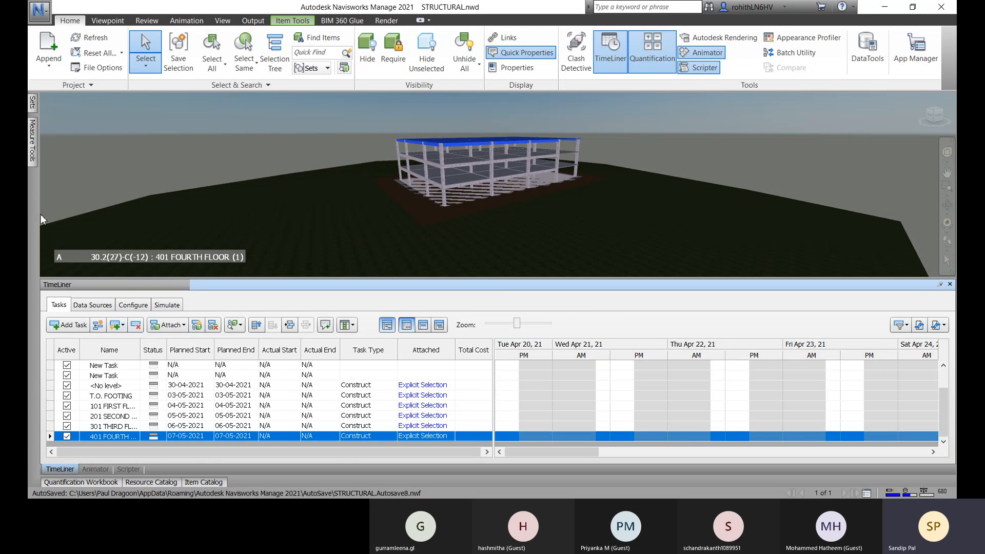
- Reopen the Selection Tree, highlight the <No level>, 101 FIRST FLOOR and T.O. FOOTING levels in the model, and clear the selection
mouse_move(33, 157)
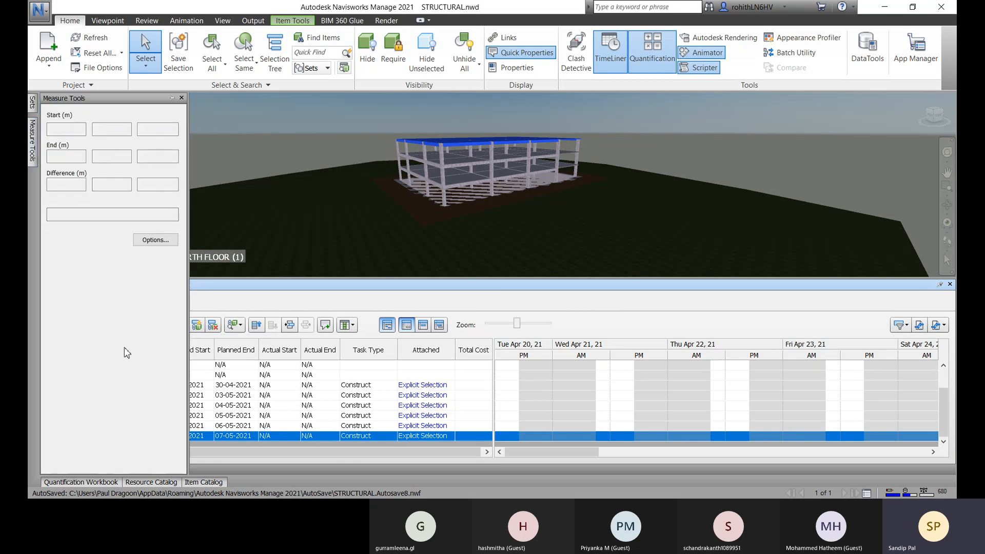
click(277, 61)
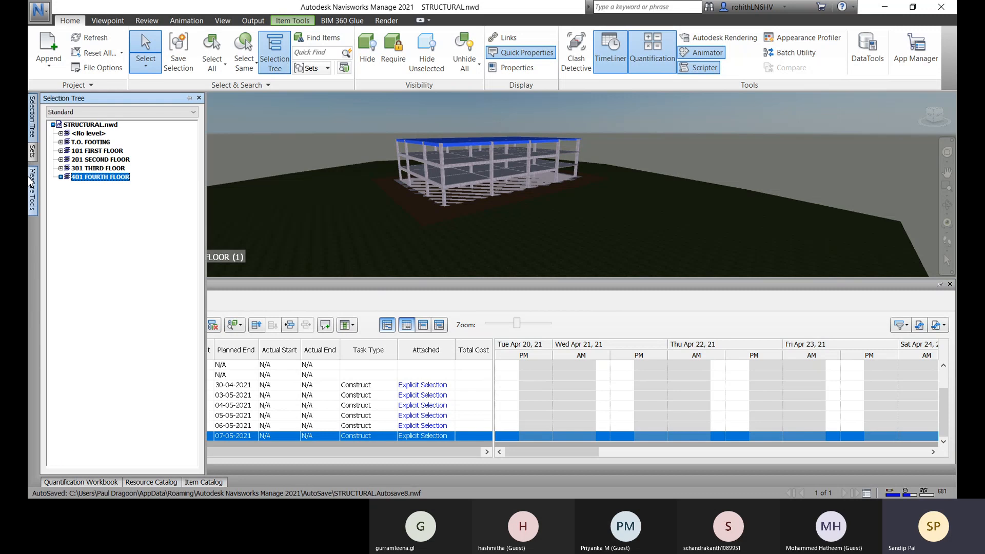
click(95, 134)
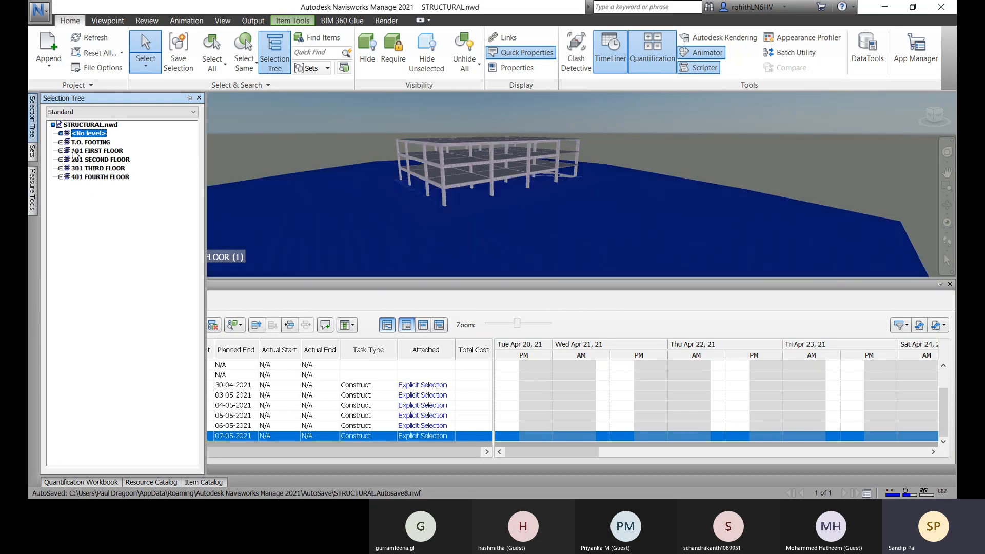
click(90, 151)
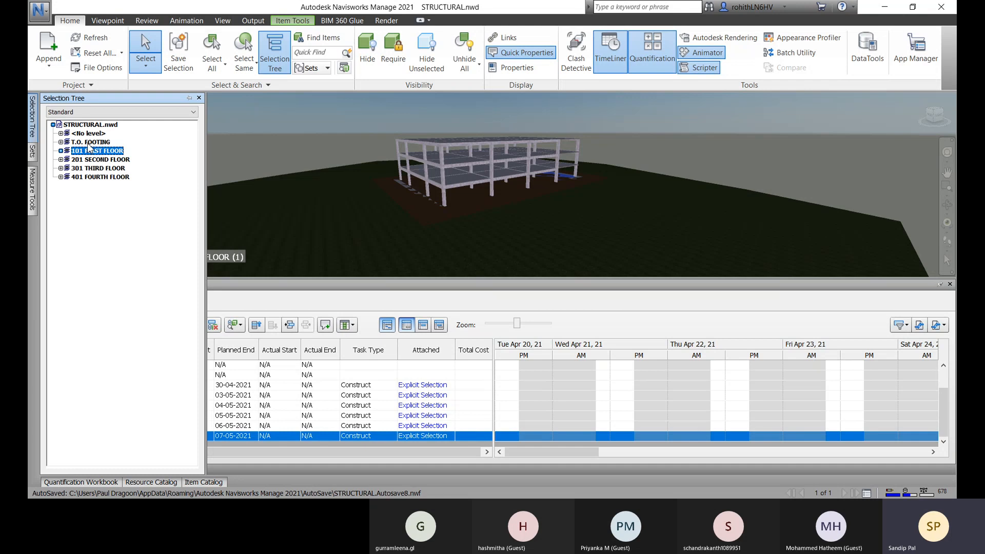
click(86, 143)
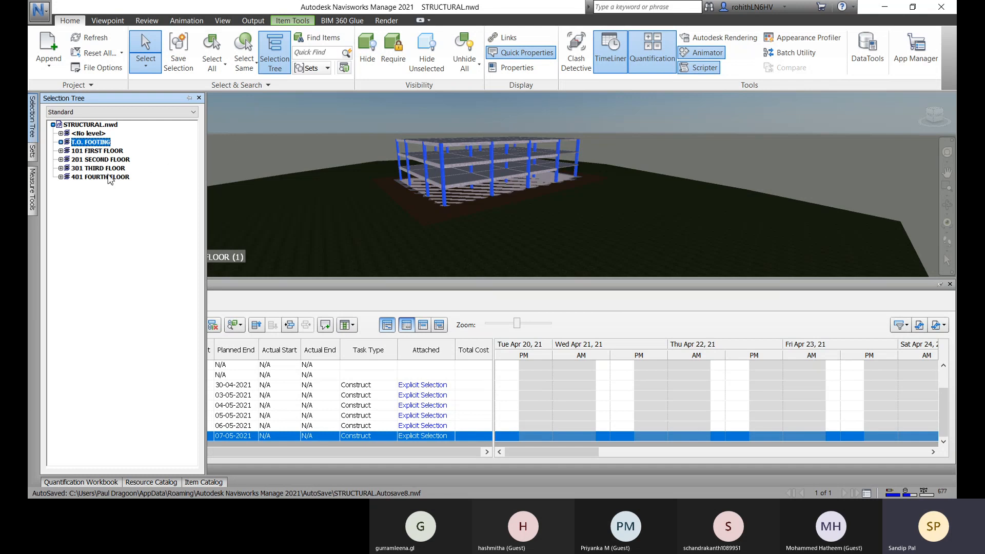
click(236, 128)
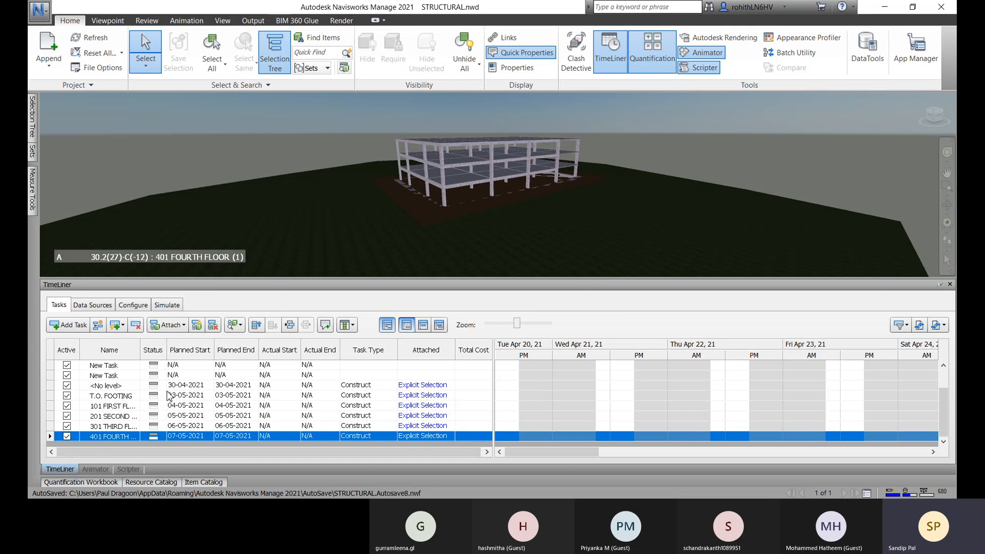
- Highlight the elements attached to the <No level> task and pick individual elements at the building's base
click(197, 385)
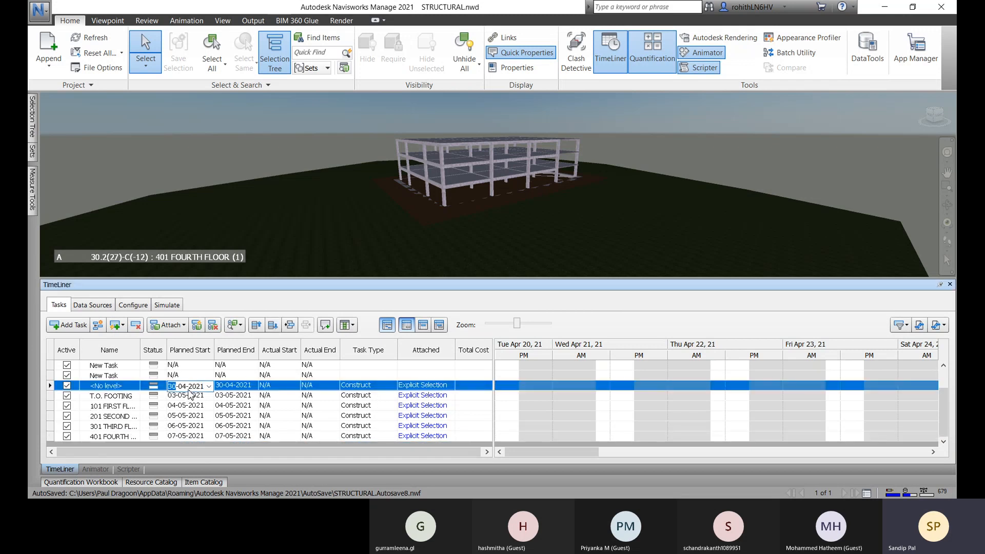
click(483, 205)
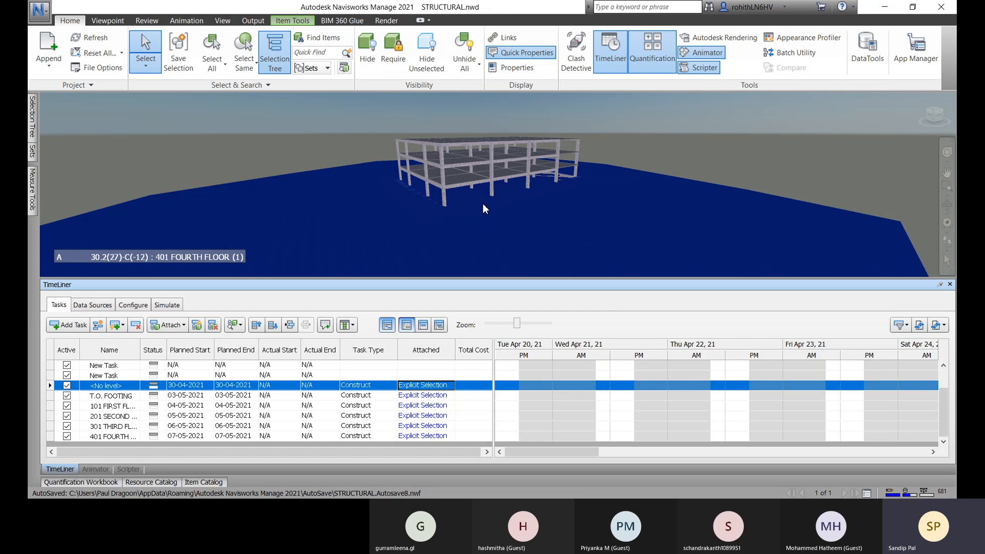
click(459, 203)
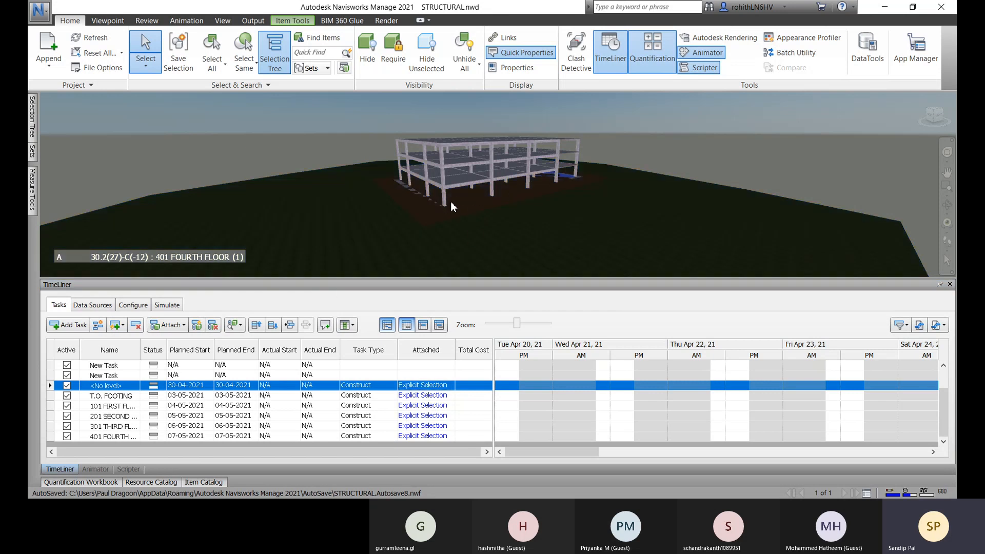
click(417, 205)
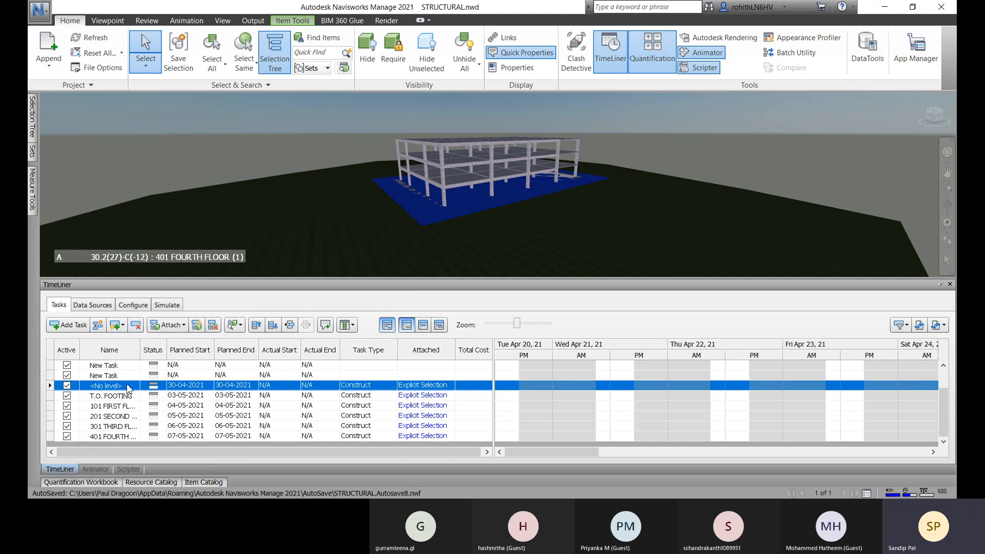
- Delete the automatically added level tasks, from <No level> to 401 FOURTH FLOOR, and task 1 from the task list
click(137, 325)
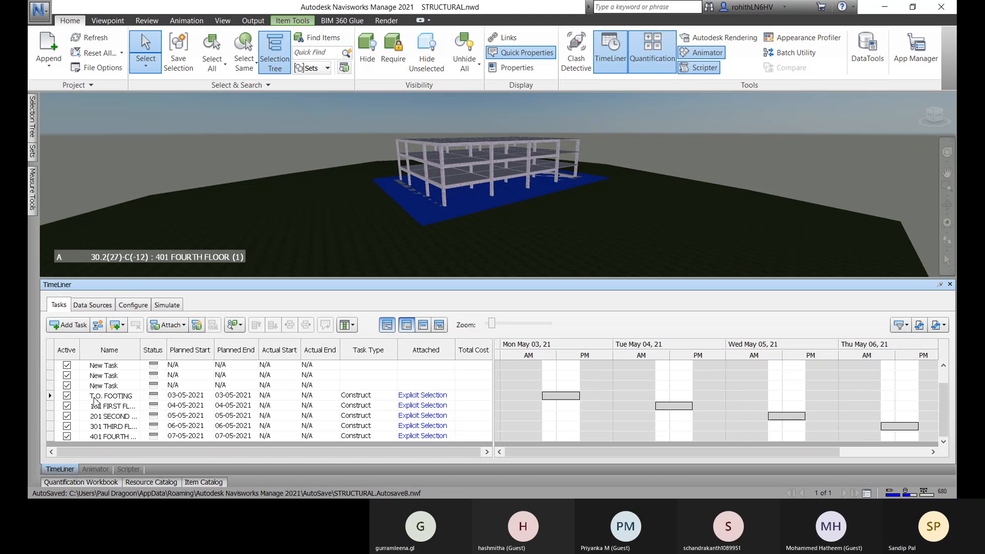
click(136, 325)
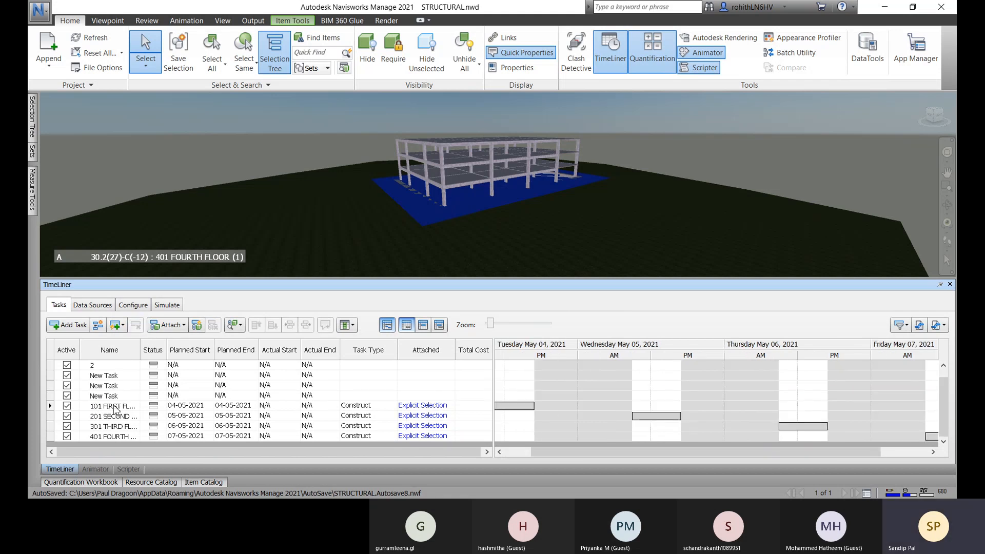
click(136, 325)
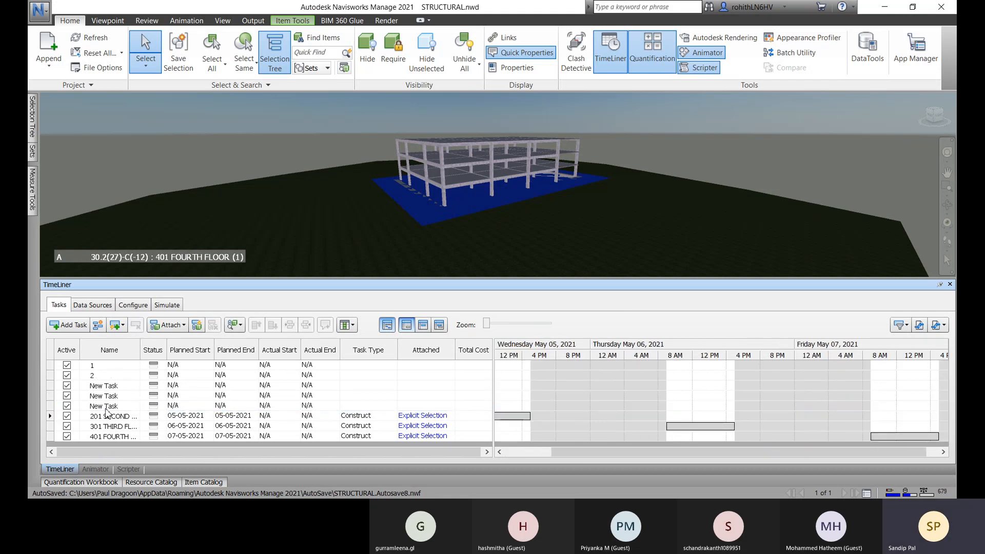
click(137, 325)
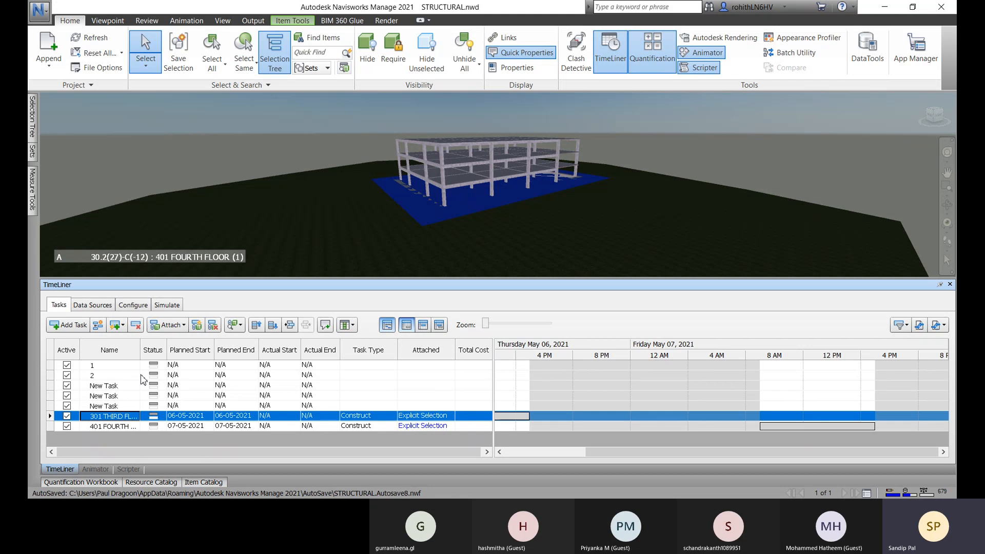
click(136, 326)
click(128, 416)
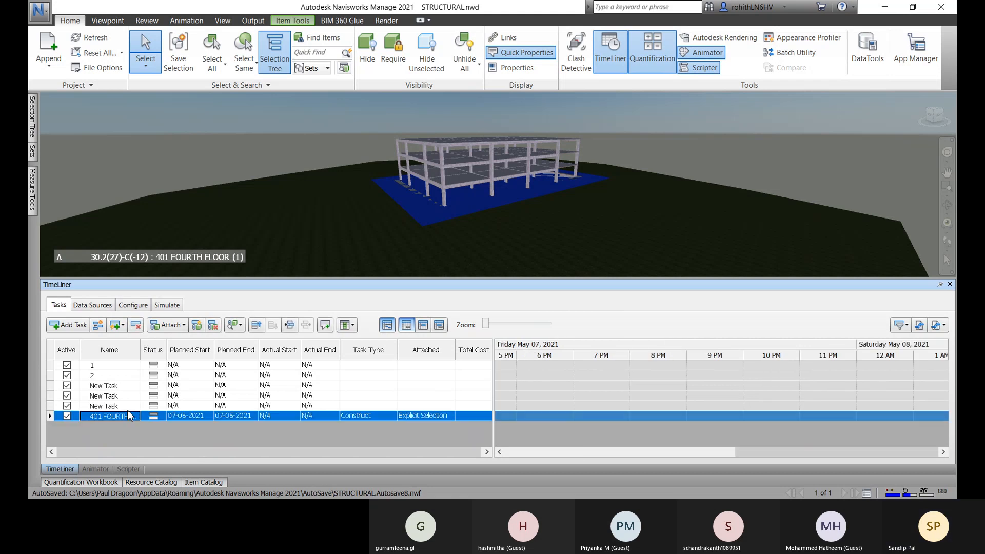
click(136, 325)
click(111, 368)
click(137, 325)
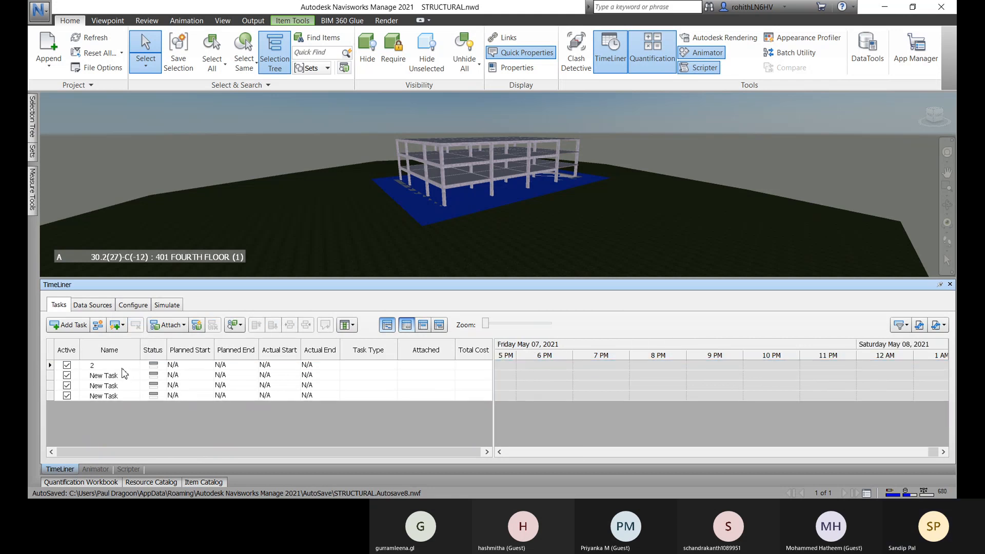
- Delete task 2 and two of the New Task entries so one task is left, and clear the model selection
click(123, 366)
click(137, 325)
click(123, 367)
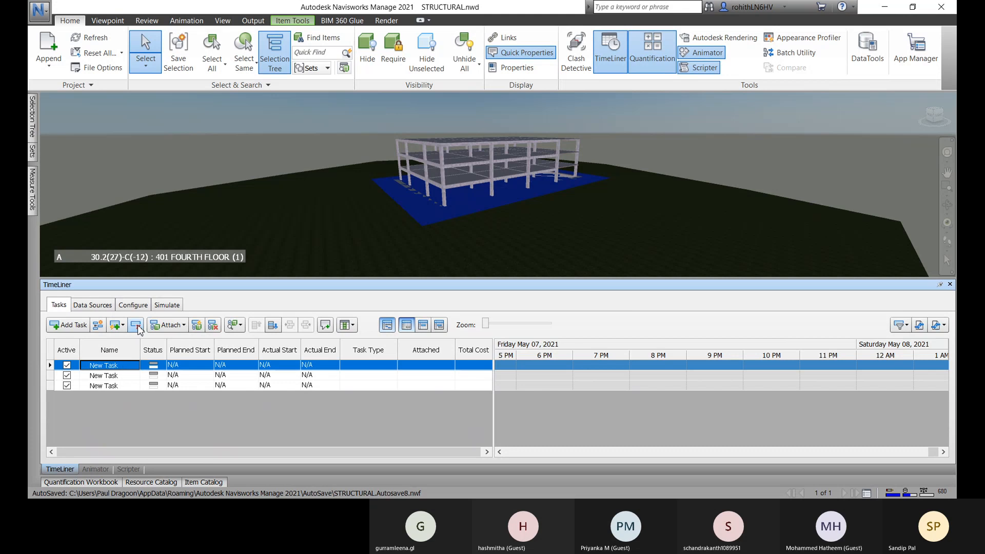
click(136, 325)
click(123, 367)
click(136, 326)
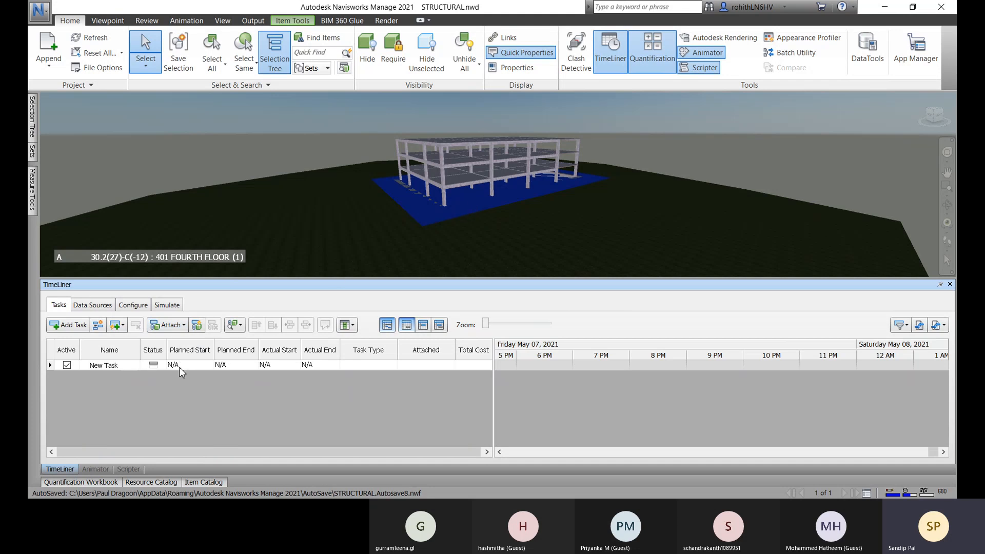
click(350, 238)
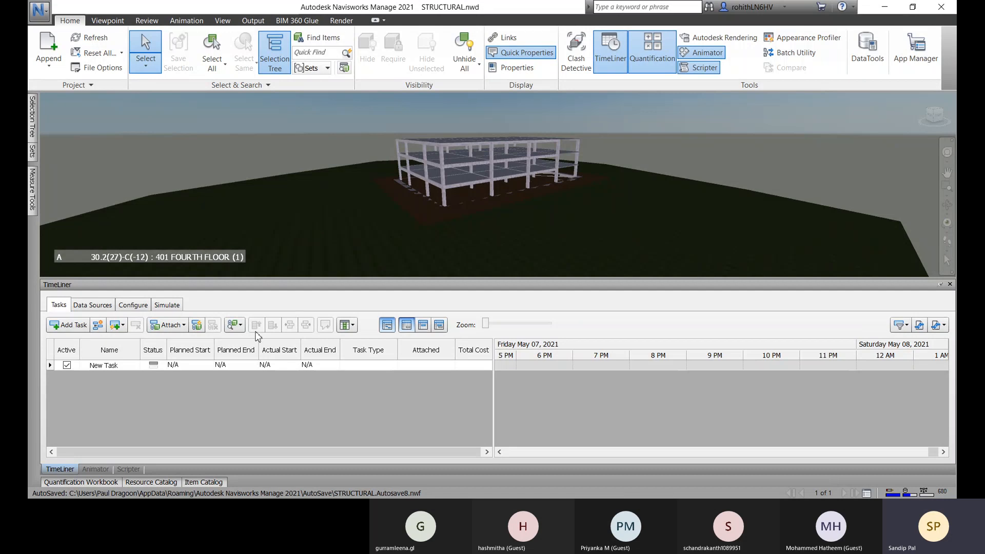
- Rename the remaining New Task as Site
click(66, 365)
click(121, 367)
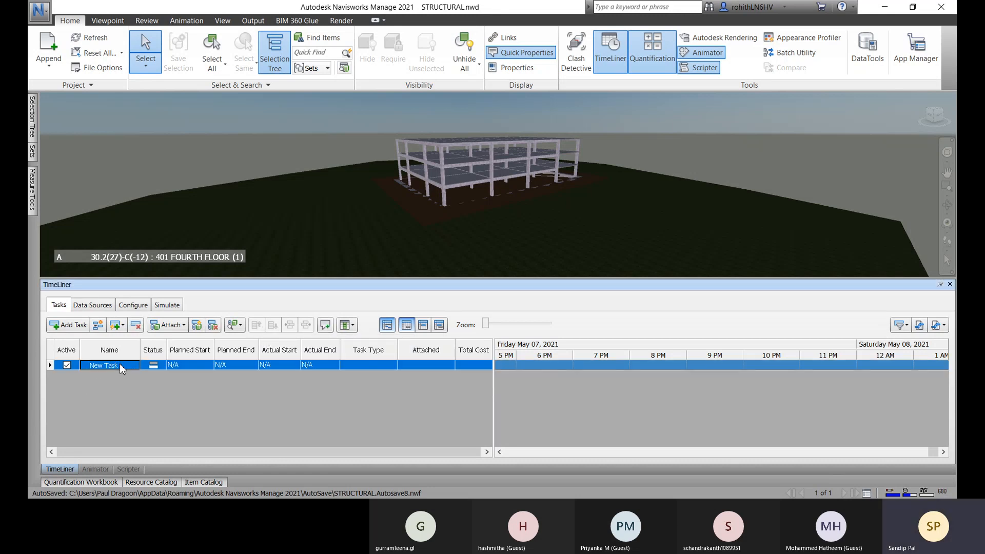
click(125, 365)
text(Earth)
key(BackSpace)
text(Site)
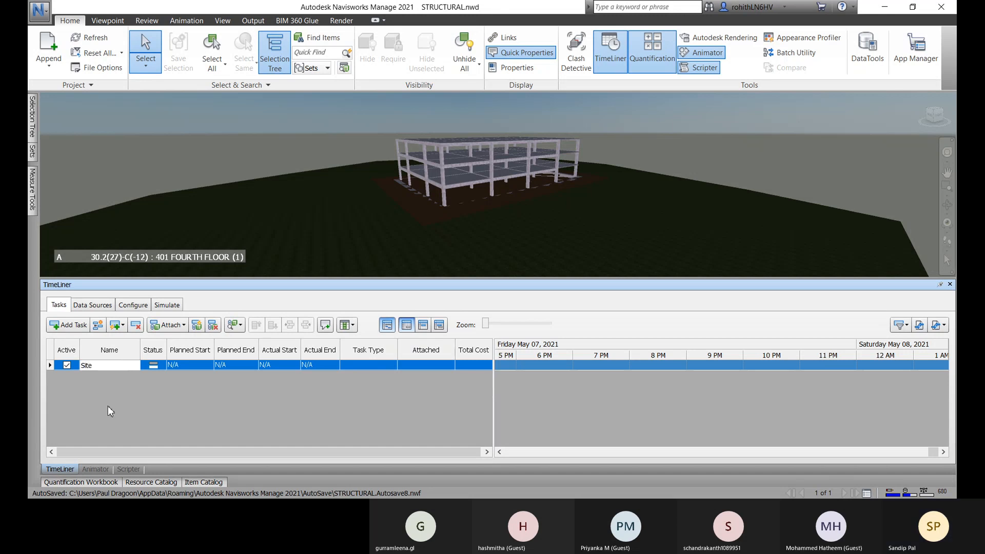
key(Return)
- Set the Site task's planned start to 30-04-2021
click(205, 365)
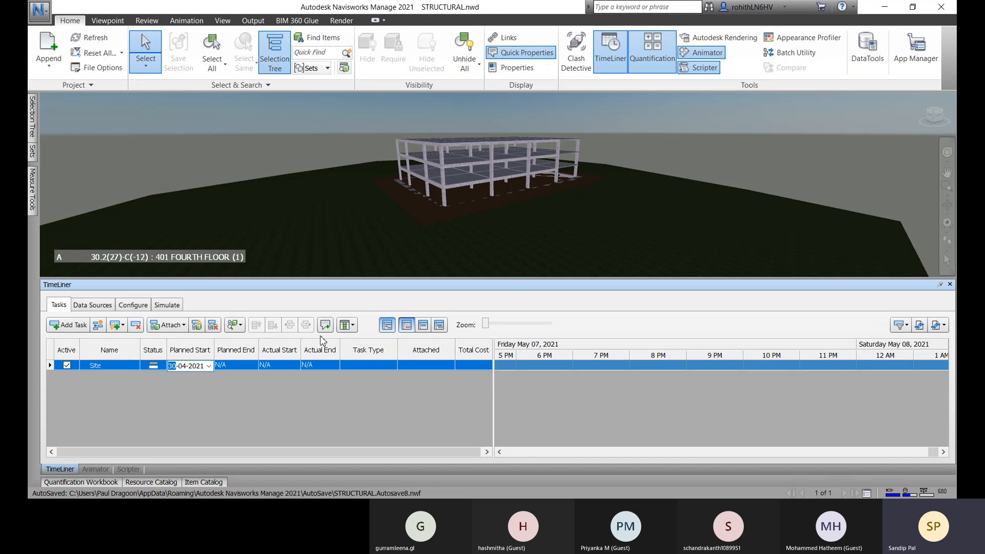
click(209, 366)
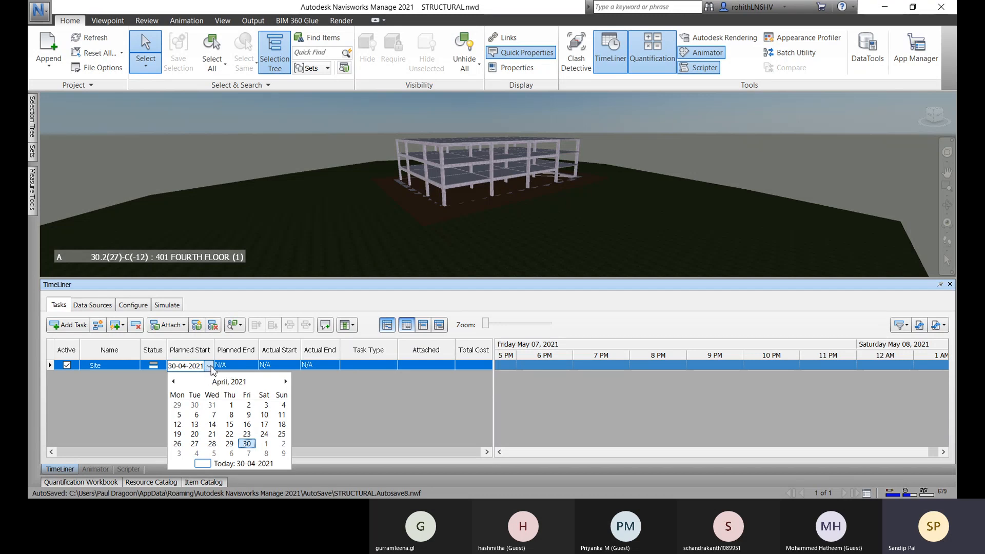
click(246, 365)
- Set the Site task's planned end to 30-05-2021
click(245, 363)
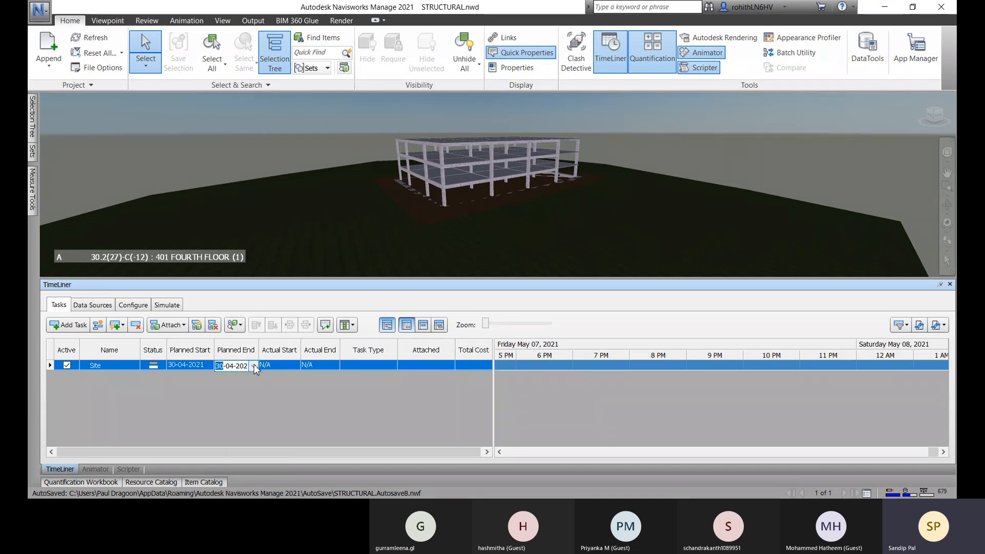
click(254, 366)
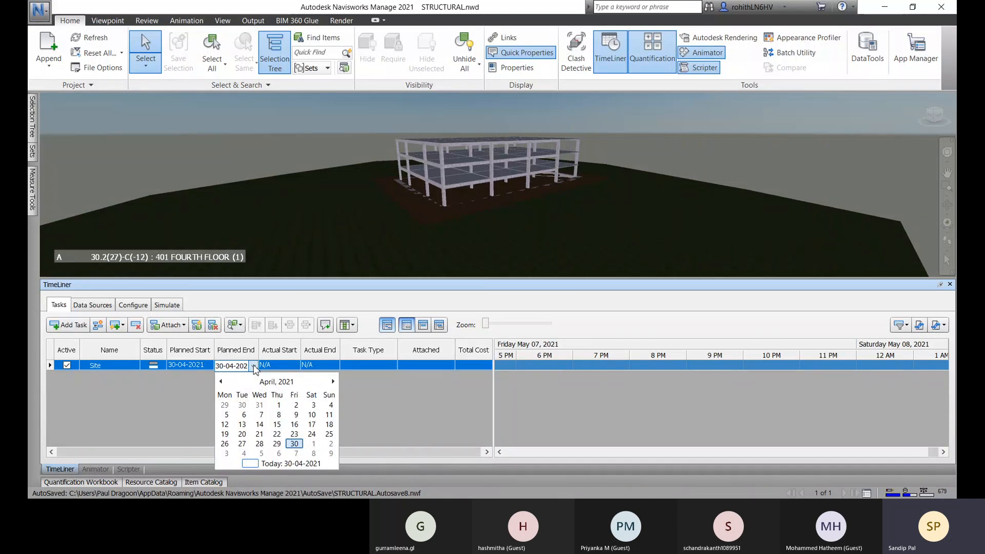
click(313, 444)
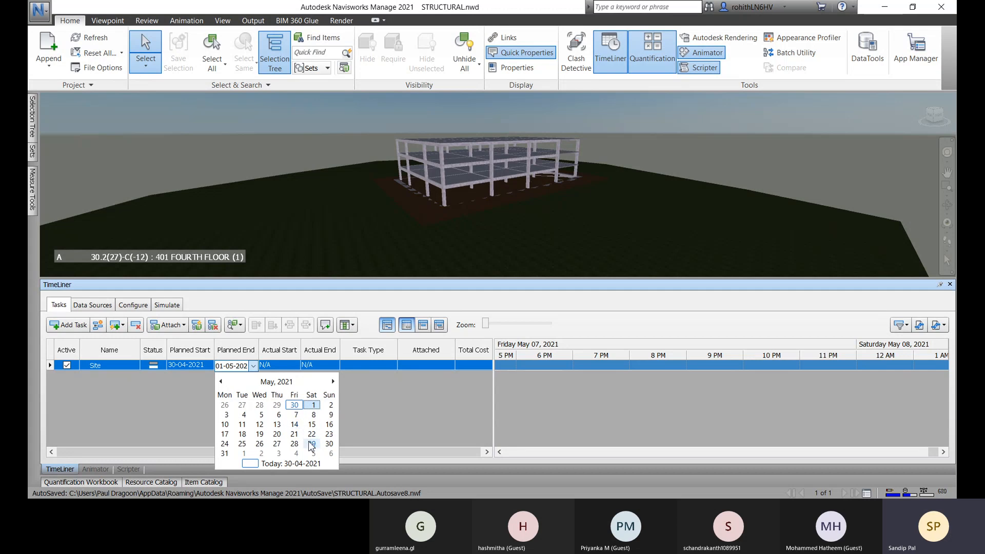
click(328, 454)
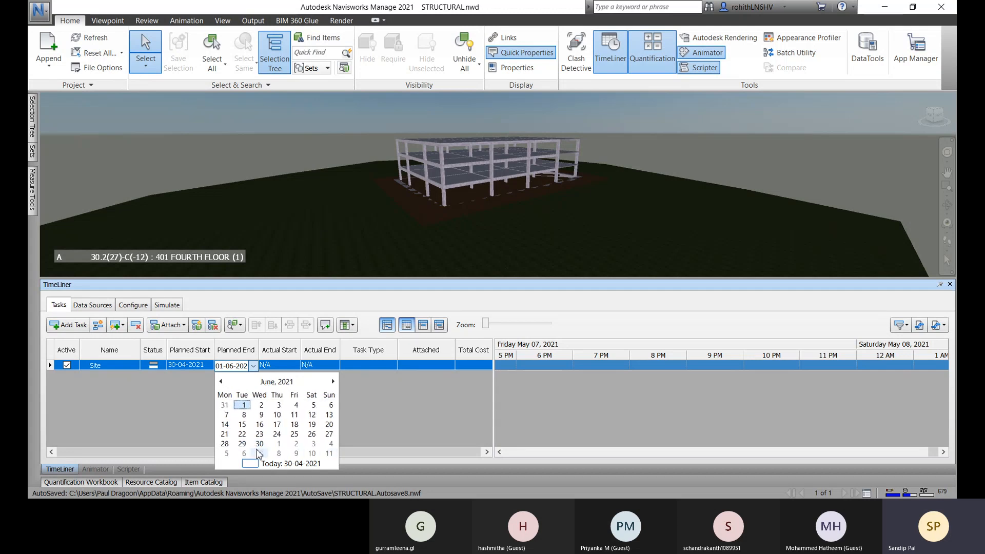
scroll(256, 455, up, 2)
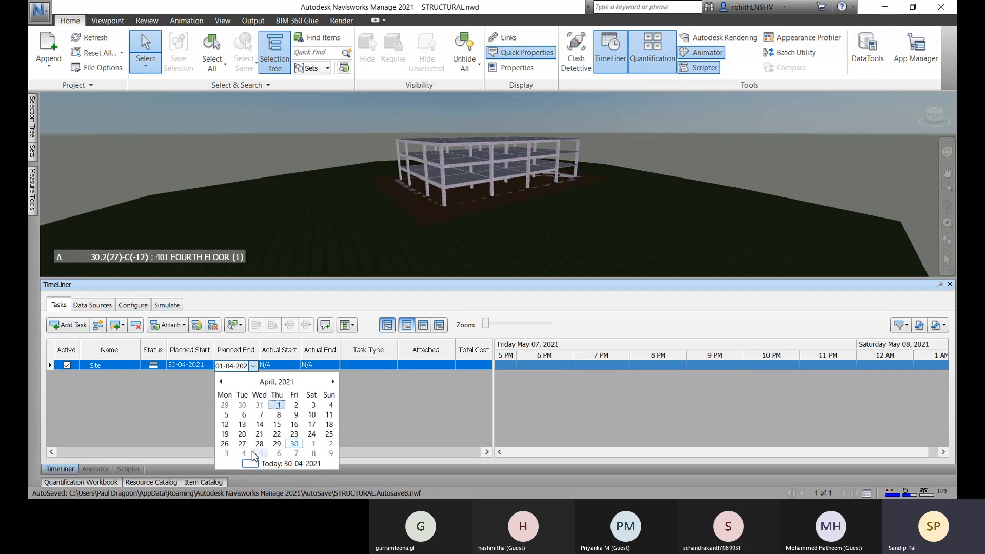
scroll(298, 453, down, 1)
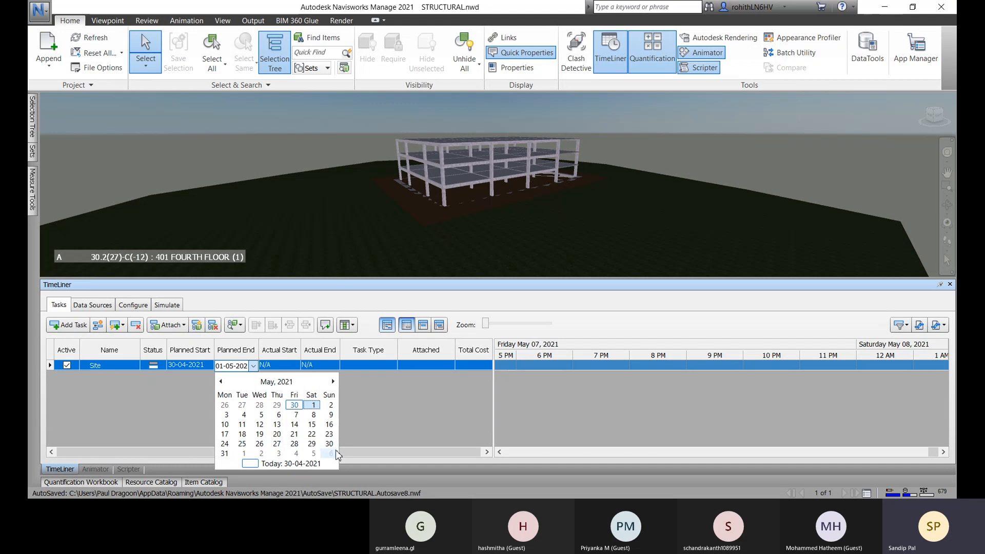
click(330, 444)
click(205, 370)
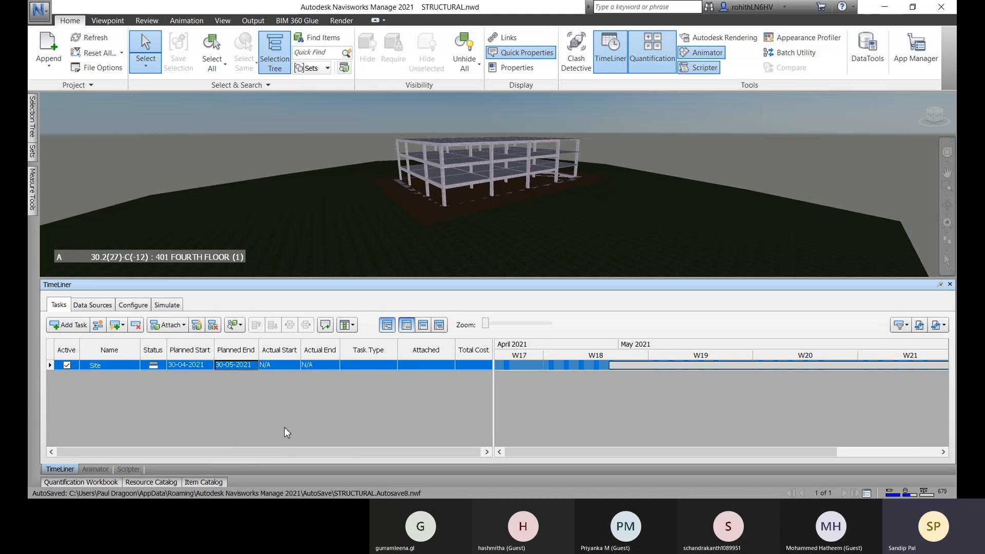
- Set the Site task's actual start to 01-05-2021
click(293, 365)
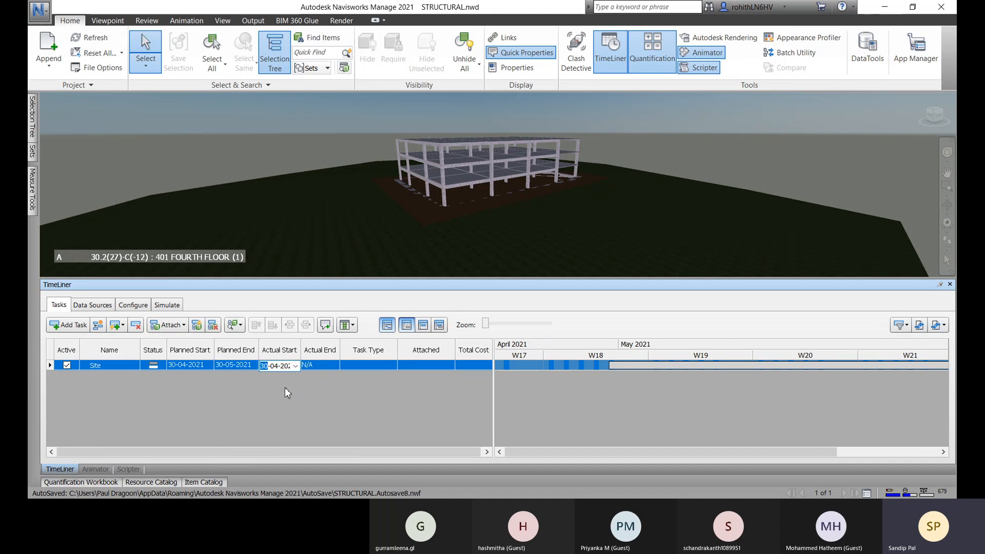
click(285, 388)
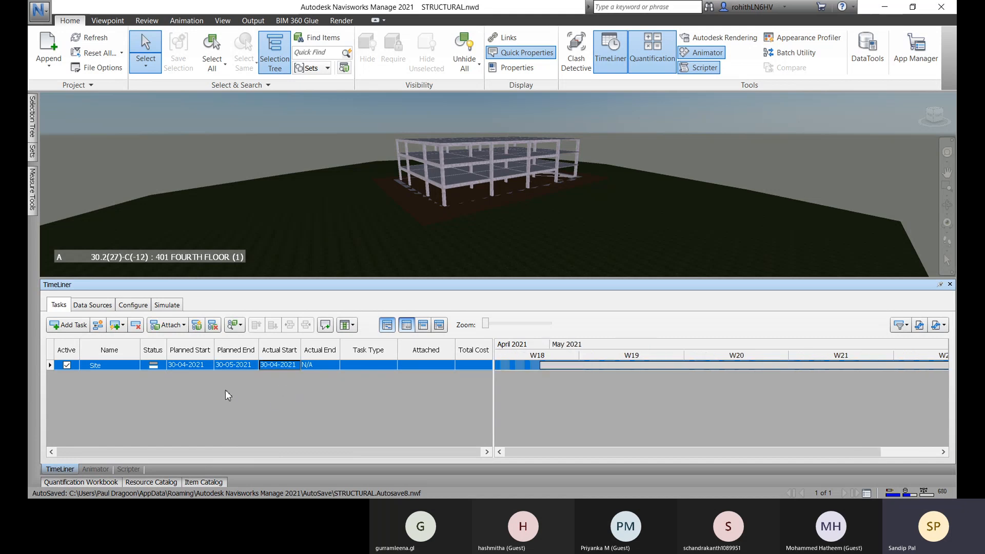
click(298, 366)
click(296, 366)
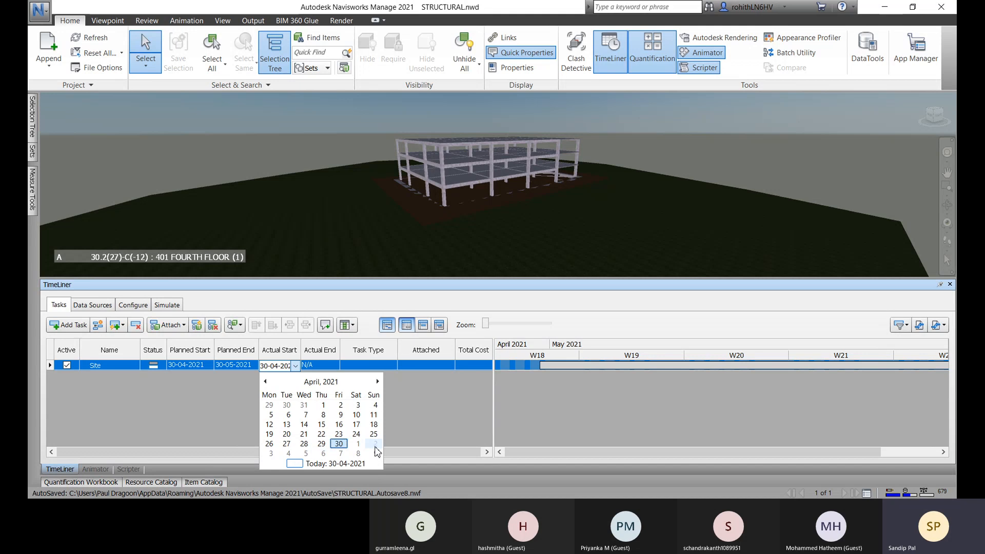
click(359, 444)
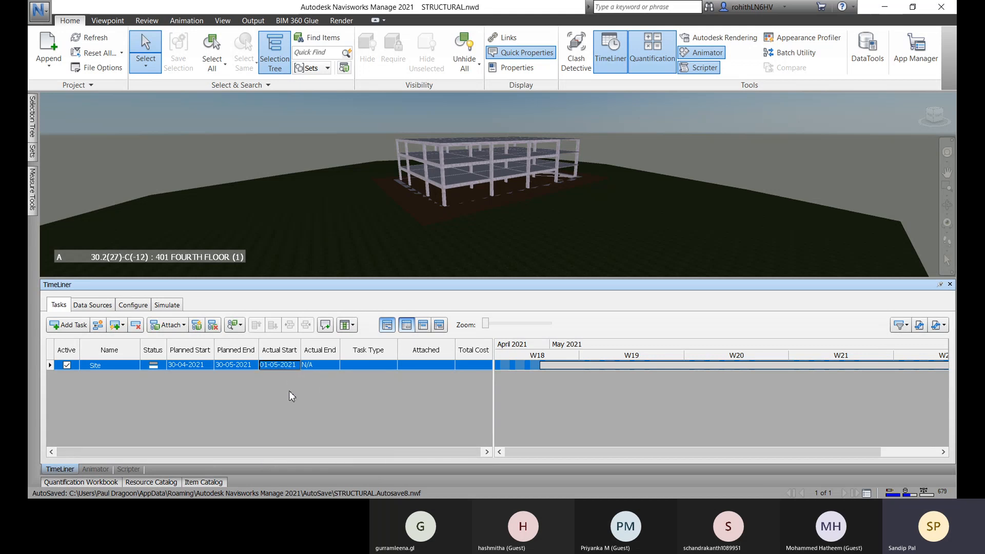
- Open the Site task's actual end for editing, and undo its actual date and planned end entries
click(331, 365)
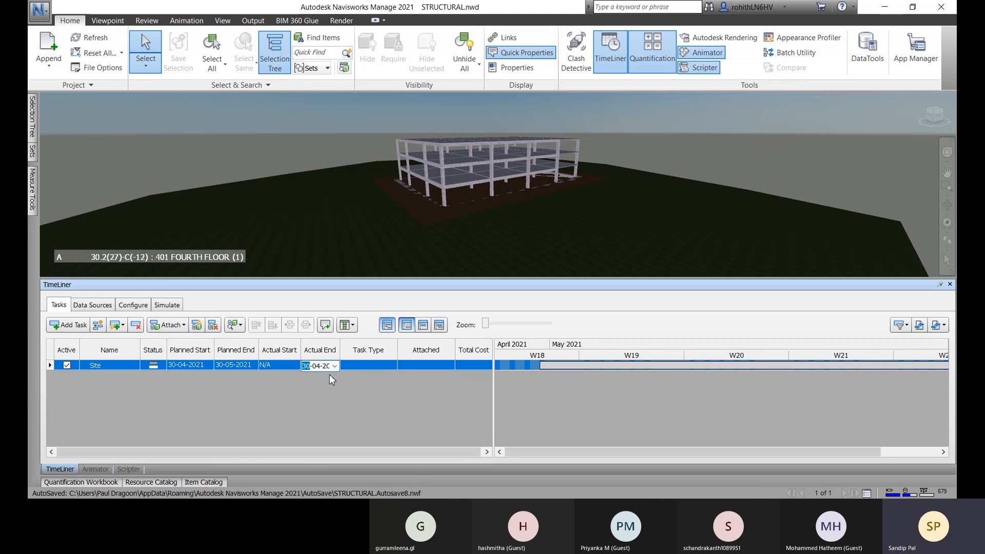
key(ctrl+z)
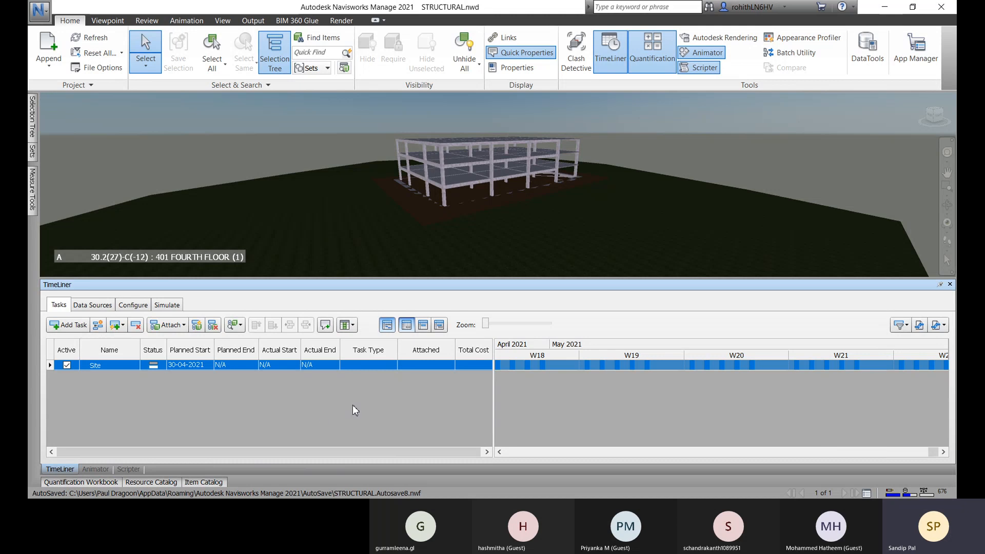
click(192, 365)
click(210, 405)
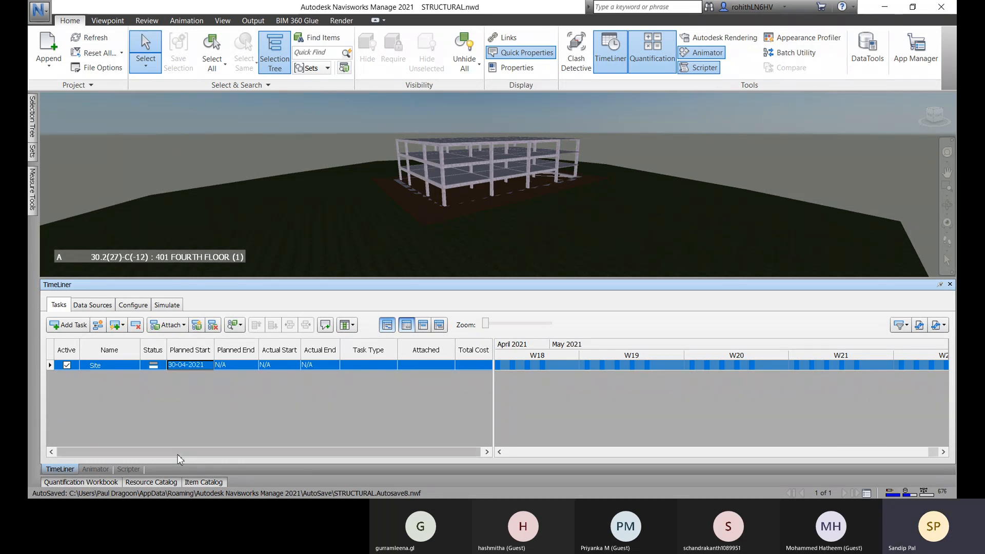
- Assign the Existing to finishing task type to the Site task
click(368, 366)
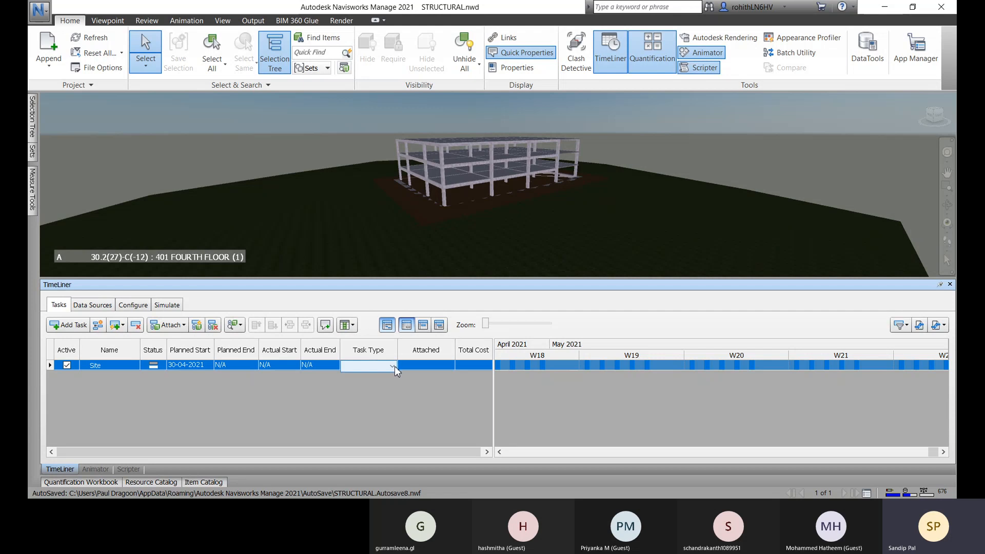
click(393, 366)
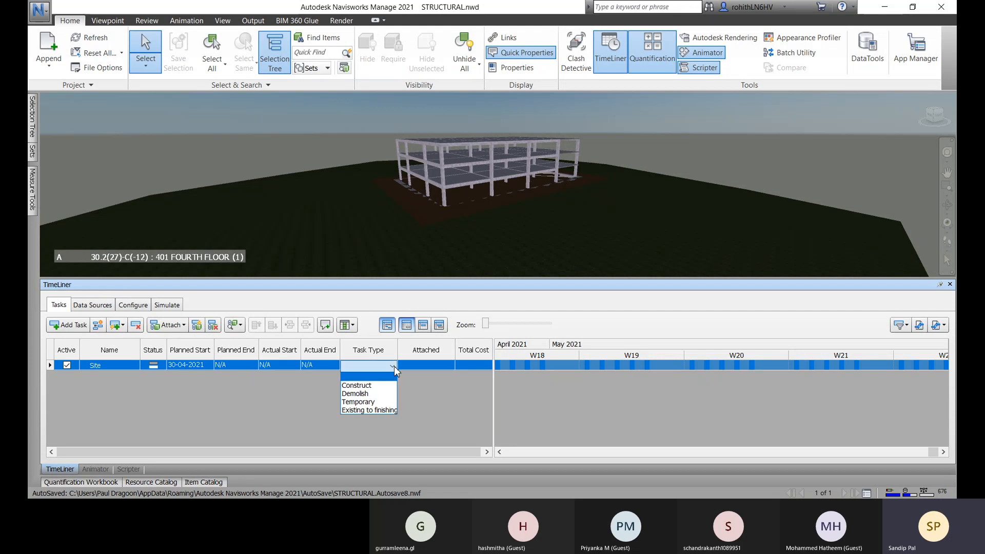
click(373, 411)
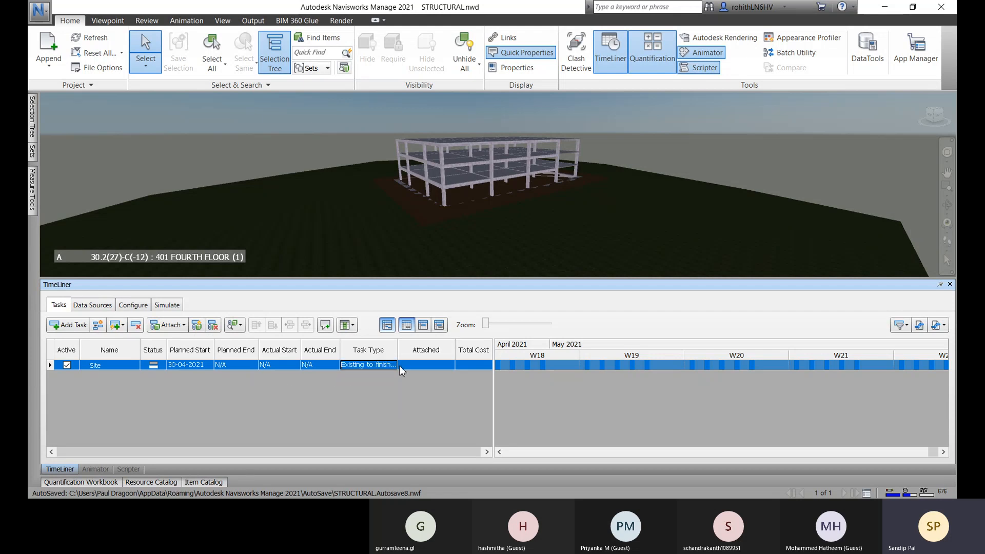
- Attach the large terrain surface surrounding the building to the Site task as the current selection, and clear the model selection
click(442, 365)
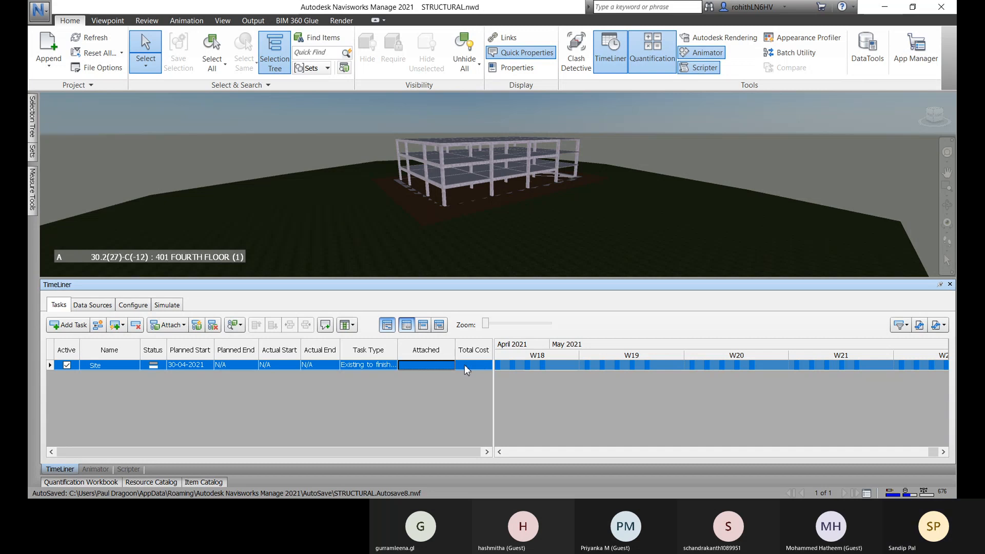
click(327, 245)
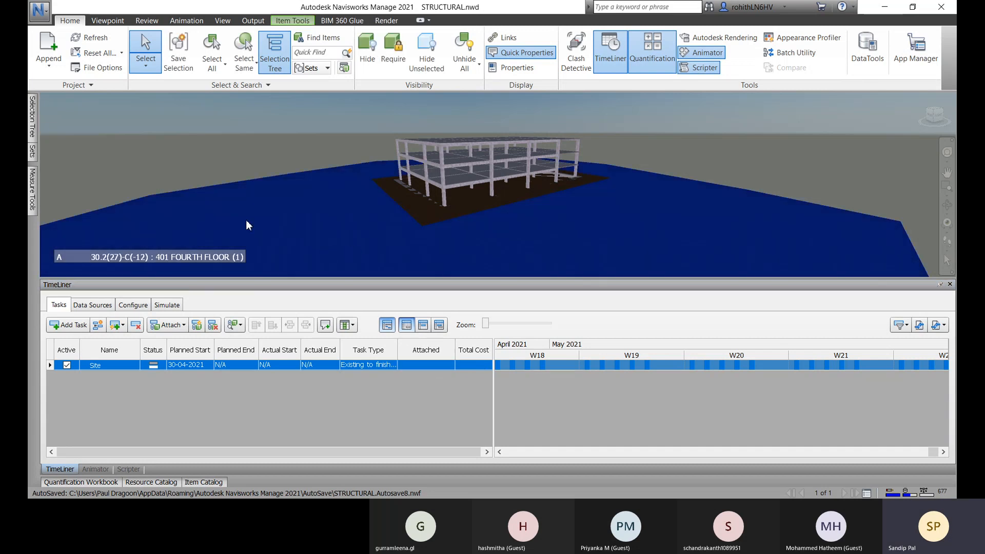
middle_drag(280, 210, 287, 198)
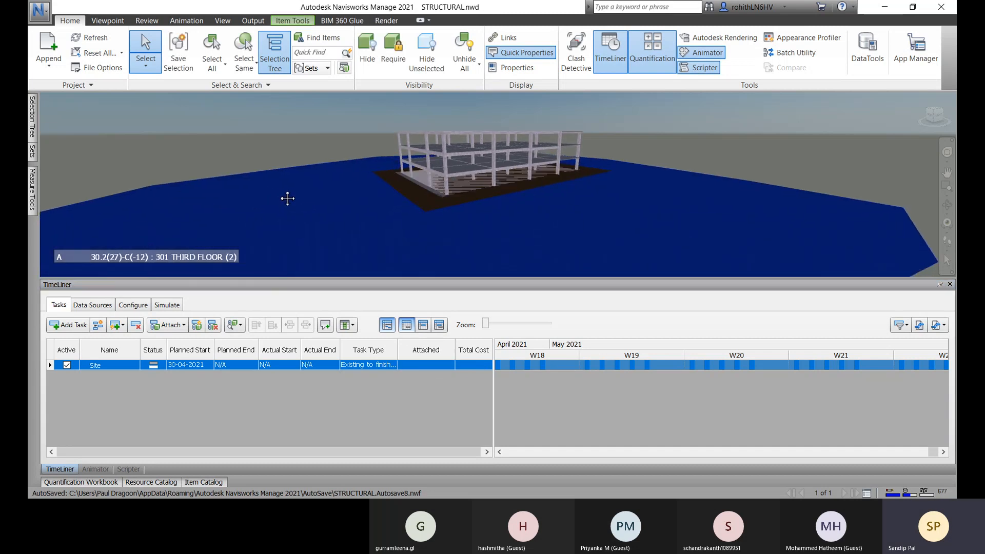
right_click(274, 200)
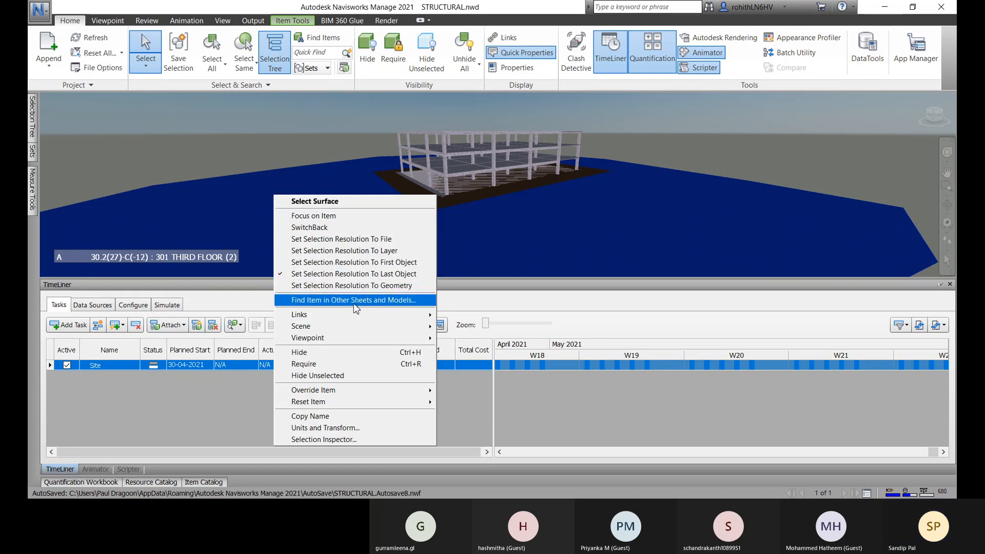
click(454, 396)
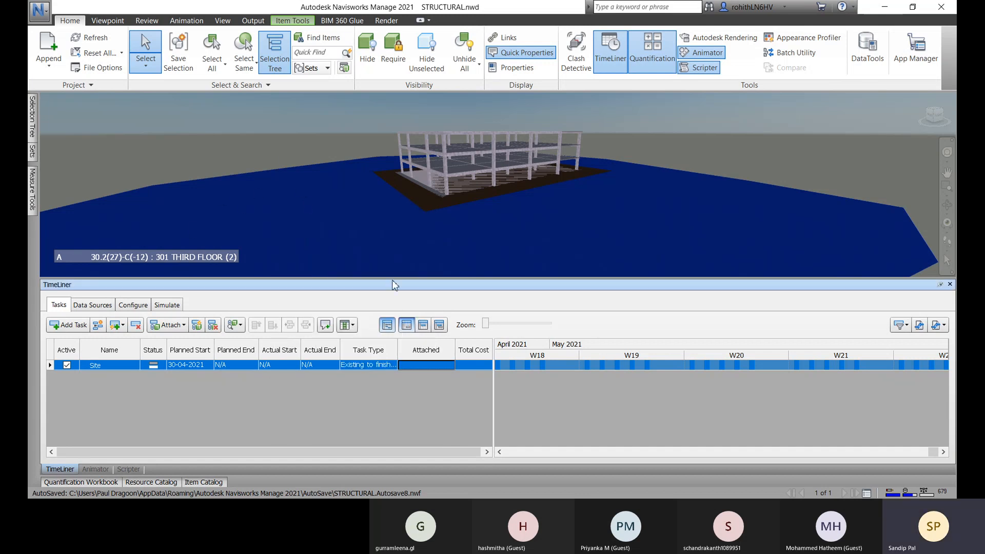
right_click(434, 370)
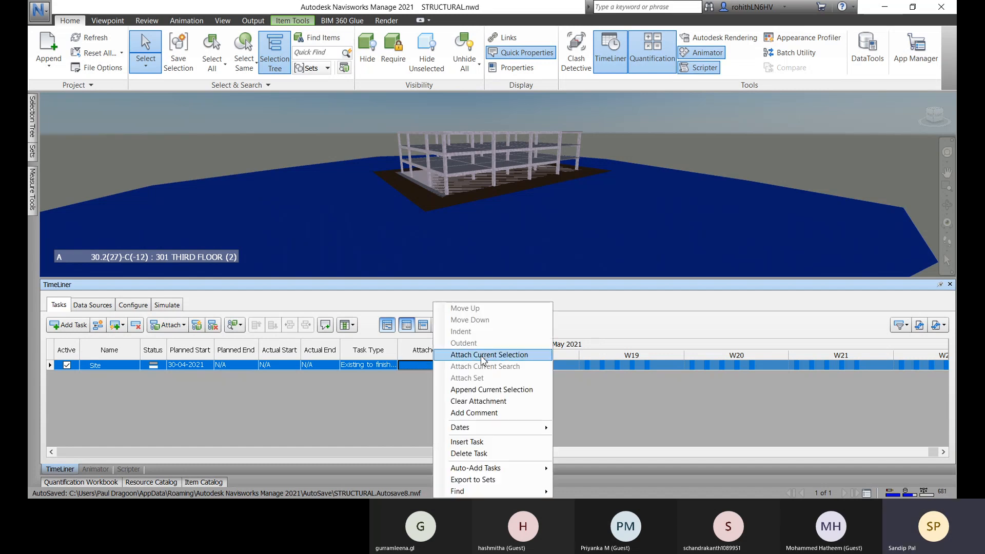
click(405, 397)
click(180, 328)
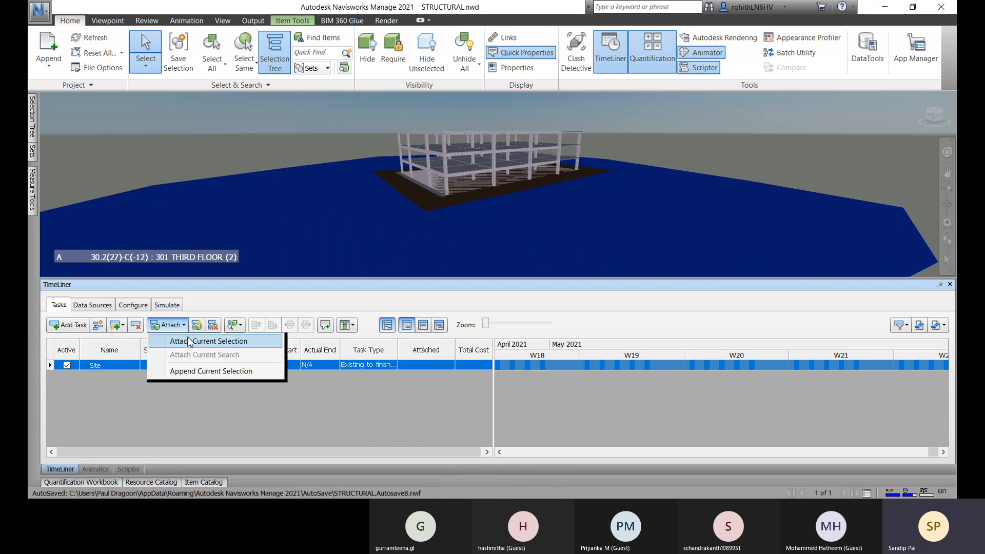
click(254, 401)
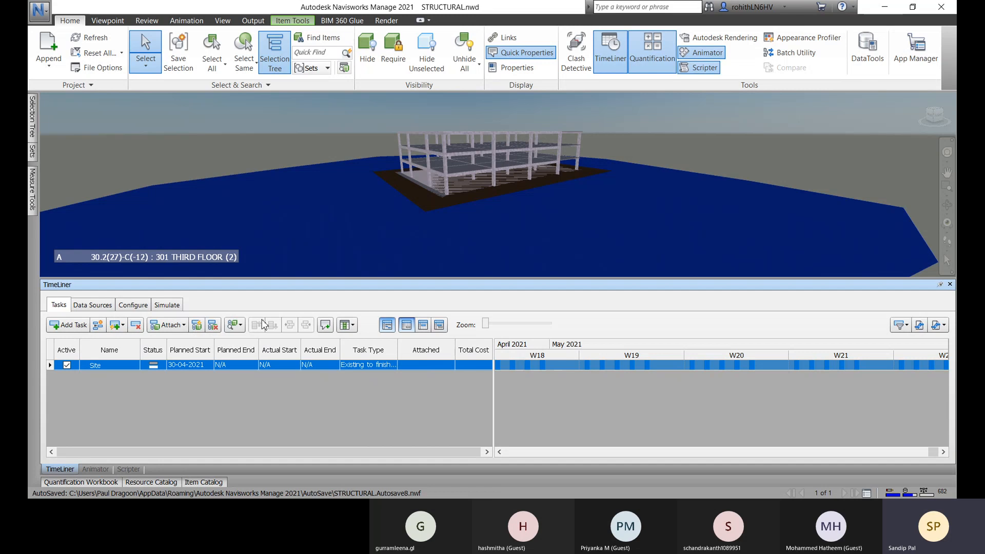
click(177, 327)
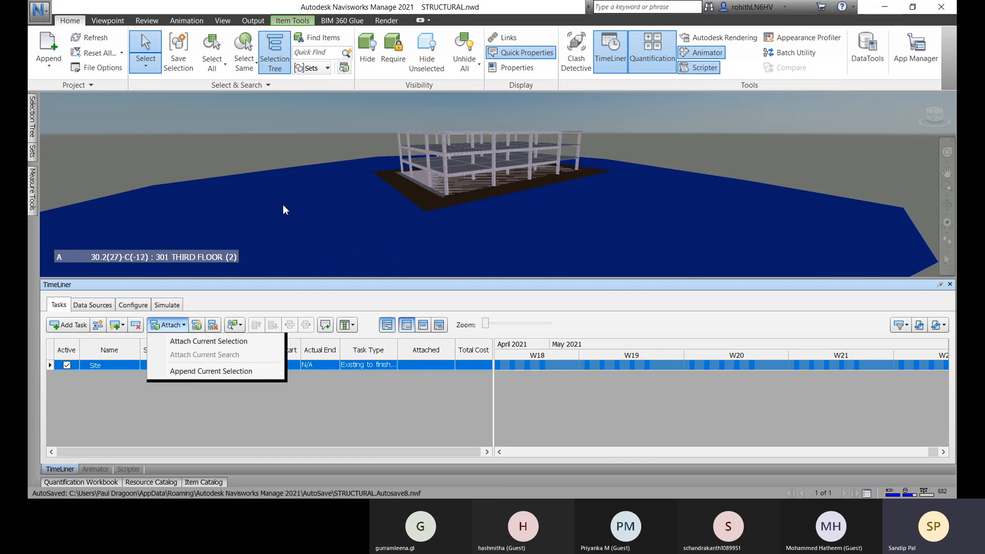
click(249, 341)
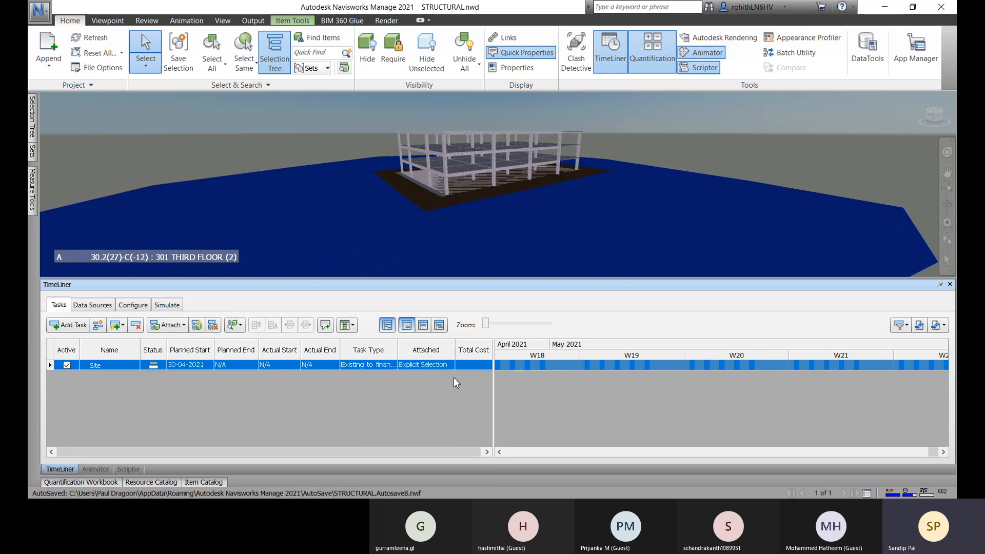
click(303, 154)
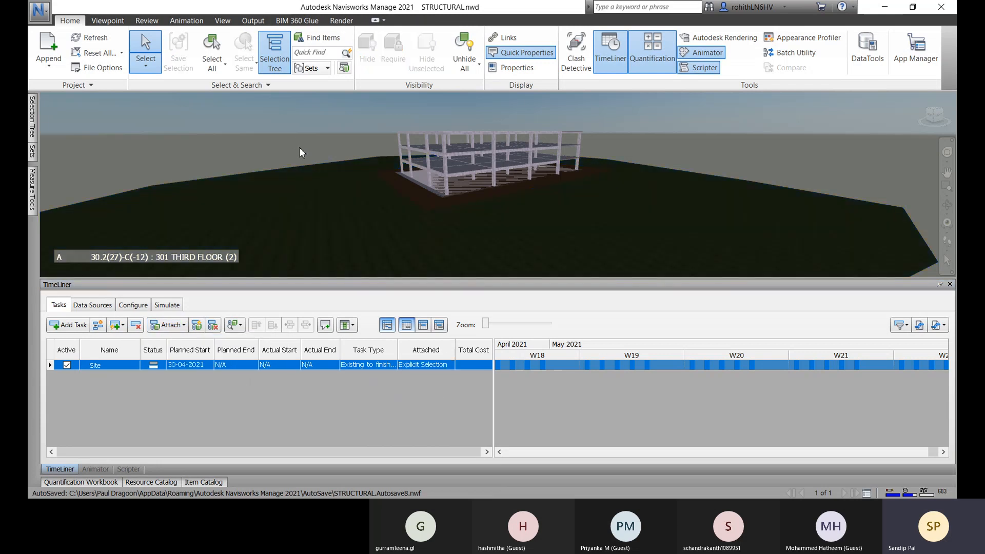
- Highlight the model elements attached to the Site task to check them in the scene
click(421, 365)
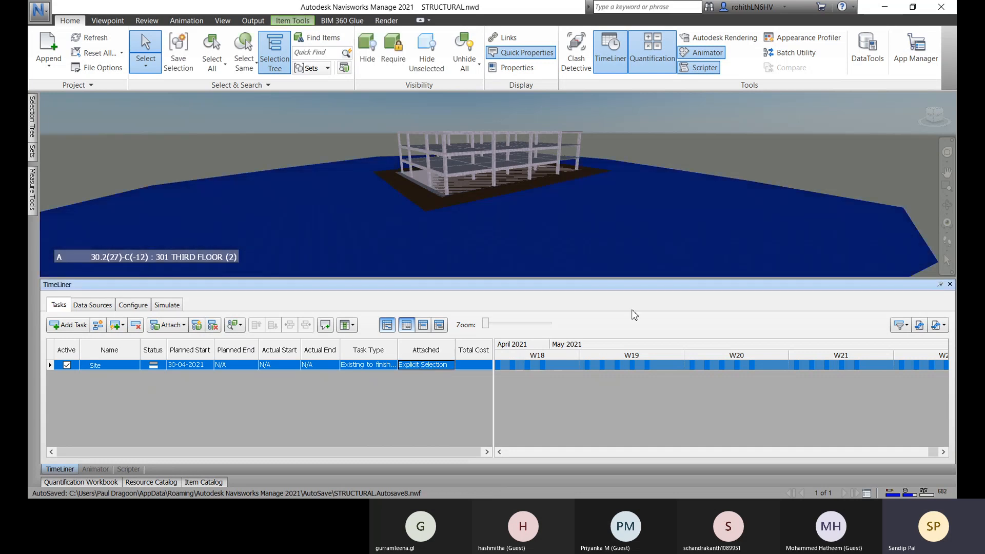
drag(479, 222, 469, 210)
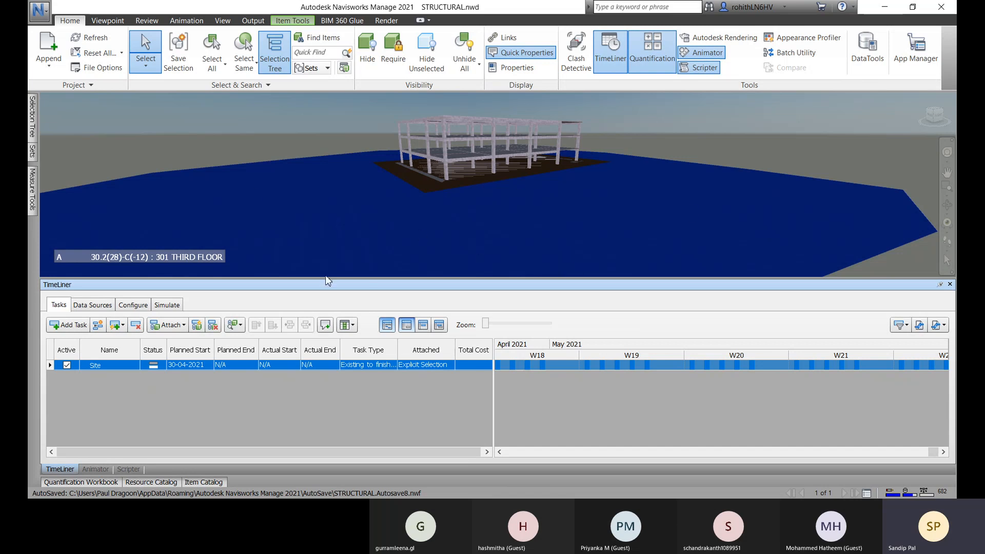
click(446, 393)
drag(493, 361, 495, 364)
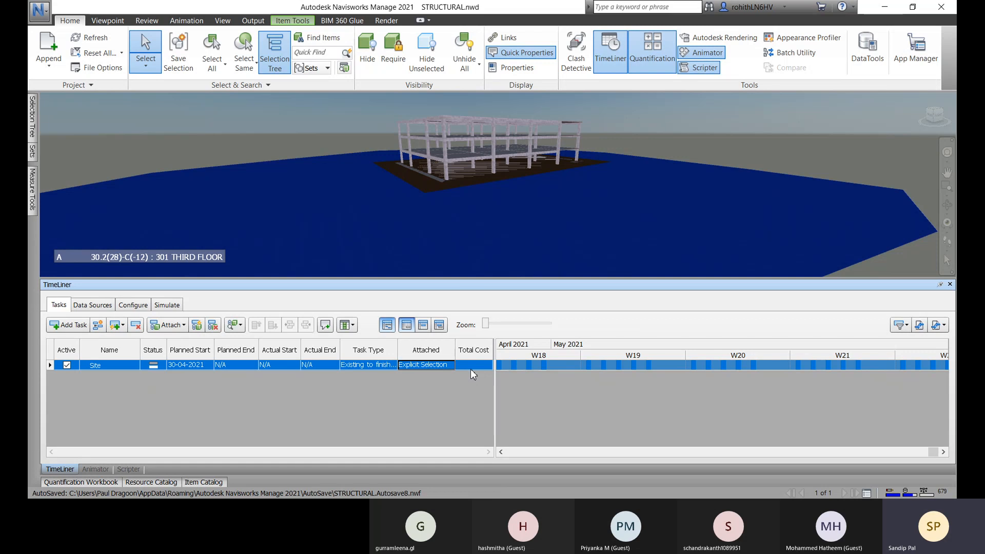
- Switch the task table to the Basic column set, and restore the Standard set
click(353, 325)
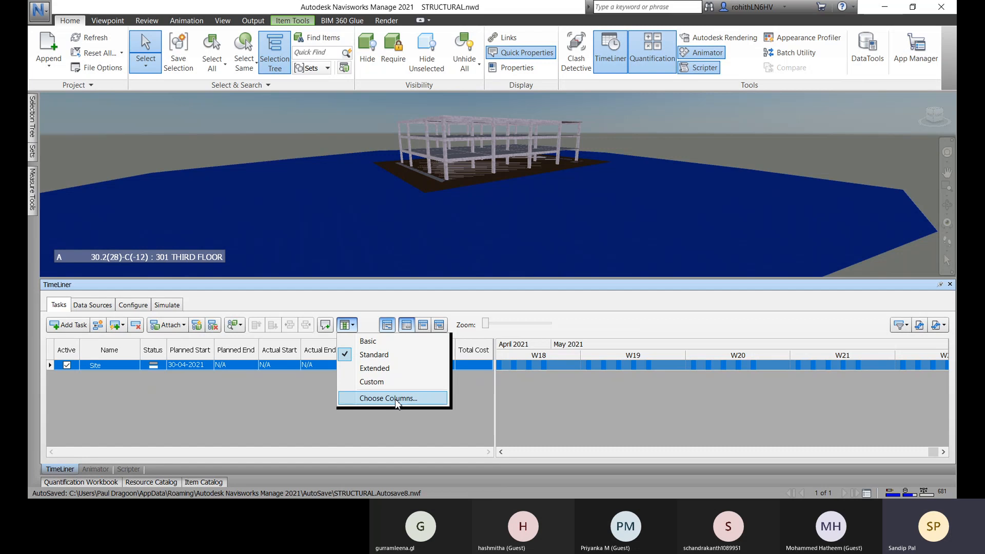
click(363, 342)
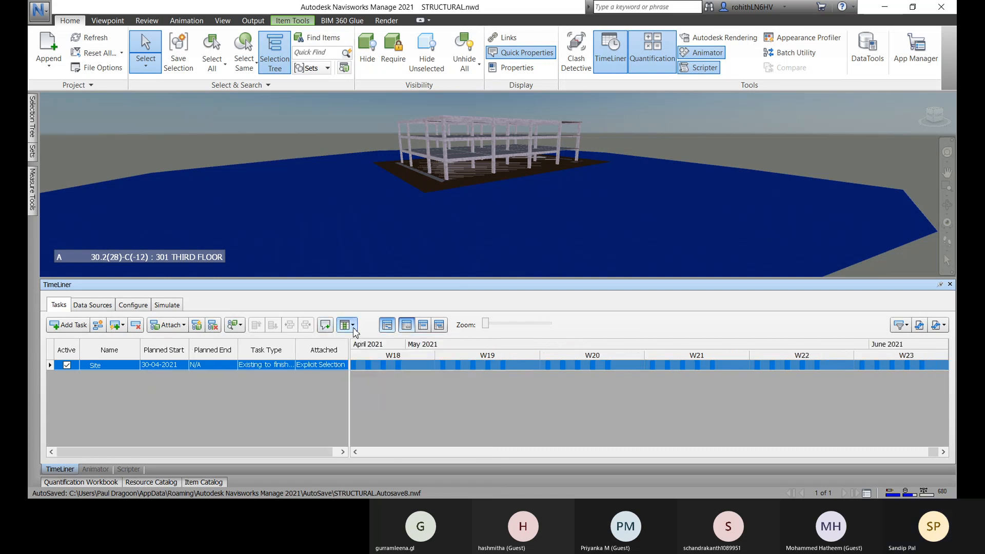
click(354, 328)
click(367, 355)
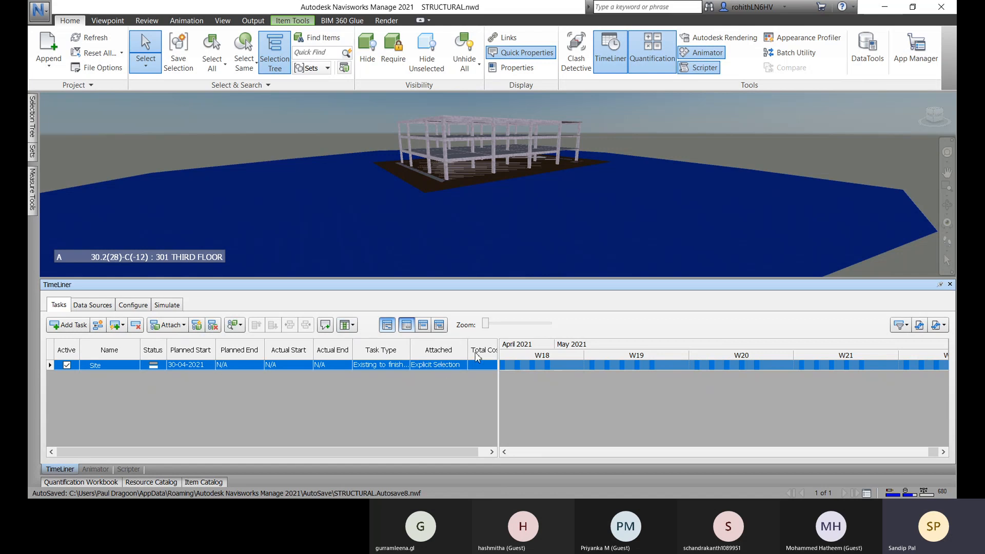
- Add the Material Cost and Equipment Cost columns to the task table, and widen the table to show them
click(347, 324)
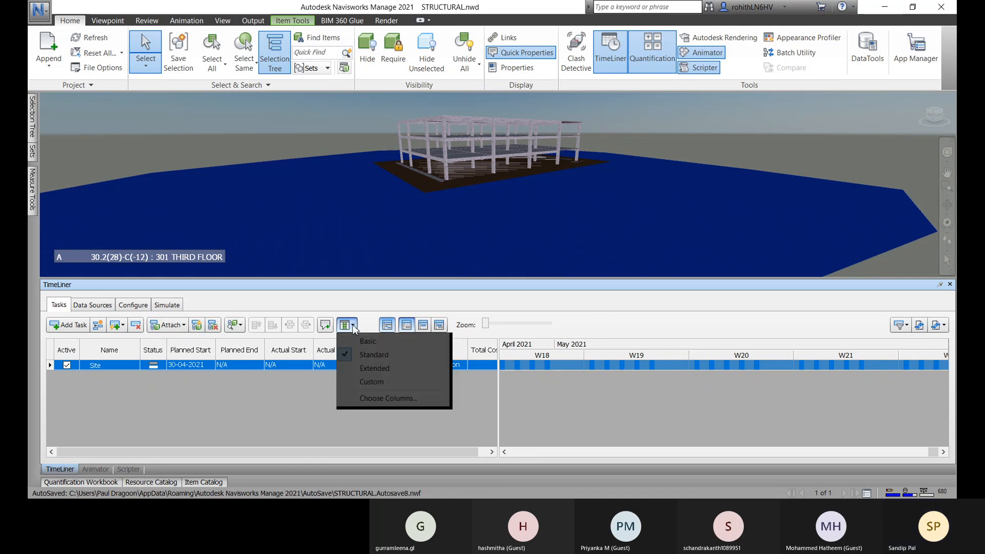
click(371, 399)
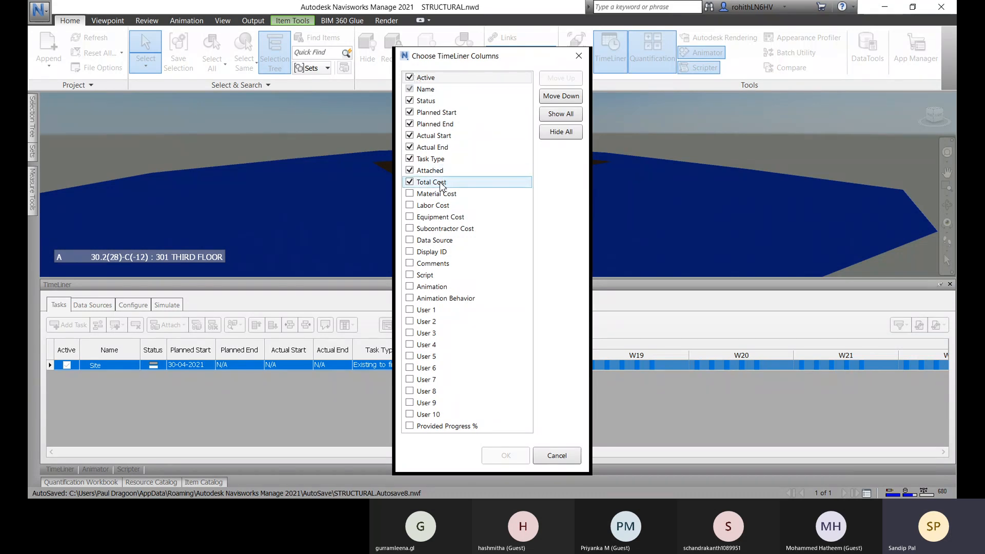
click(412, 195)
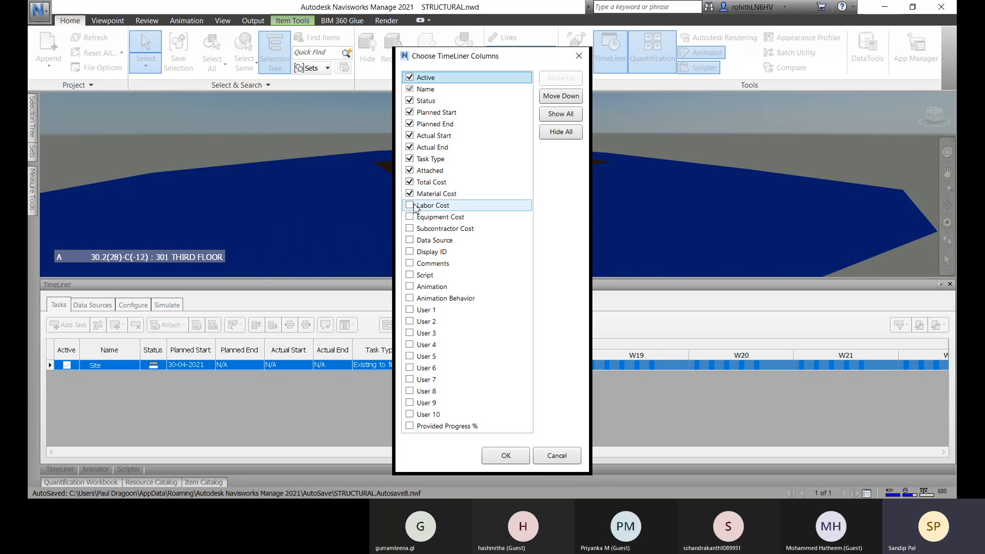
click(410, 206)
click(410, 218)
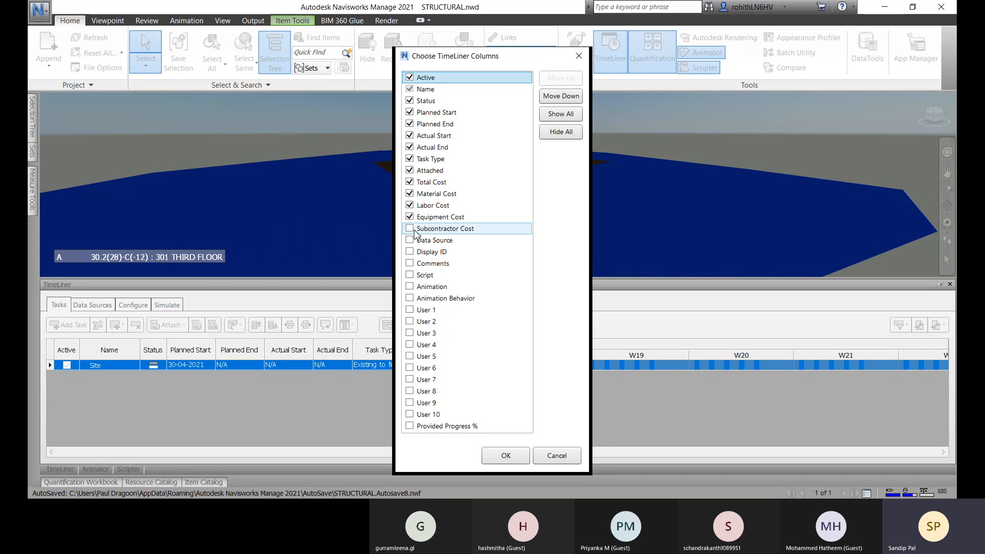
click(416, 234)
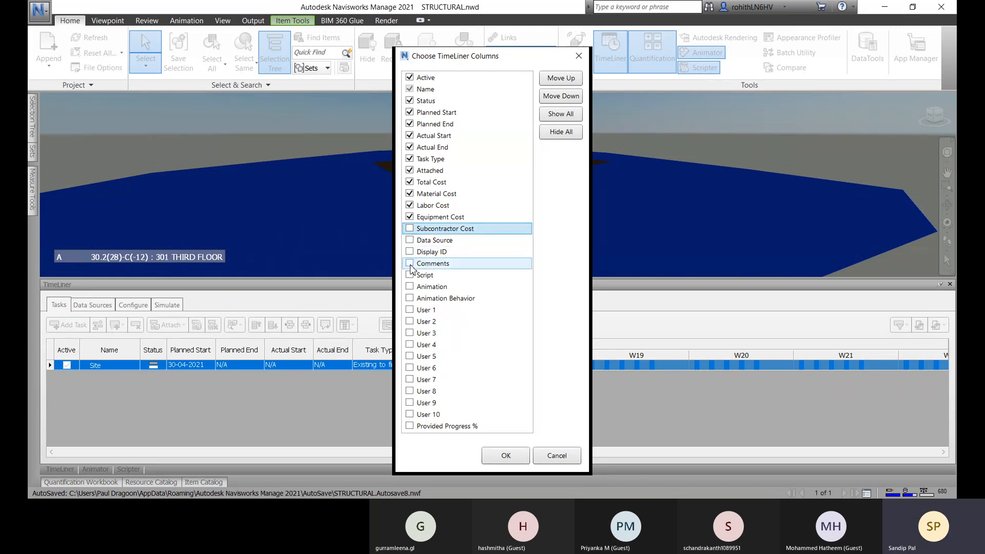
click(410, 205)
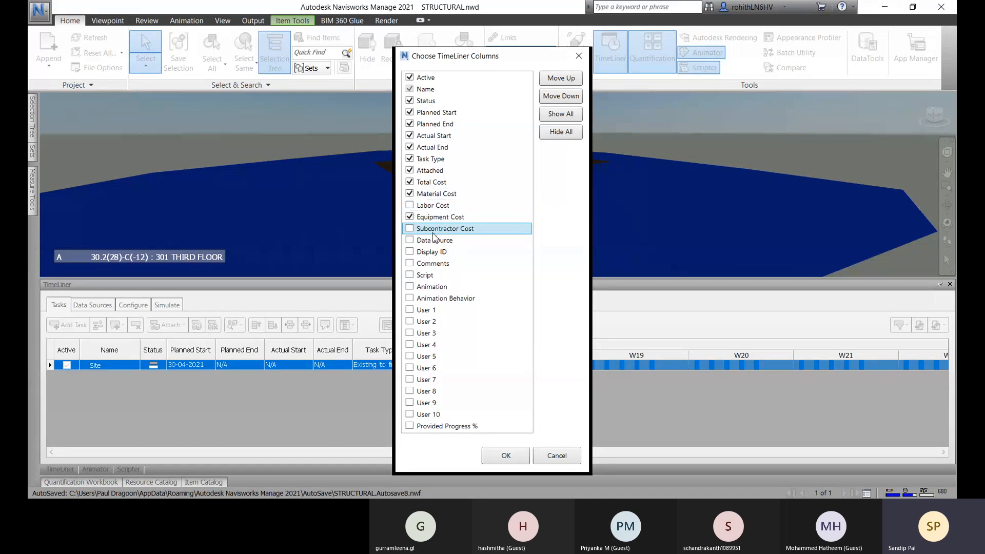
click(502, 458)
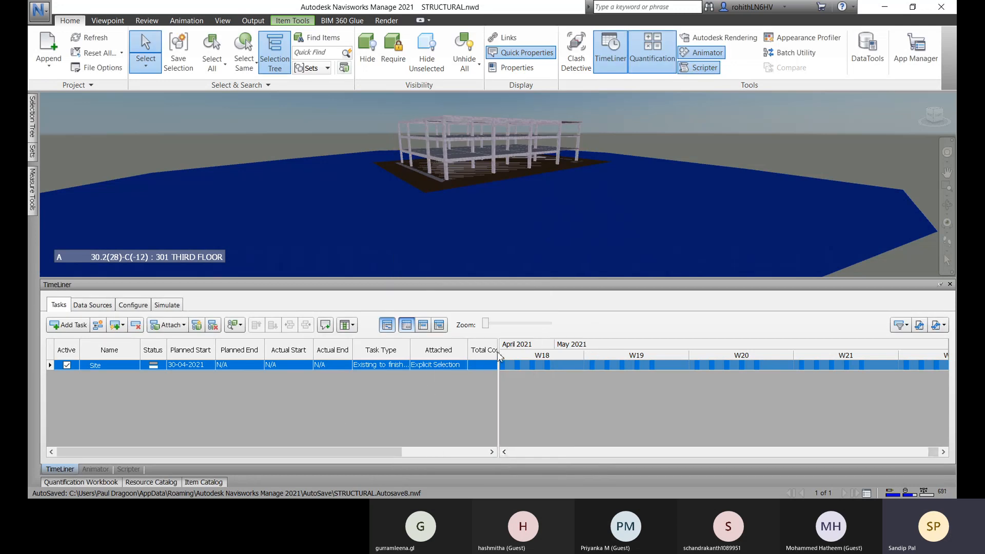
drag(498, 352, 610, 362)
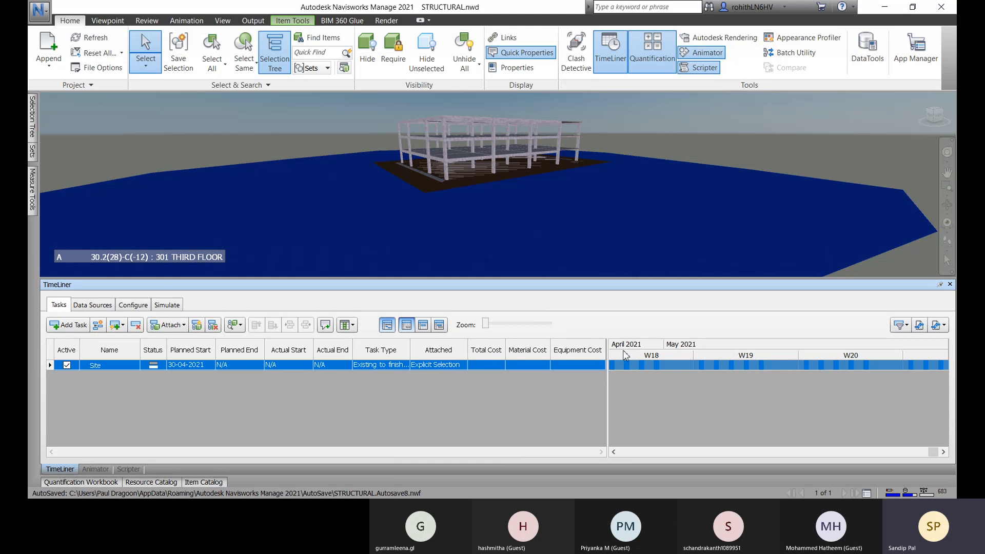
- Reorder the task table's columns so that Total Cost comes after Equipment Cost
click(347, 325)
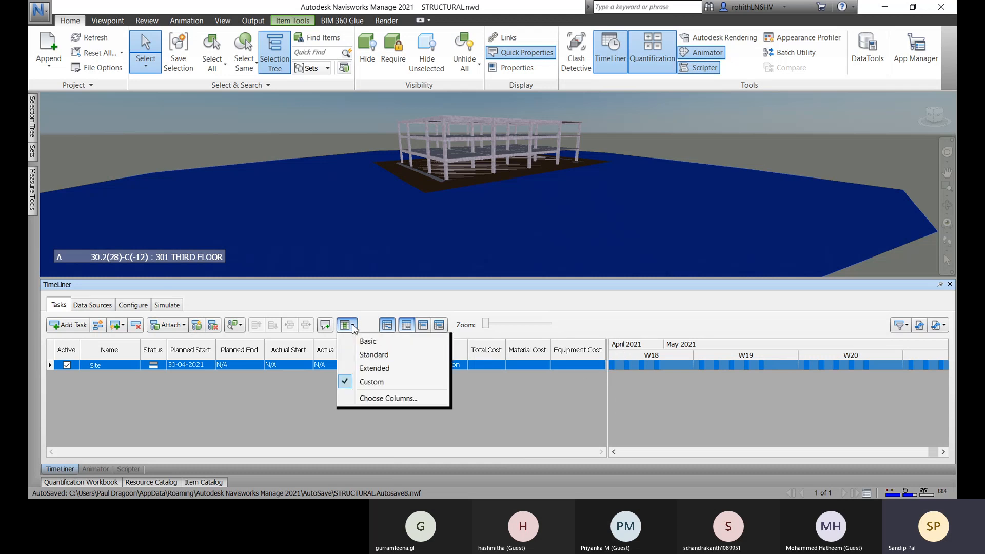
click(384, 398)
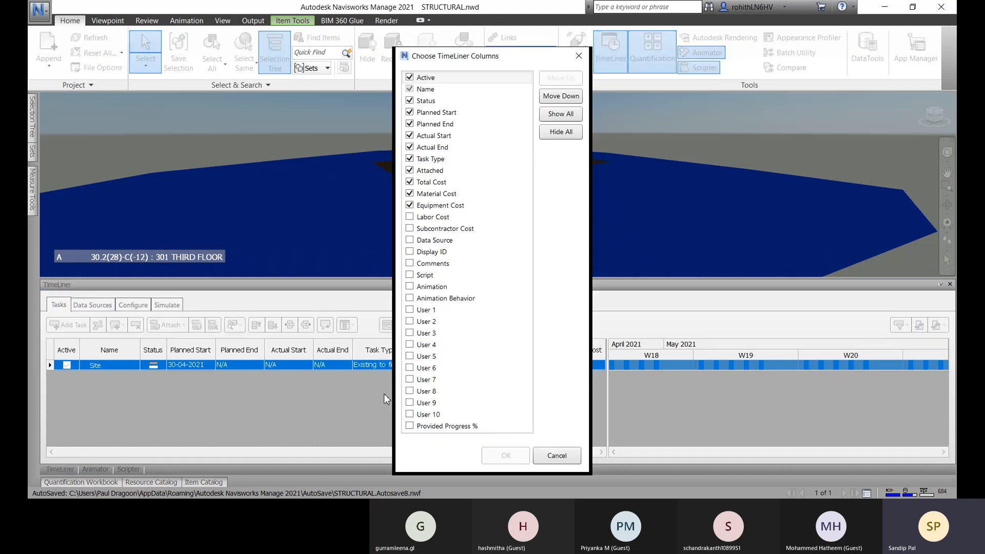
click(444, 183)
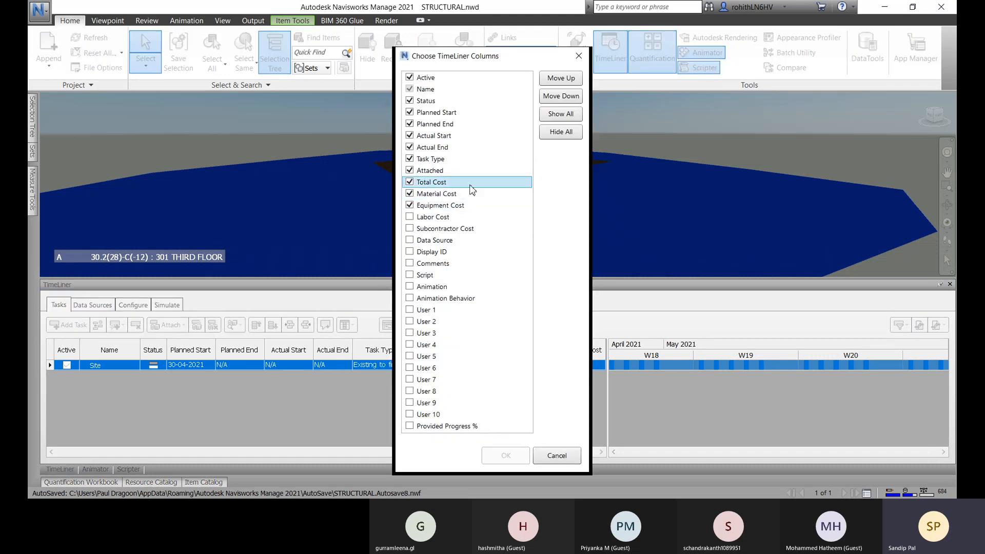
click(573, 102)
click(573, 101)
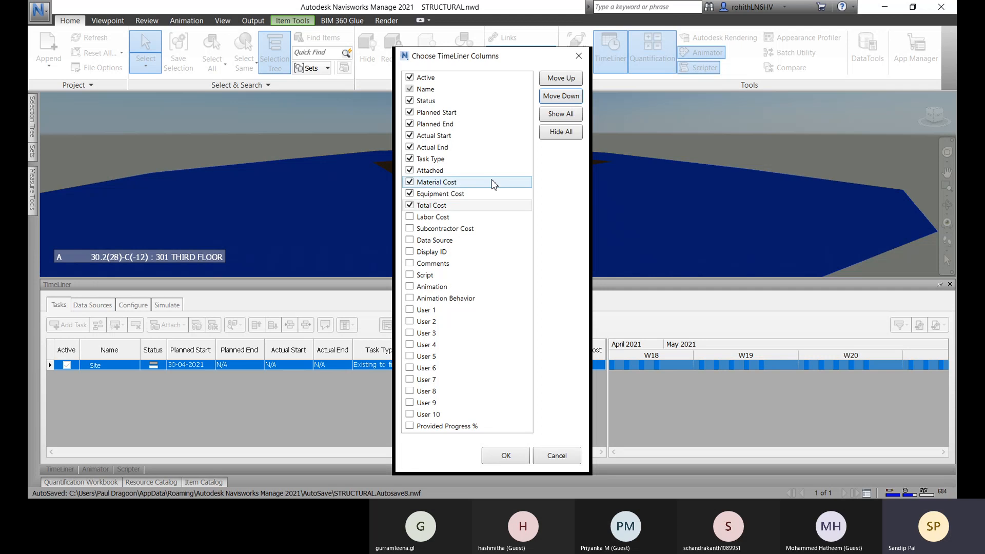
click(508, 456)
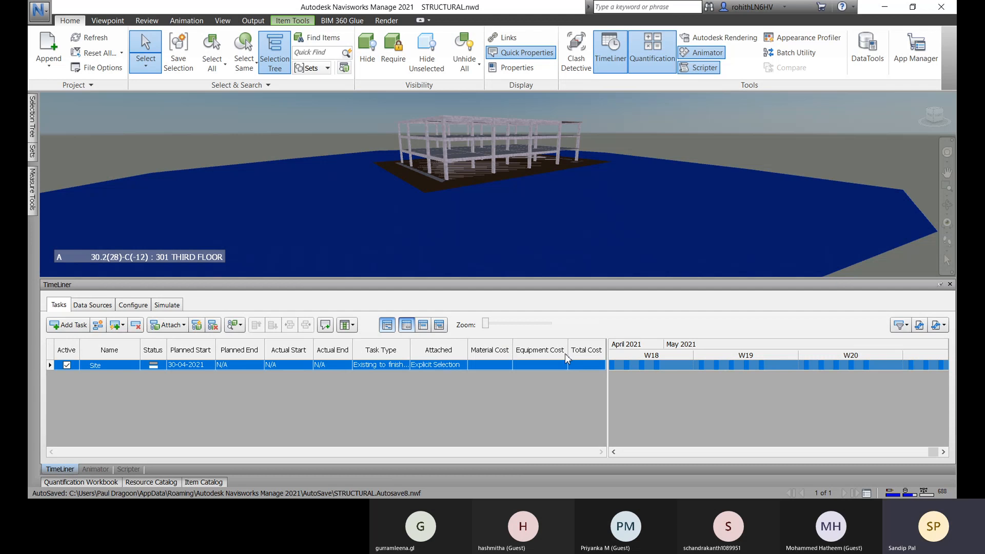
- Check the Site task's Material Cost and Total Cost fields without entering a value
click(494, 365)
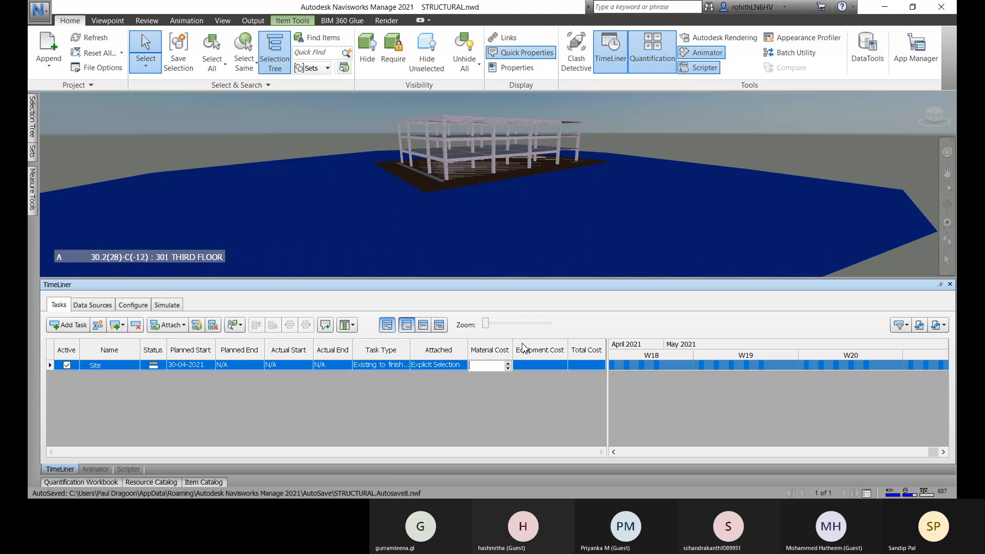
click(481, 381)
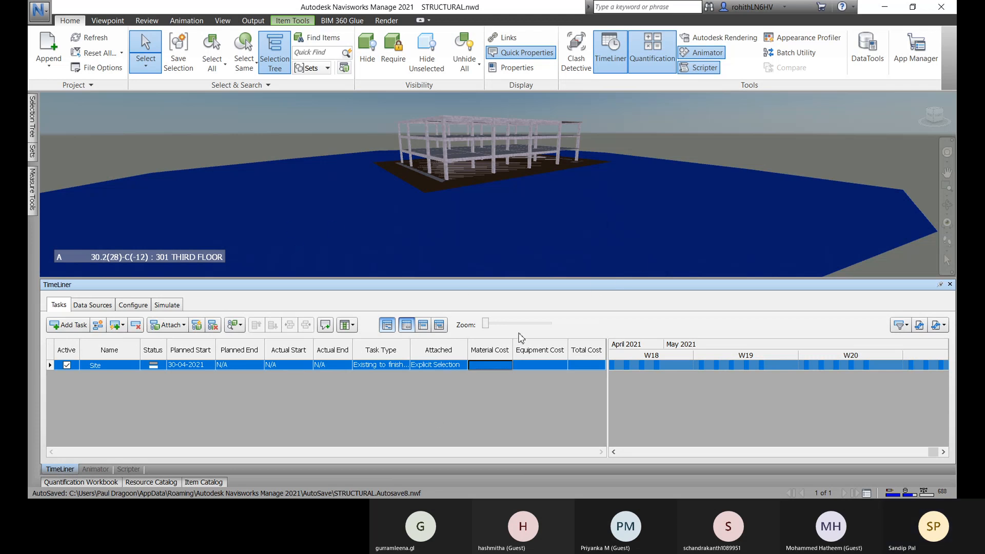
click(582, 364)
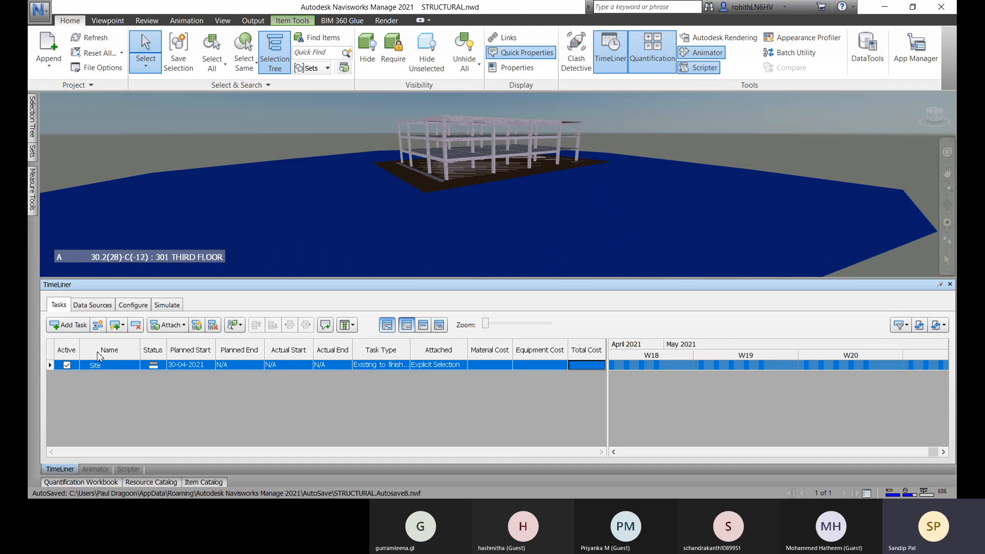
- Add a second task below Site and name it Exacavation
click(74, 326)
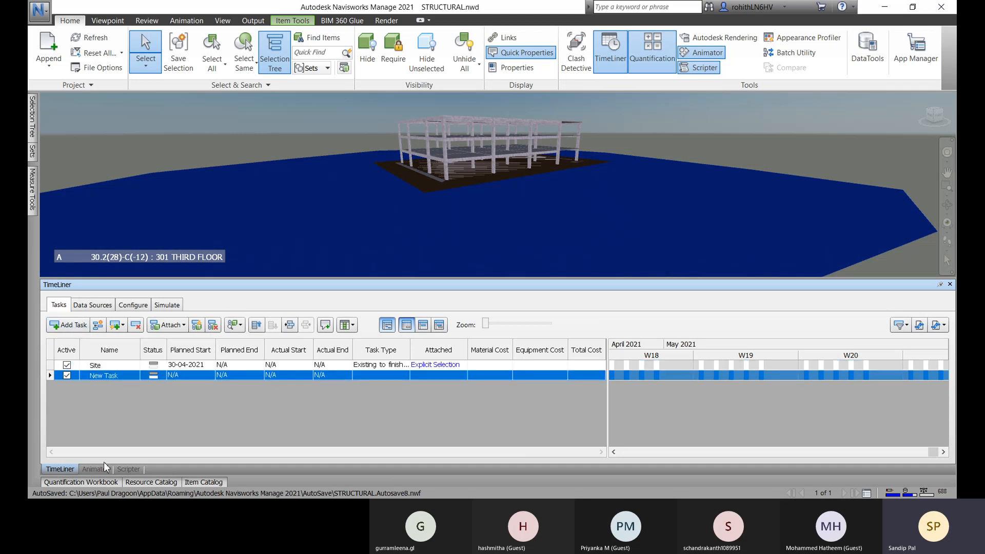
click(131, 376)
click(123, 376)
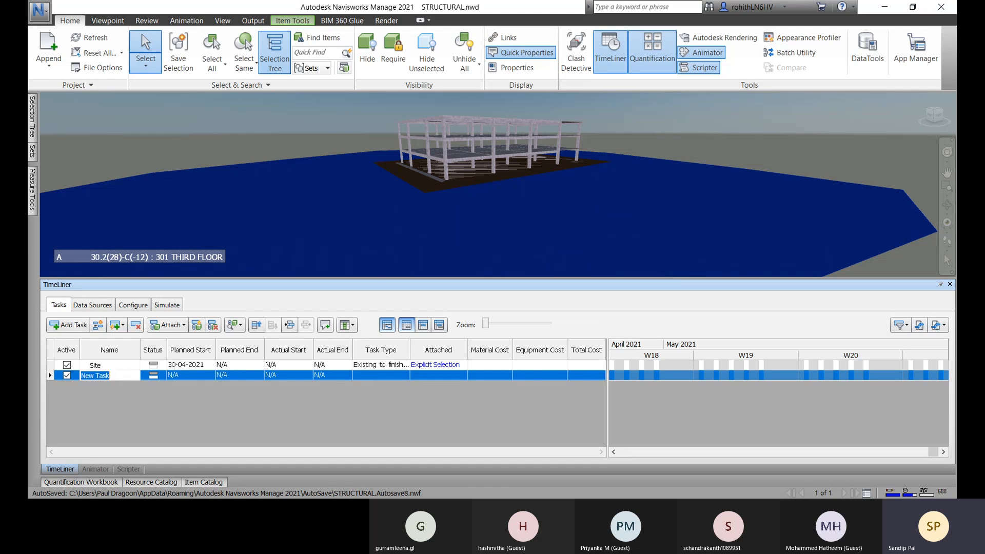
text(Exac)
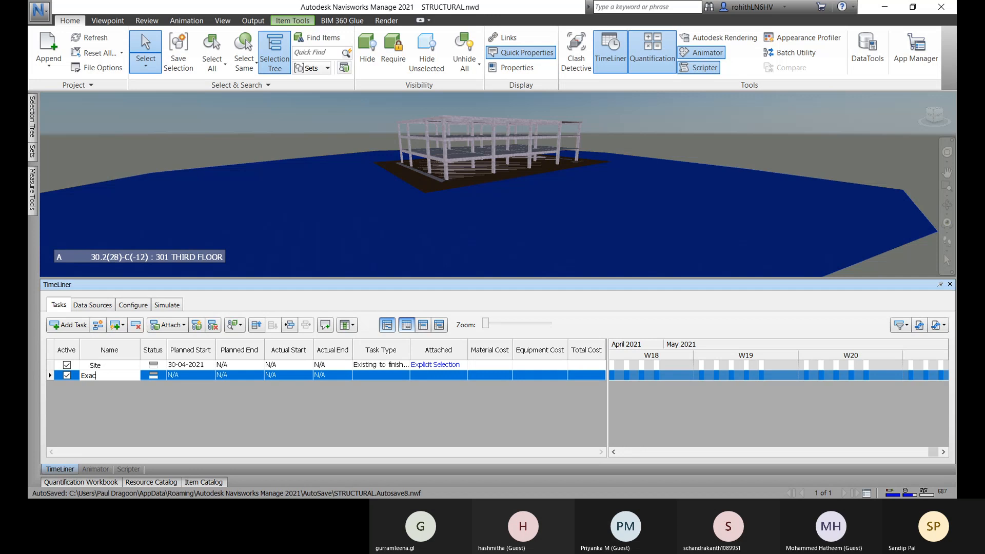
text(avation)
- Set the Exacavation task's planned start and planned end to 30-04-2021
click(196, 377)
click(210, 377)
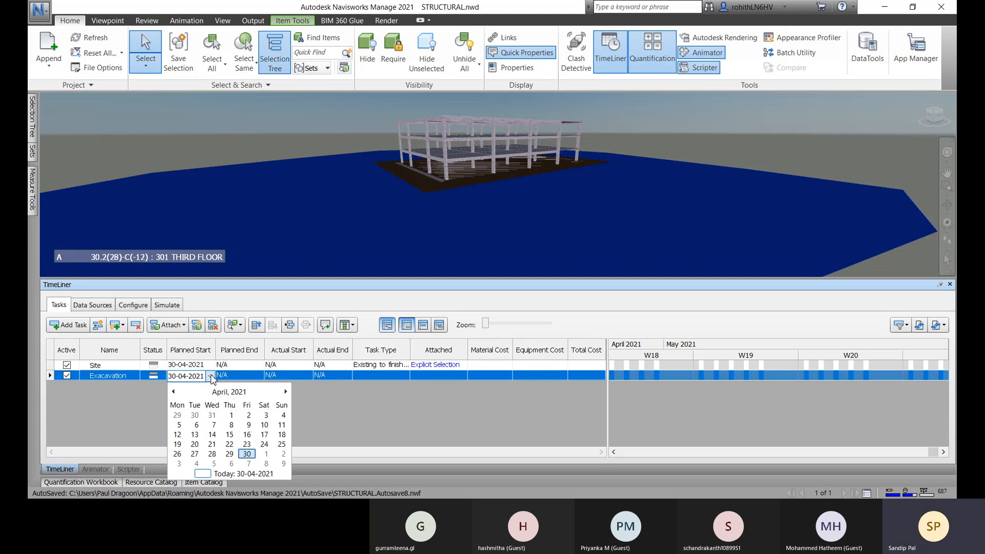
click(211, 377)
click(249, 376)
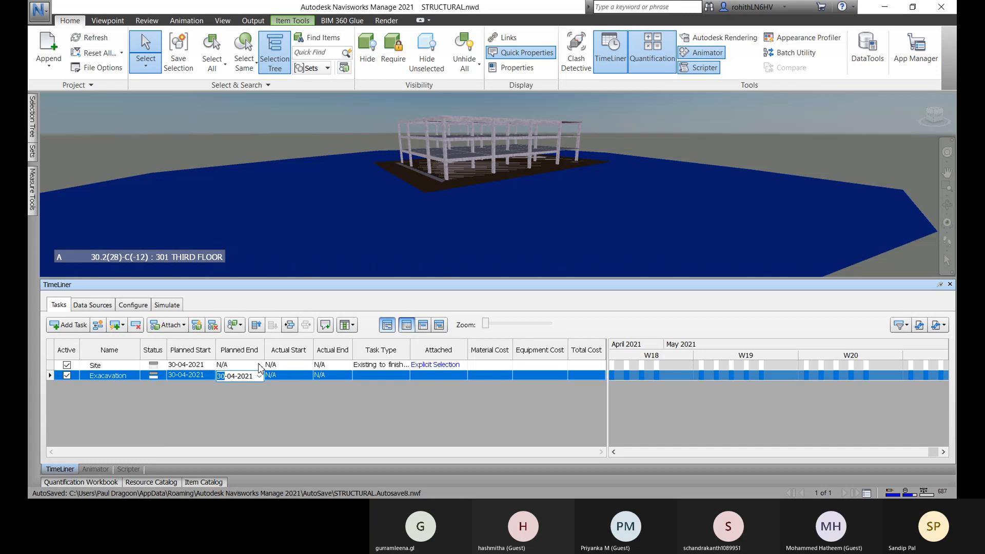
- Set the Site task's planned end to 01-05-2021
click(259, 366)
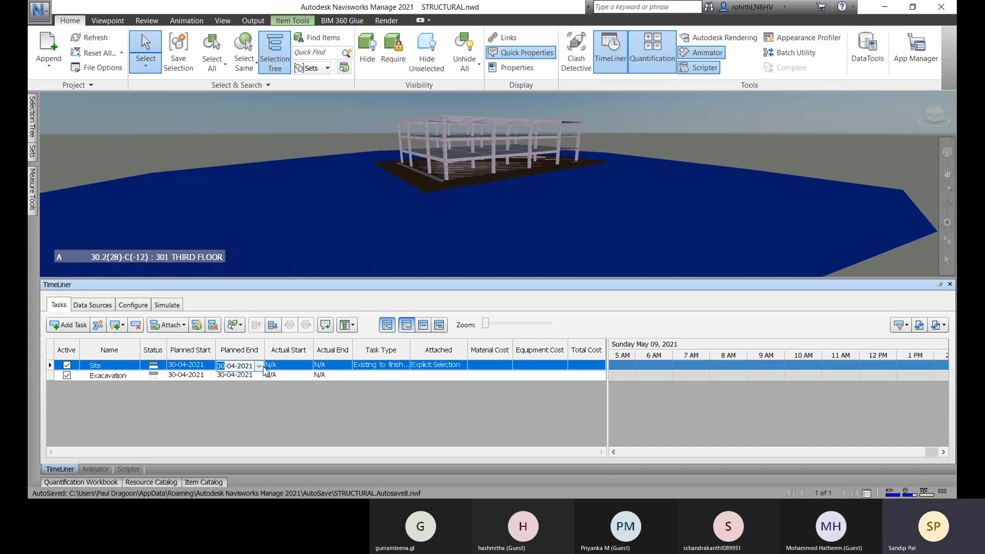
click(259, 366)
click(334, 382)
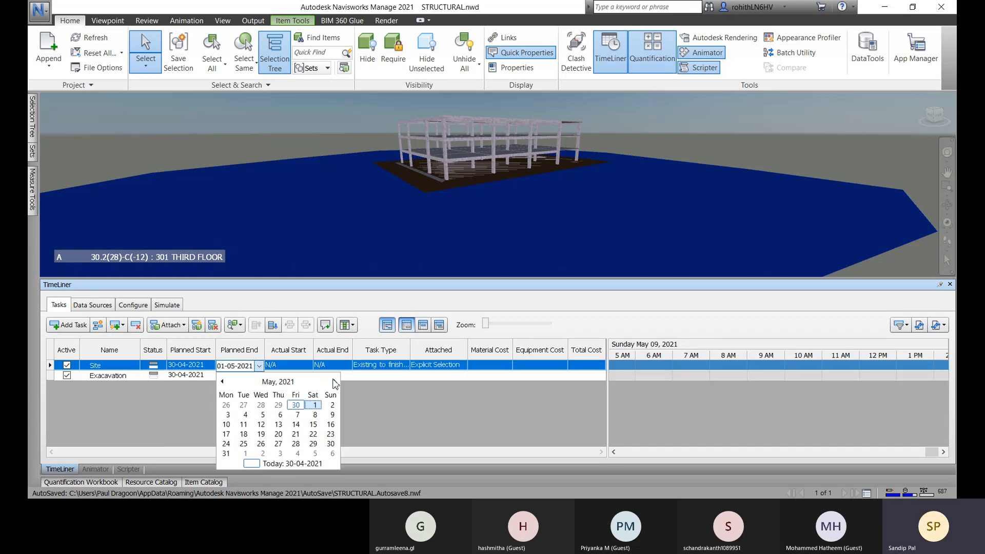
click(315, 404)
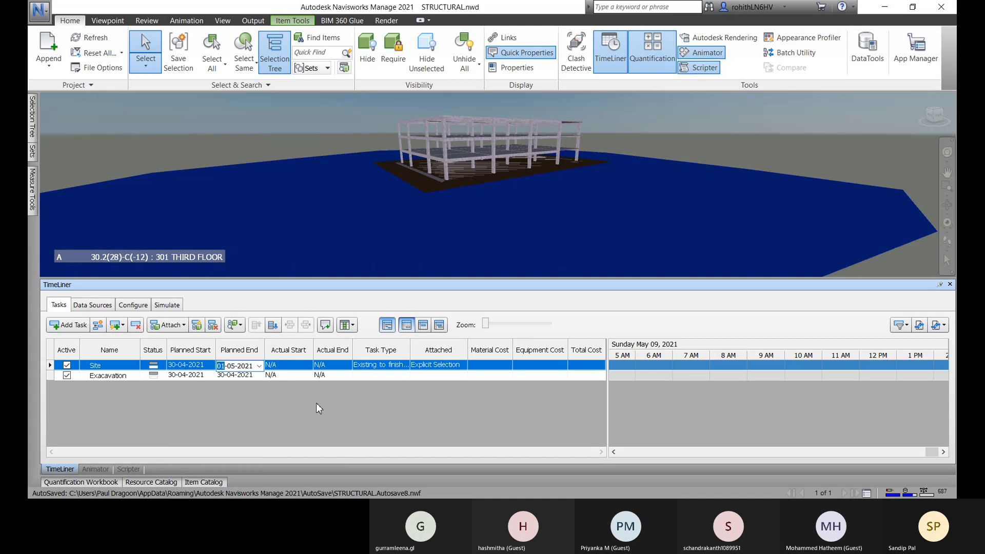
- Set the Exacavation task's planned end to 01-05-2021, and give the Gantt chart slightly more width
click(251, 376)
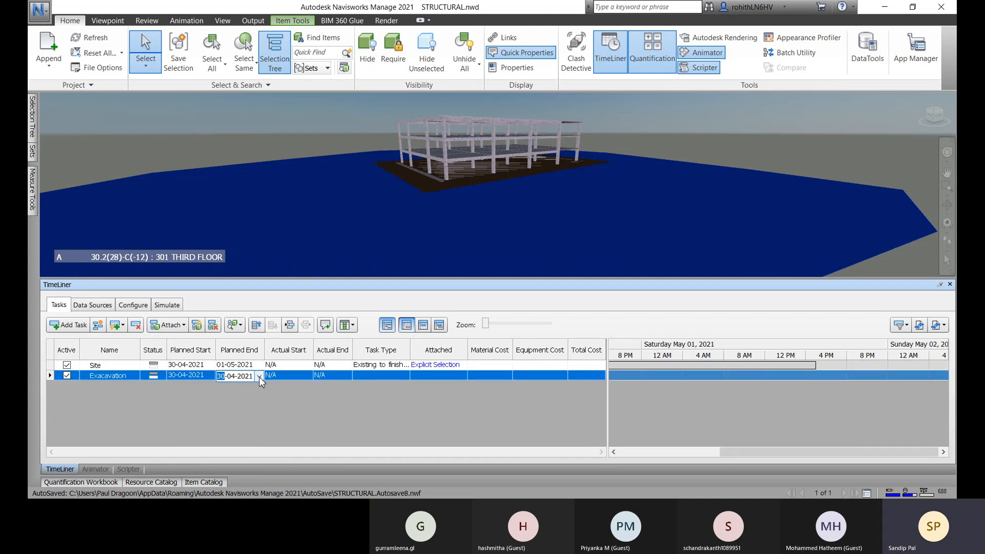
click(260, 377)
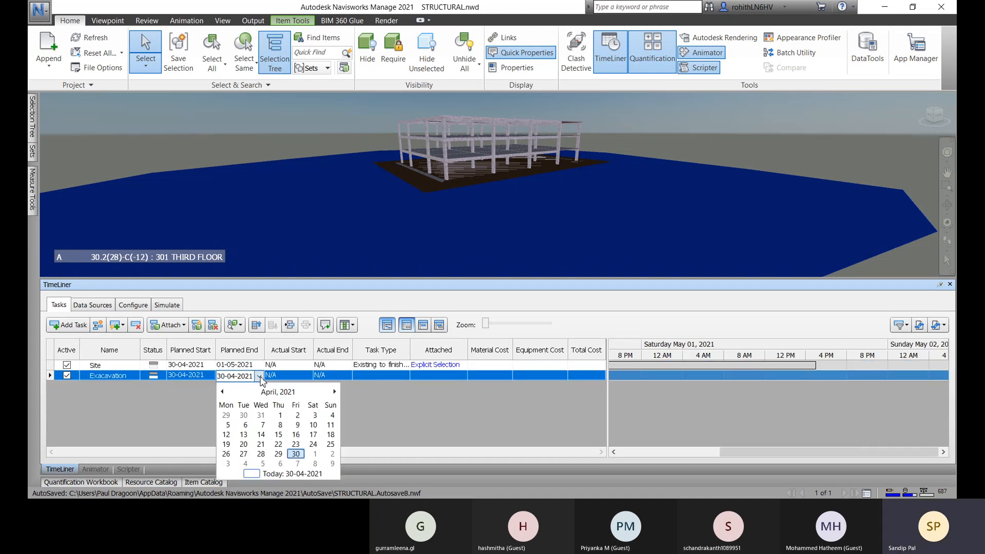
click(310, 454)
click(263, 415)
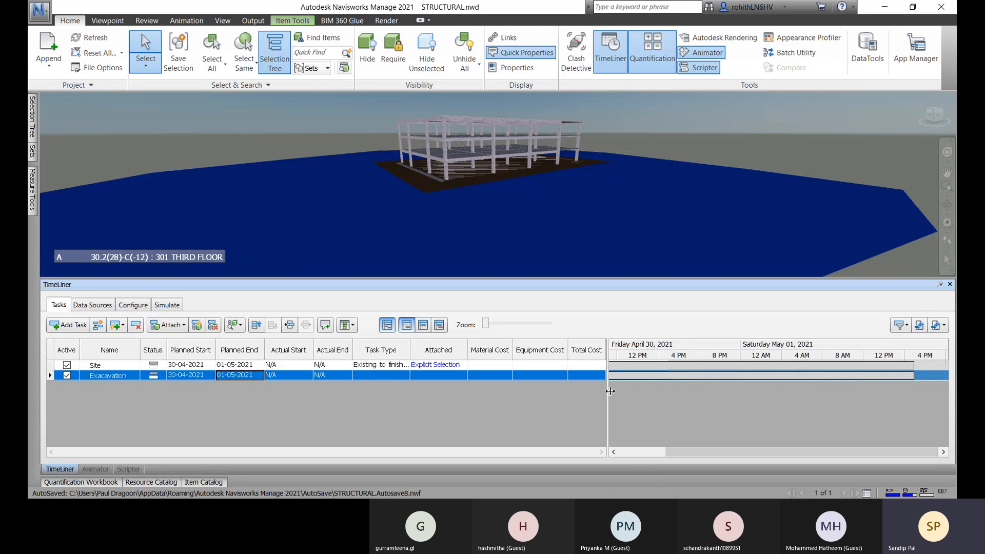
drag(610, 392, 592, 391)
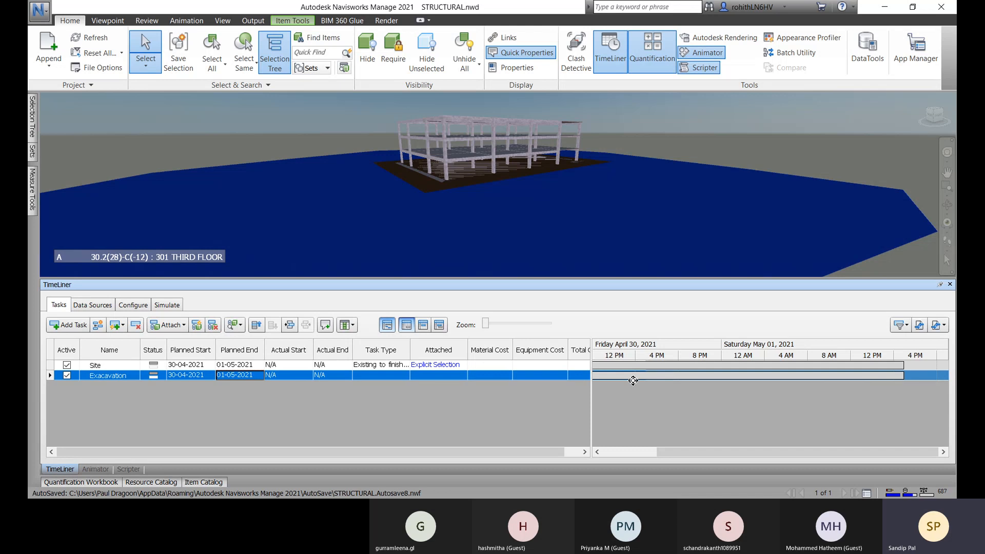
mouse_move(600, 367)
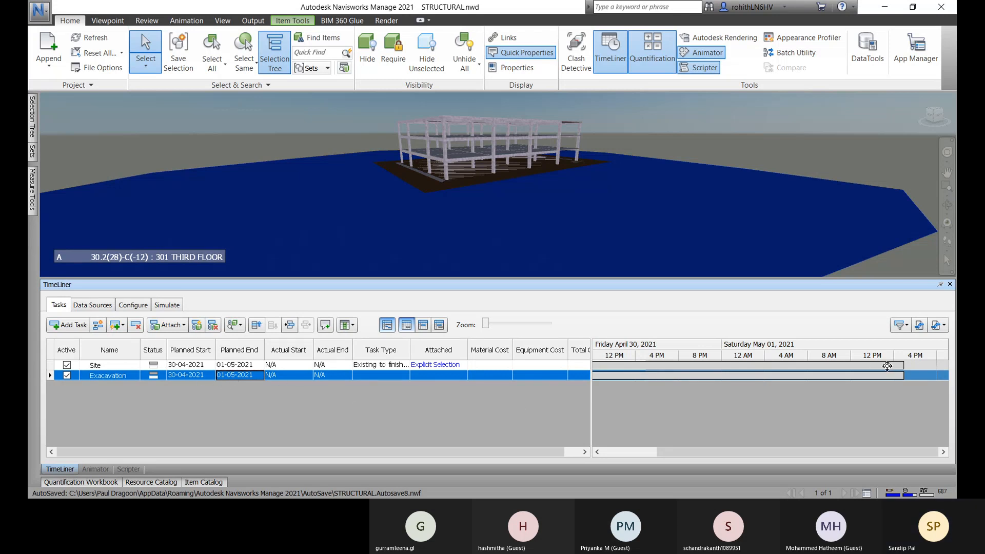
- Adjust the Site task's bar at its start in the Gantt chart, keeping its planned dates within 30-04-2021 and 01-05-2021
mouse_move(908, 365)
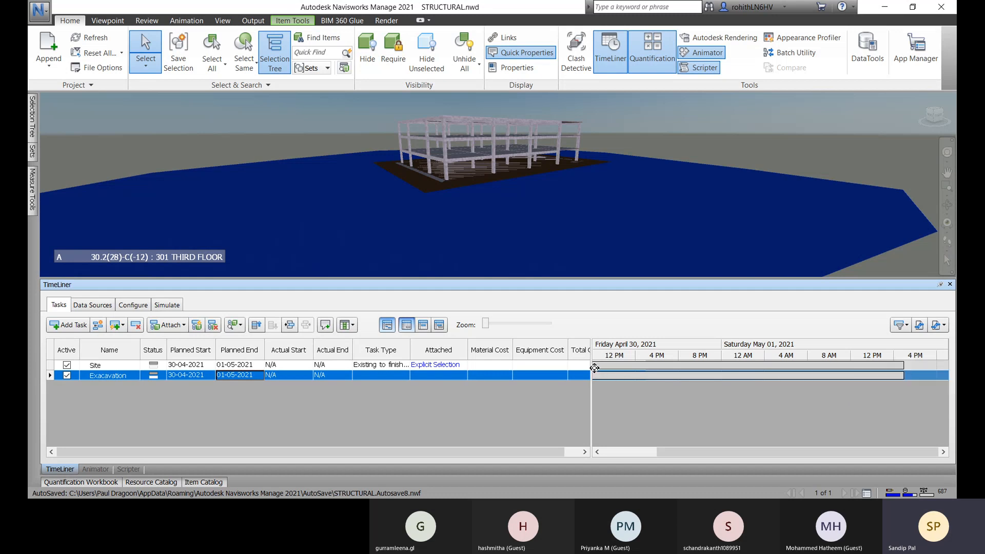
mouse_move(795, 365)
drag(594, 368, 603, 367)
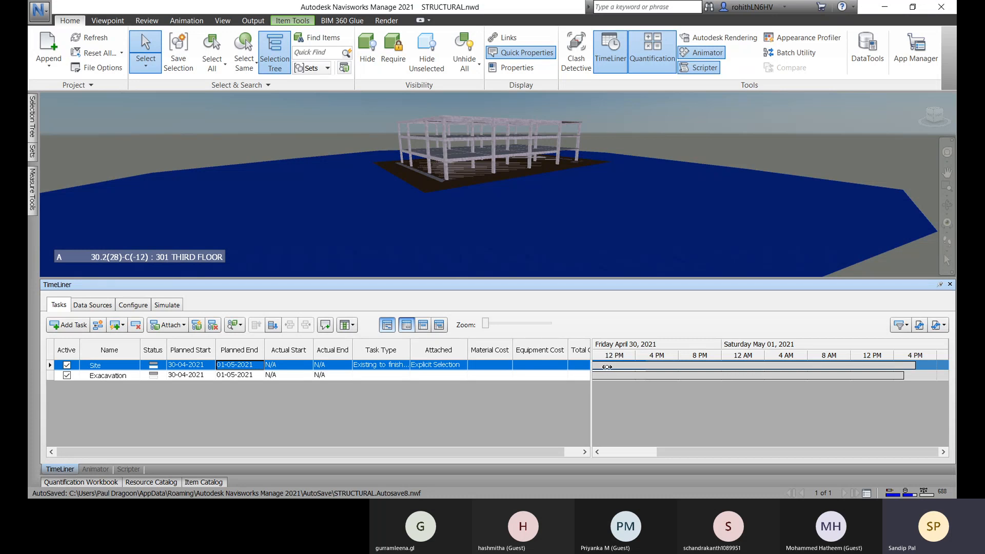
drag(607, 367, 609, 367)
drag(610, 367, 633, 370)
mouse_move(614, 374)
mouse_down()
mouse_move(590, 380)
mouse_move(629, 370)
mouse_up()
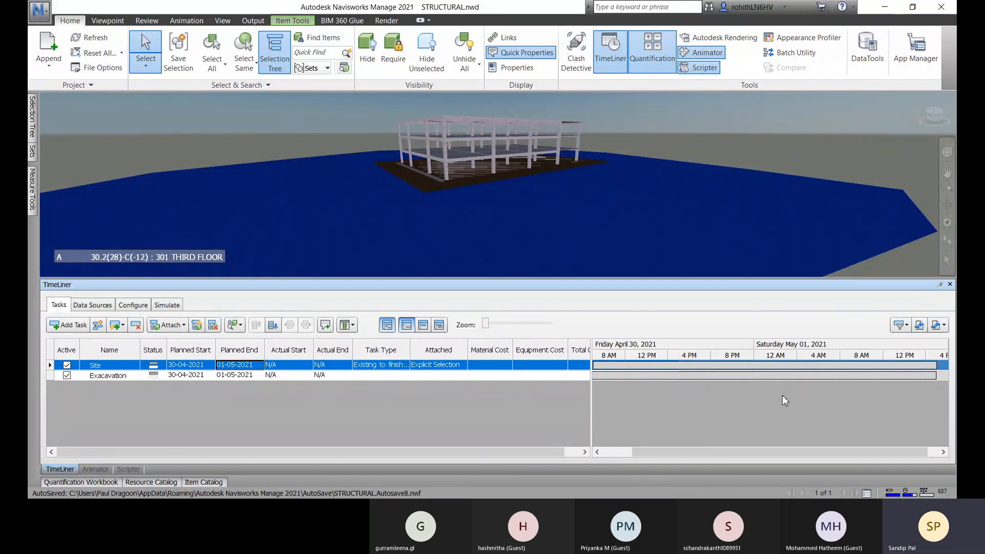
- Shift the Exacavation task's bar slightly later in the Gantt chart, within the same planned dates
click(108, 375)
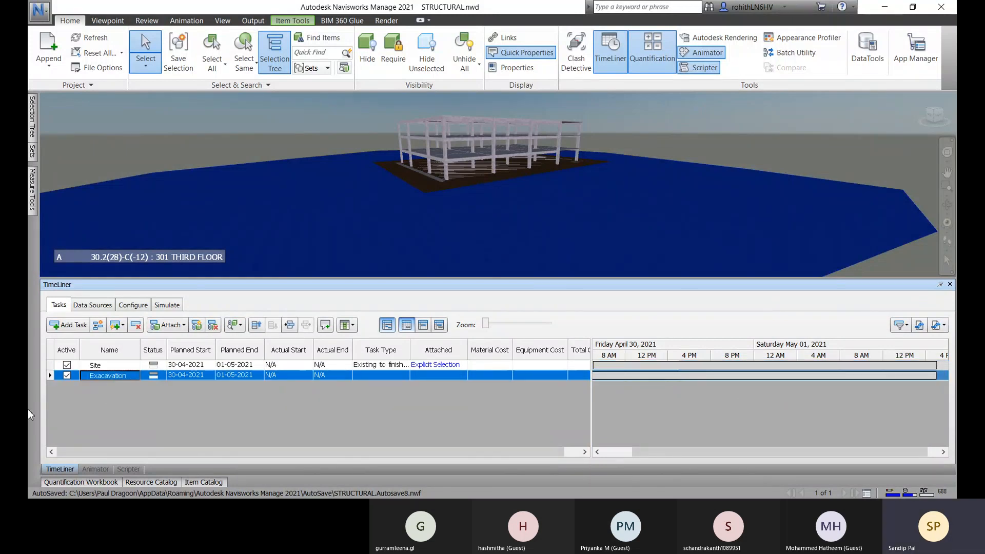
drag(597, 378, 607, 378)
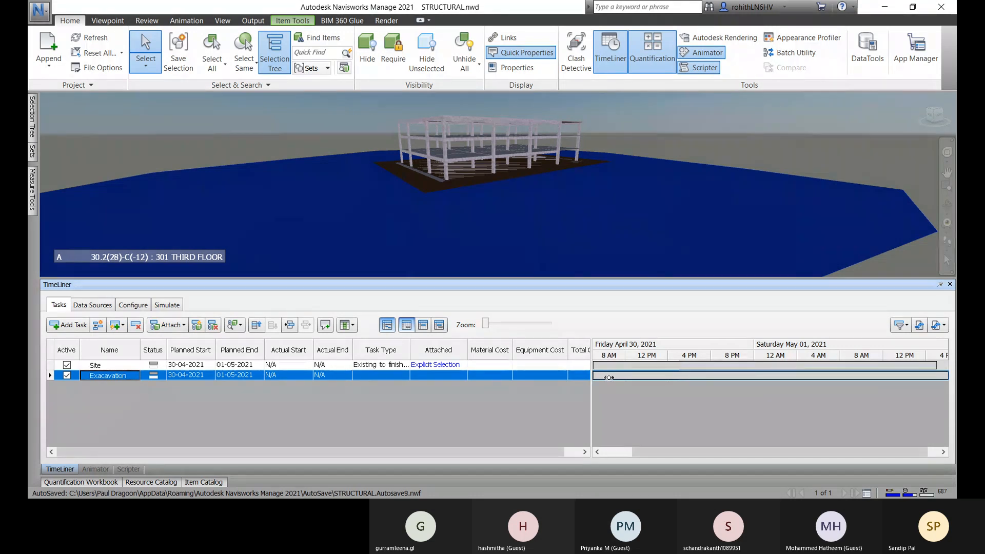
drag(609, 378, 610, 378)
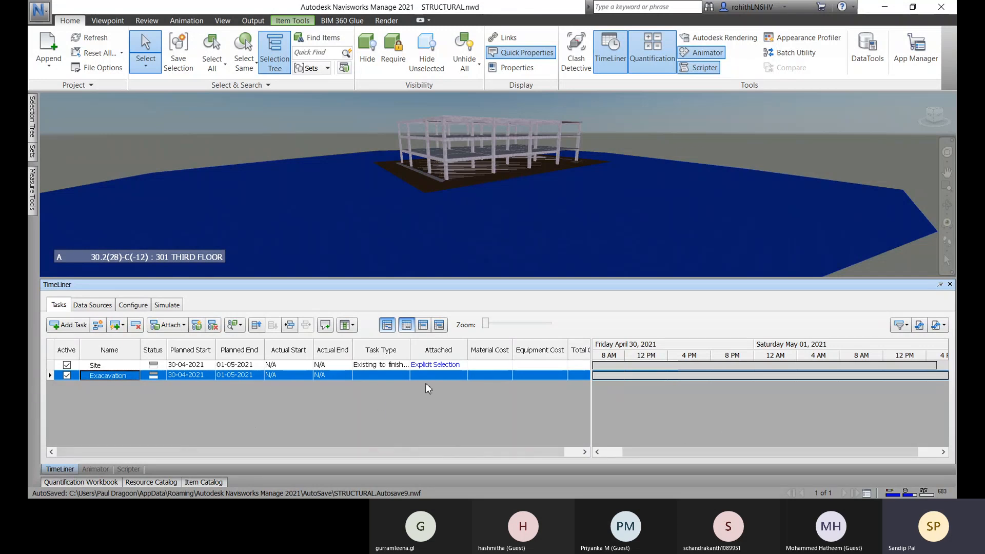
- Attach the ground subregion beneath the building to the Exacavation task and set its task type to Demolish
click(417, 181)
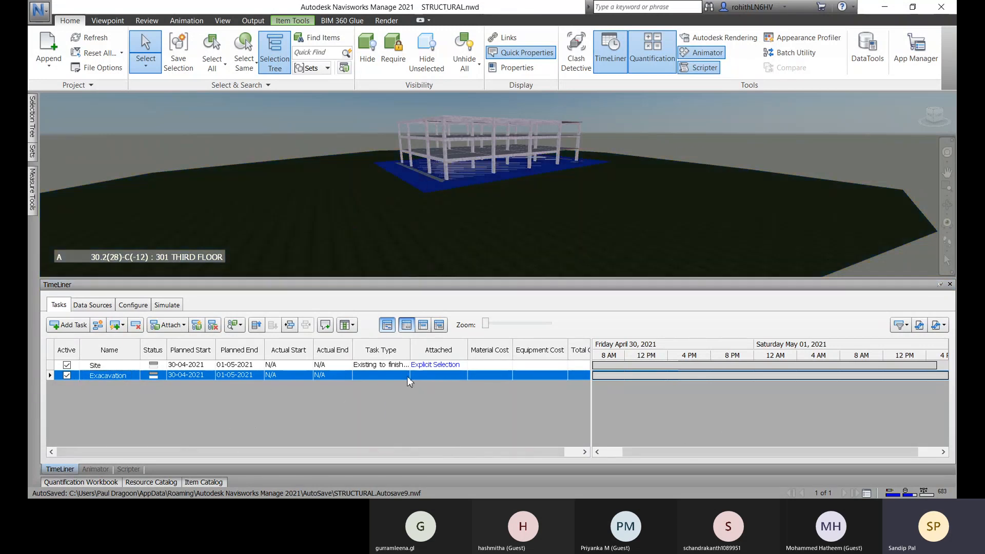
right_click(457, 374)
click(502, 362)
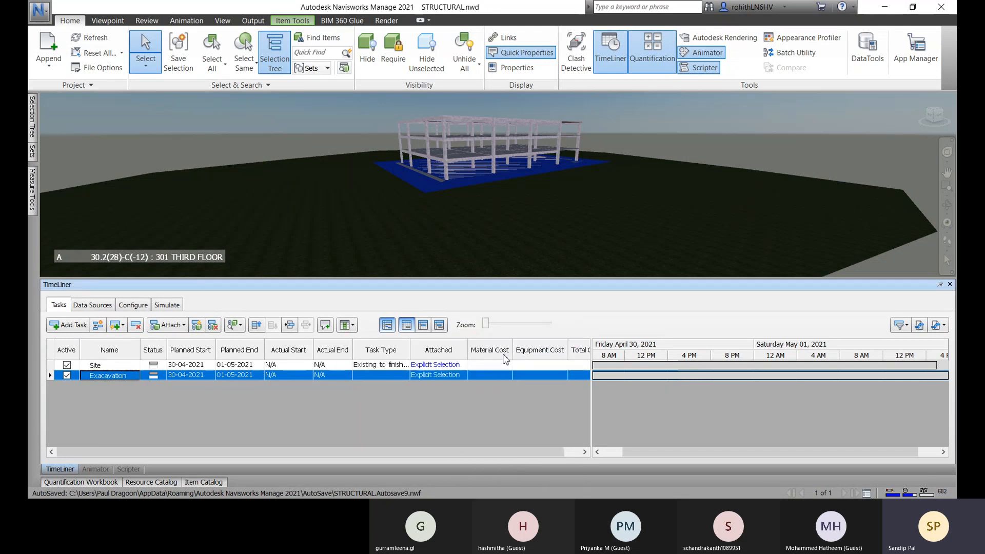
click(379, 376)
click(404, 376)
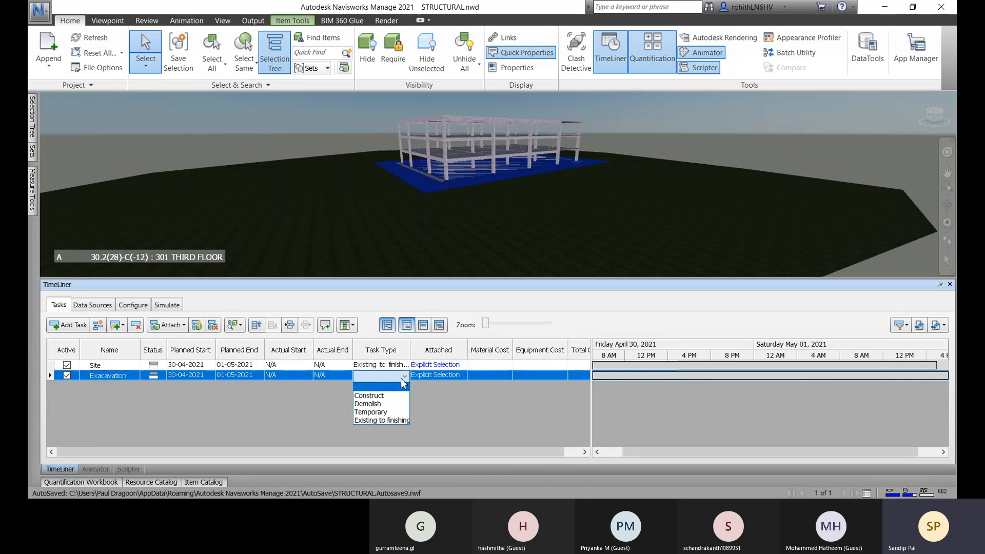
click(368, 399)
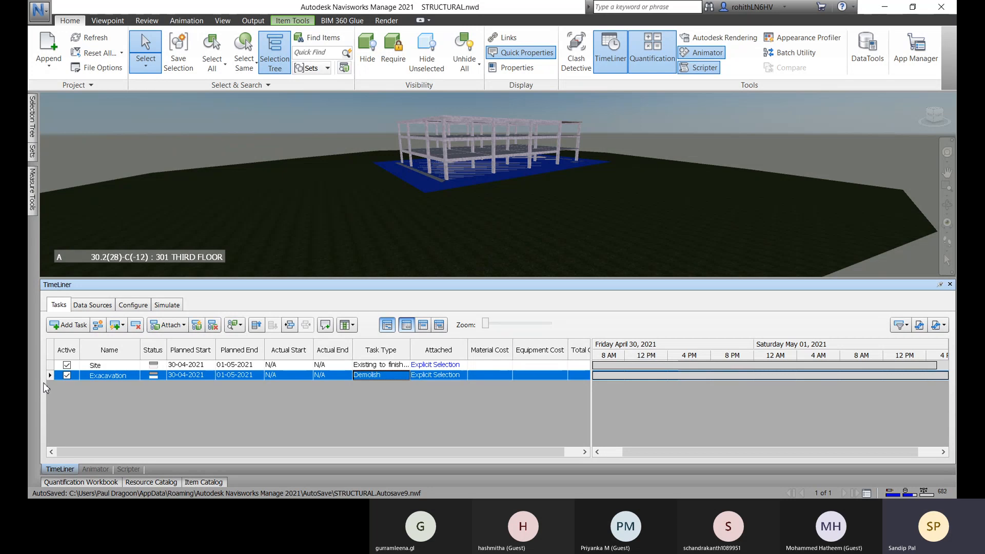
- Add a third task below Exacavation and name it Foundation
click(71, 325)
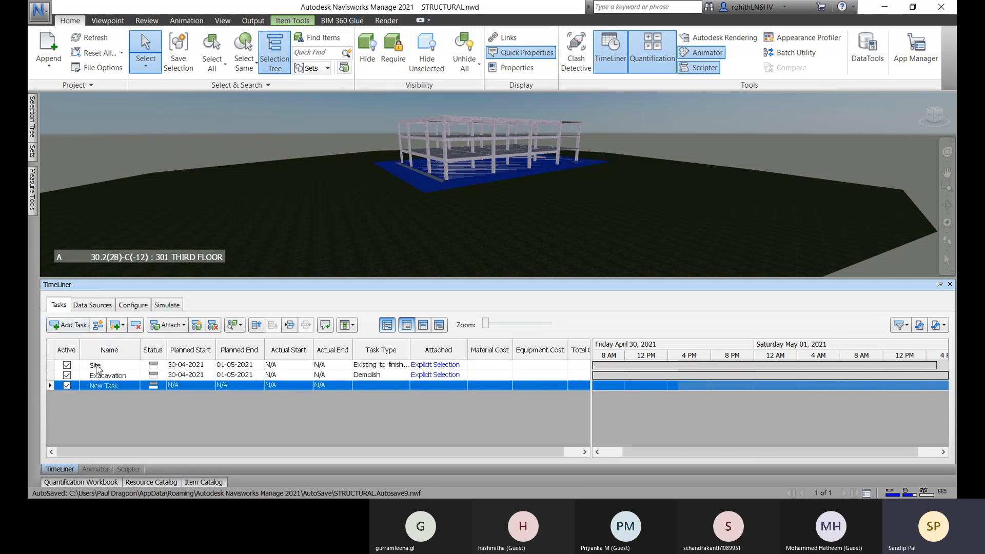
double_click(130, 386)
text(Fo)
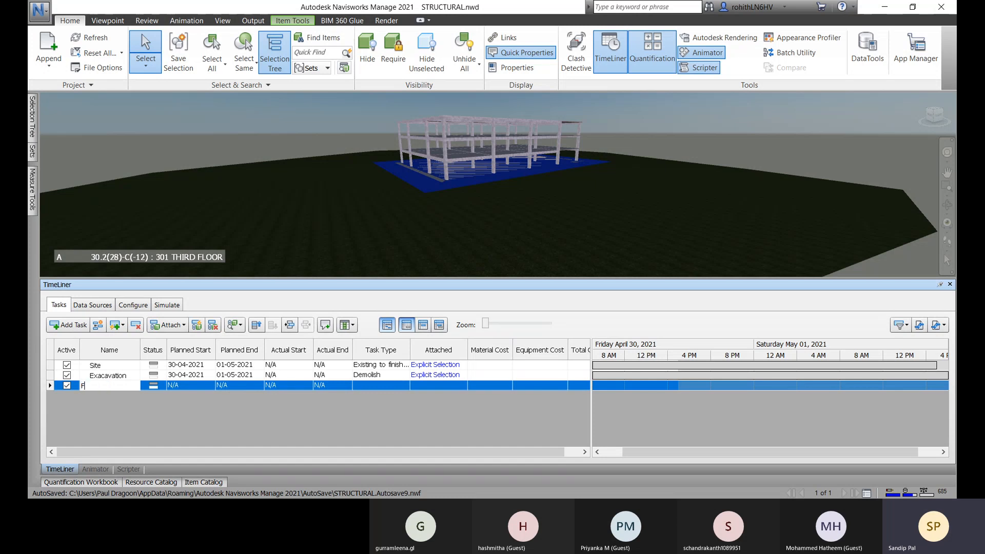
text(undation)
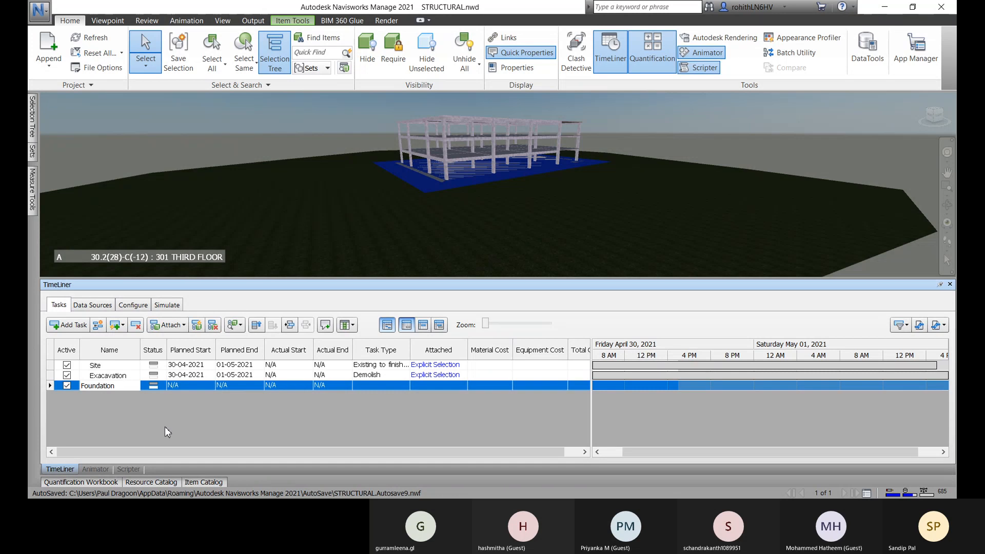
- Set the Foundation task's planned start to 02-05-2021 and its planned end to 05-05-2021
click(205, 386)
click(211, 386)
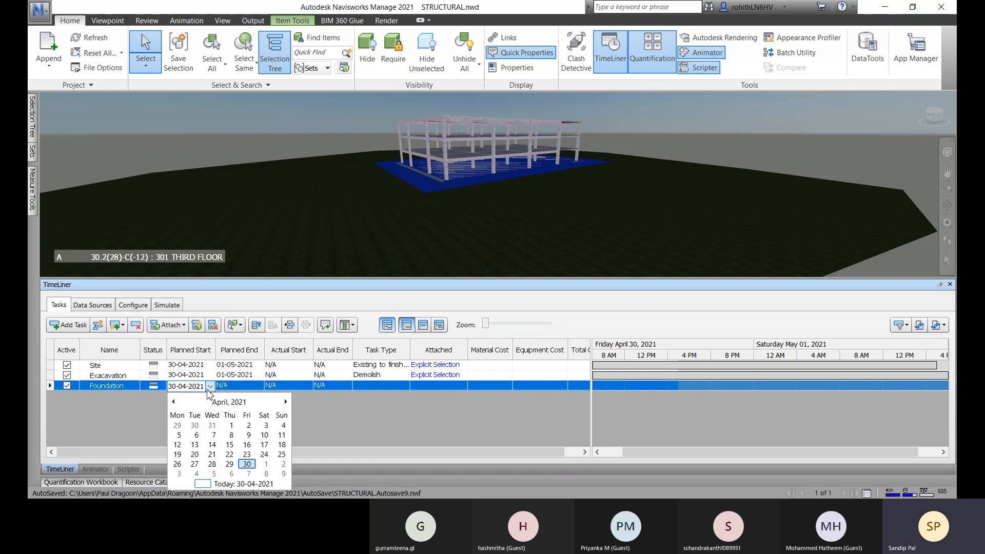
click(282, 464)
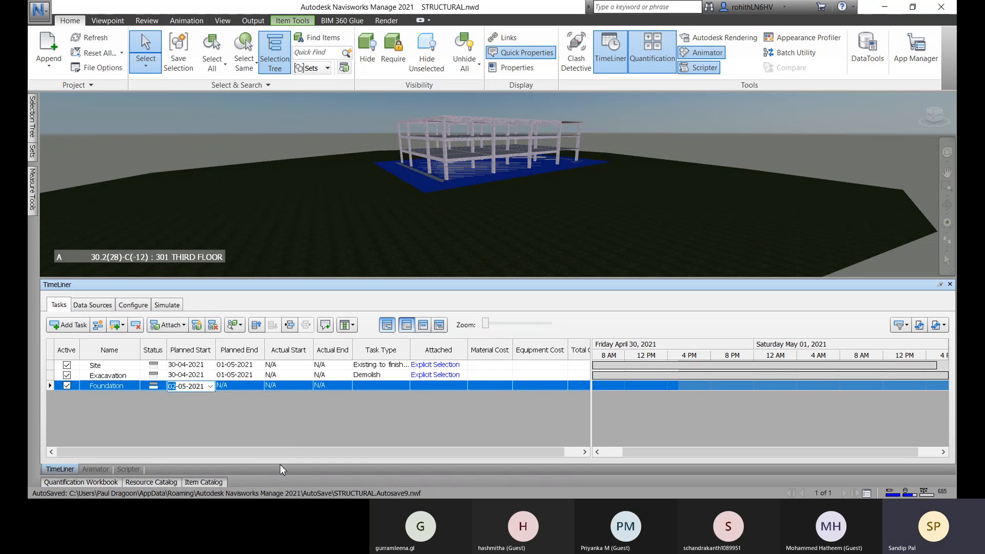
click(258, 388)
click(261, 386)
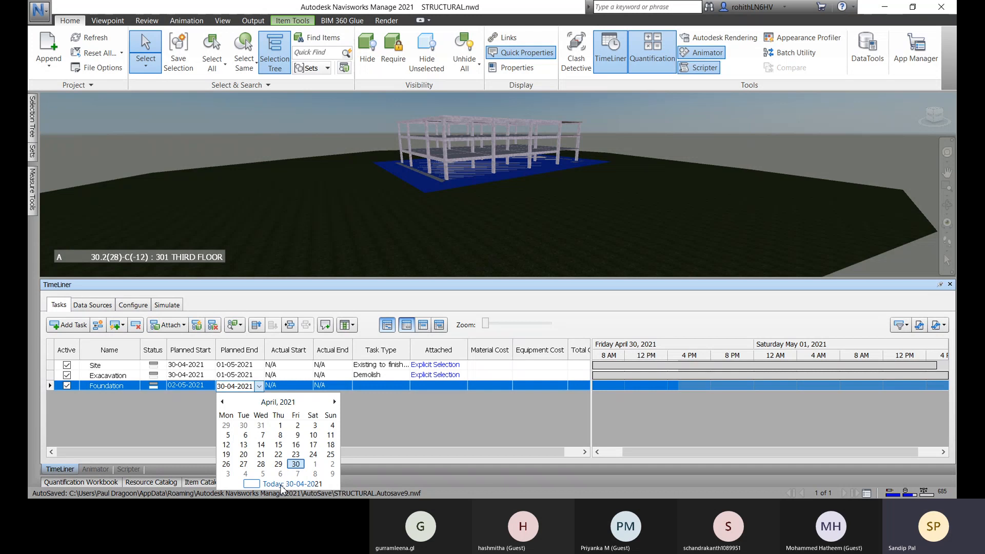
click(263, 474)
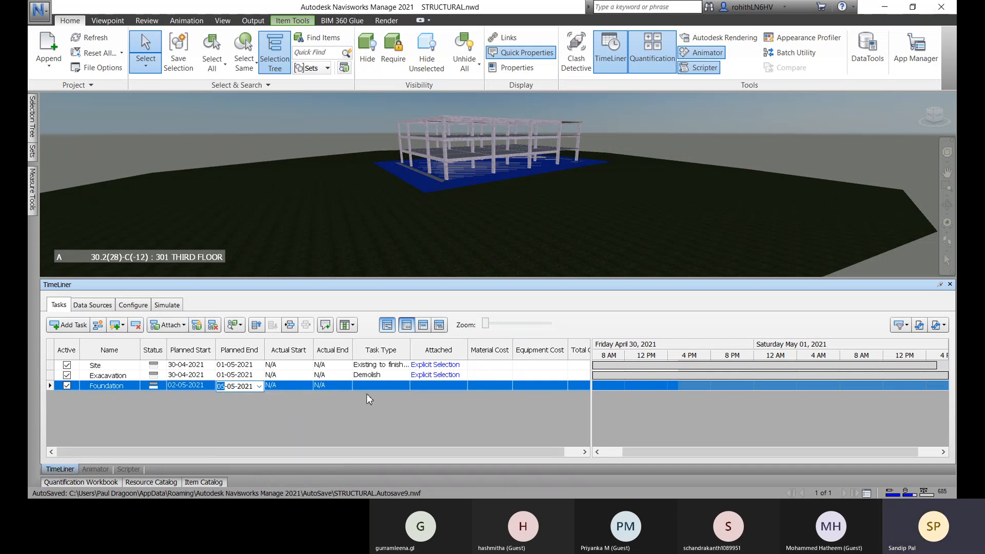
- Set the Foundation task's task type to Construct
click(398, 386)
click(405, 386)
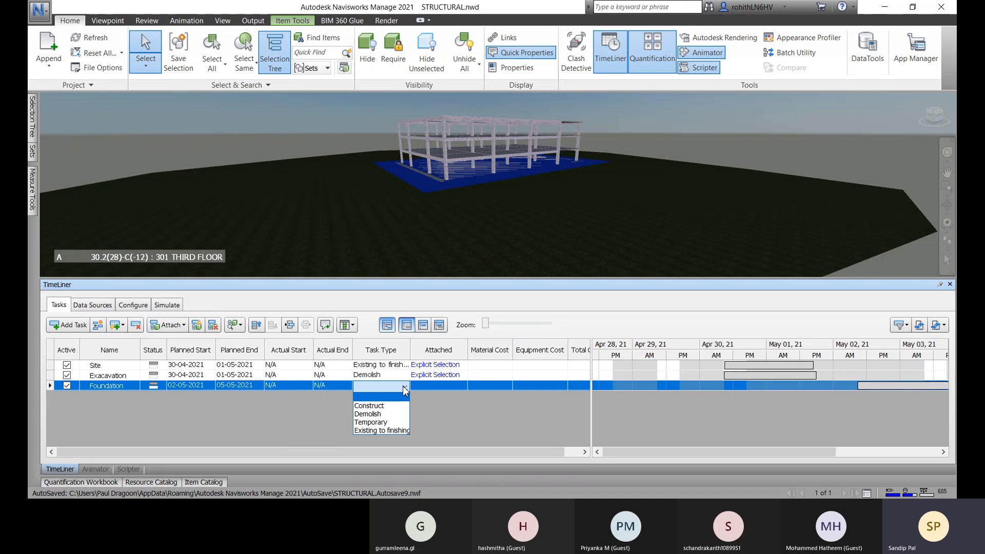
click(383, 407)
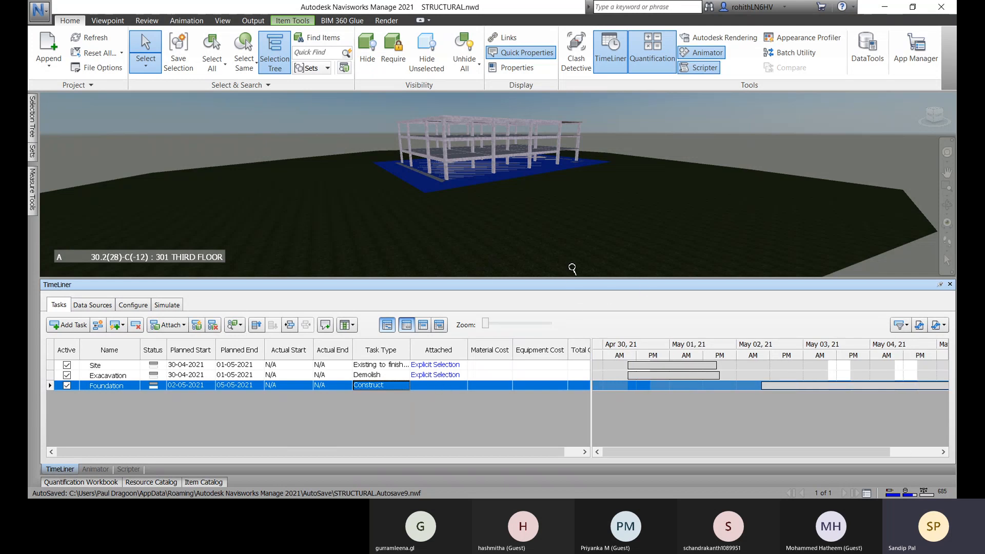
- Select a footing on the underside of the building and extend the selection to all elements of the same type
scroll(589, 248, down, 4)
shift+middle_drag(605, 236, 534, 193)
middle_drag(534, 193, 530, 159)
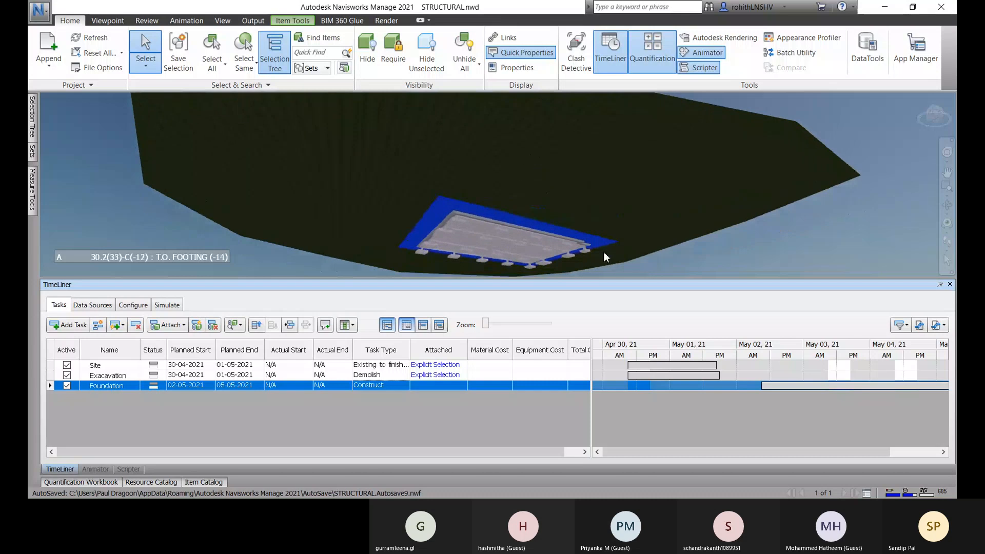
click(706, 251)
middle_drag(597, 265, 597, 233)
scroll(590, 221, up, 6)
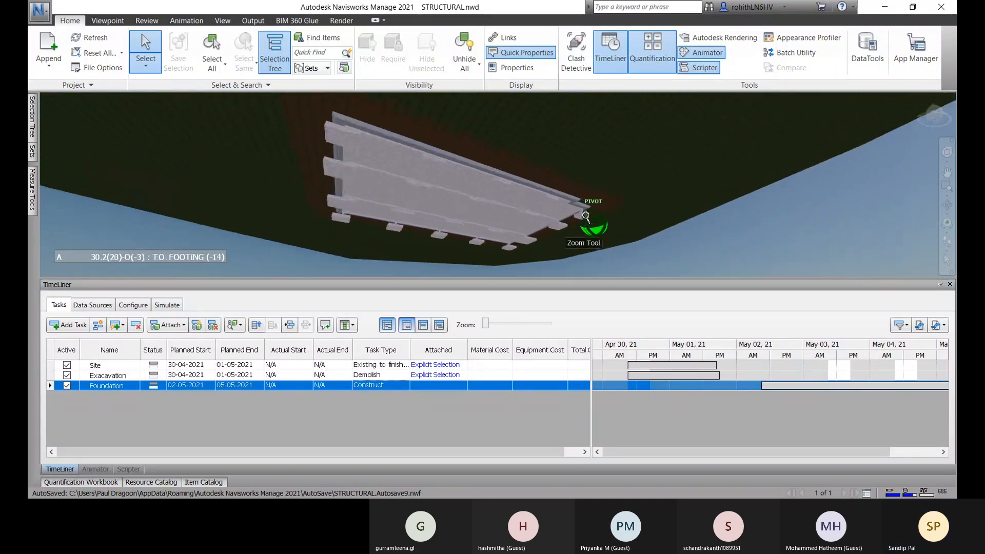
click(571, 214)
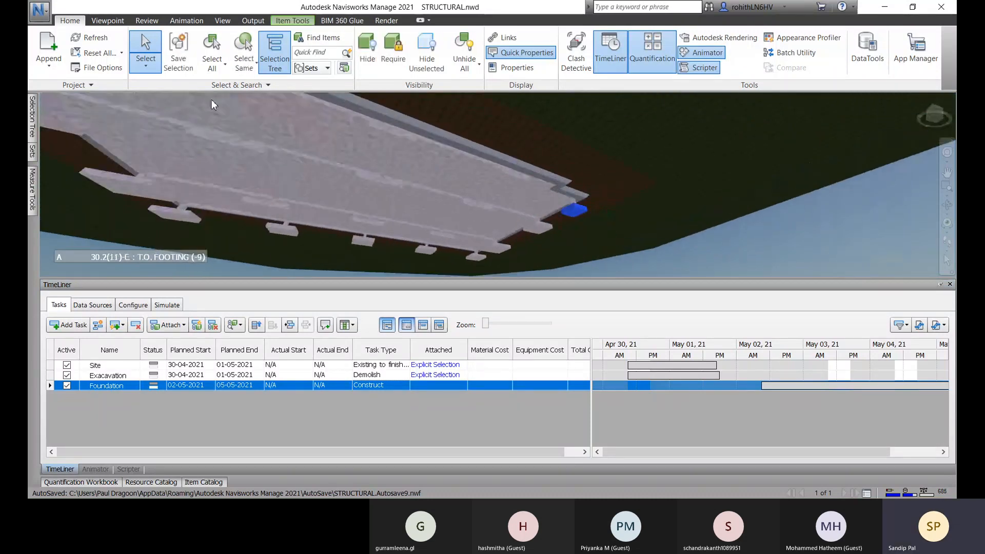
click(249, 68)
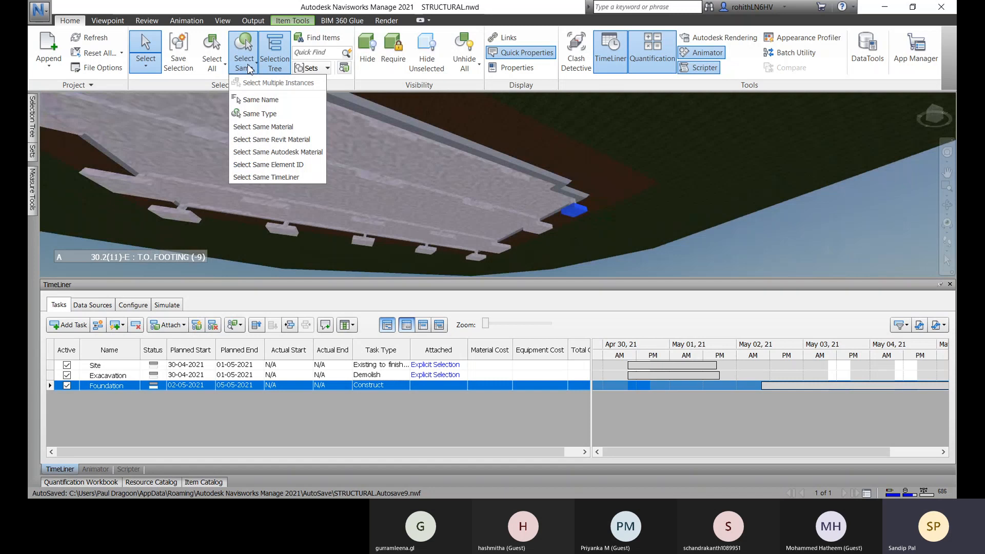
click(255, 115)
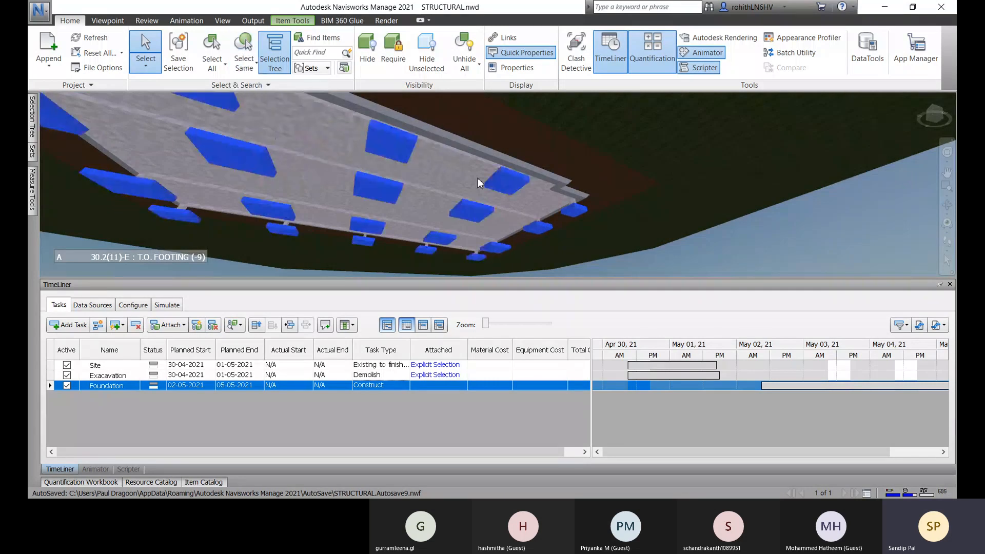
scroll(357, 191, down, 1)
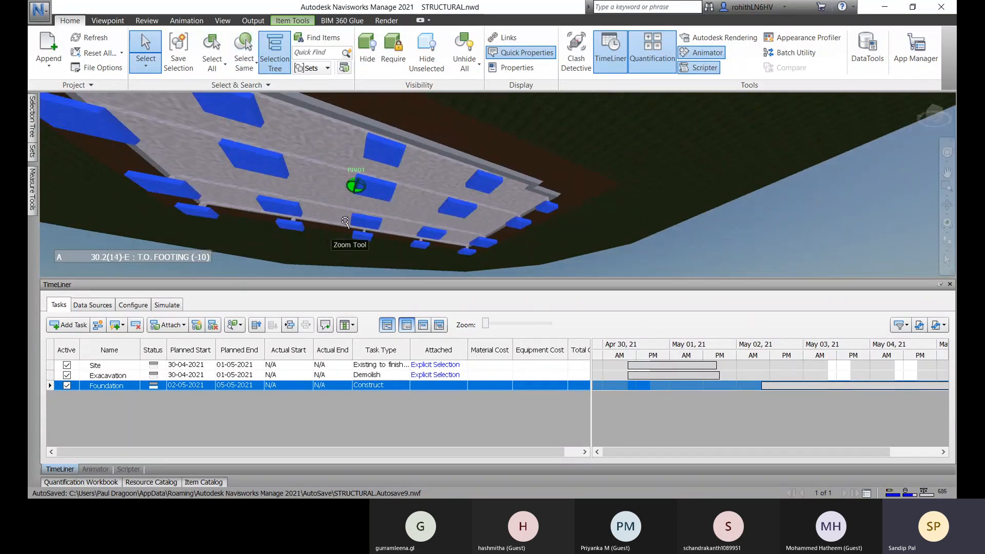
- Open the attachment options for the Foundation task, dismiss them and clear the footing selection
right_click(445, 390)
click(413, 417)
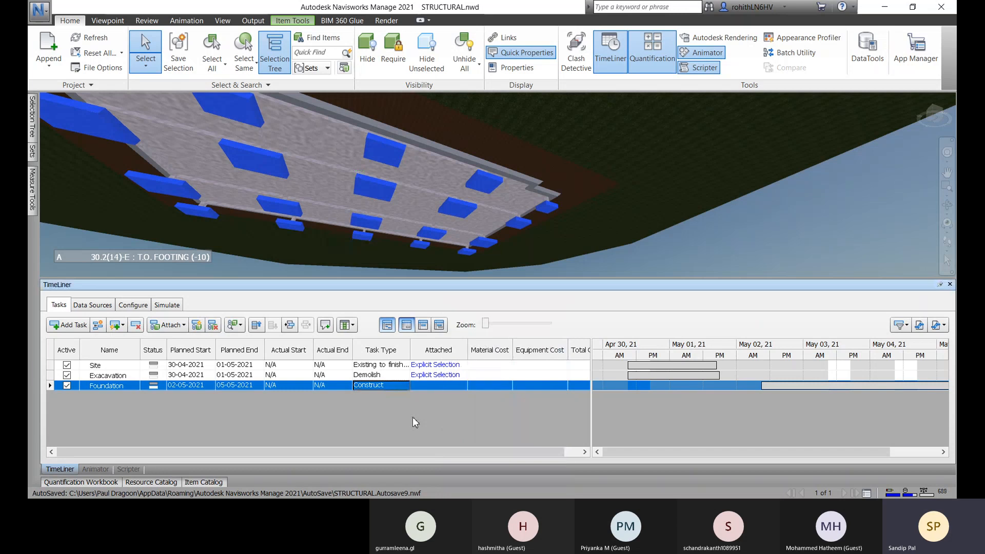
scroll(344, 228, down, 2)
click(645, 226)
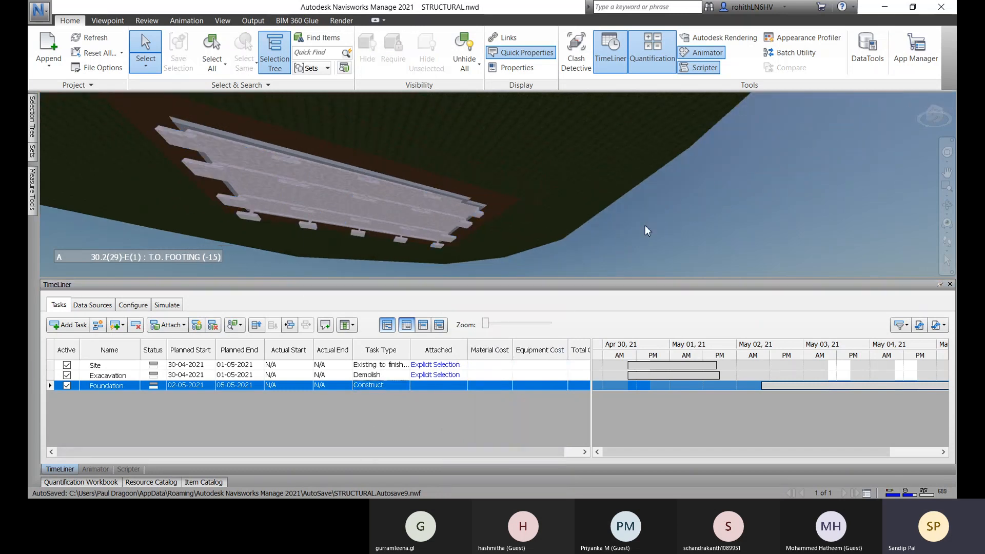
- Select the Structural Foundations category under the T.O. FOOTING level in the selection tree
middle_drag(455, 230, 567, 248)
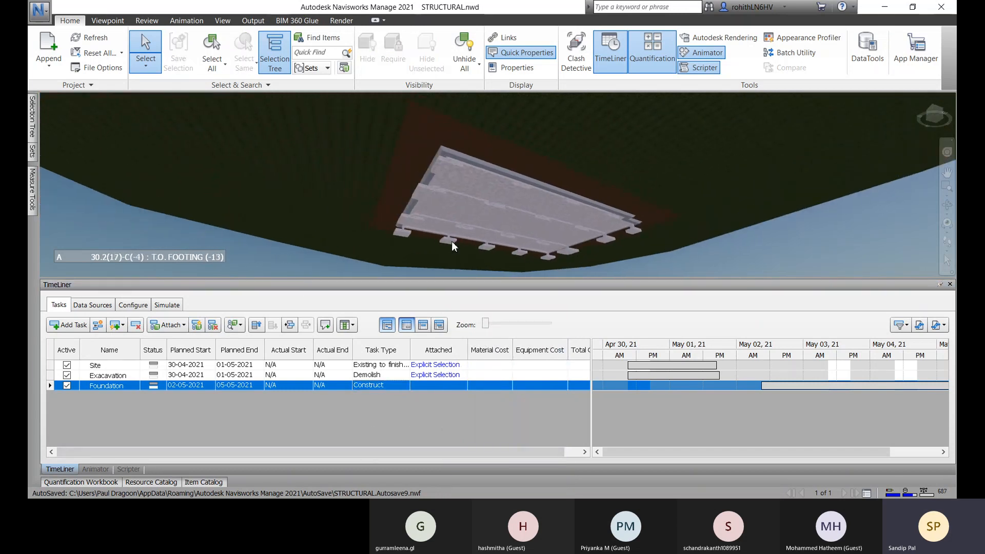
shift+middle_drag(451, 241, 482, 252)
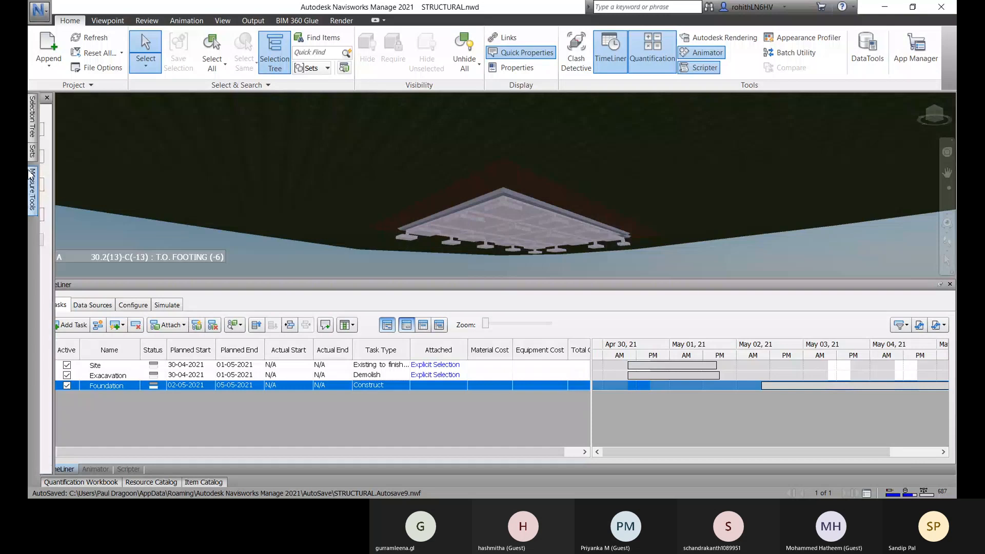
mouse_move(32, 131)
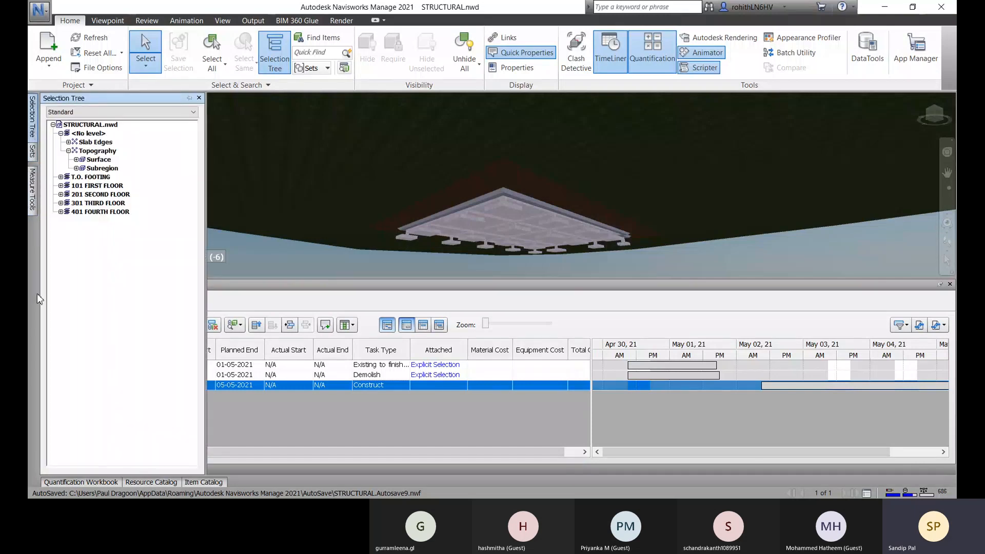
click(61, 178)
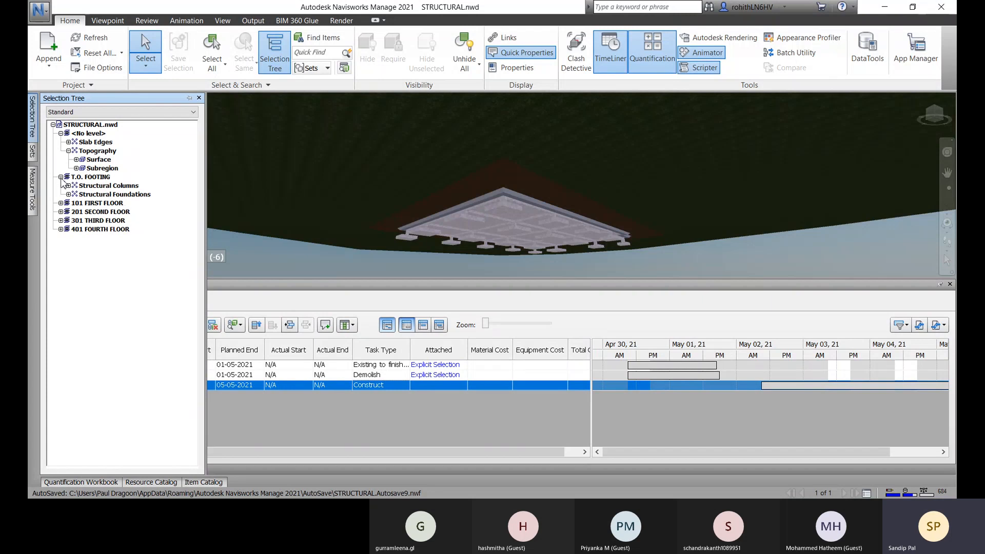
click(93, 196)
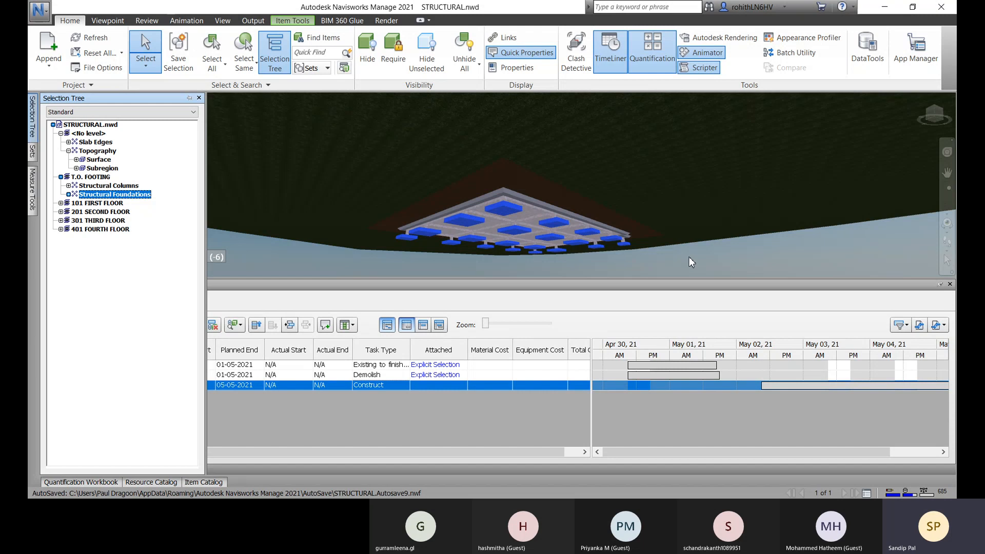
drag(686, 262, 628, 260)
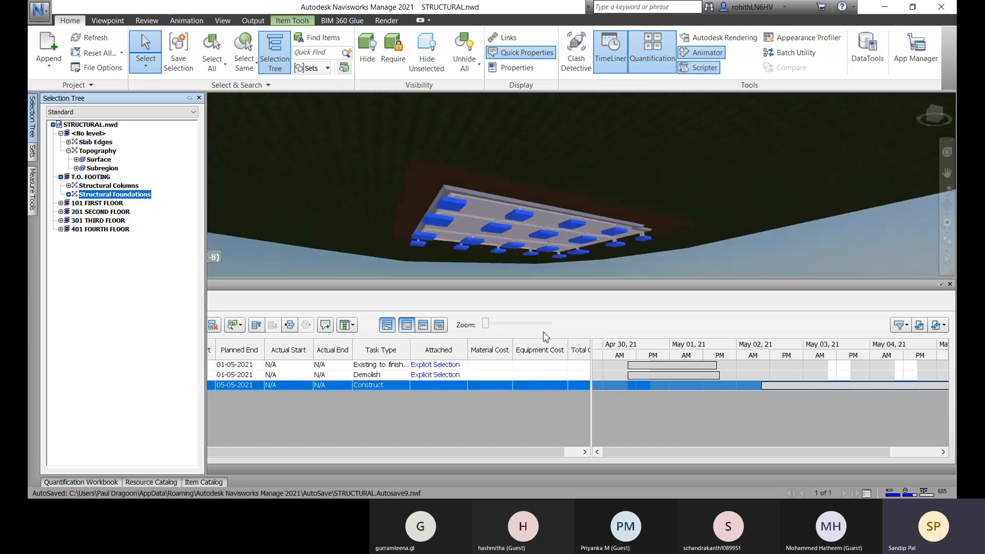
right_click(446, 387)
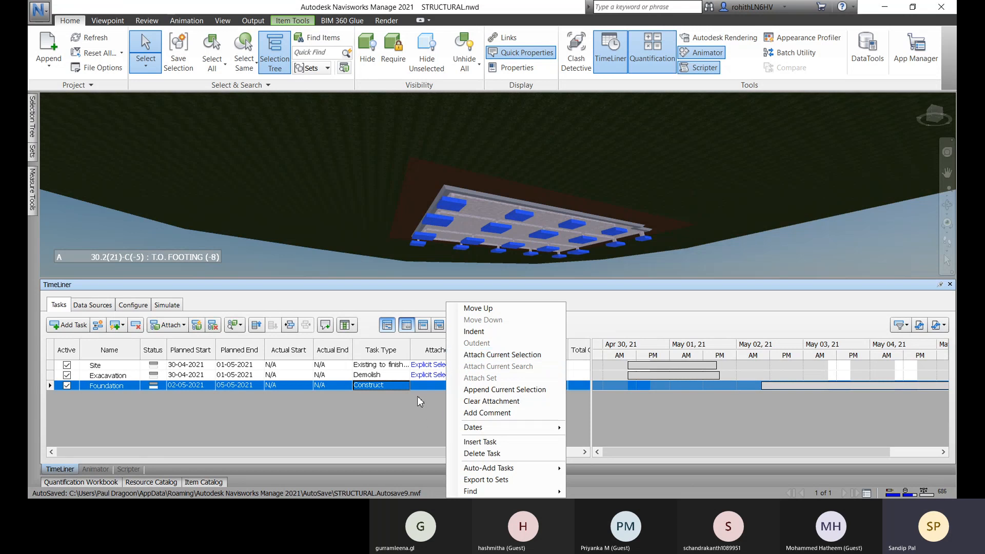
click(32, 131)
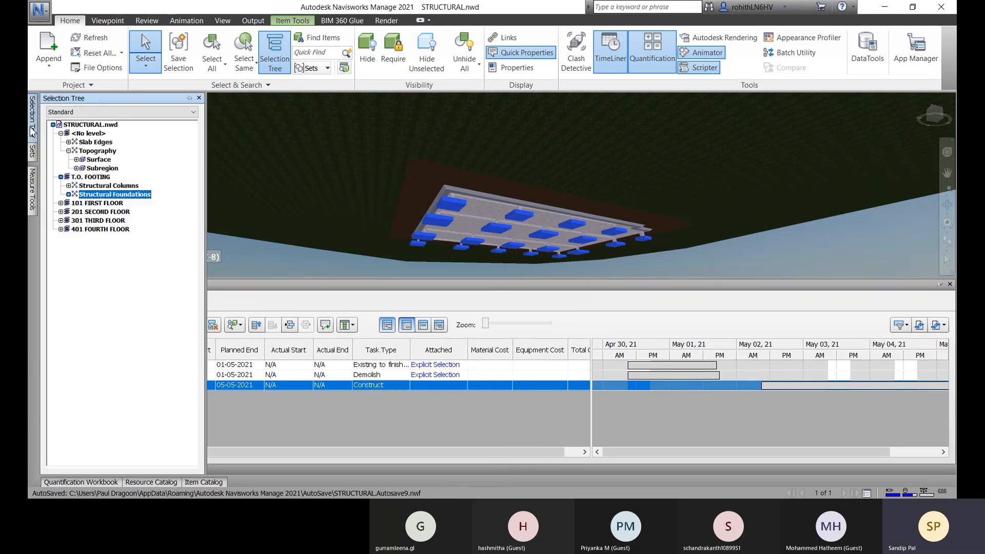
right_click(96, 197)
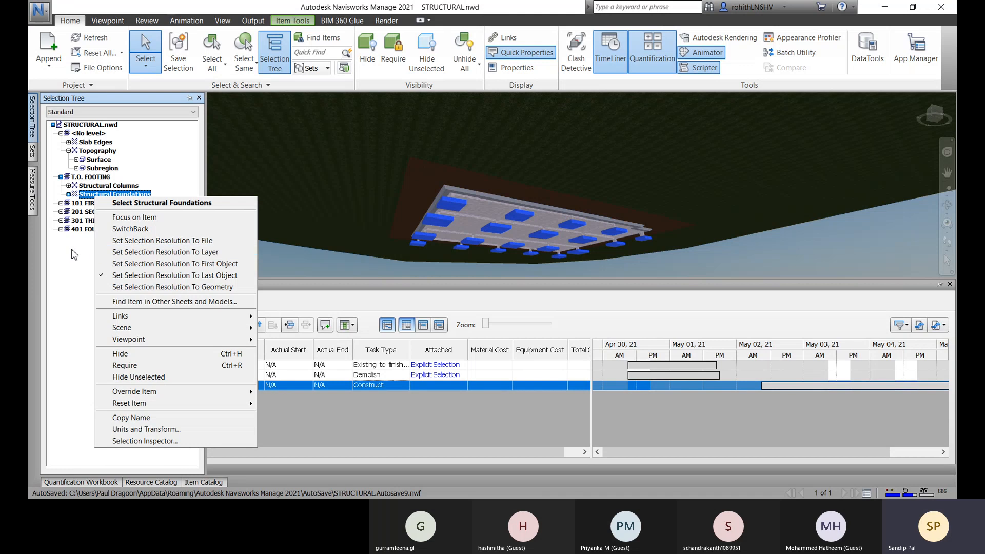
click(765, 245)
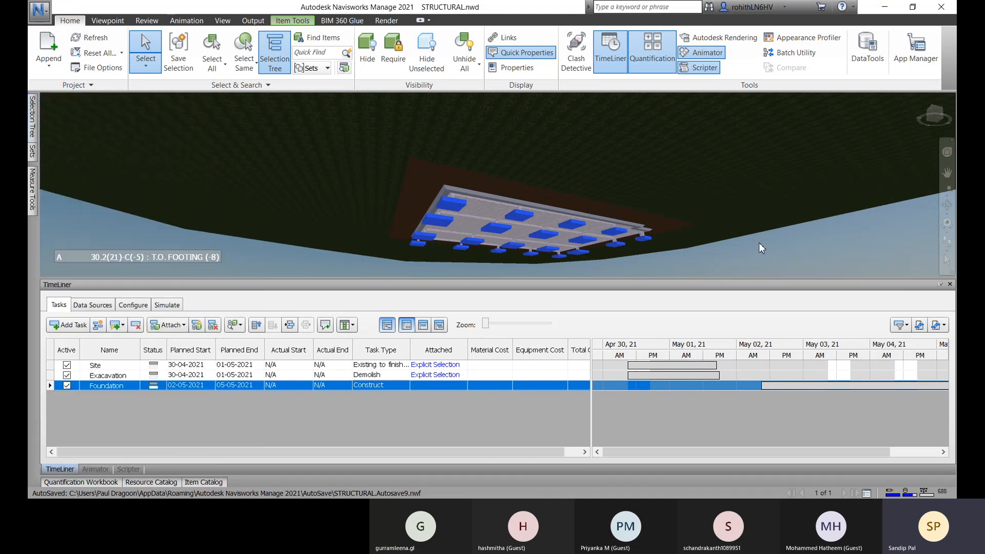
- Select a single footing at the corner of the building's underside and extend the selection to all matching footings
click(643, 239)
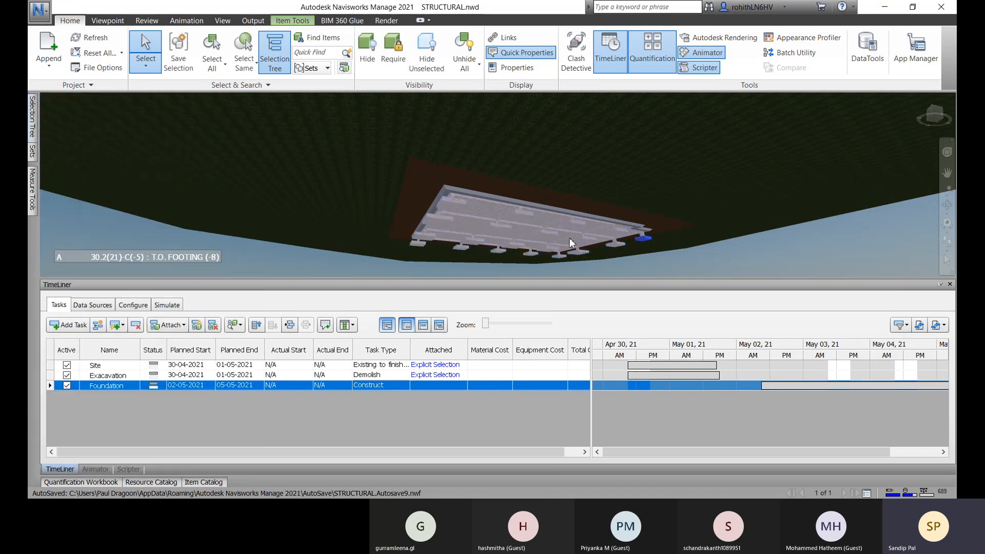
click(239, 71)
click(260, 115)
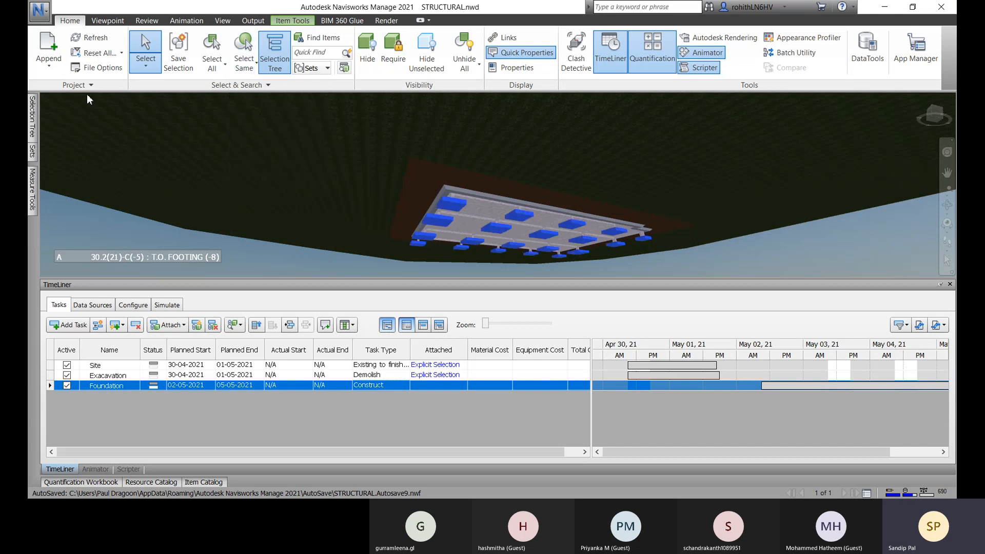
- Save the selected footings as a selection set named Footings
click(114, 20)
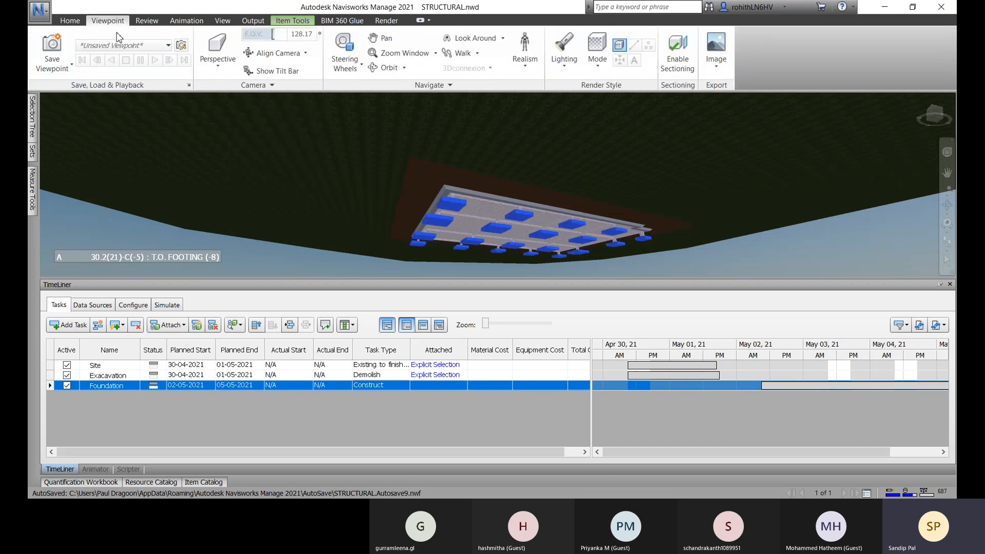
click(69, 20)
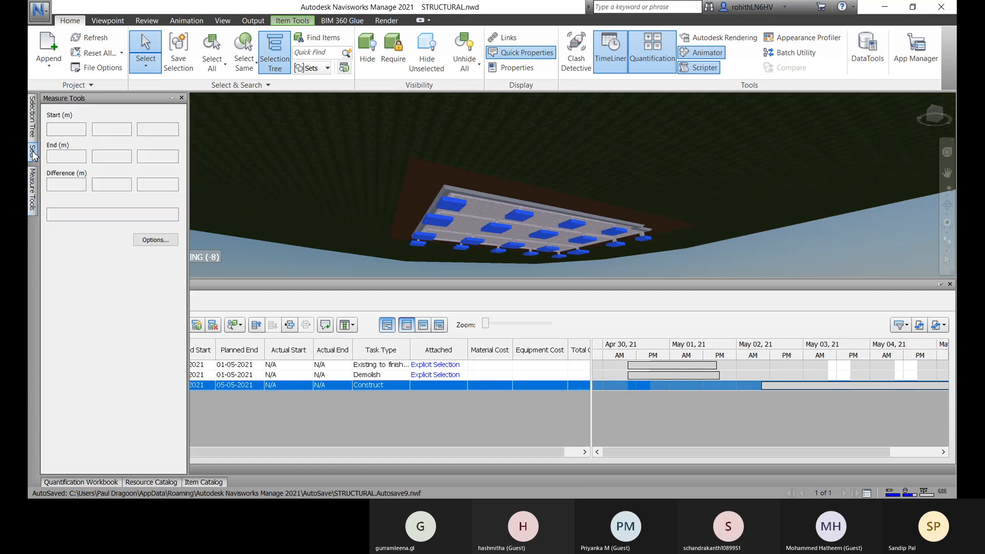
mouse_move(33, 154)
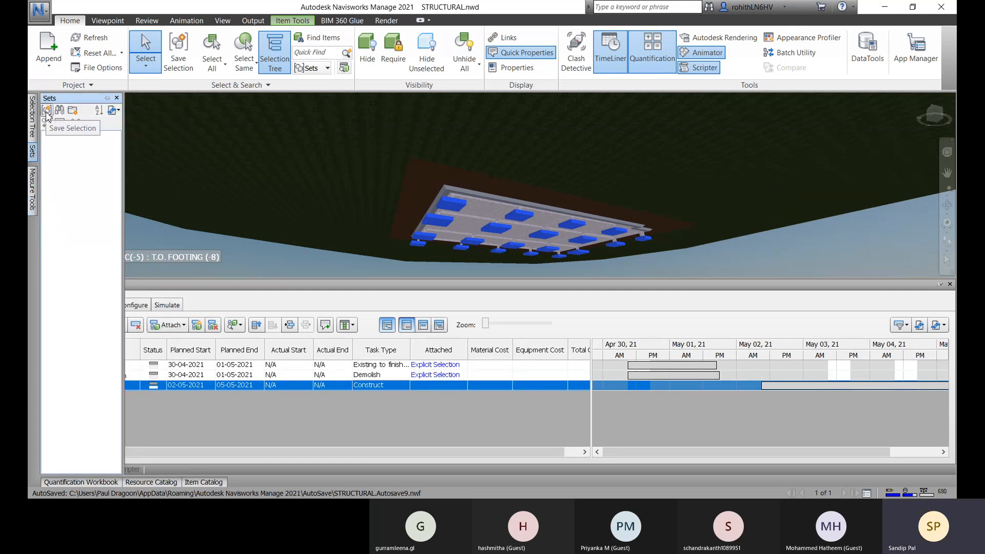
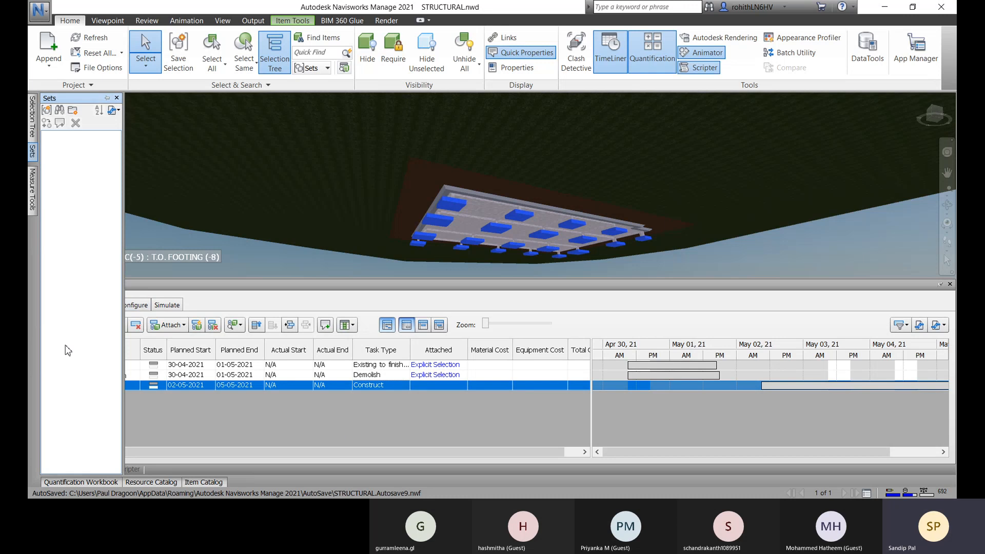
click(179, 54)
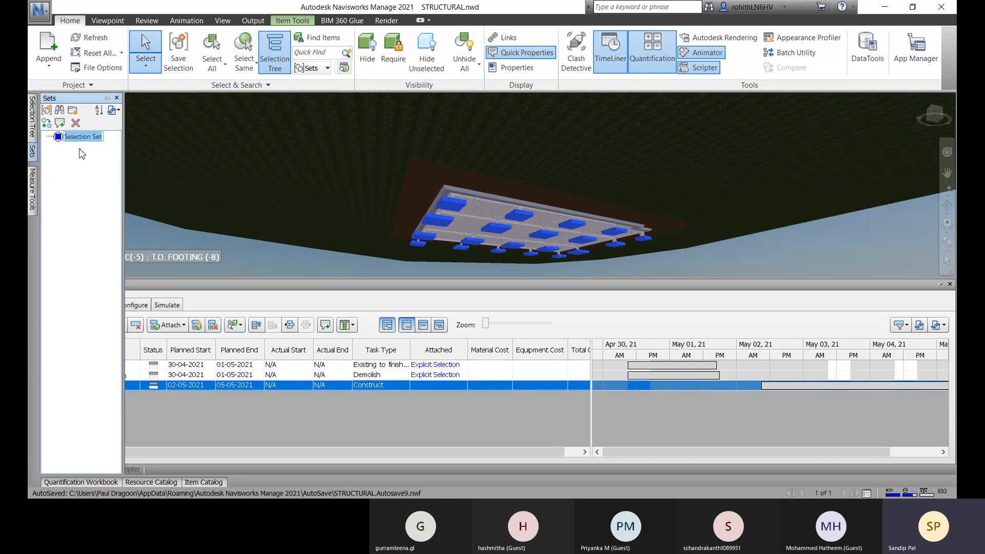
text(Footin)
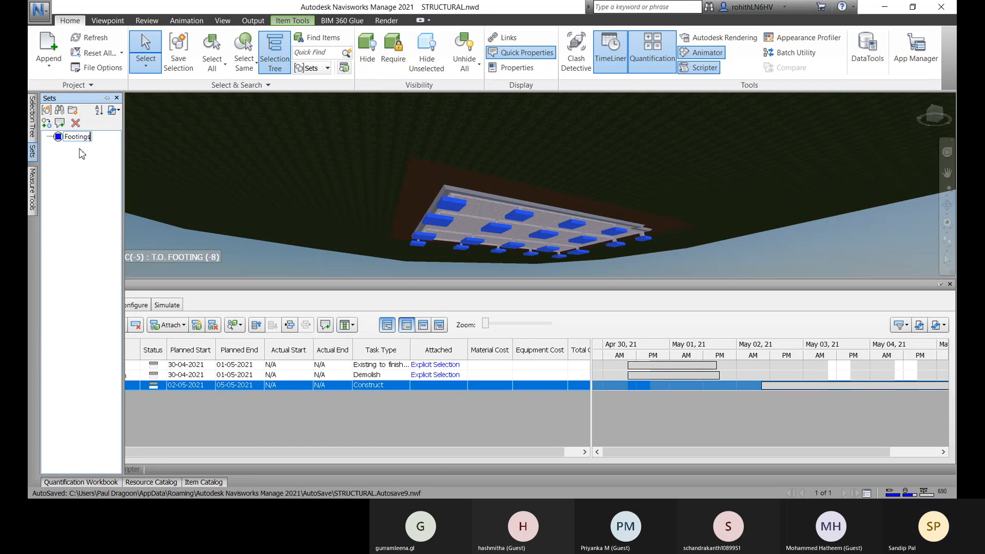
text(gs)
key(Return)
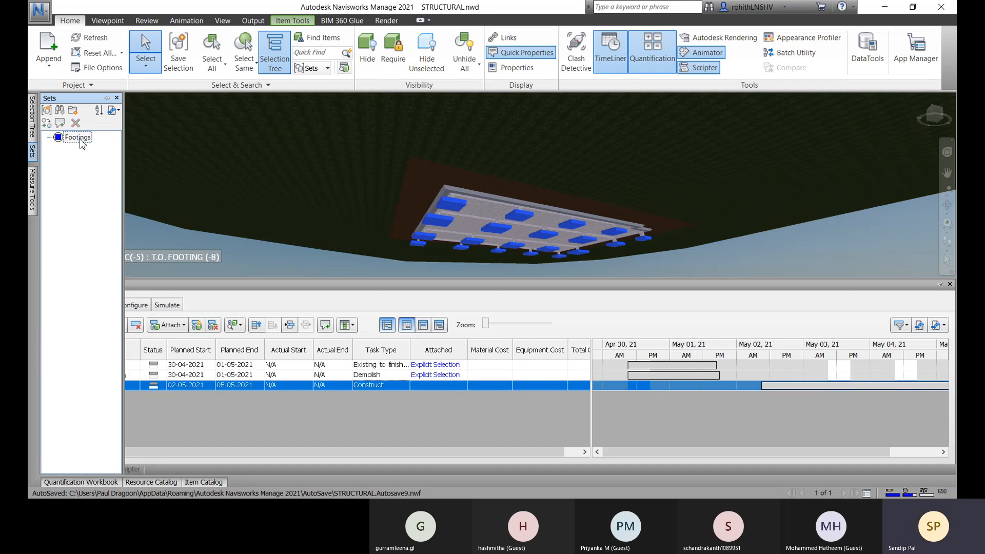
right_click(81, 143)
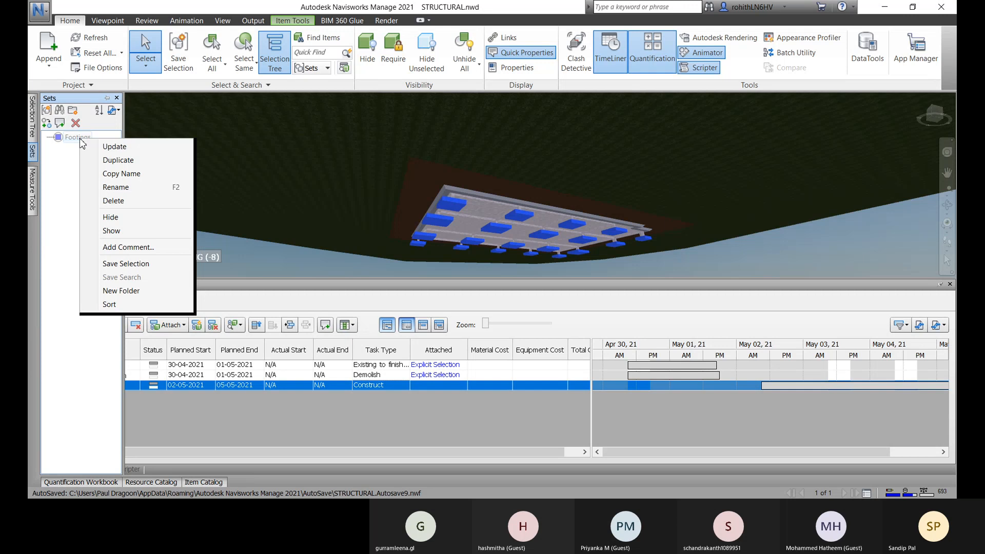
click(63, 203)
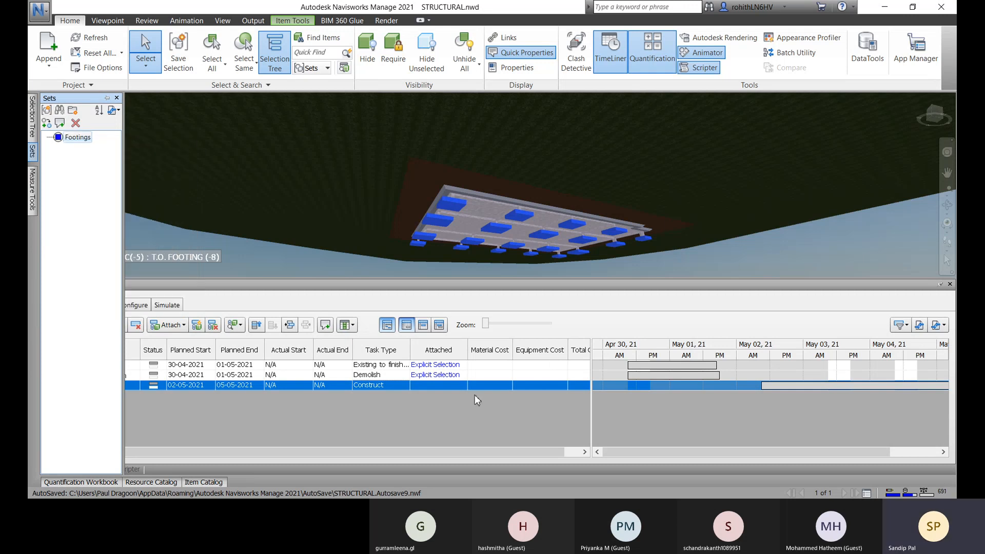
- Attach the Footings set to the Foundation task and select its attached elements to check them
right_click(444, 385)
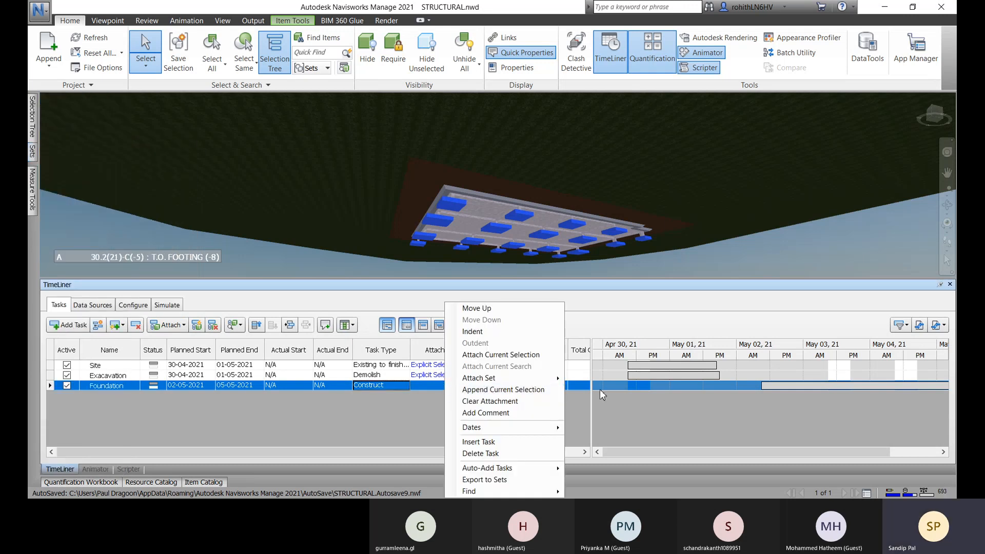
mouse_move(473, 380)
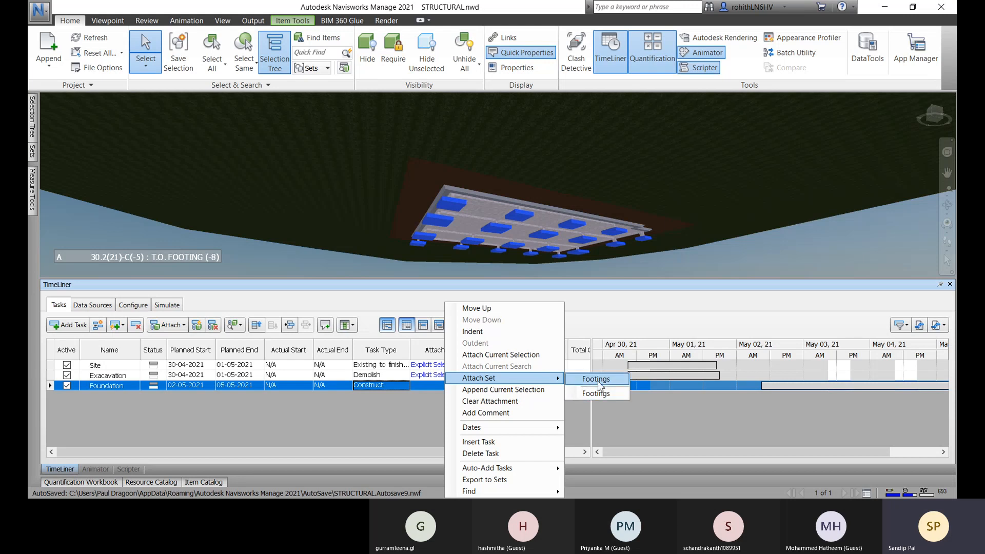
click(597, 380)
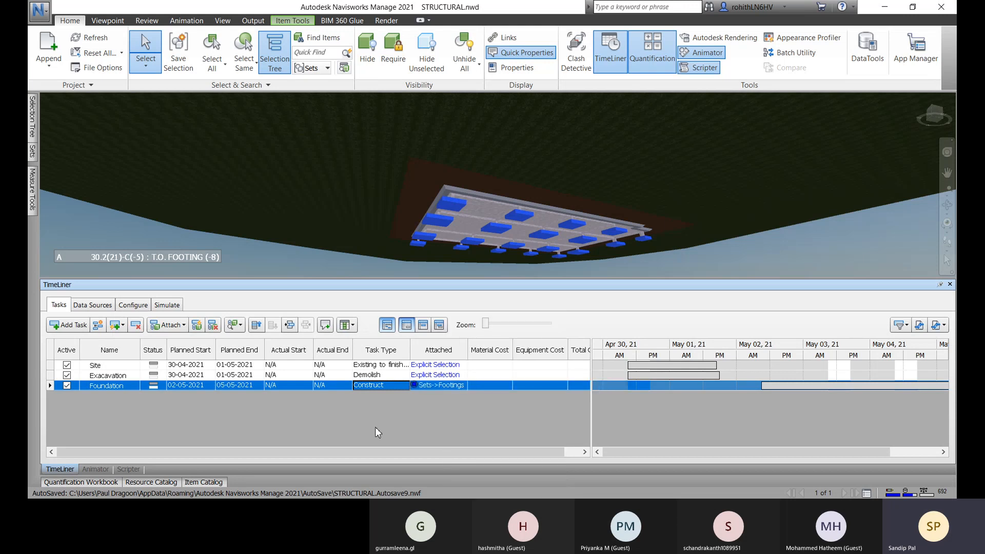
click(502, 387)
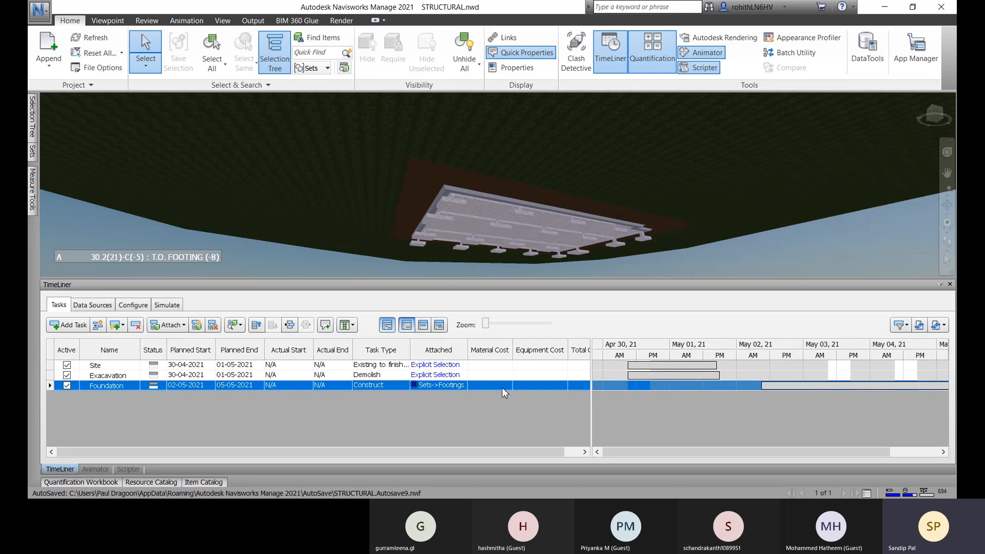
click(445, 390)
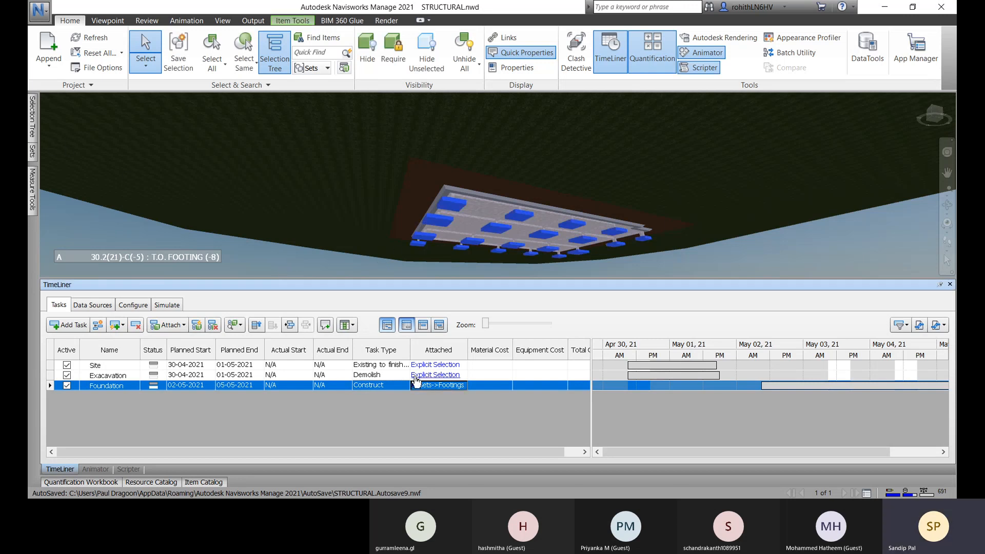
- Highlight the Structural Foundations category and its 96" x 96" x 18" footing type from the selection tree to examine them
mouse_move(33, 117)
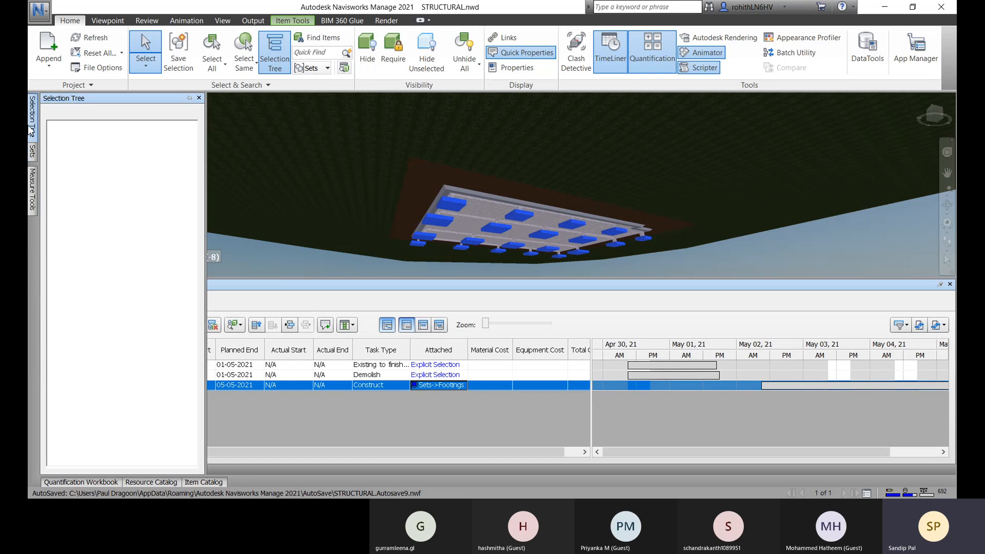
click(177, 199)
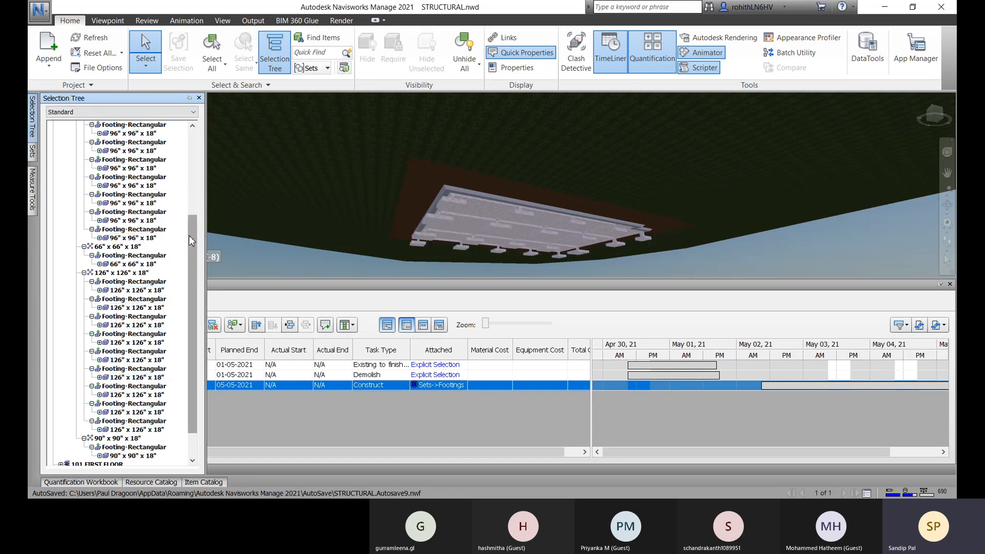
drag(190, 230, 192, 125)
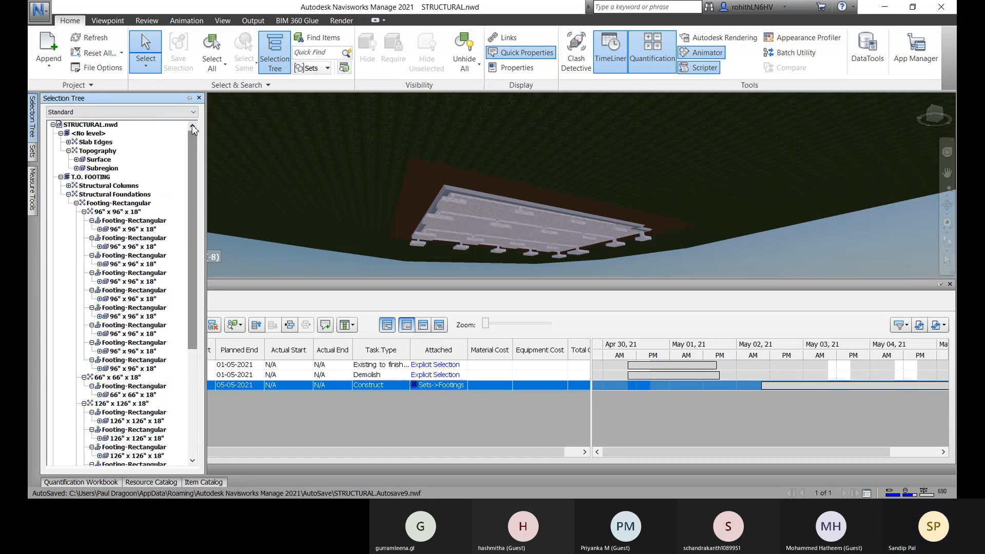
click(90, 195)
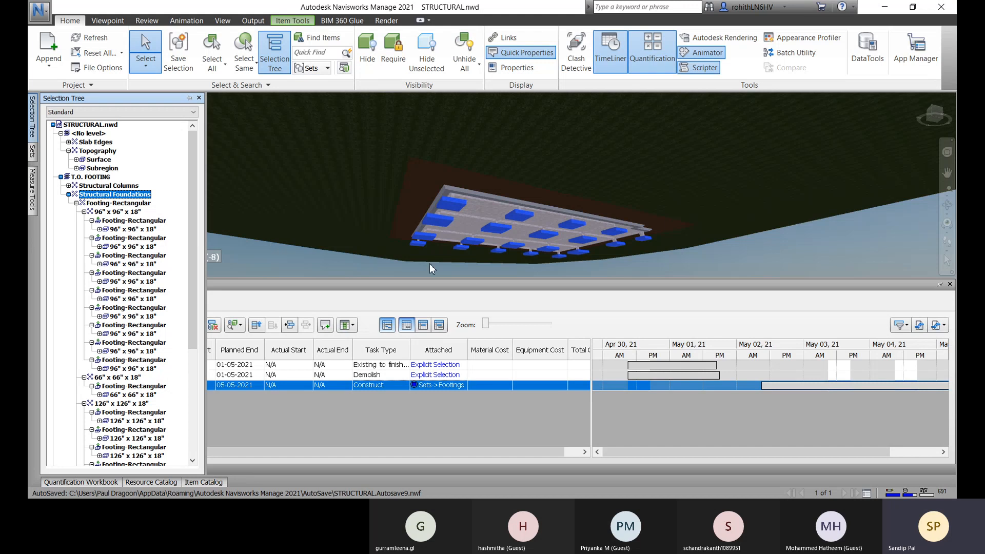
click(100, 212)
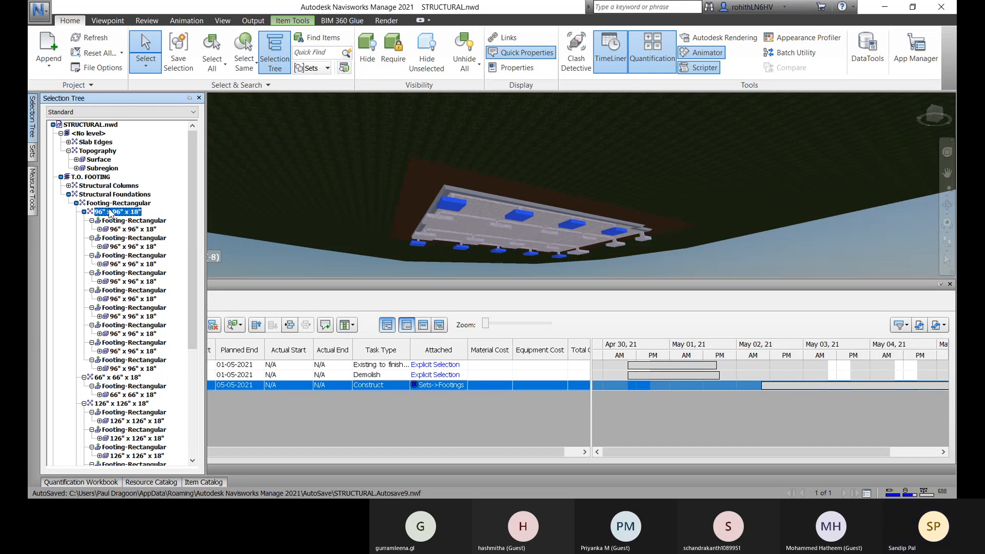
- Collapse the Structural Foundations branch of the selection tree and expand Structural Columns under T.O. FOOTING
click(84, 212)
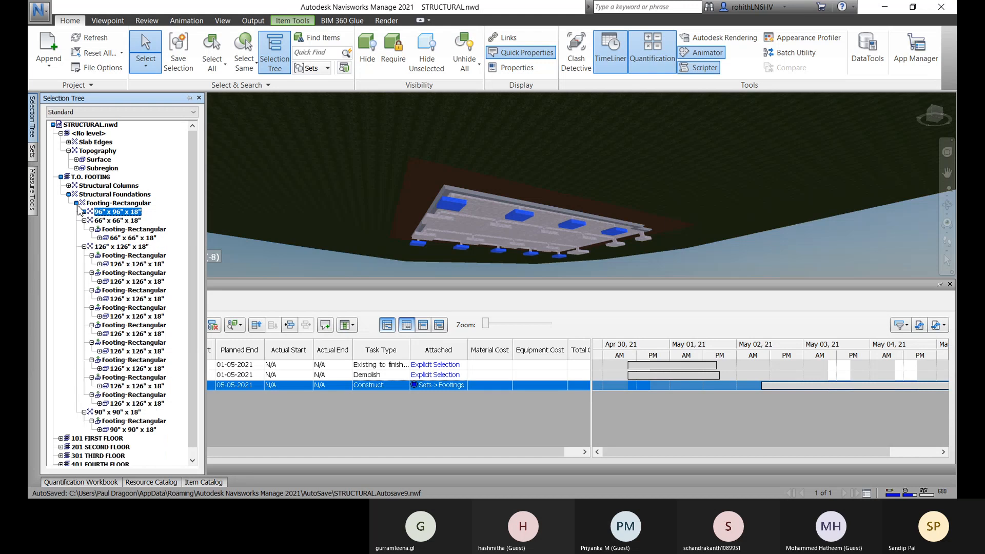
click(76, 203)
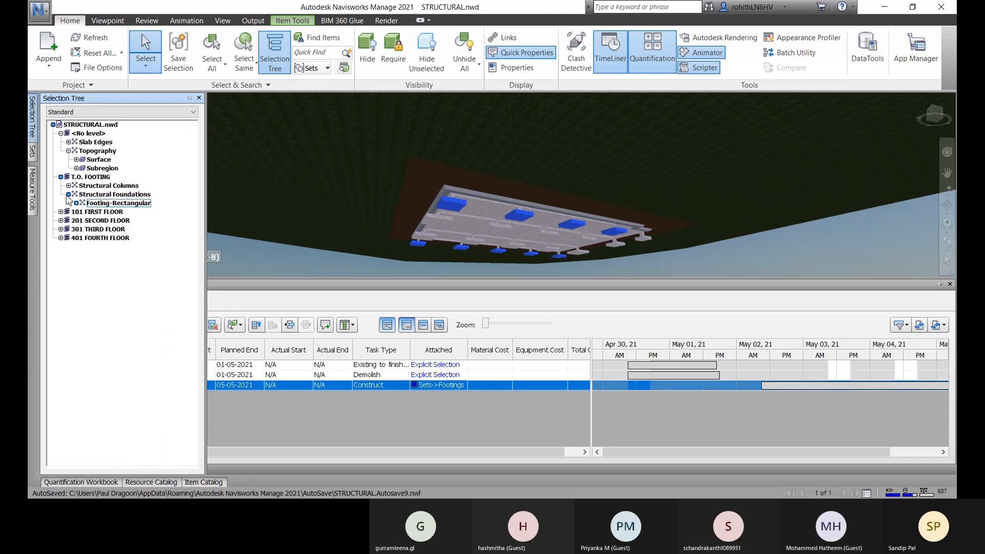
click(69, 195)
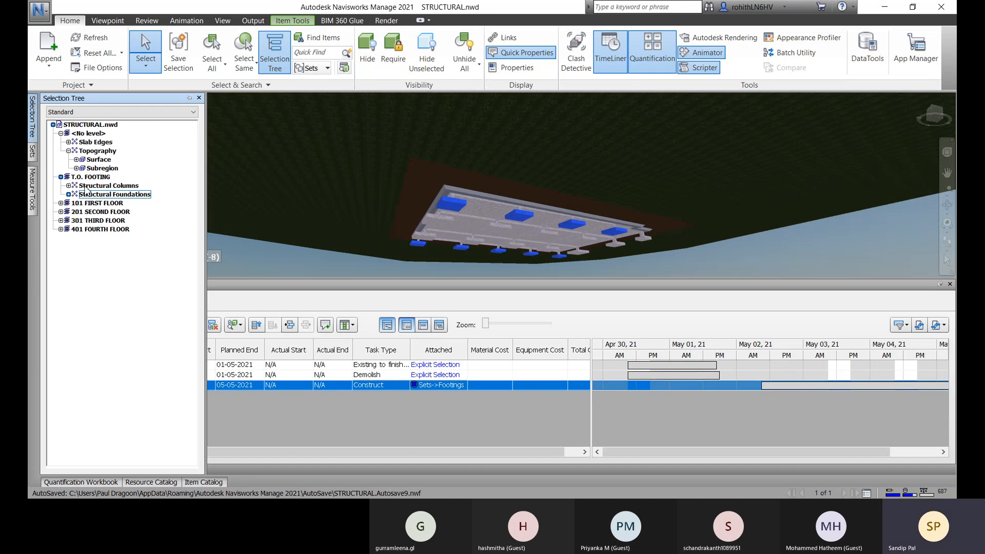
click(69, 186)
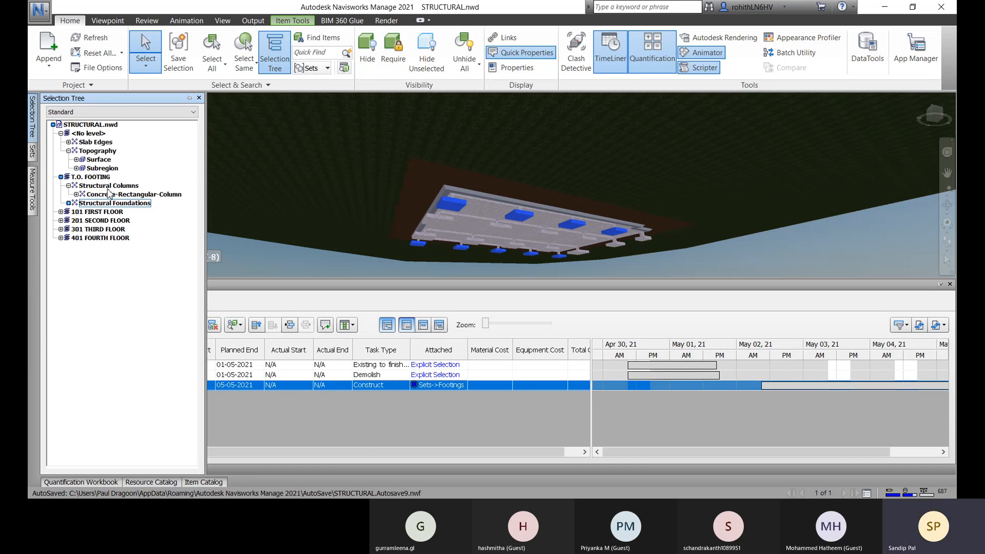
- Highlight the Structural Columns category under T.O. FOOTING and view the highlighted columns in the model from above ground
click(109, 186)
click(75, 195)
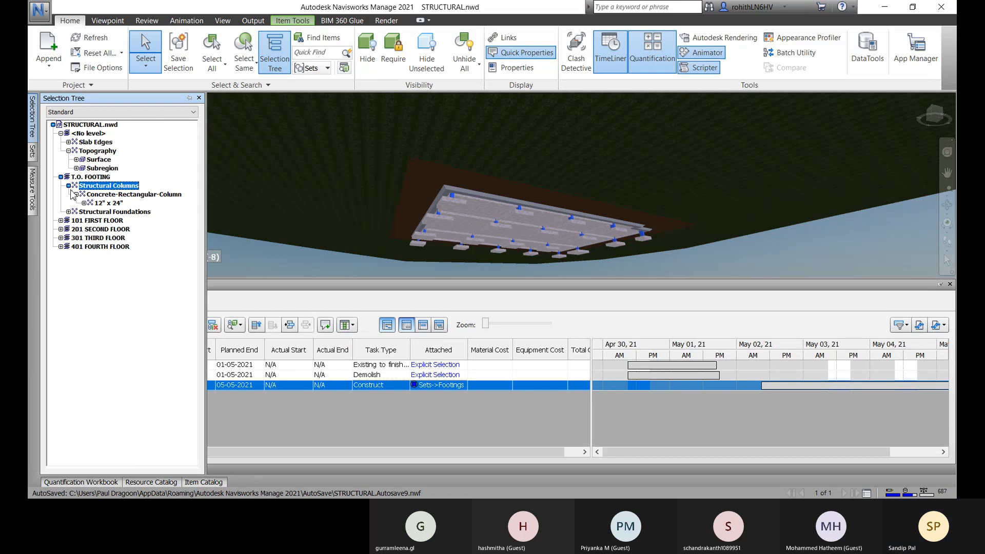
click(75, 194)
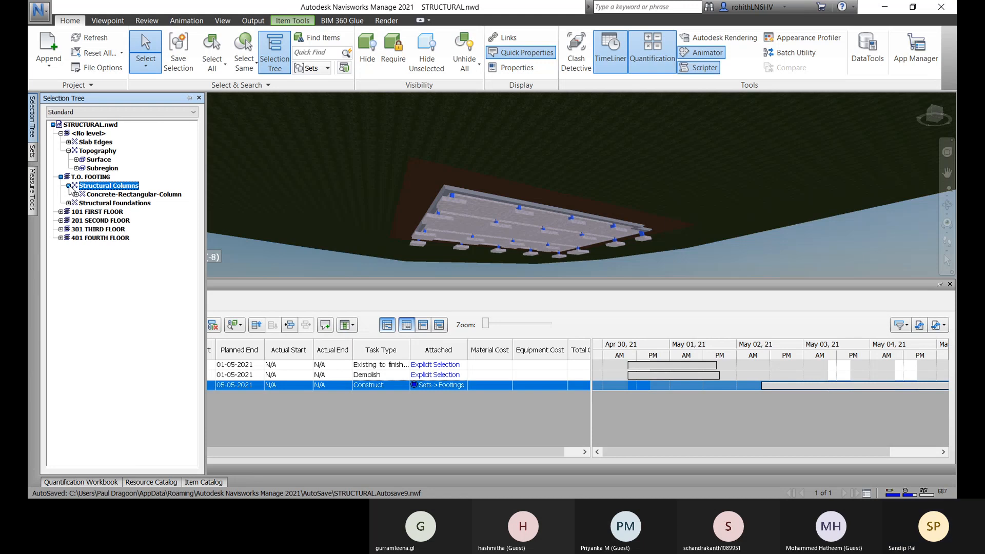
click(69, 185)
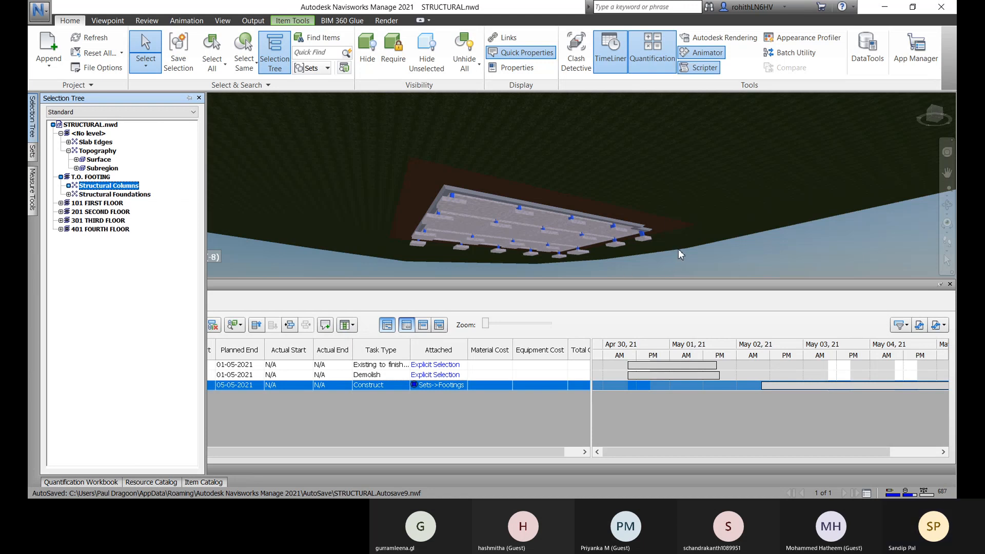
shift+middle_drag(680, 237, 682, 215)
click(698, 179)
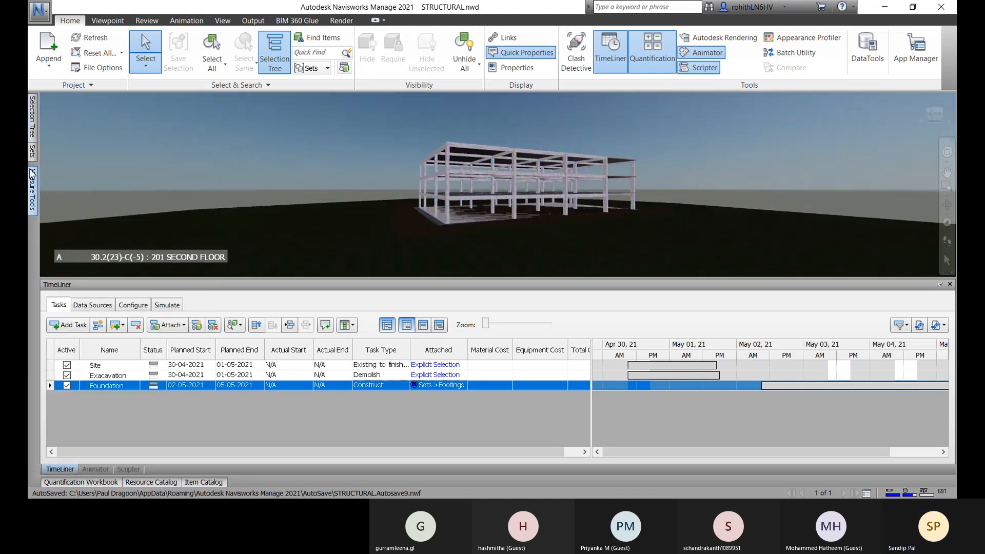
- Examine individual 12" x 24" concrete columns under T.O. FOOTING in the selection tree, then collapse the branch and clear the selection
click(32, 117)
click(69, 185)
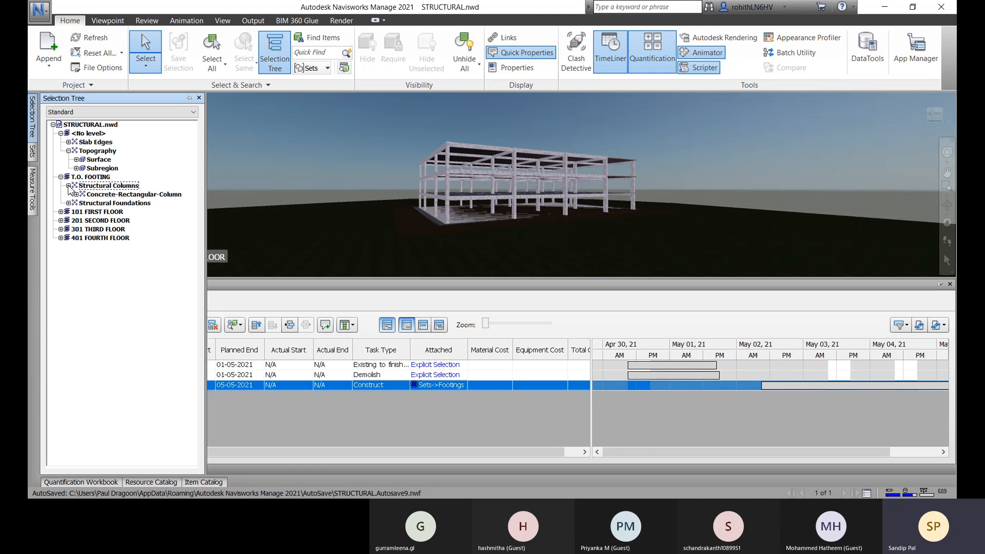
click(76, 194)
click(84, 203)
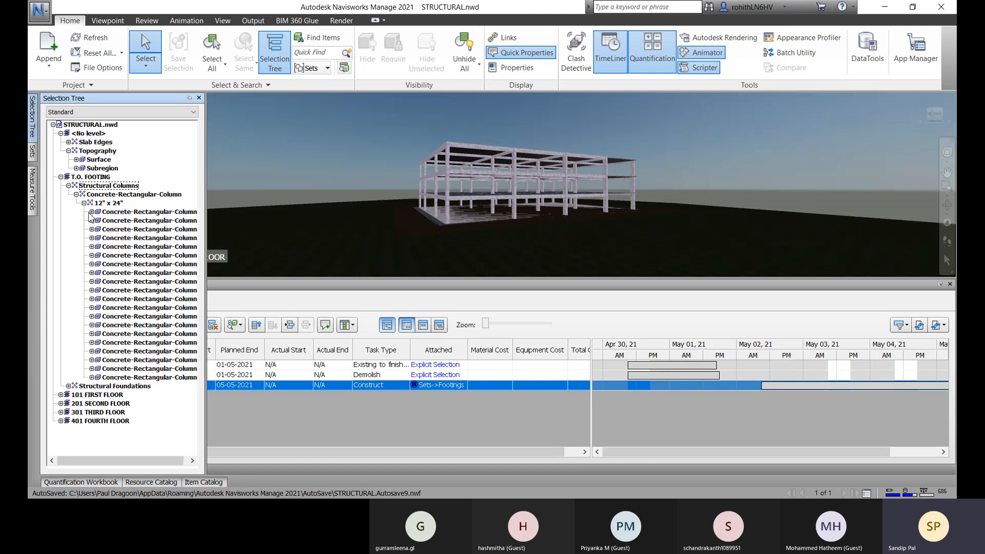
click(104, 212)
click(143, 229)
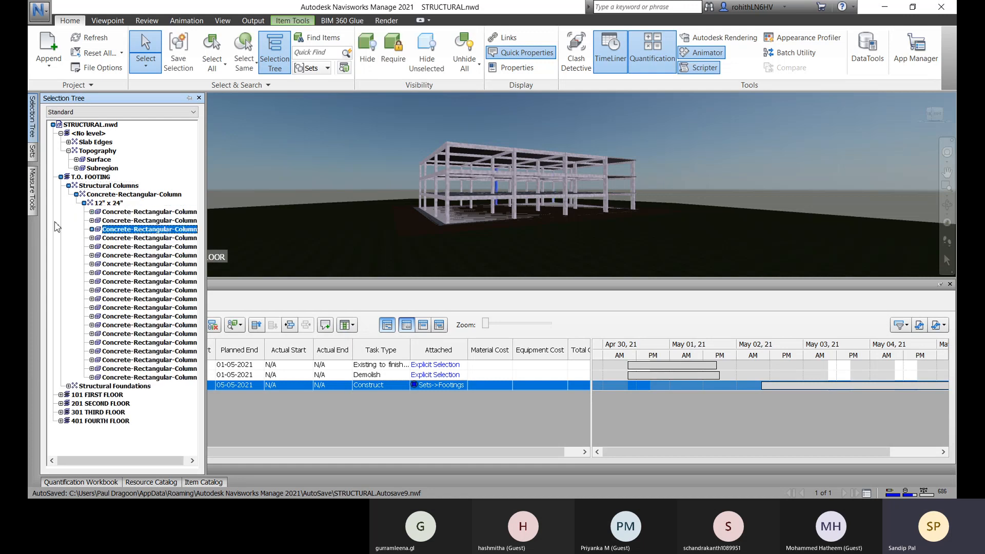
click(76, 194)
click(68, 186)
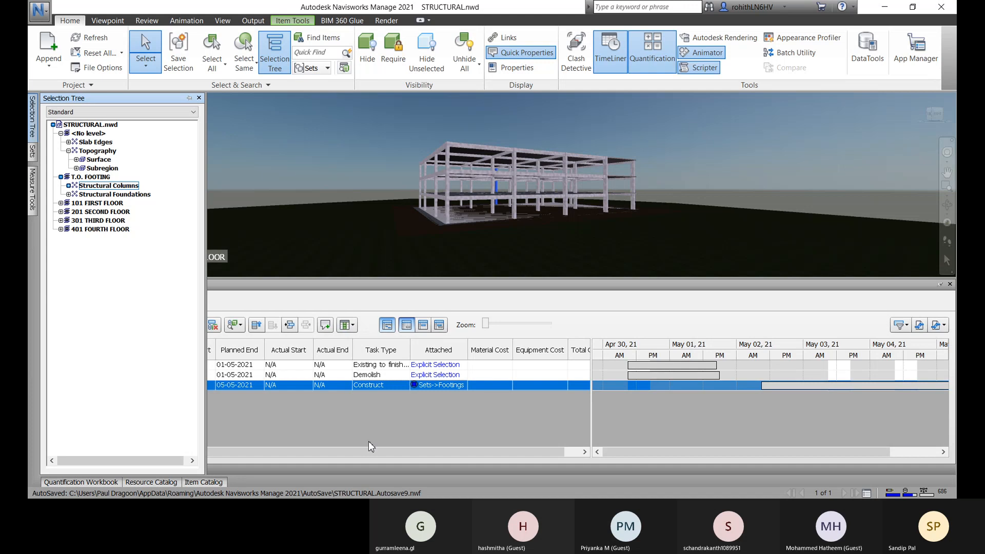
click(241, 268)
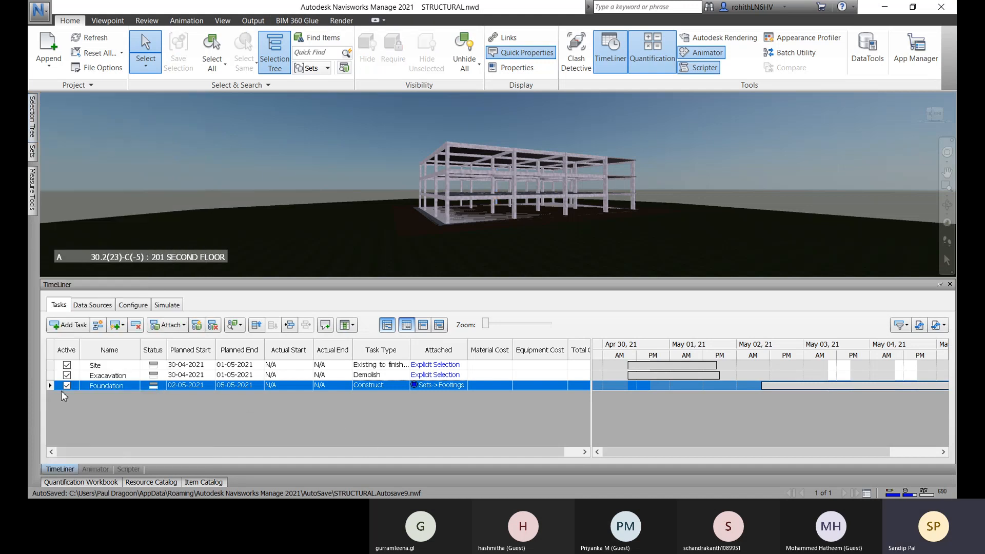
- Add a new TimeLiner task named Column below the Foundation task
click(68, 325)
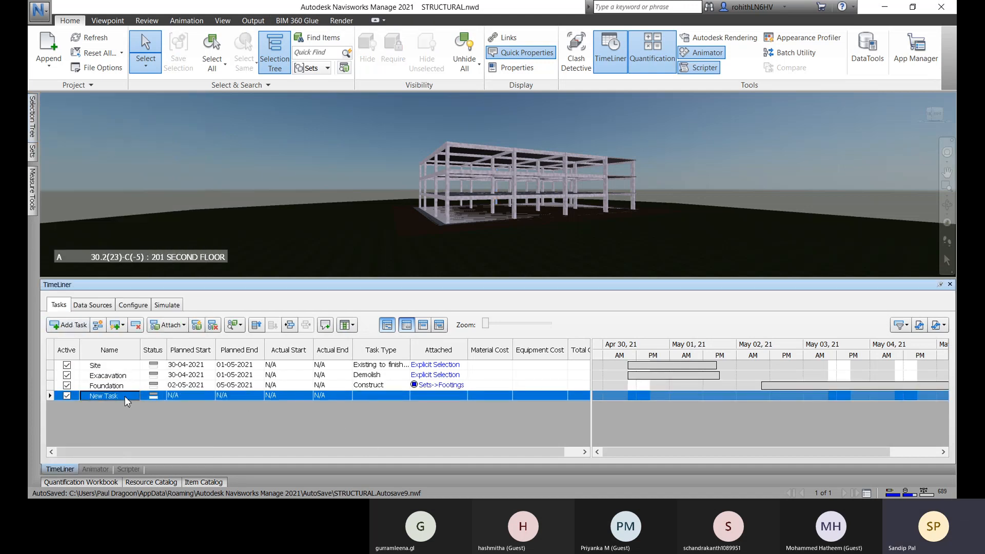
text(Column)
click(920, 448)
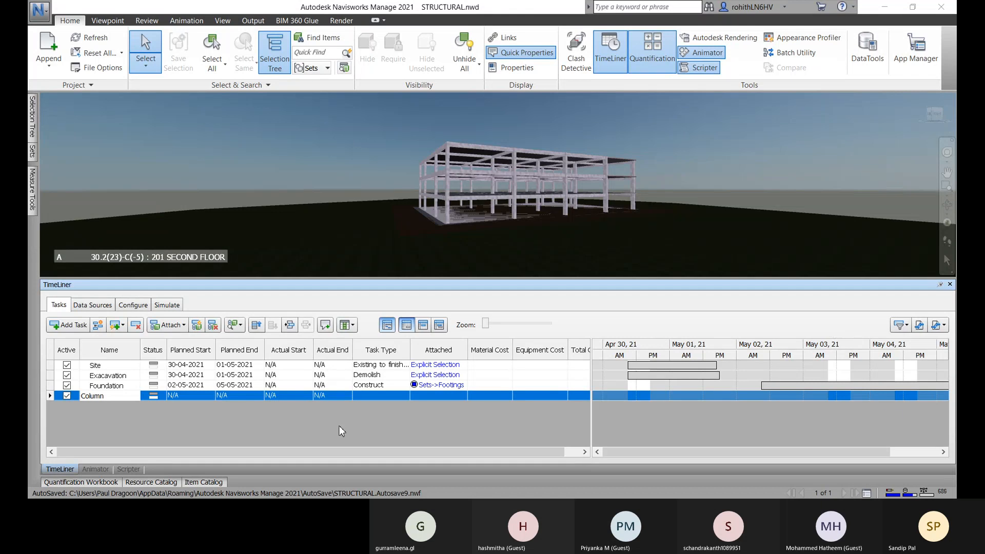
- Schedule the Column task from 06-05-2021 to 07-05-2021 and set its task type to Construct
click(183, 396)
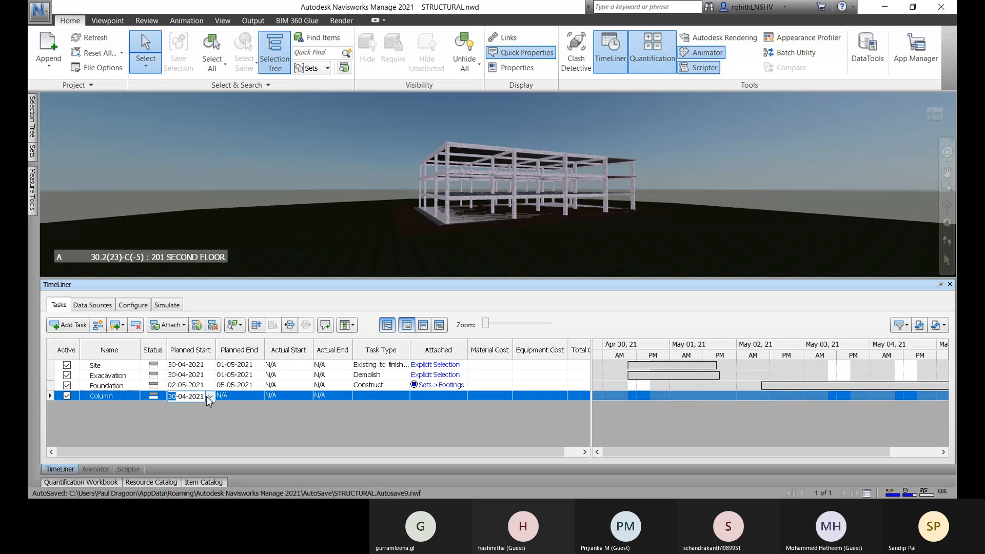
click(210, 397)
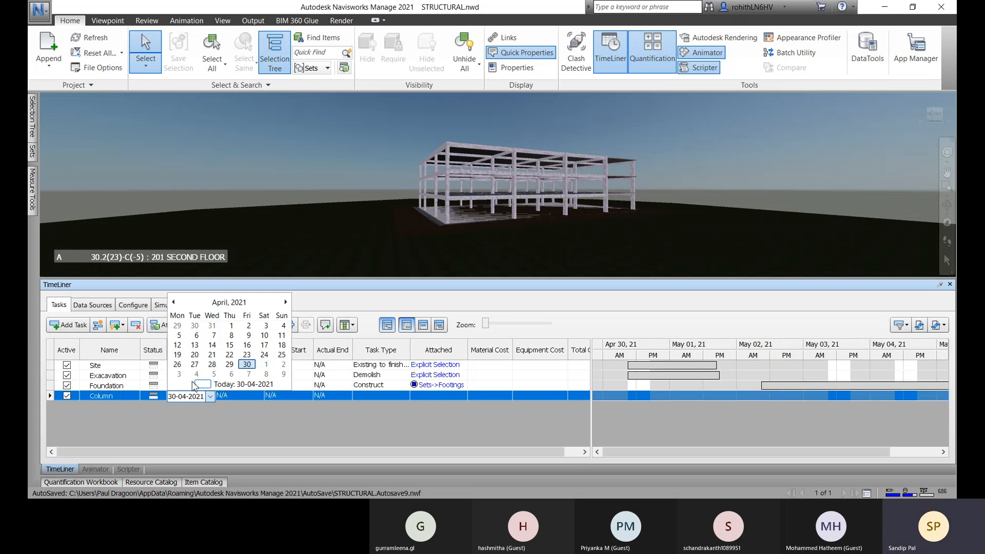
click(232, 375)
click(251, 396)
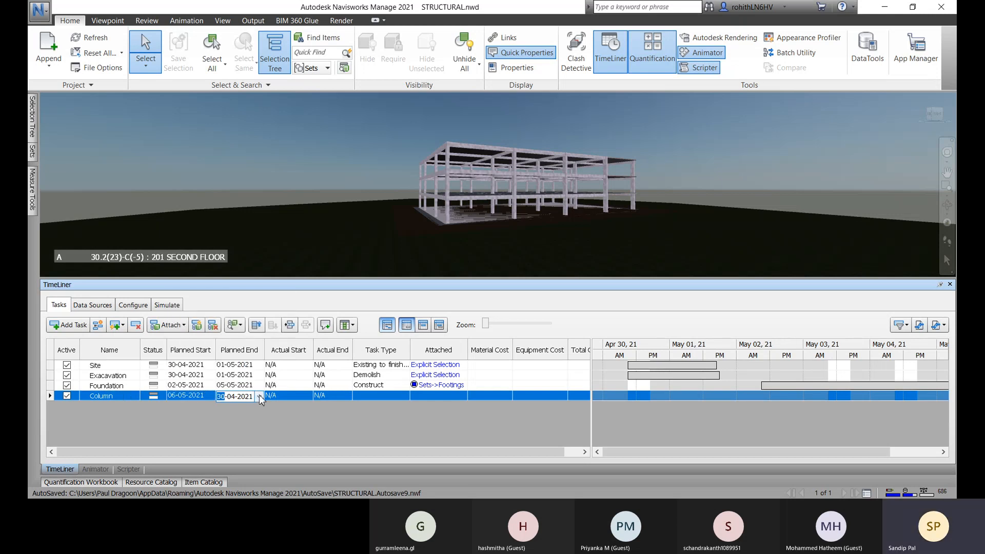
click(259, 396)
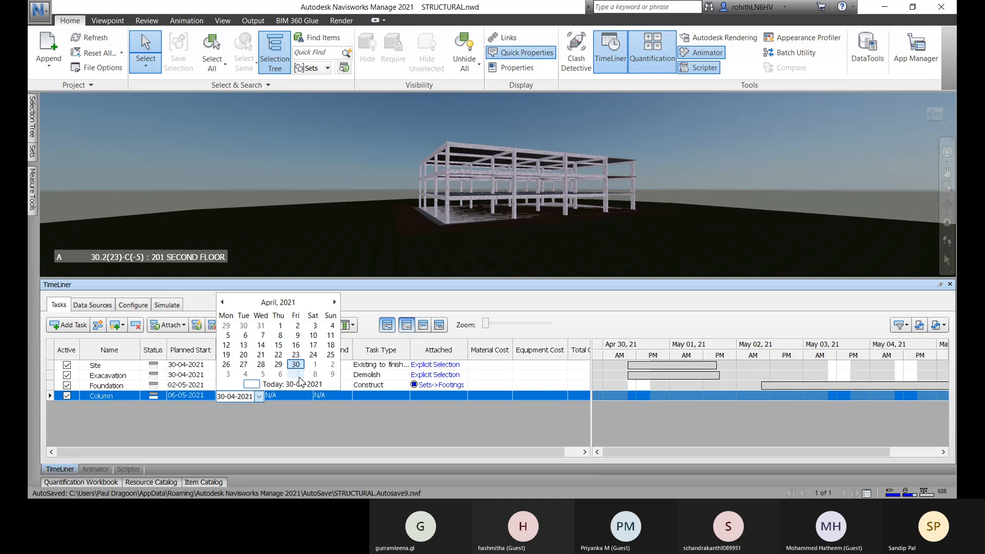
click(298, 374)
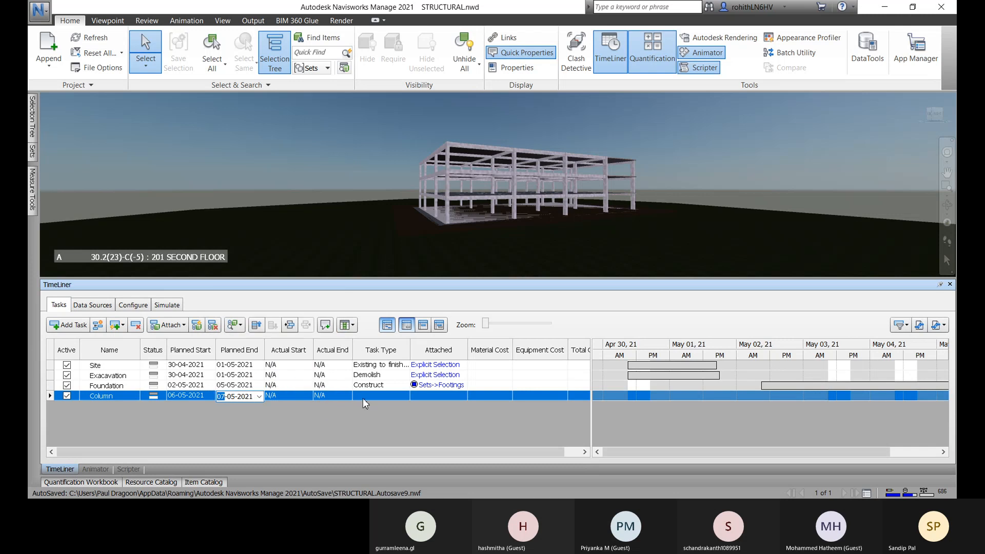
click(382, 395)
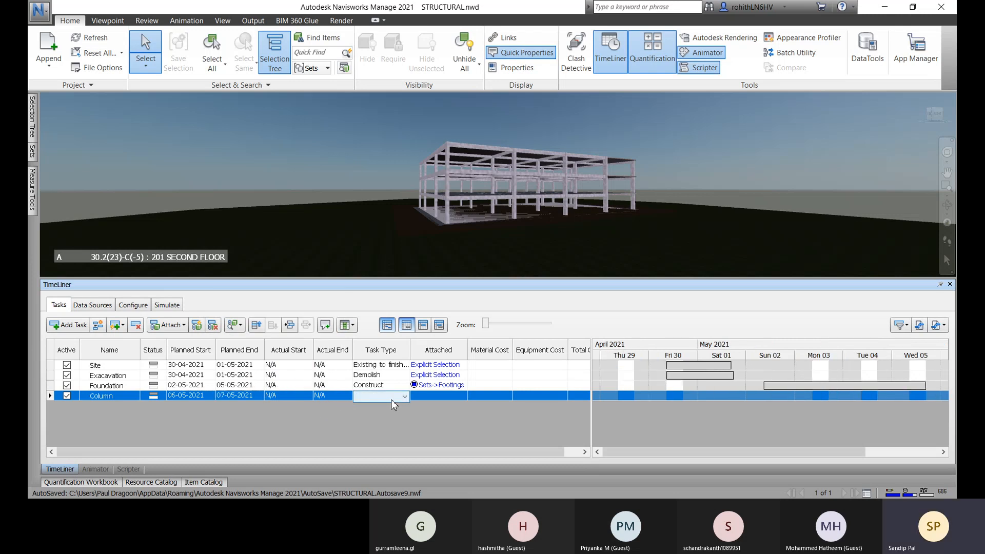
click(391, 399)
click(374, 414)
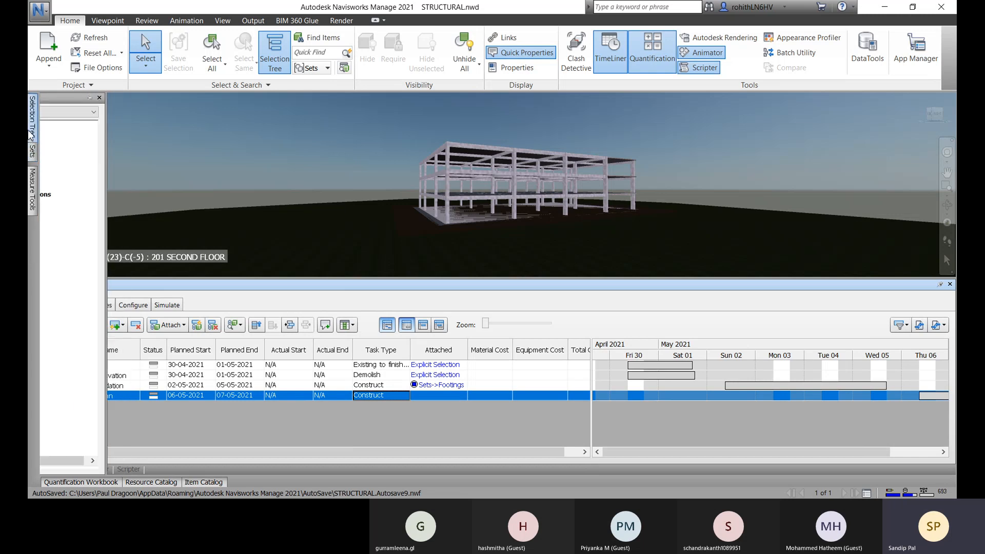
- Select the Structural Columns under T.O. FOOTING and attach the current selection to the Column task
mouse_move(31, 136)
click(97, 187)
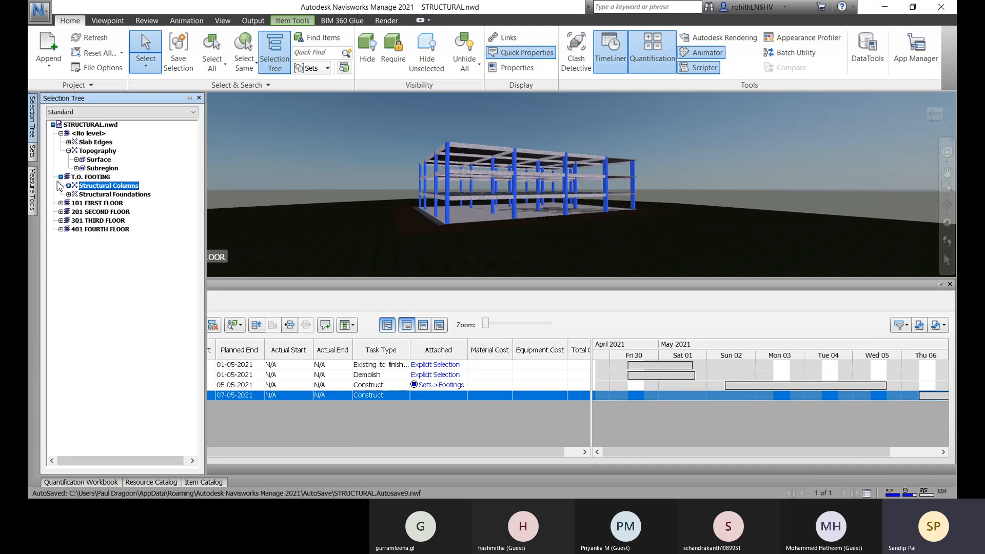
right_click(445, 403)
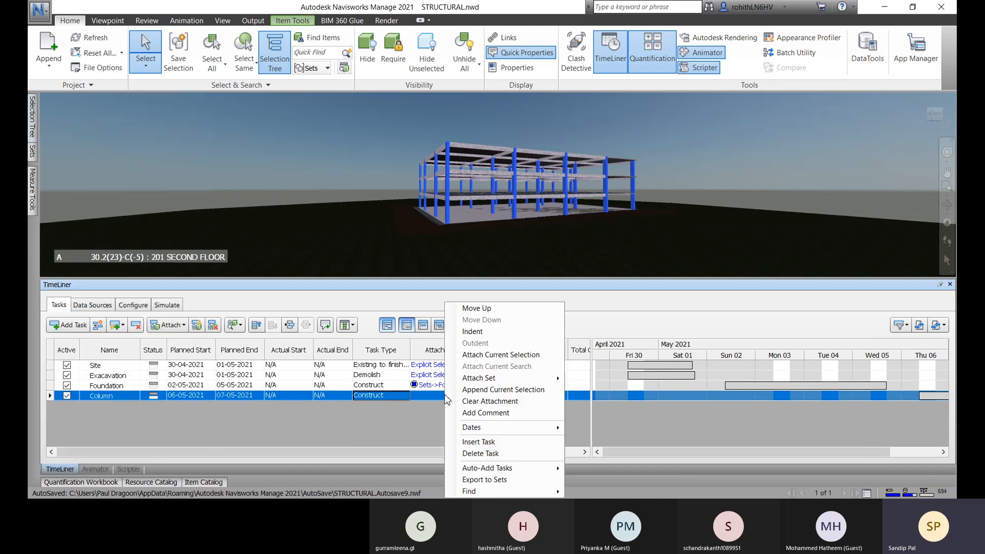
click(488, 359)
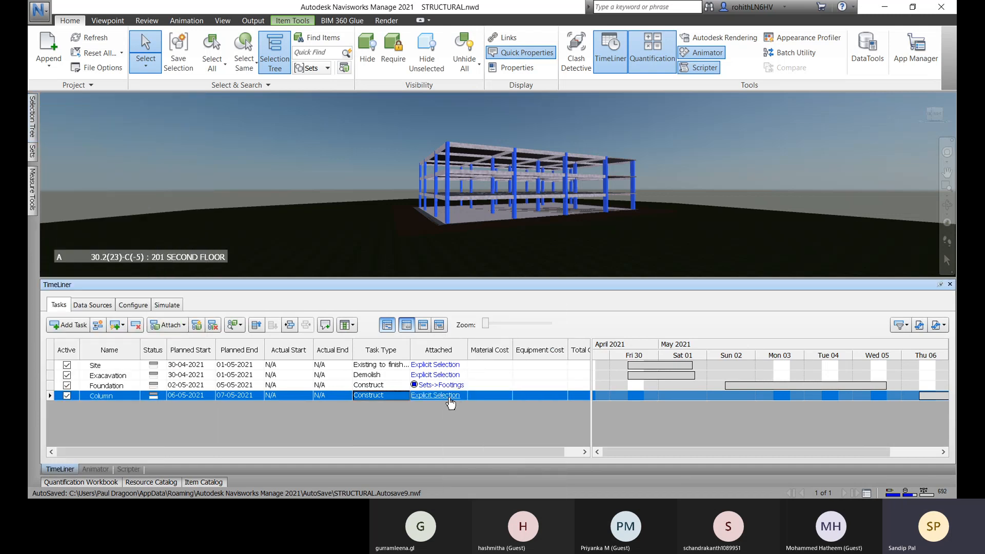
- Check the Column task's attached elements in the model, clear the selection and slightly widen the task table
click(361, 177)
click(435, 395)
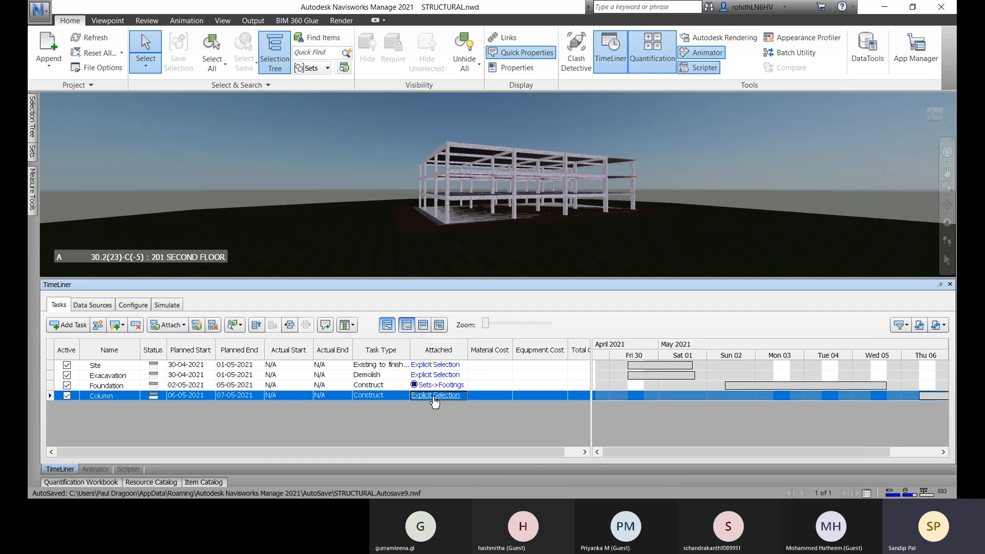
click(395, 149)
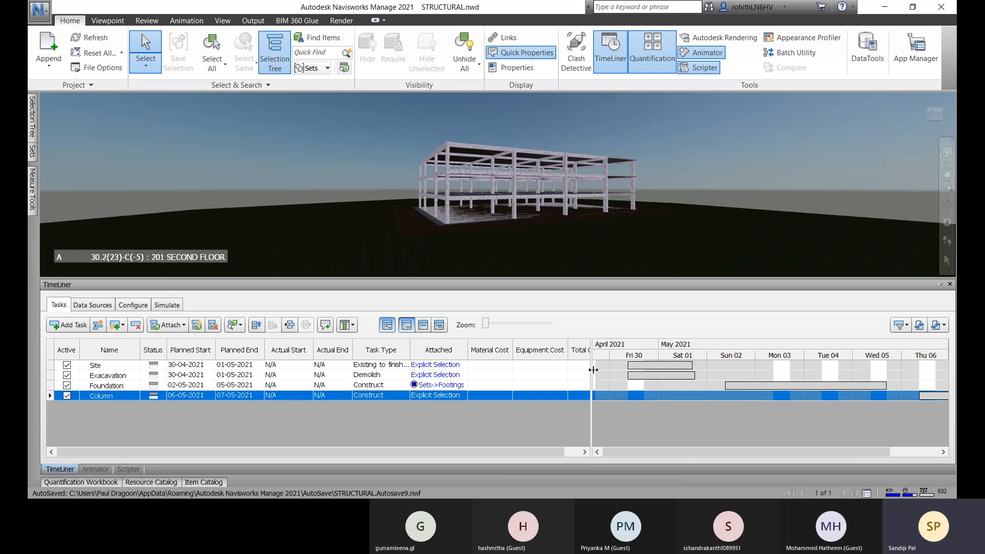
drag(592, 375, 598, 374)
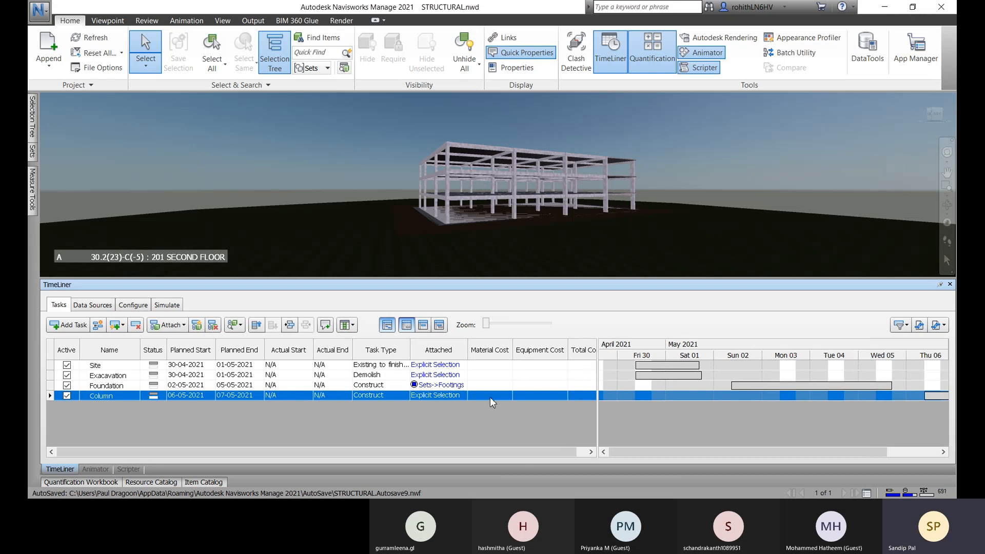
click(110, 424)
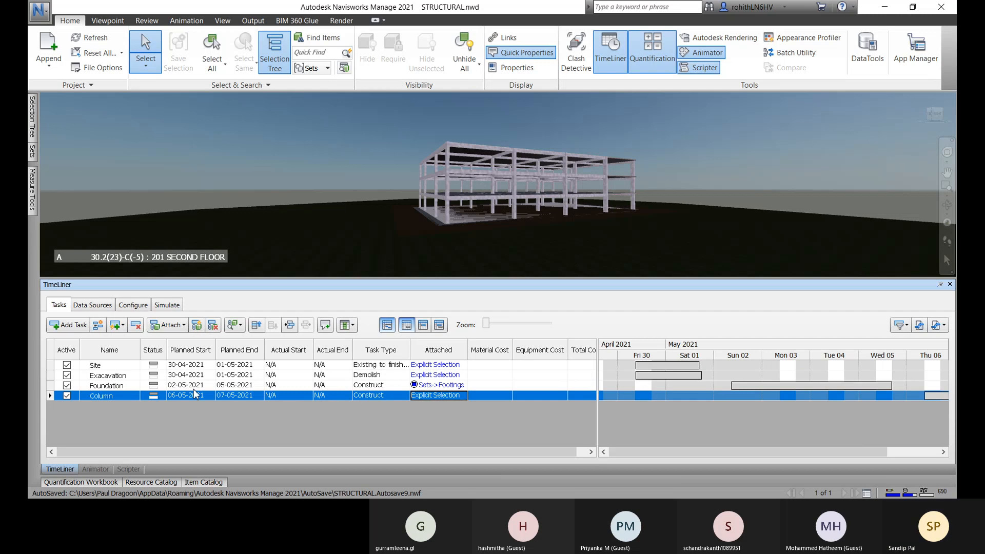
- Add a new TimeLiner task named Foundation Framings below the Column task
click(69, 325)
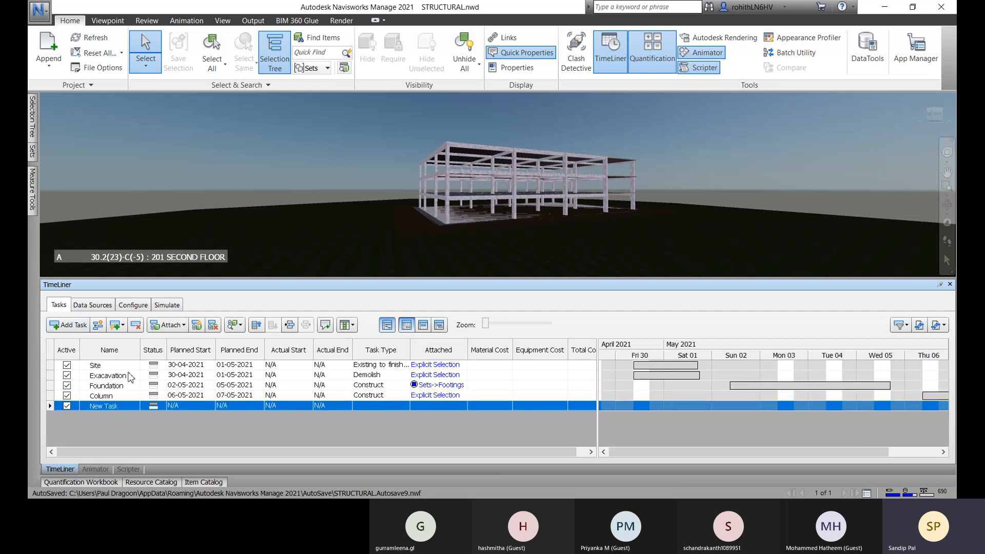
click(122, 407)
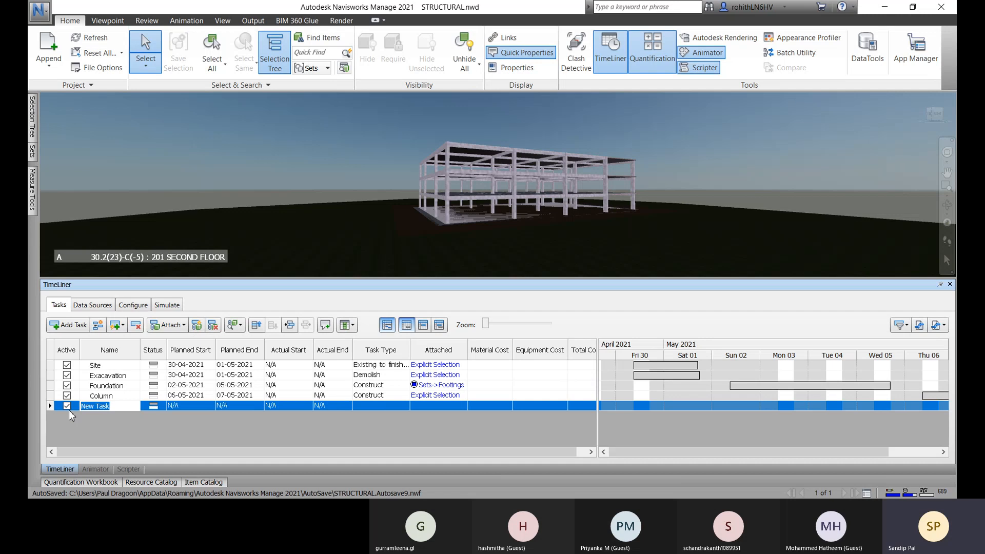
text(Foundation Framin)
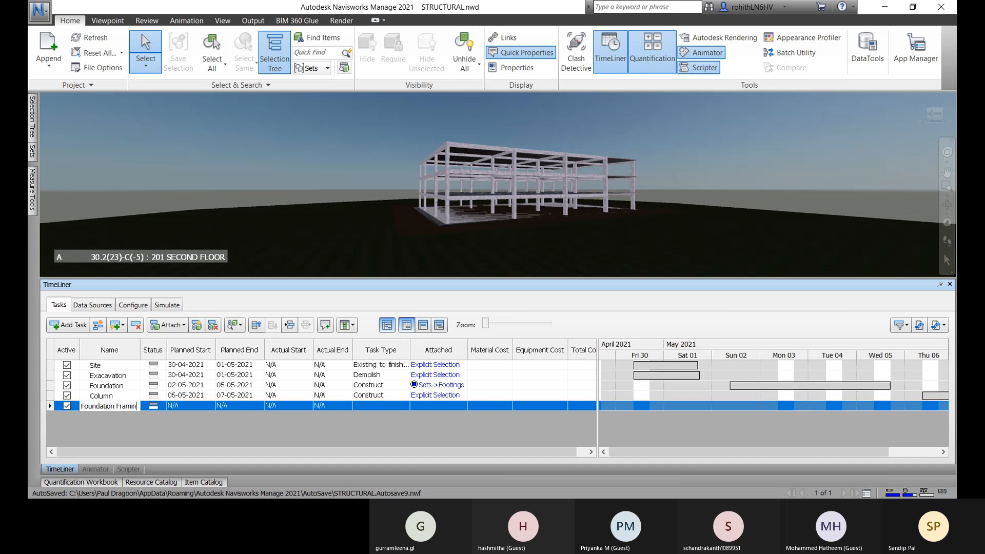
text(gs)
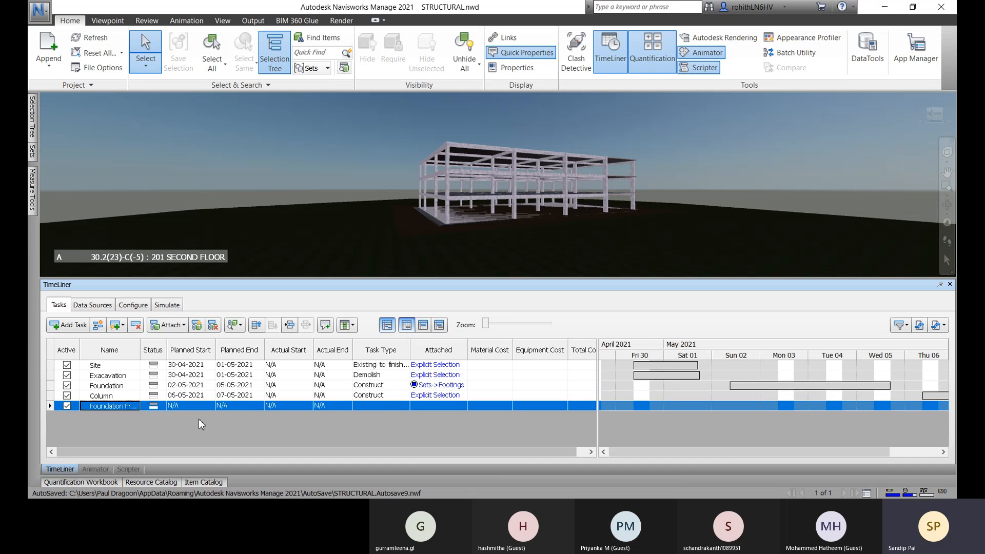
- Schedule the Foundation Framings task from 08-05-2021 to 09-05-2021 and set its task type to Construct
click(208, 406)
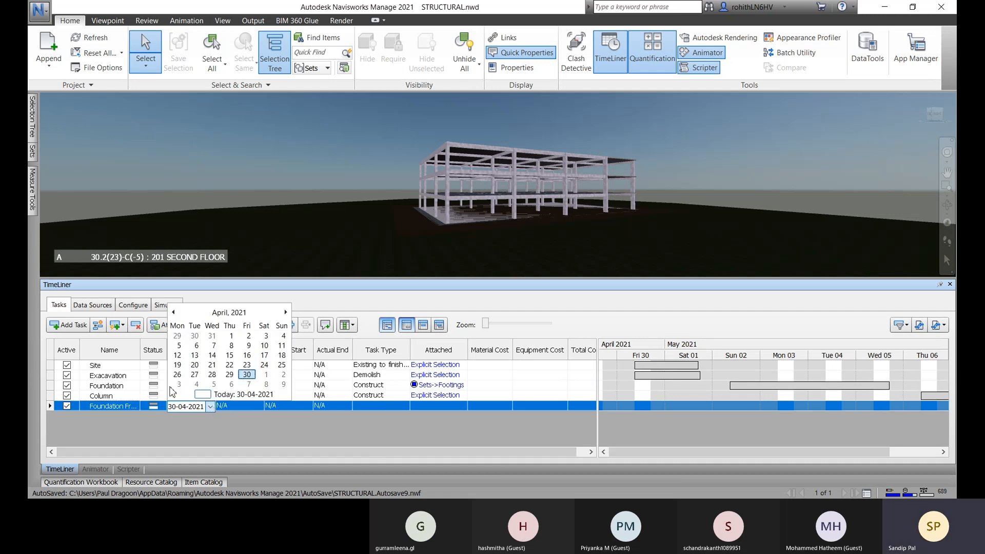
click(266, 384)
click(248, 409)
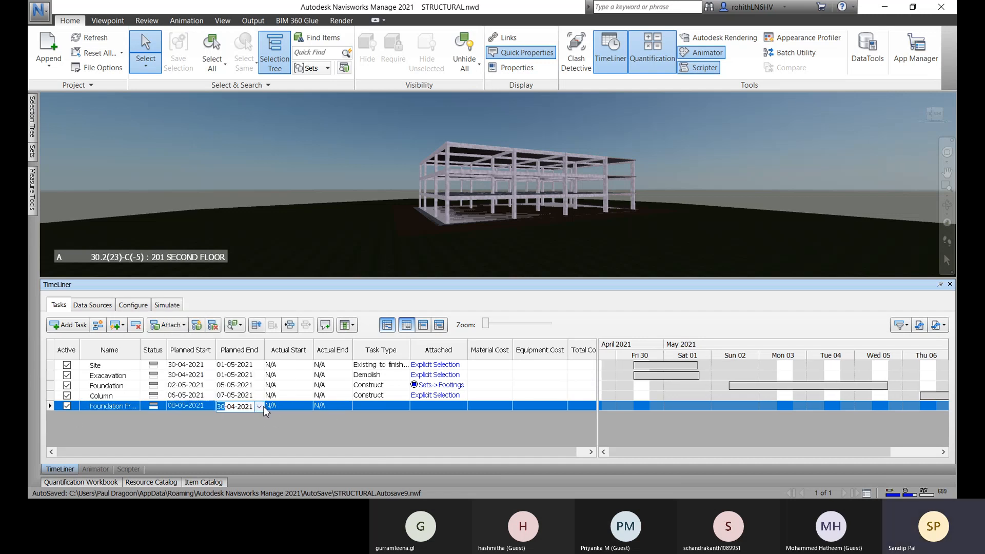
click(259, 406)
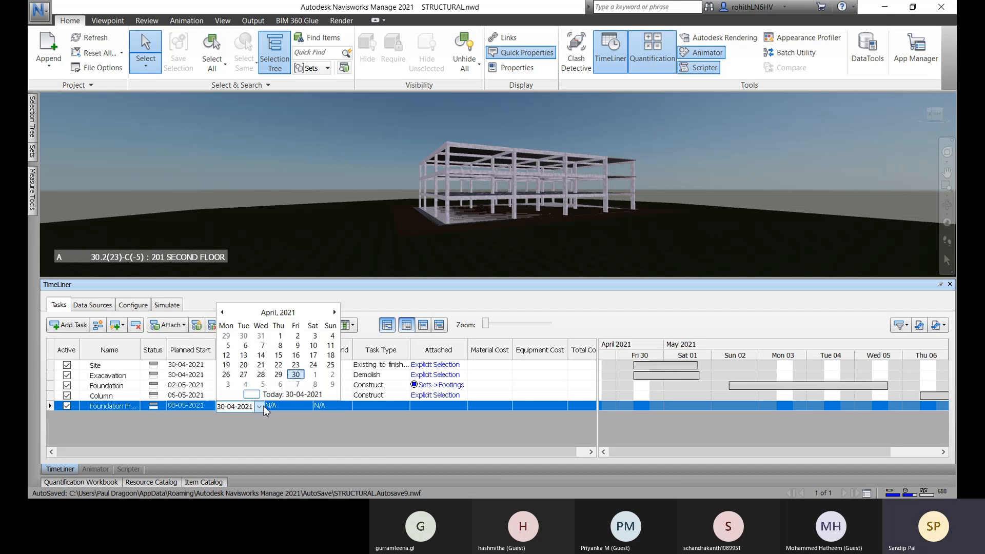
click(333, 386)
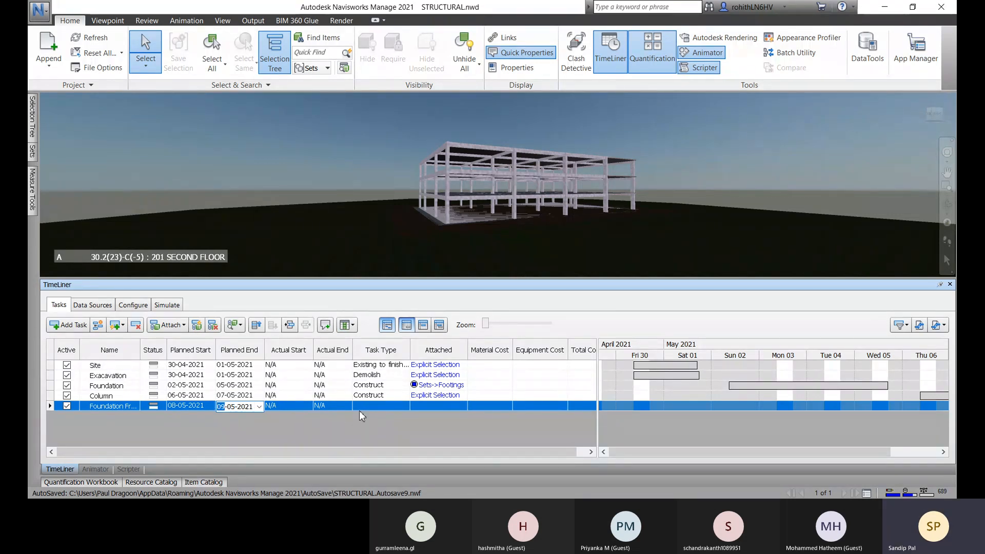
click(372, 405)
click(405, 406)
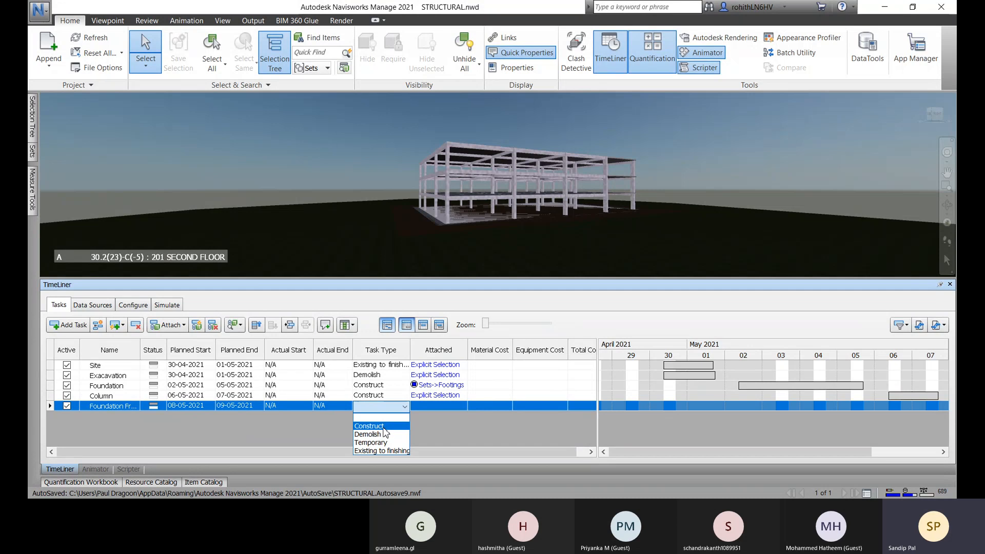
click(384, 427)
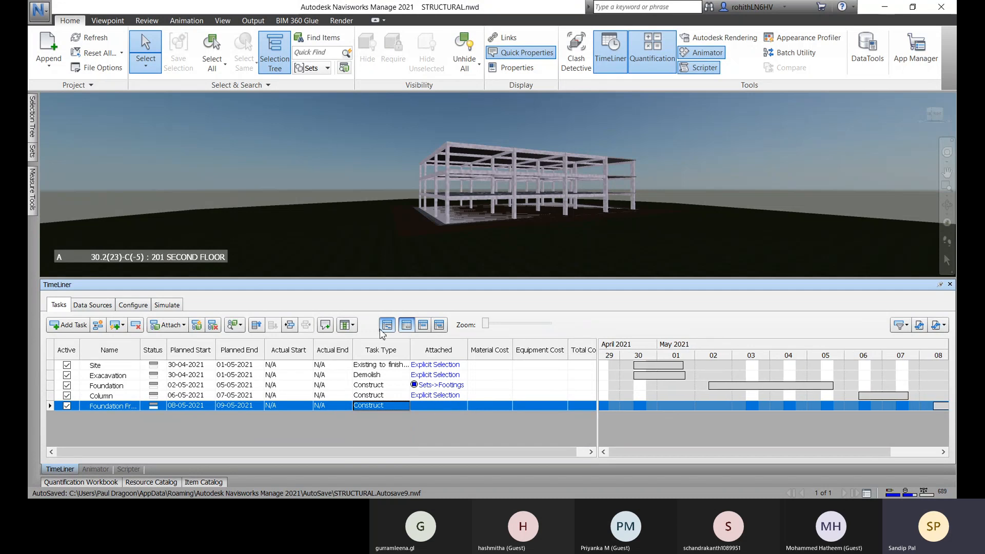
- Select the Structural Framing under 101 FIRST FLOOR and attach the current selection to the Foundation Framings task
mouse_move(482, 251)
middle_down()
mouse_move(468, 105)
mouse_move(484, 181)
mouse_move(574, 167)
mouse_move(598, 176)
middle_up()
mouse_move(35, 136)
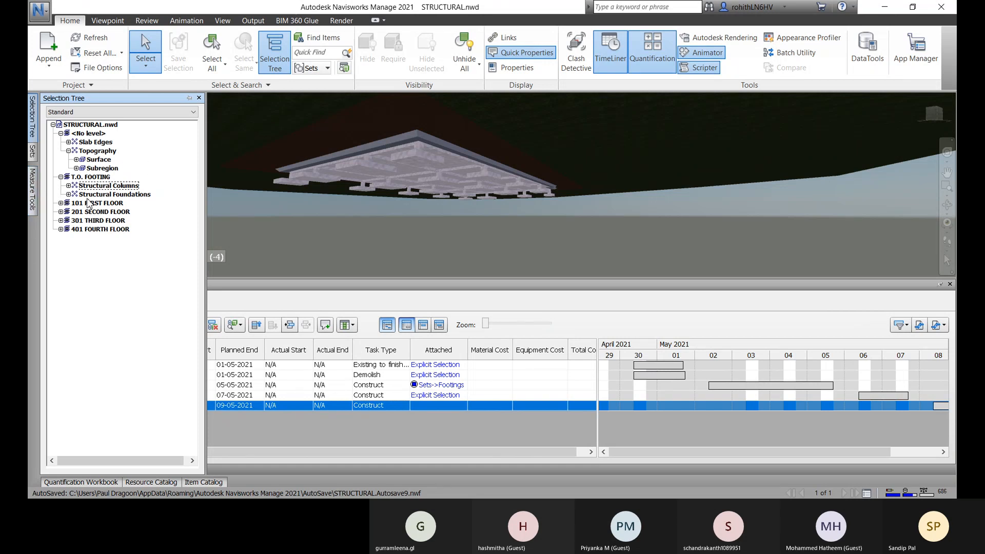
click(328, 163)
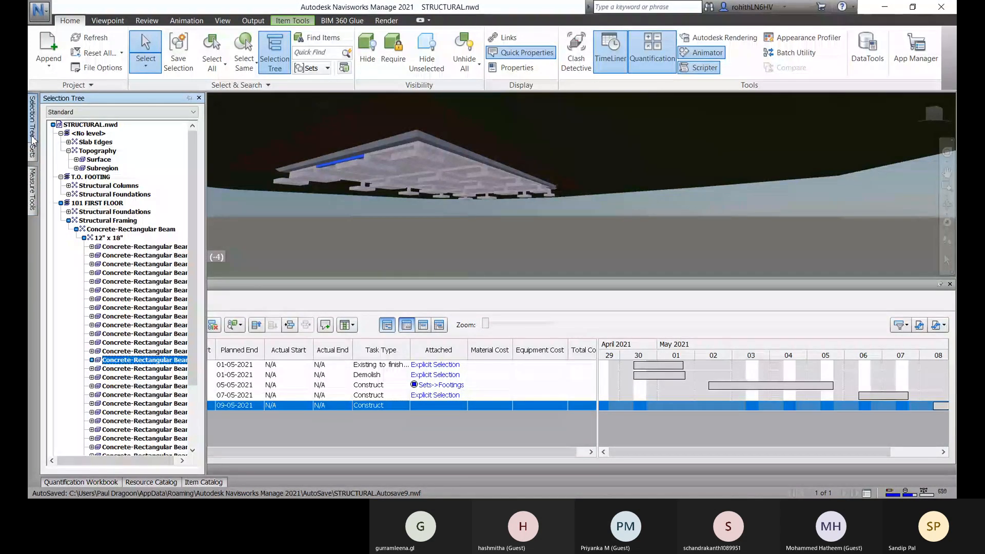
click(98, 221)
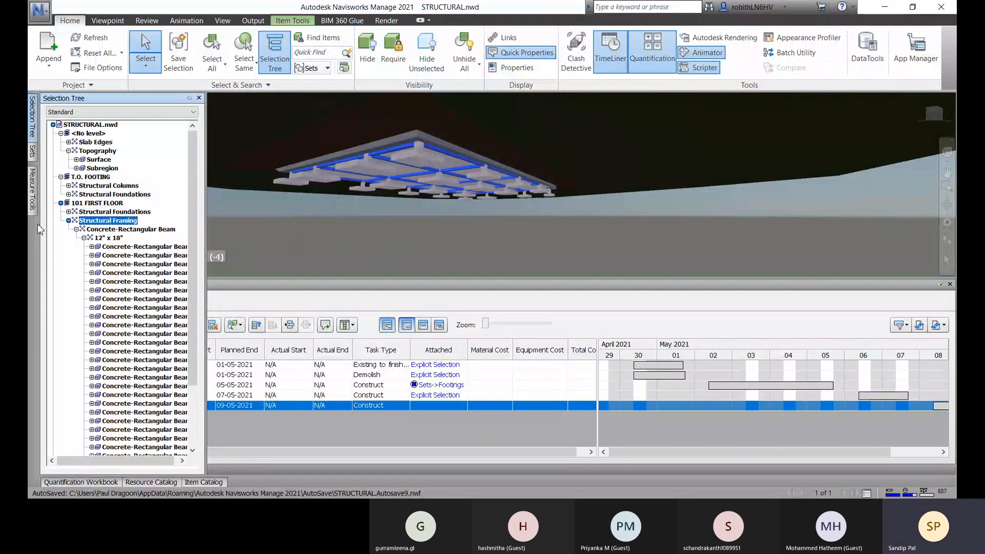
click(84, 238)
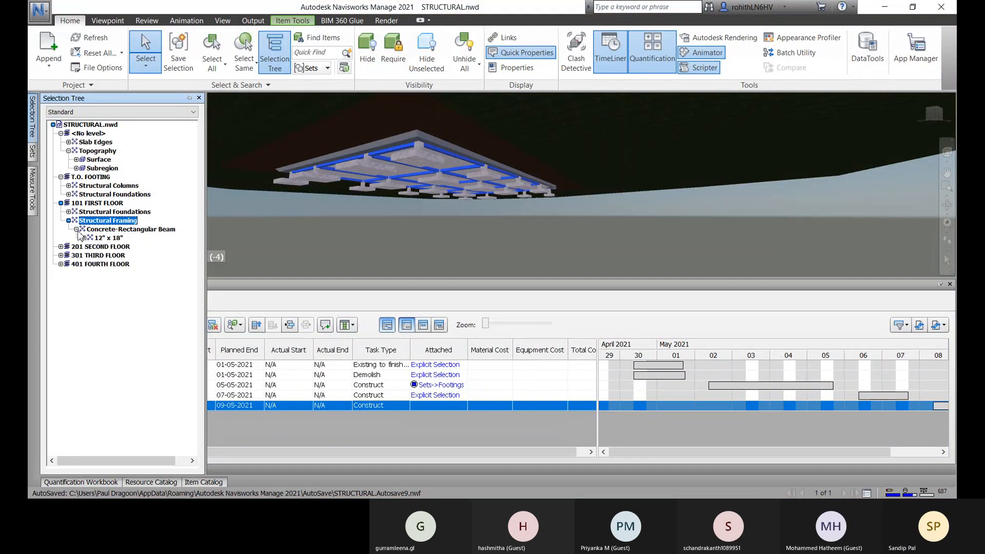
click(76, 230)
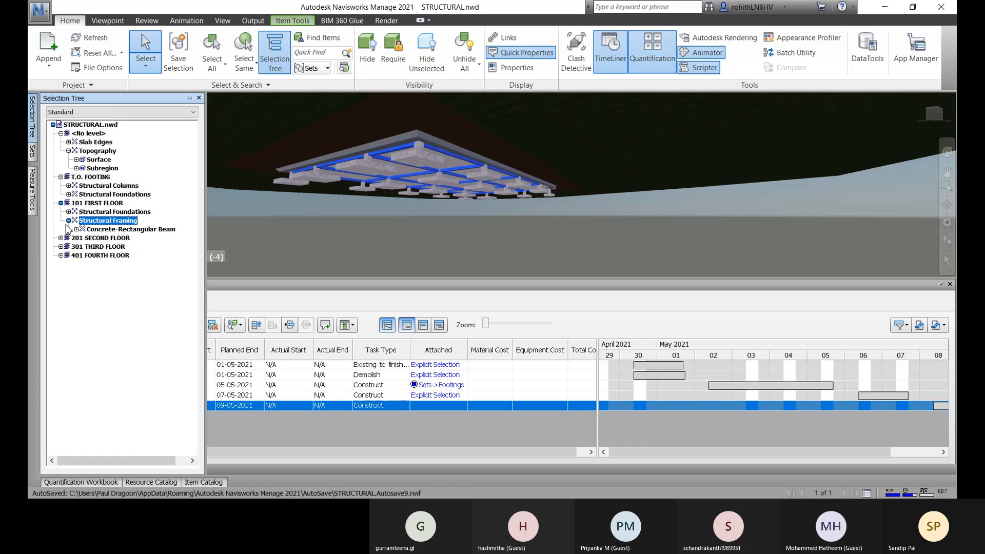
click(68, 221)
mouse_move(460, 222)
shift+middle_down()
mouse_move(413, 222)
mouse_move(410, 200)
mouse_move(437, 185)
mouse_move(472, 228)
shift+middle_up()
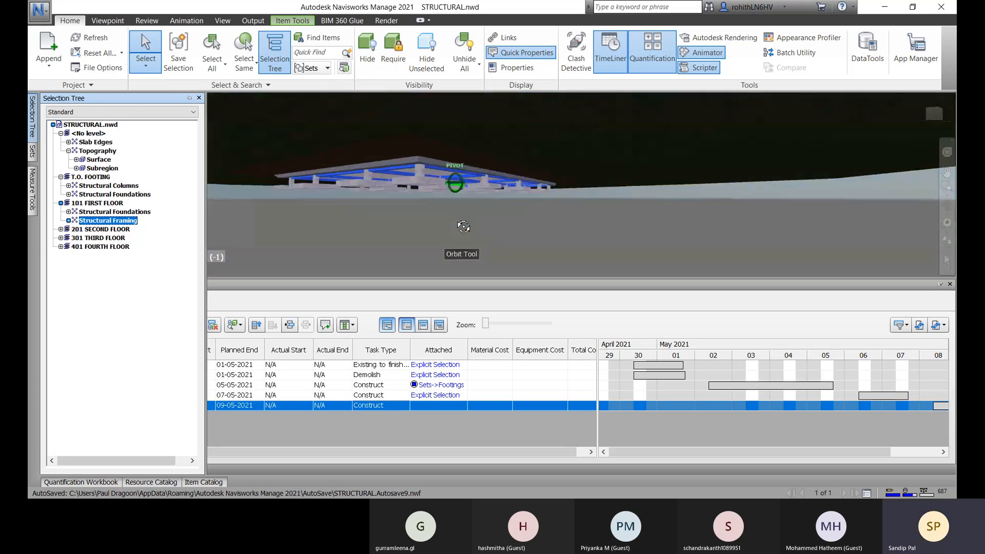
right_click(455, 407)
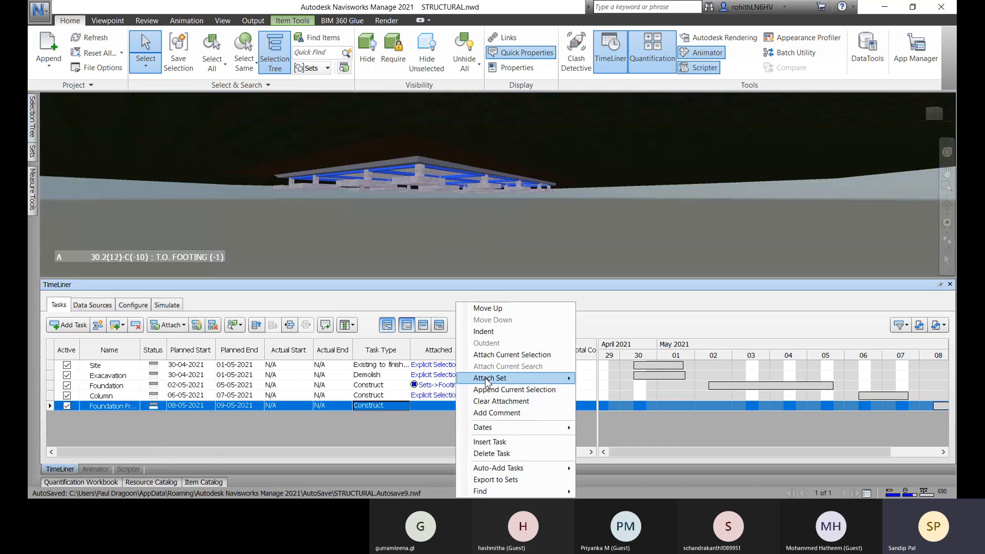
click(502, 356)
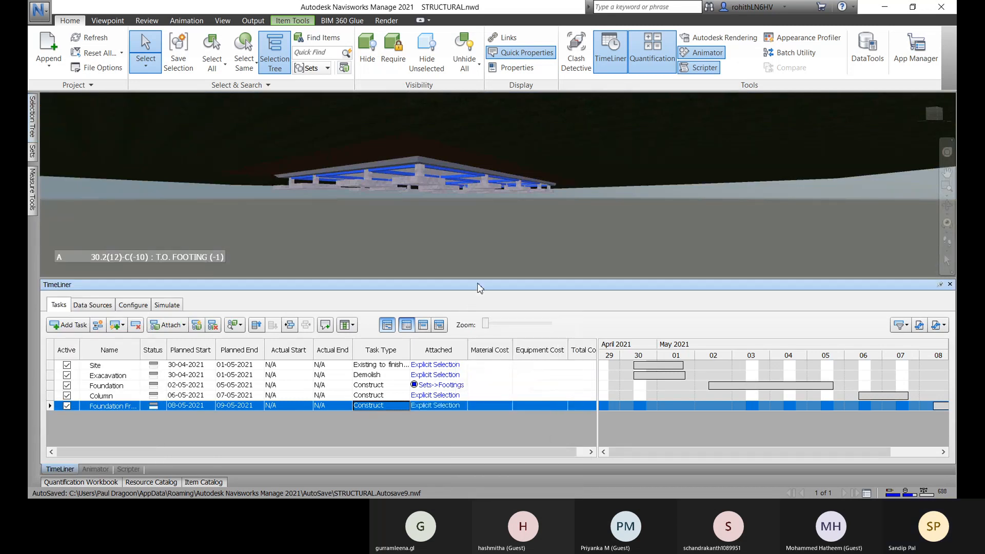
shift+middle_drag(501, 241, 507, 218)
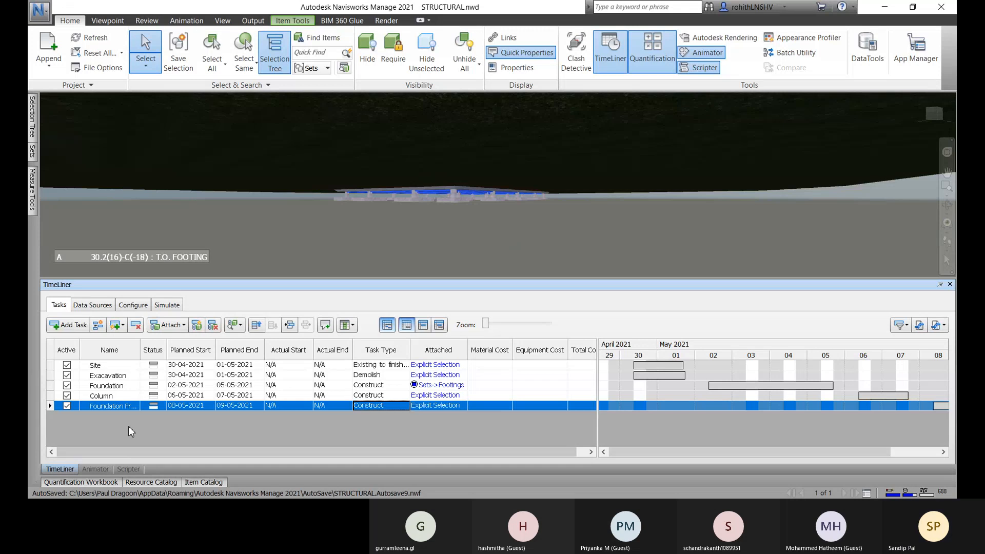
- Add a new TimeLiner task named Fondation Slab below the Foundation Framings task
click(71, 325)
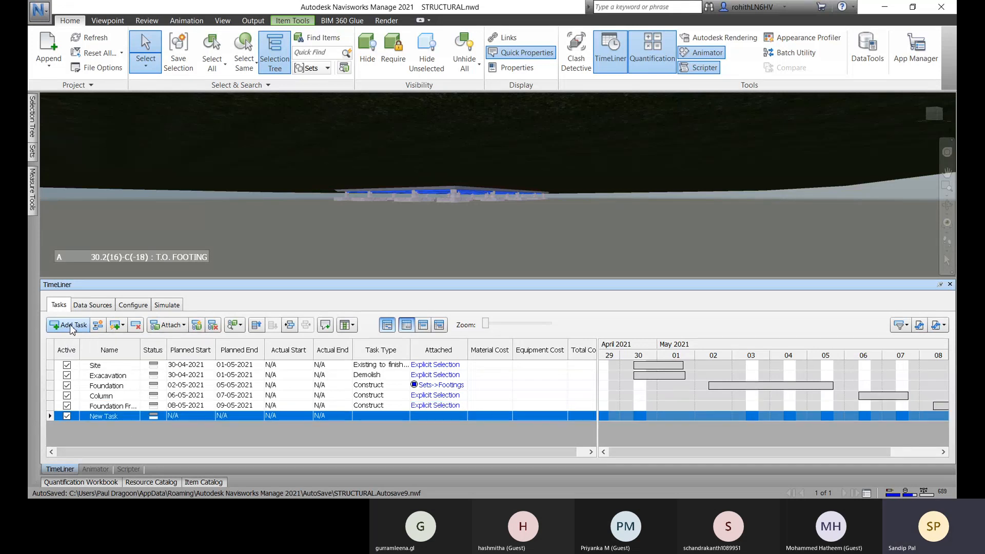
click(129, 417)
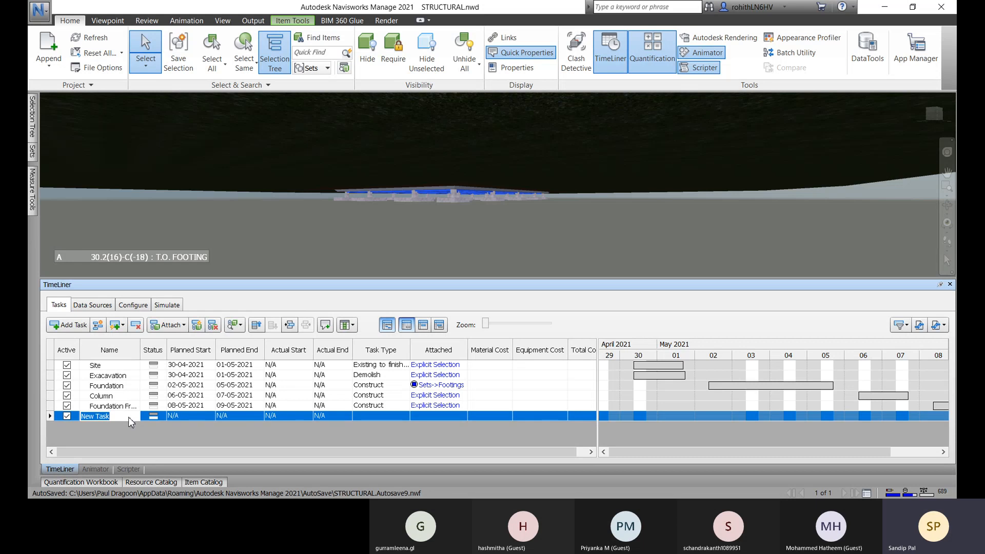
text(Fondation Slab)
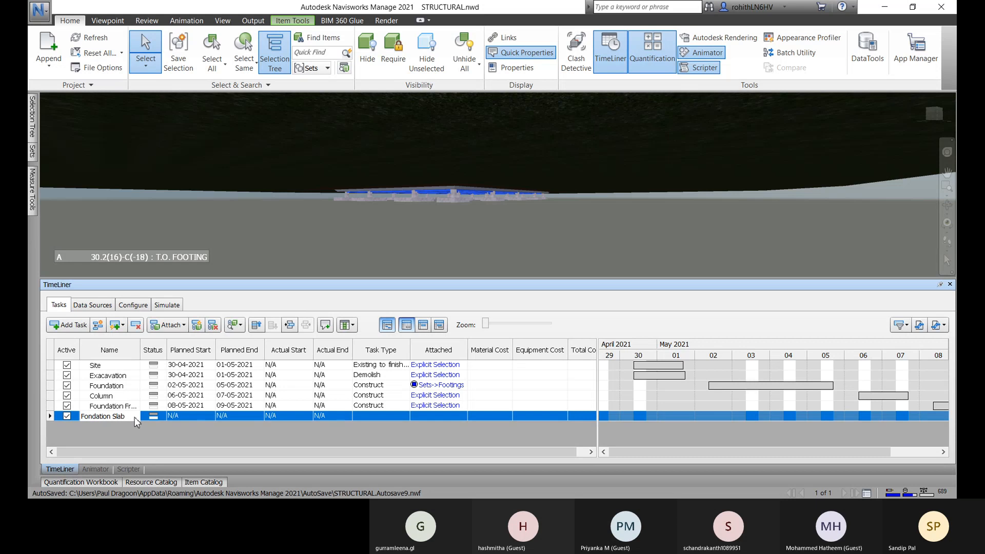
- Set the Fondation Slab task's planned start to 10-05-2021
click(206, 417)
click(212, 418)
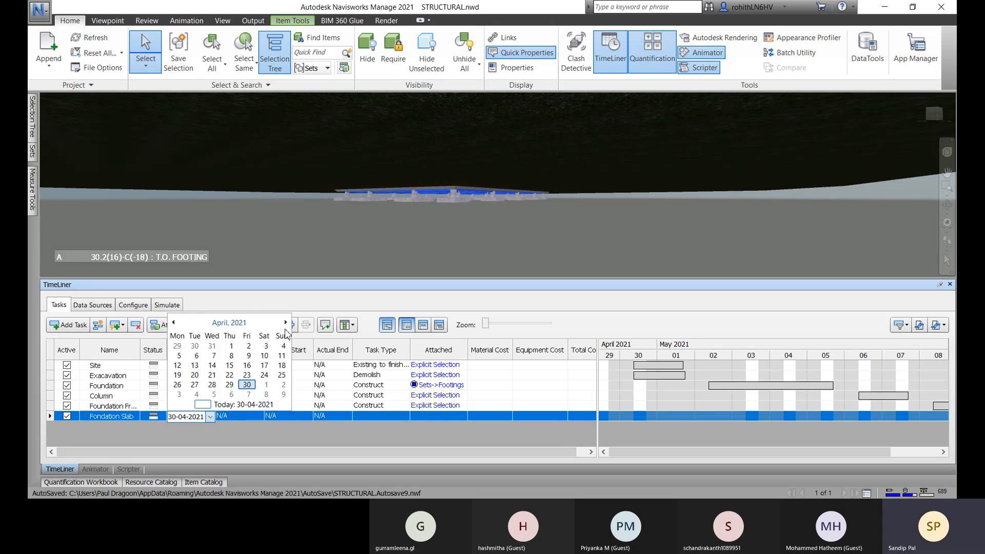
click(266, 384)
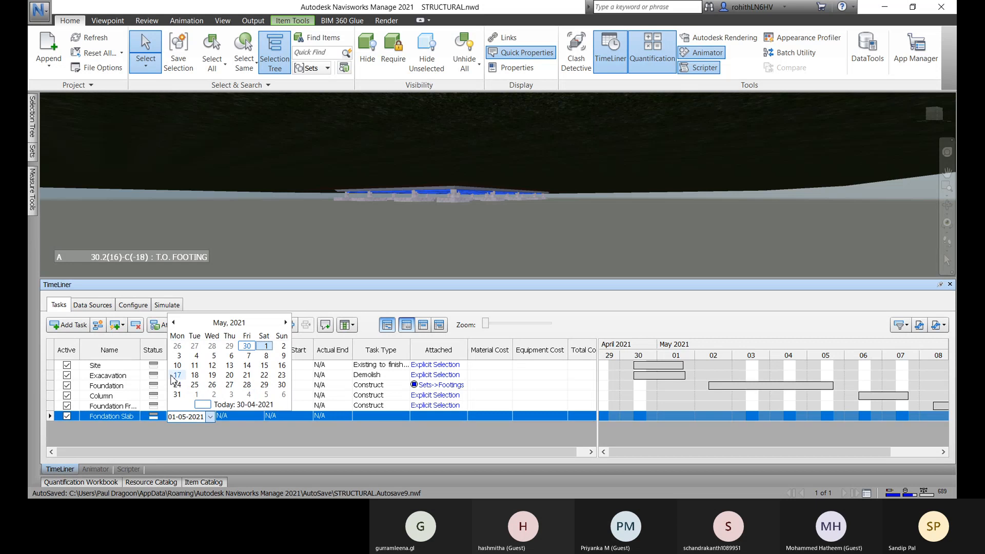
click(173, 323)
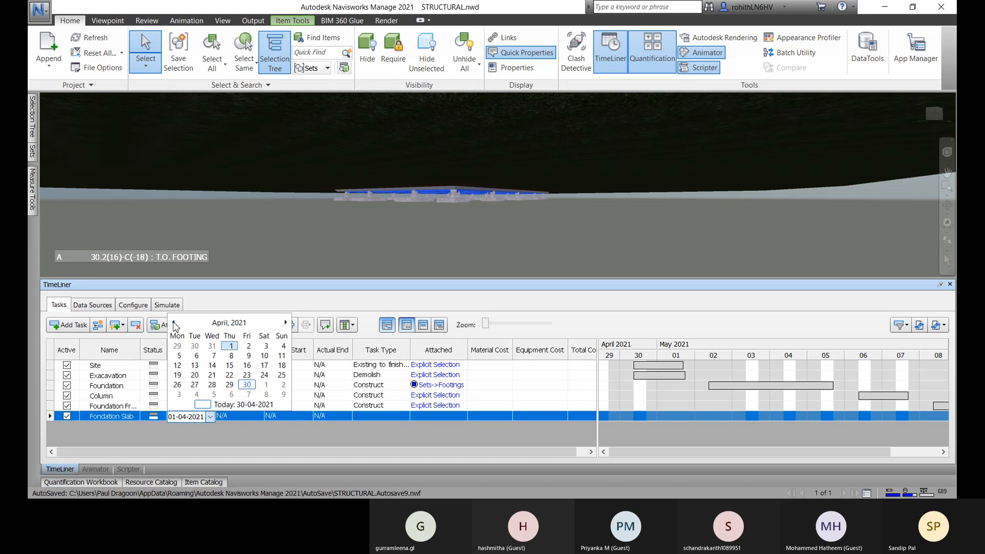
click(285, 322)
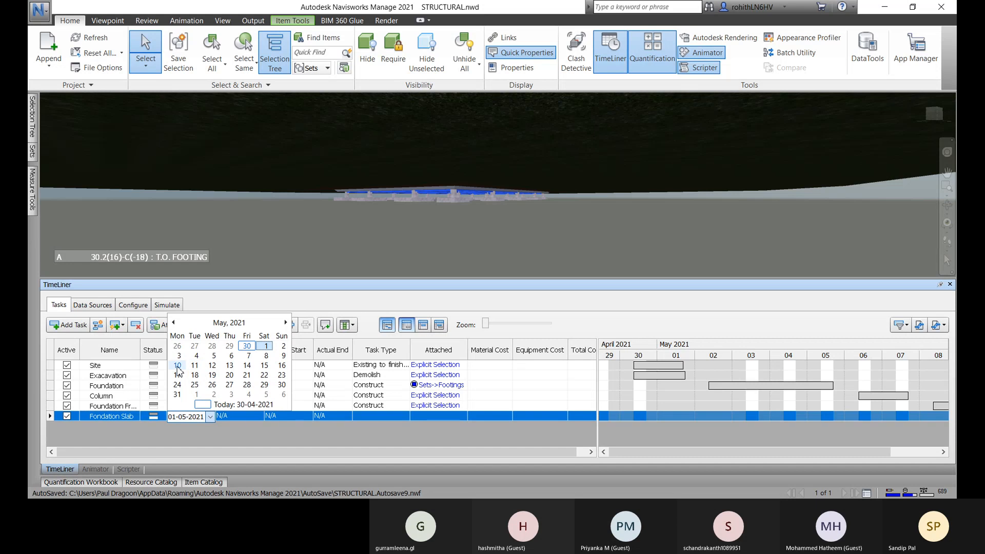
click(223, 365)
- Set the Fondation Slab task's planned end to 12-05-2021 and its task type to Construct
click(260, 415)
click(259, 415)
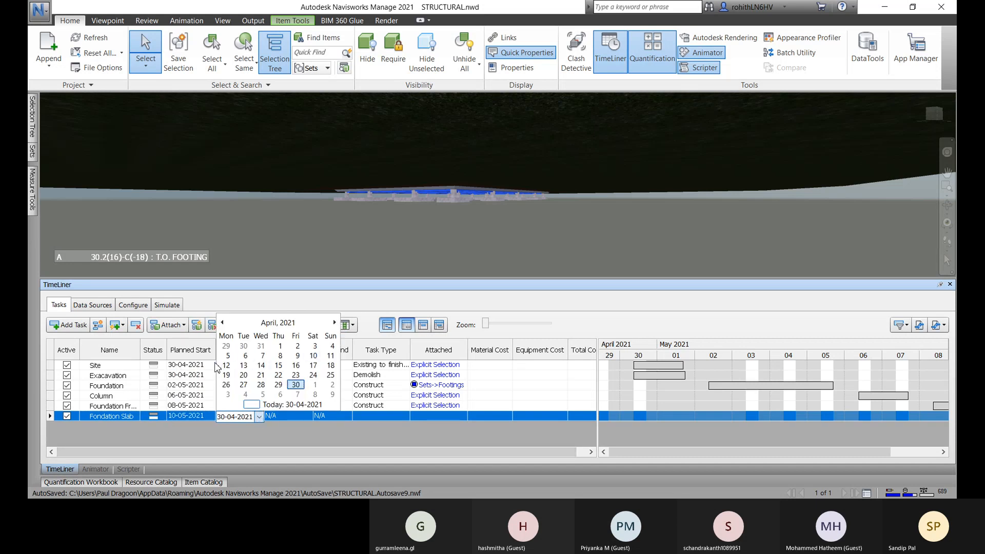
click(315, 385)
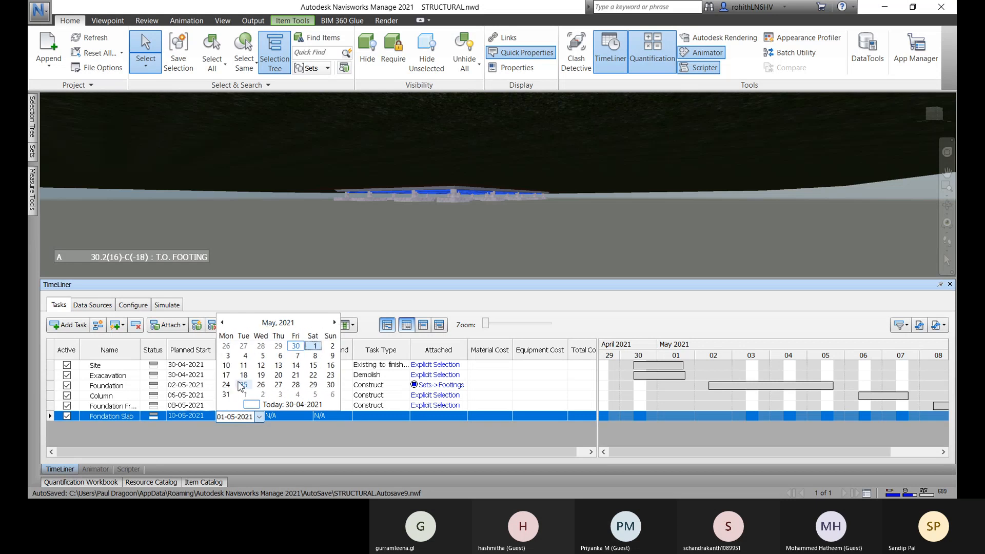
click(261, 365)
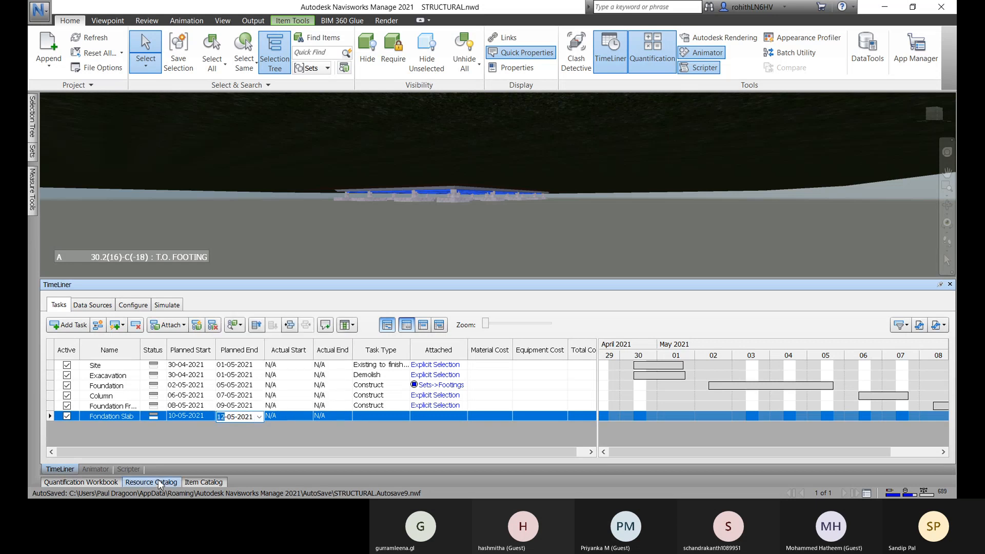
click(369, 420)
click(405, 416)
click(372, 430)
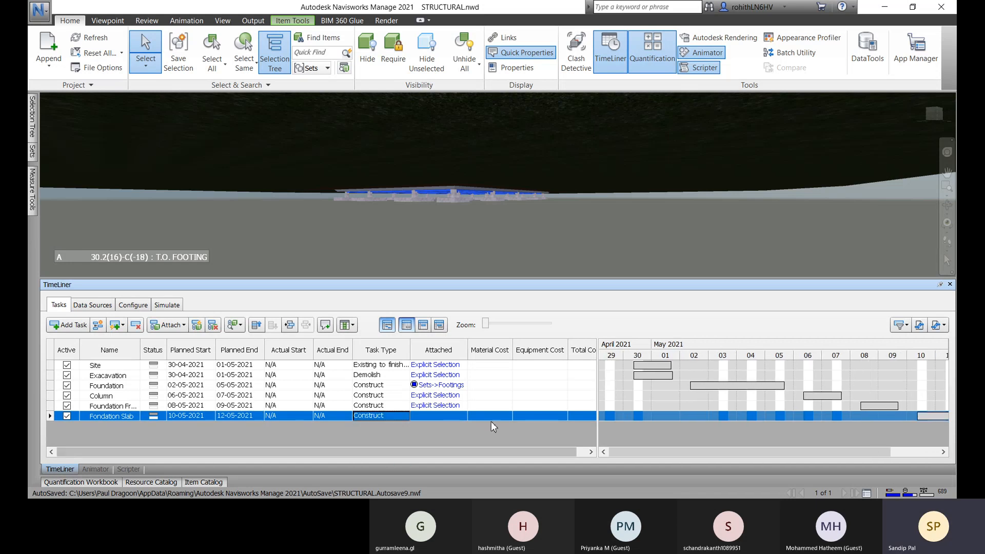
- Select the Foundation Slab under 101 FIRST FLOOR's Structural Foundations and attach the current selection to the Fondation Slab task
mouse_move(31, 124)
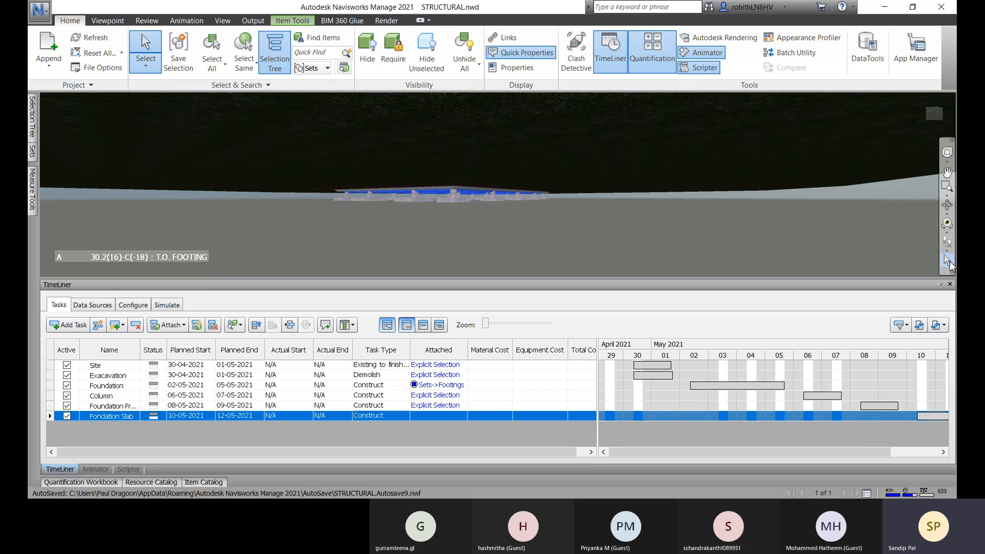
click(135, 175)
mouse_move(33, 118)
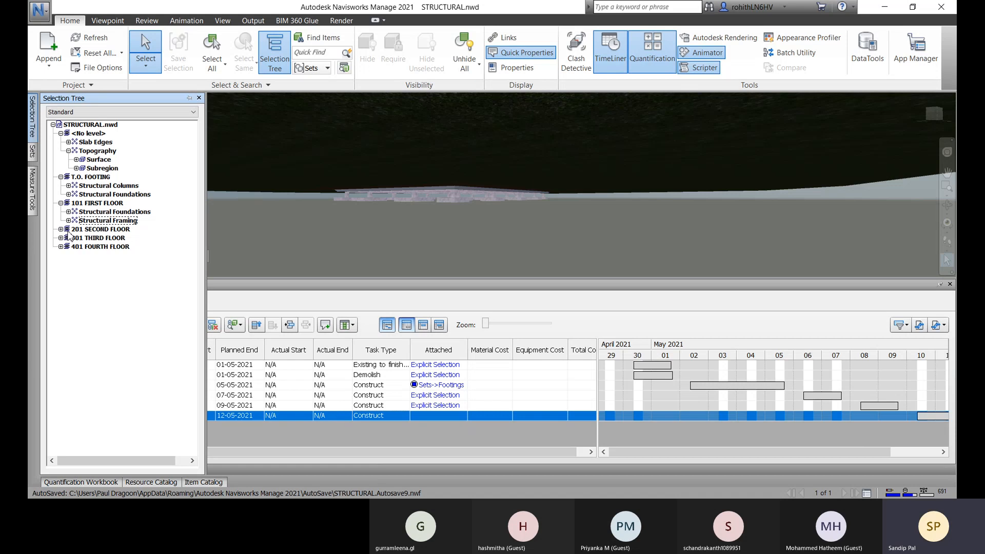
shift+middle_drag(454, 235, 403, 195)
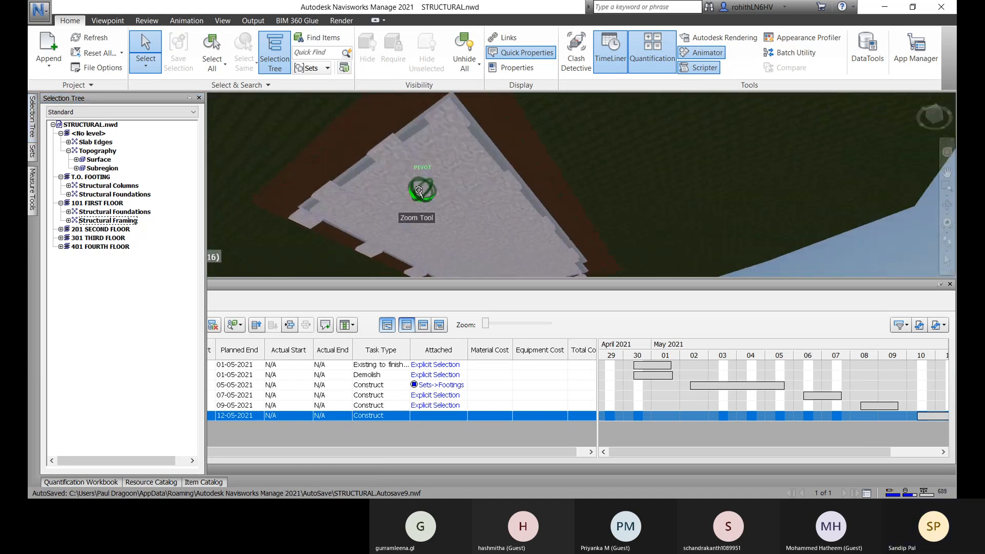
click(381, 194)
mouse_move(32, 117)
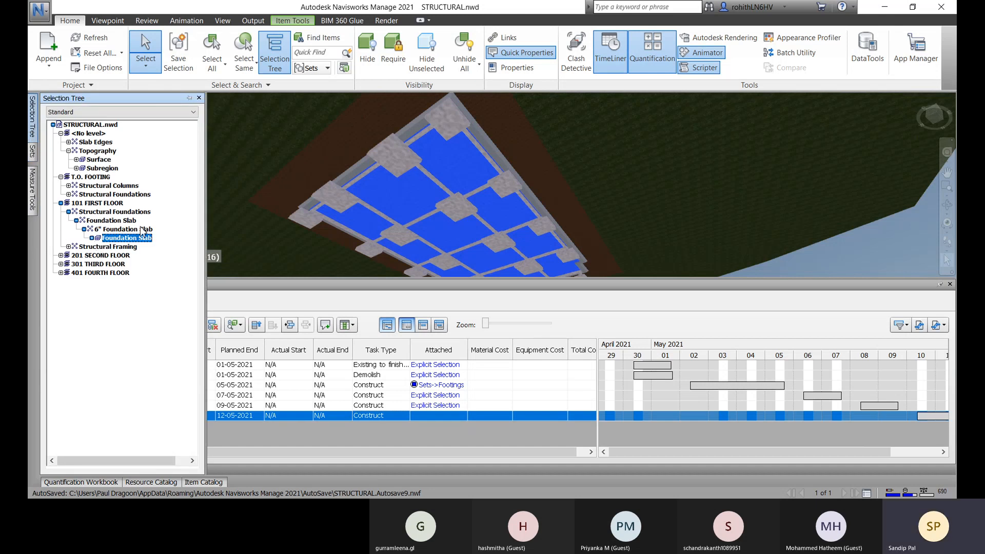
click(77, 221)
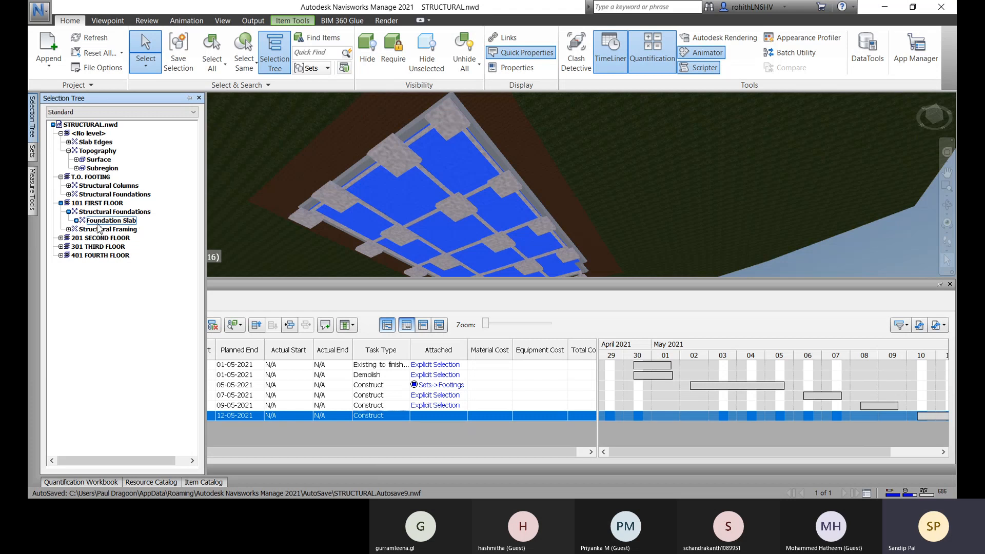
click(104, 221)
shift+middle_drag(582, 201, 562, 219)
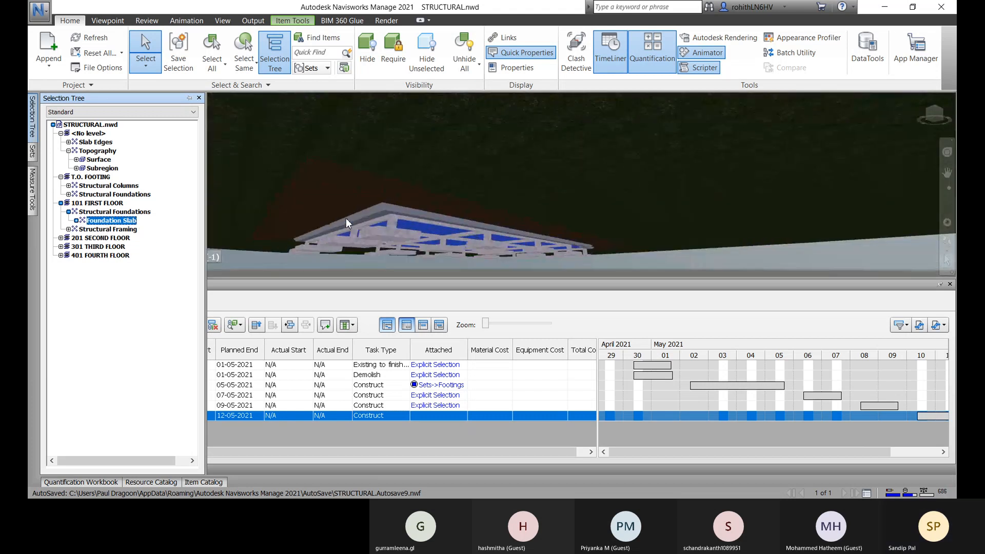
click(363, 214)
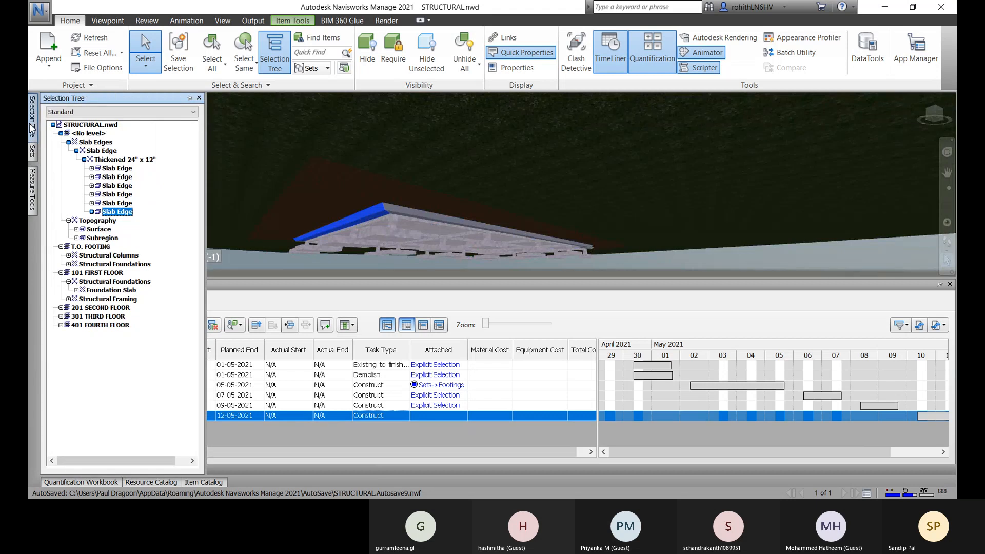
click(109, 290)
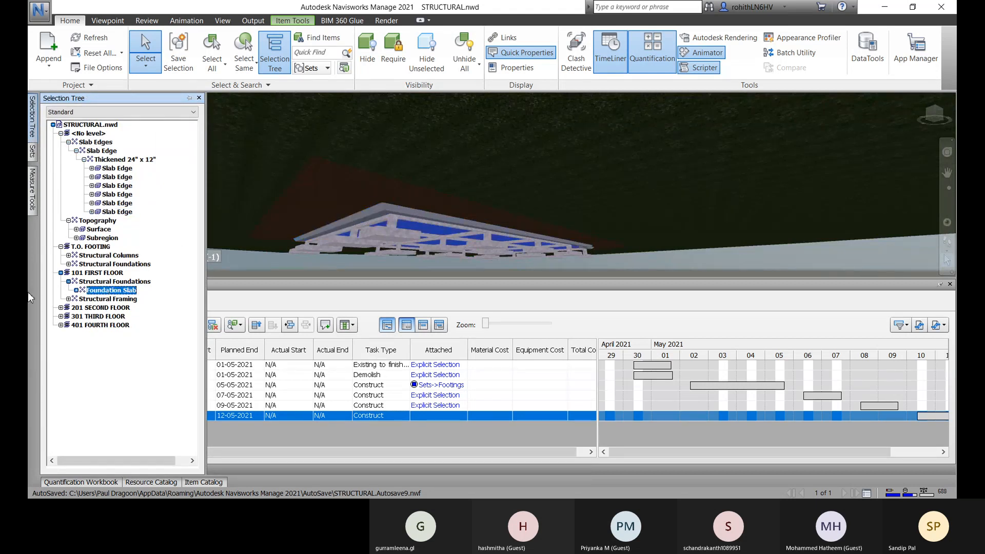
right_click(440, 419)
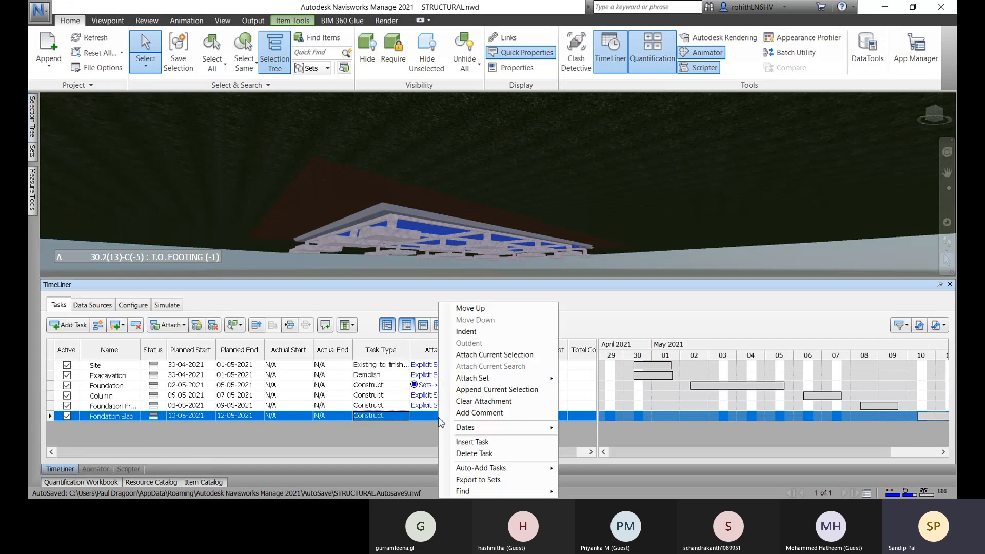
click(471, 355)
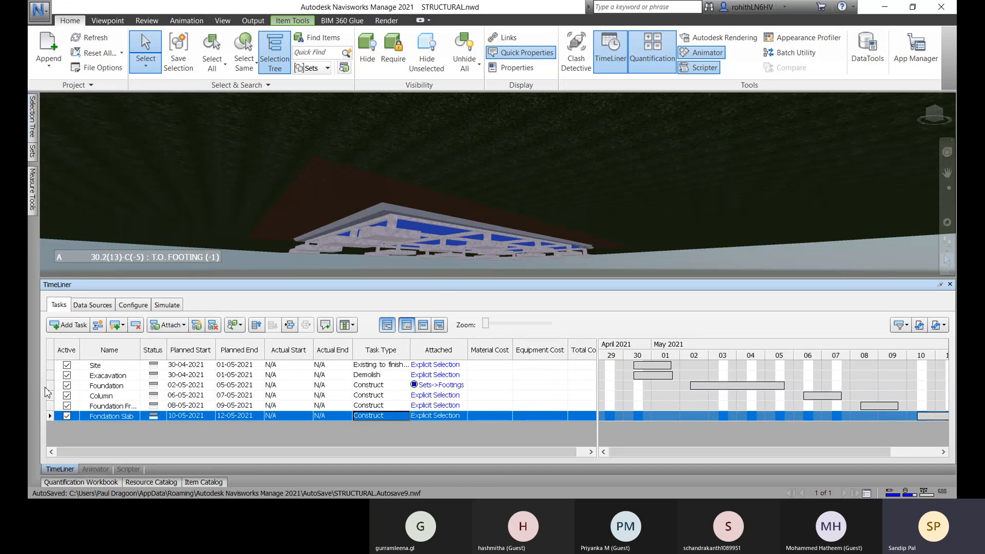
- Add a new TimeLiner task named Slab Edge below the Fondation Slab task
click(69, 326)
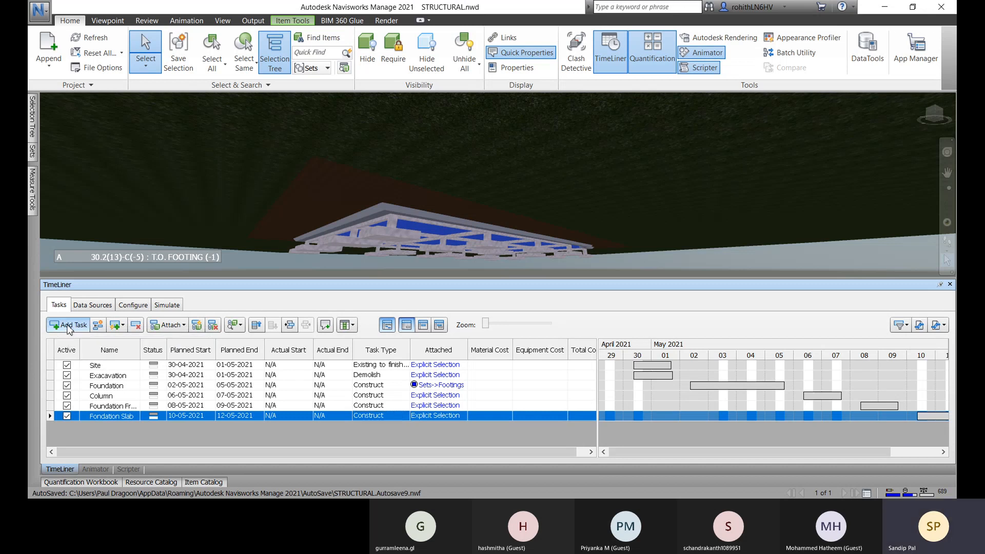
click(121, 425)
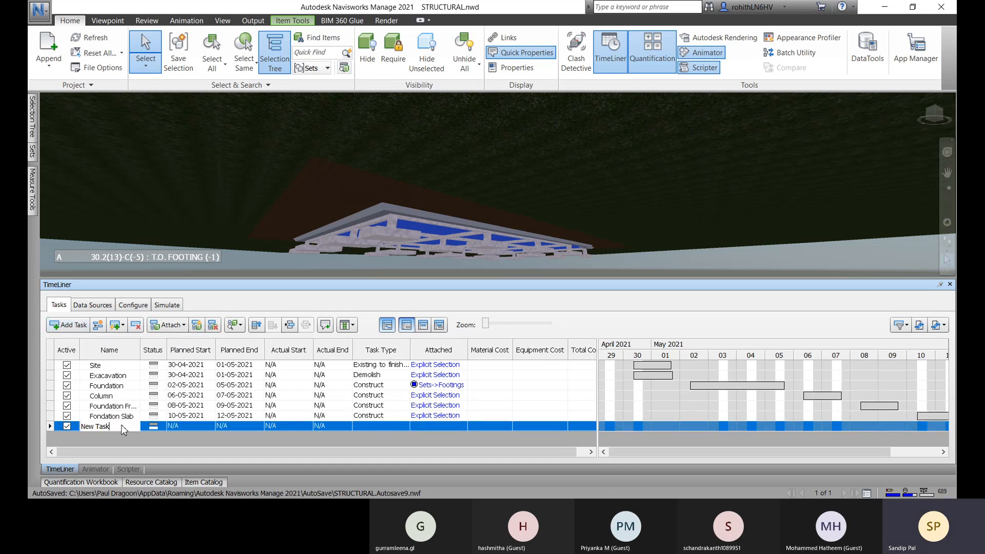
drag(116, 427, 80, 428)
text(Slab Edge)
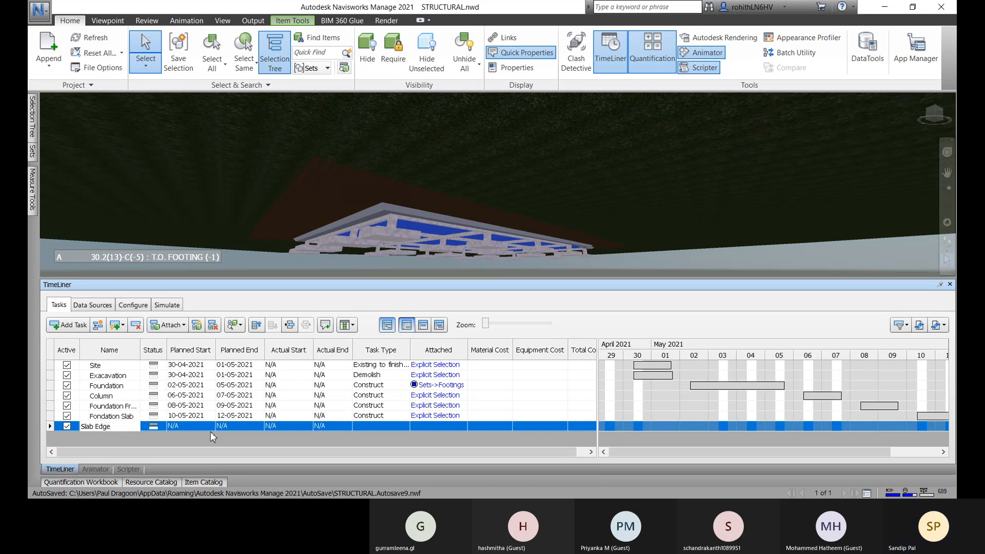
- Set the Slab Edge task's planned start to 12-05-2021
click(208, 429)
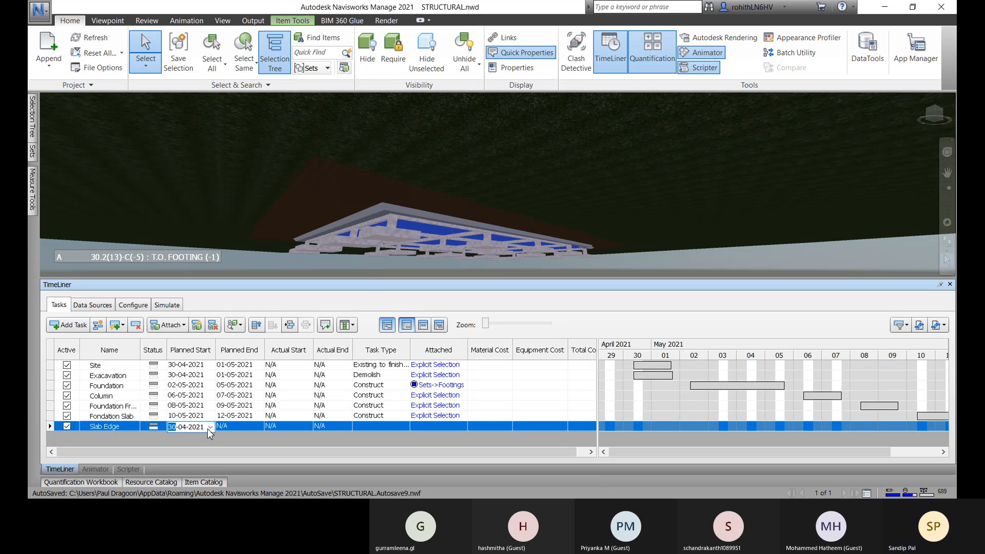
click(209, 429)
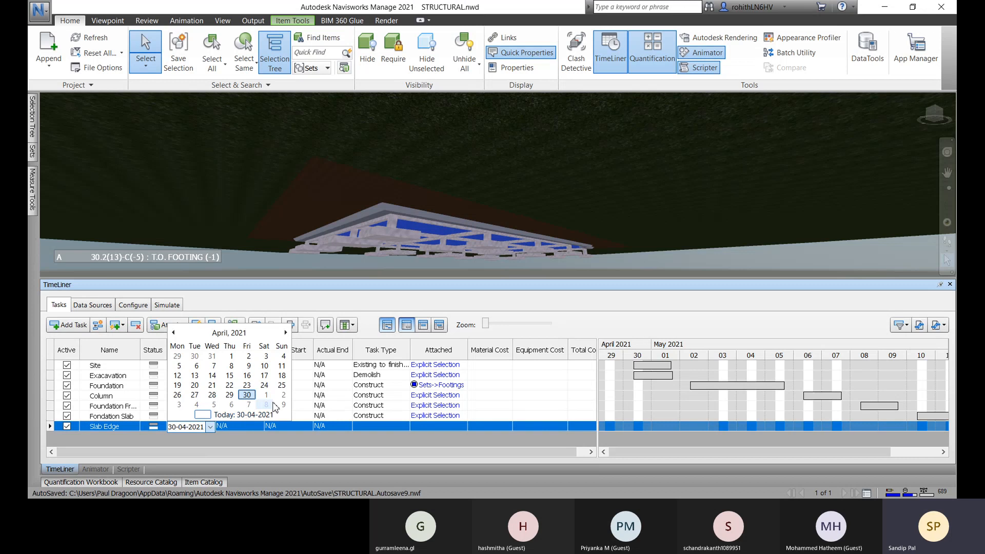
click(285, 333)
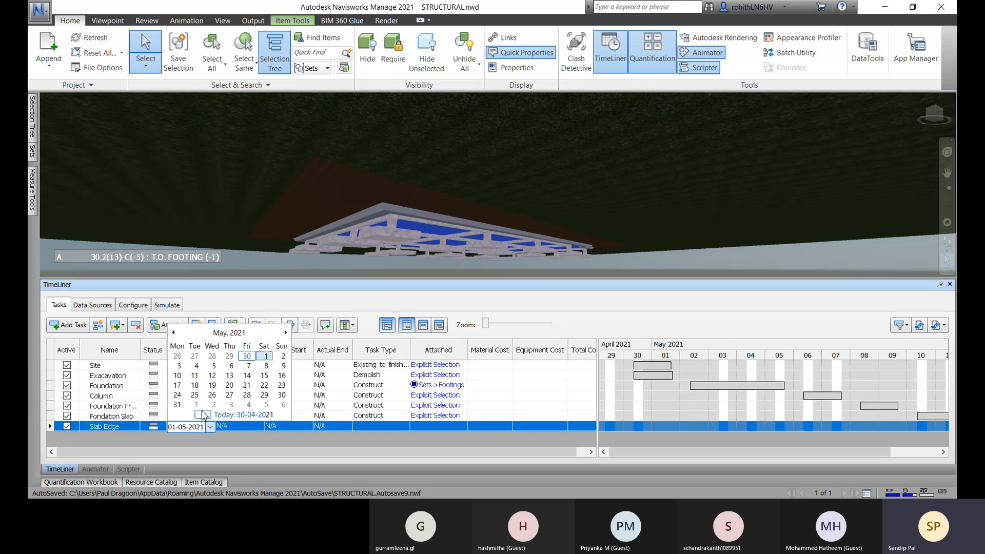
click(212, 376)
- Set the Slab Edge task's planned end to 13-04-2021 and its task type to Construct
click(257, 427)
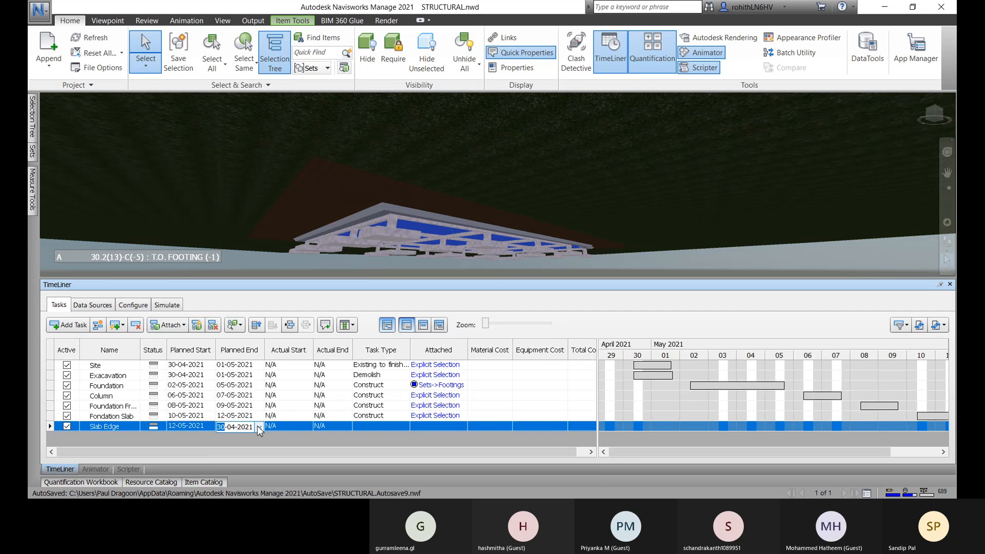
click(258, 427)
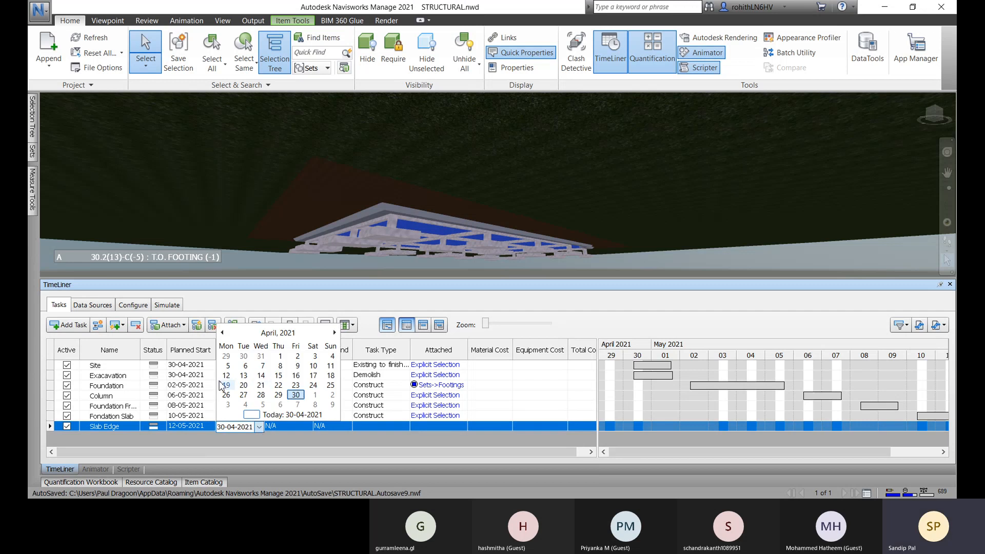
click(243, 375)
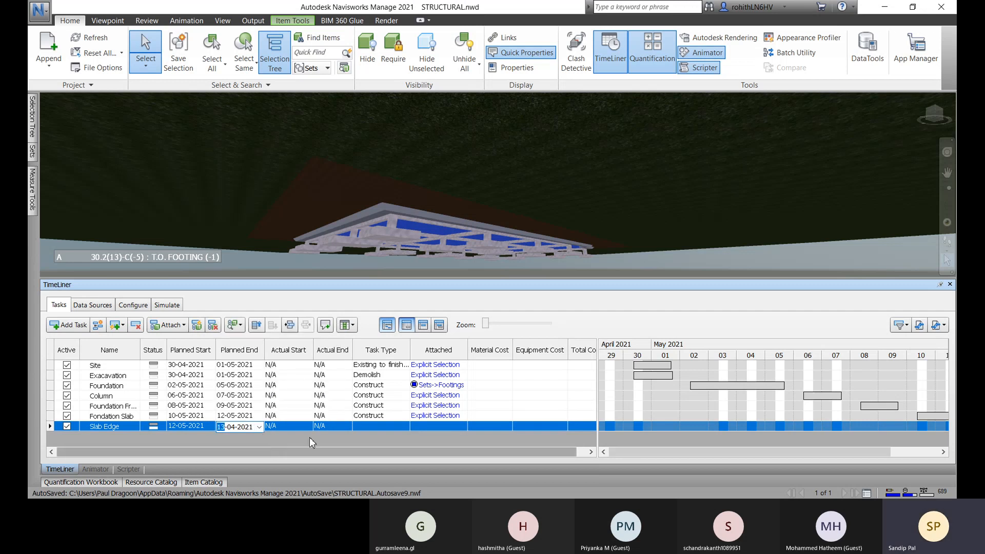
click(402, 427)
click(405, 427)
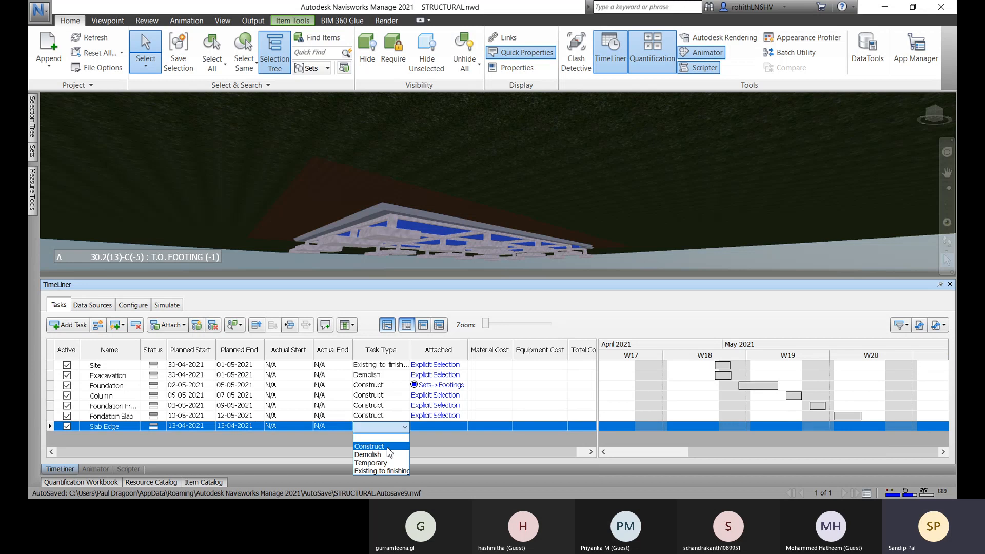
click(388, 447)
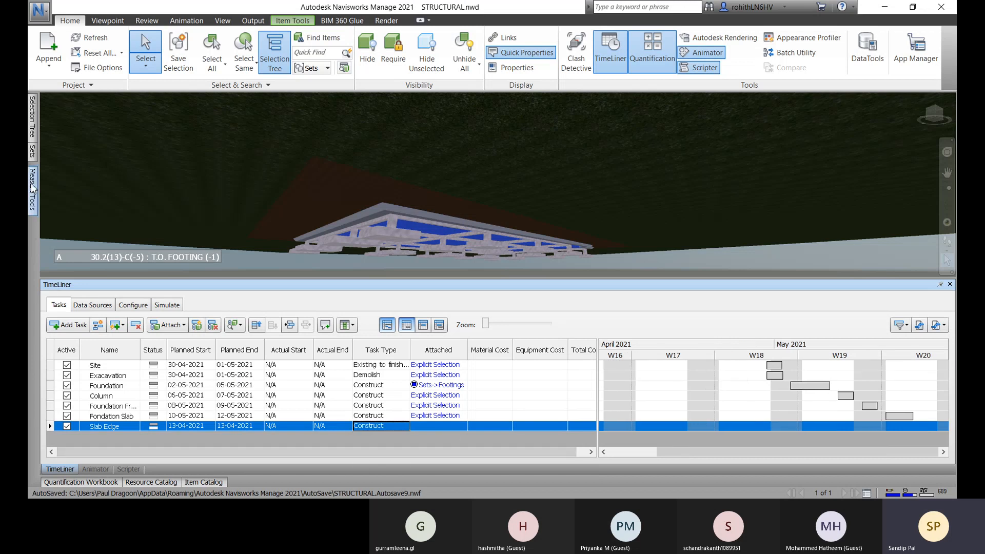
- Select the Slab Edge group under <No level>'s Slab Edges and attach the current selection to the Slab Edge task
click(32, 131)
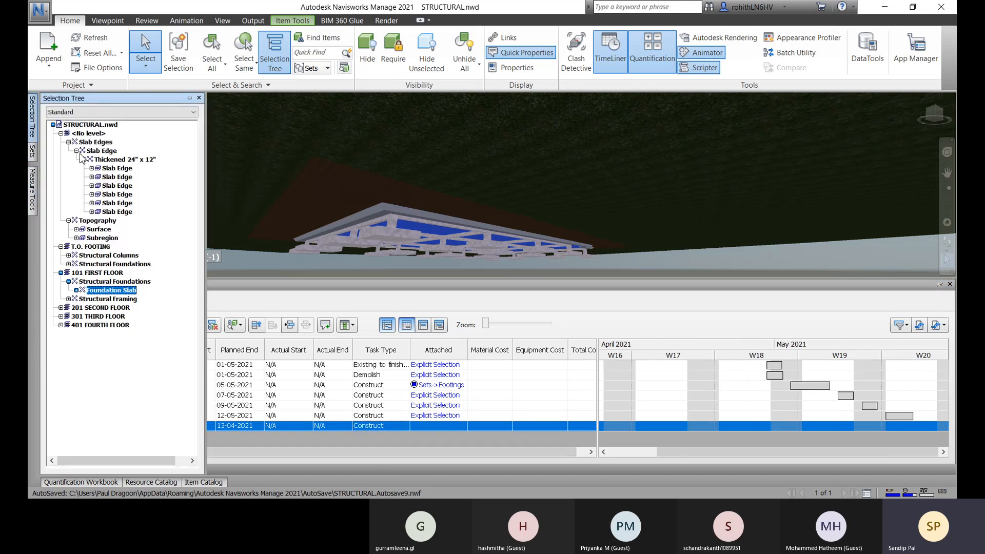
click(105, 152)
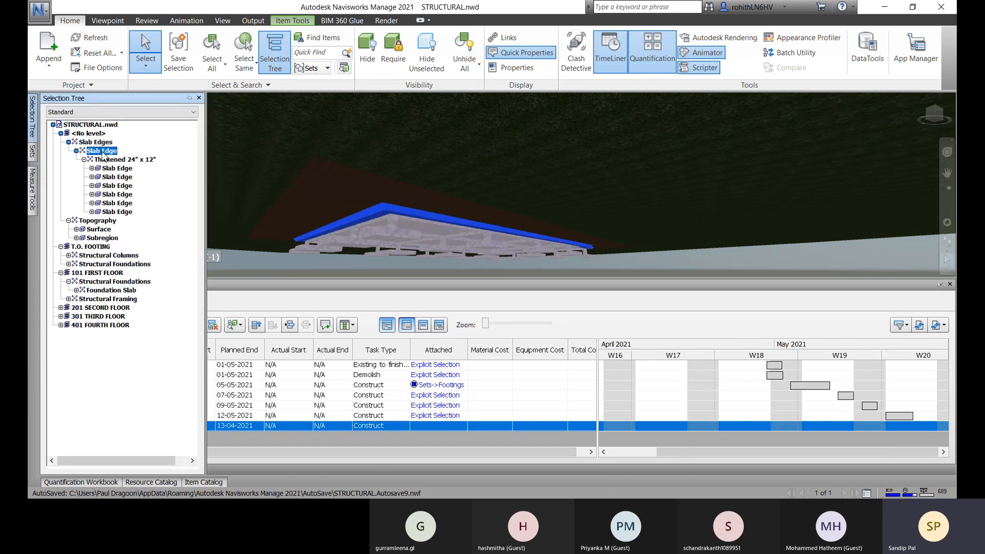
right_click(448, 426)
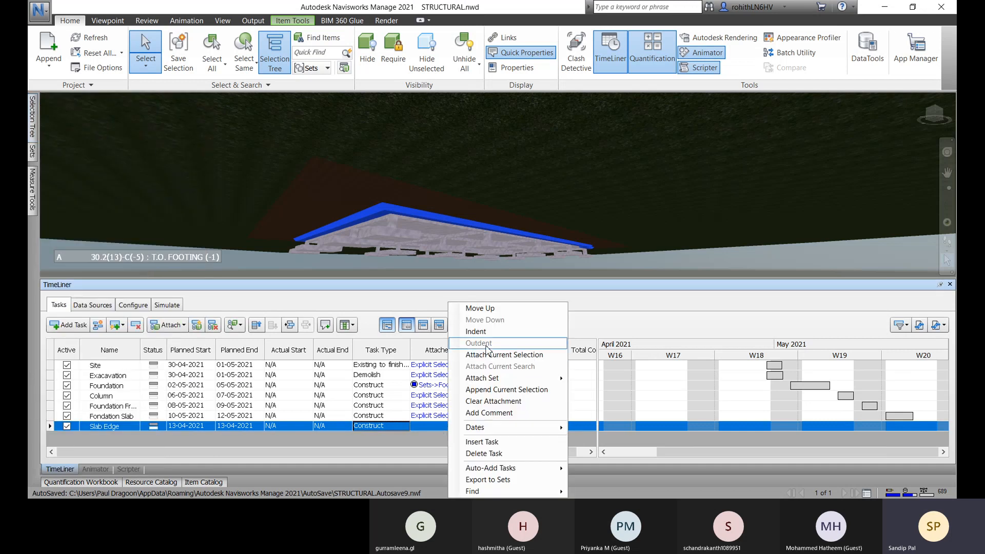
click(523, 356)
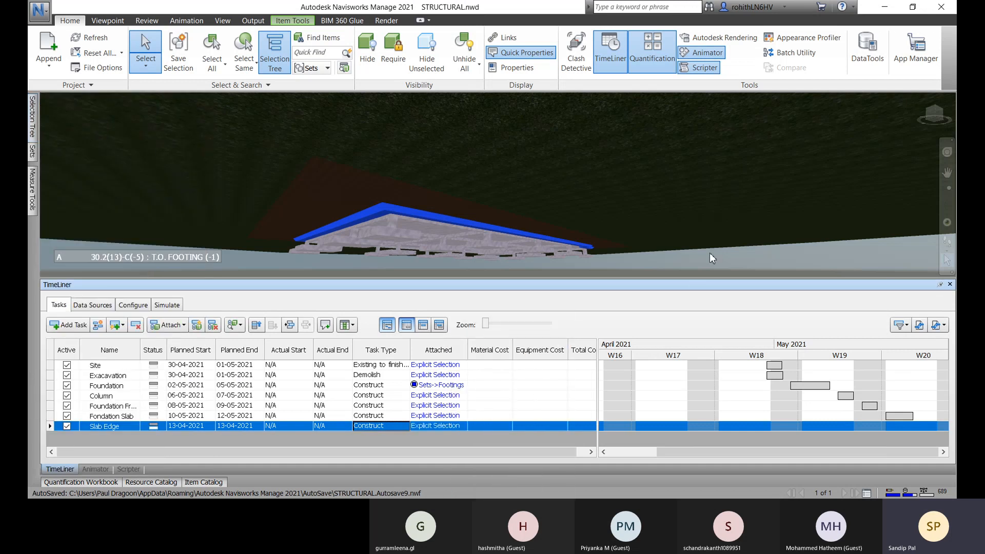
- Clear the model selection and add a new TimeLiner task named 1st Floor below the Slab Edge task
mouse_move(709, 254)
shift+middle_down()
mouse_move(709, 266)
mouse_move(660, 275)
shift+middle_up()
scroll(713, 238, up, 3)
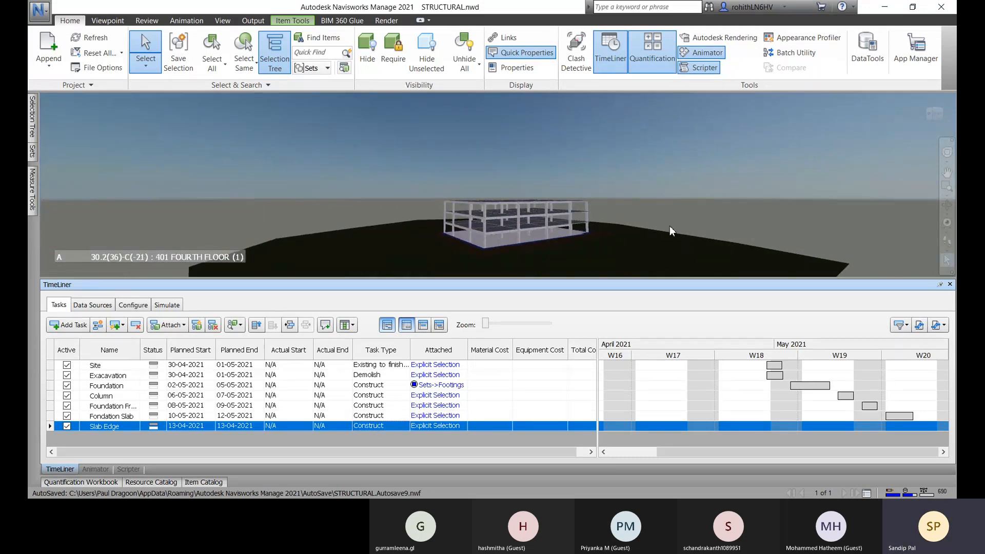
click(669, 226)
shift+middle_drag(465, 233, 493, 221)
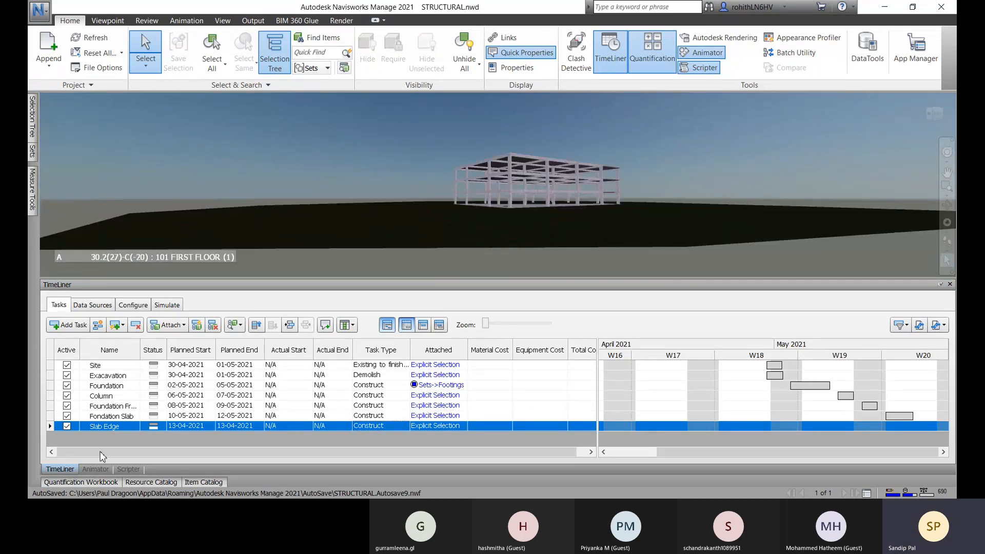
mouse_move(549, 258)
shift+middle_down()
mouse_move(528, 210)
mouse_move(507, 206)
shift+middle_up()
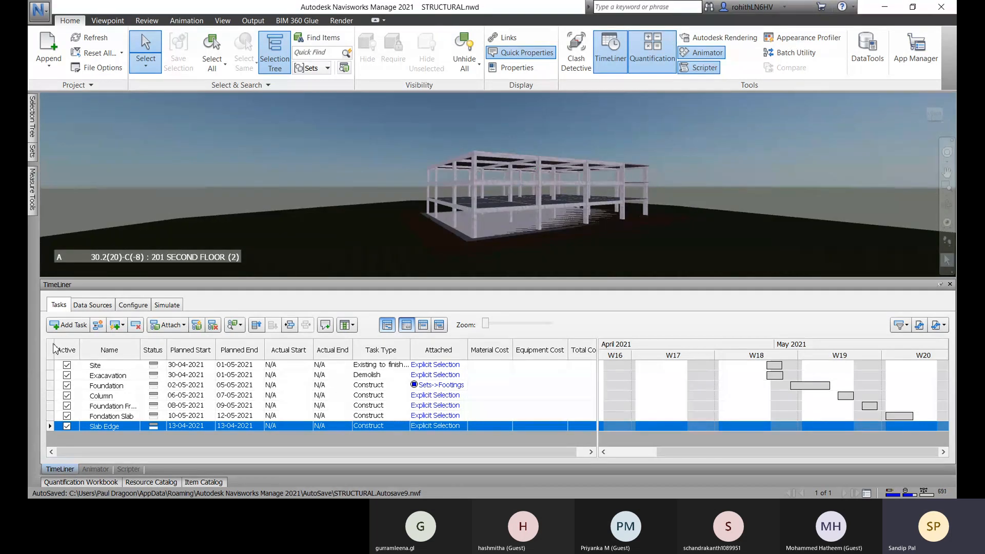
click(67, 325)
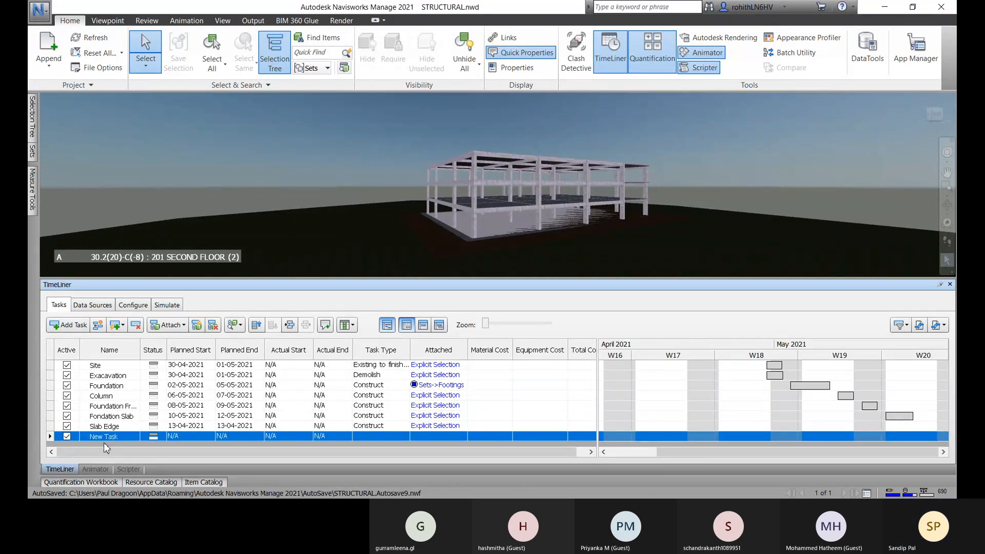
click(115, 439)
click(116, 442)
text(1st)
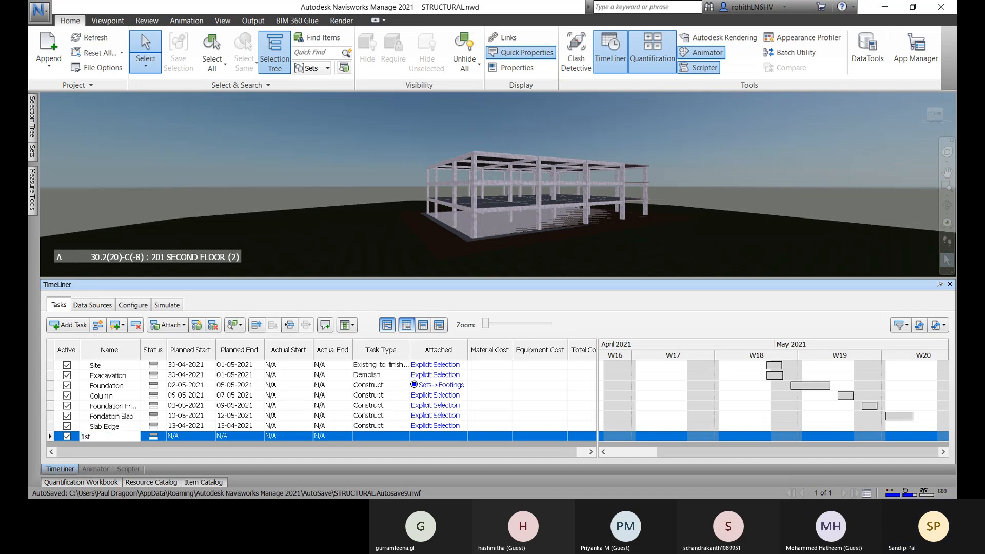
text( Floor )
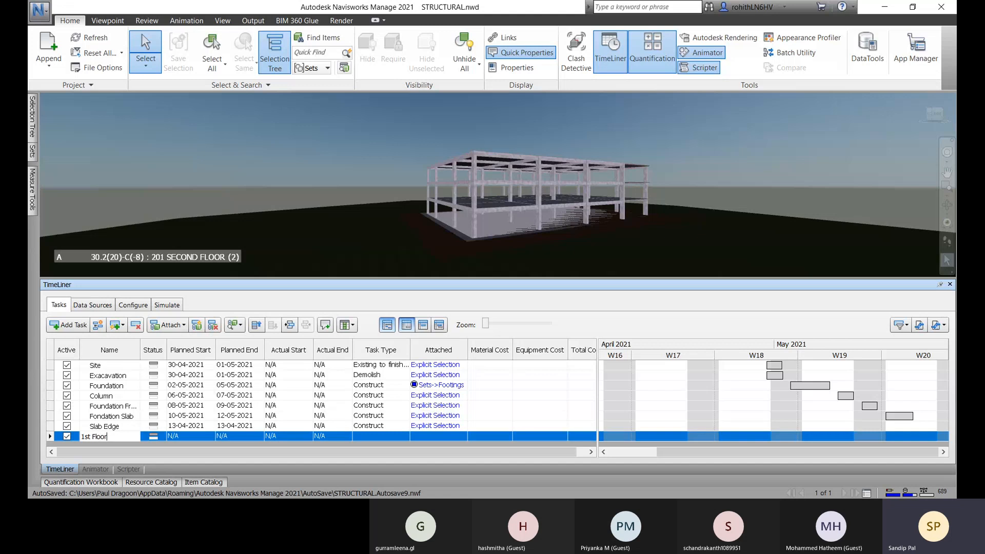
- Complete the new task's name as 1st Floor Beam and set its planned start to 14-05-2021
text(Beam)
click(198, 439)
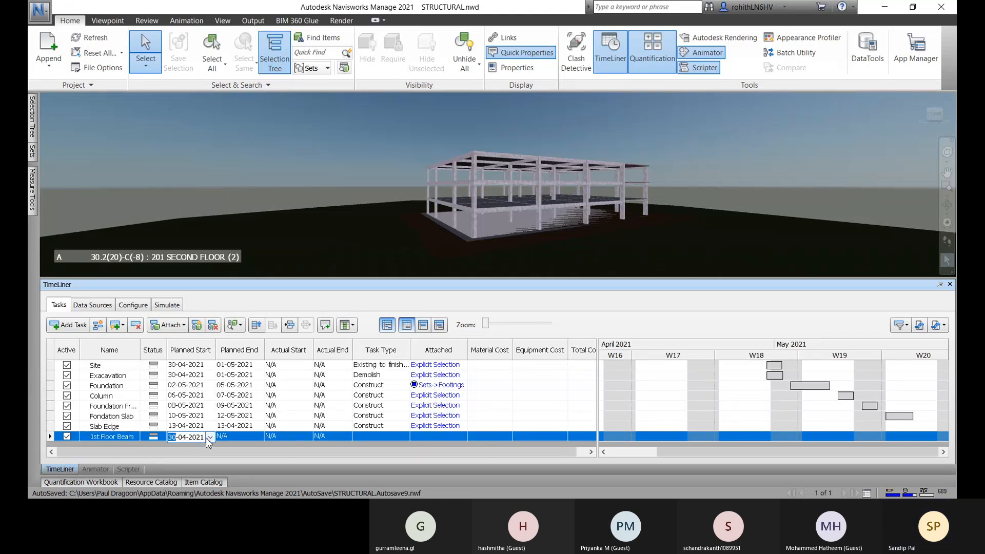
click(209, 438)
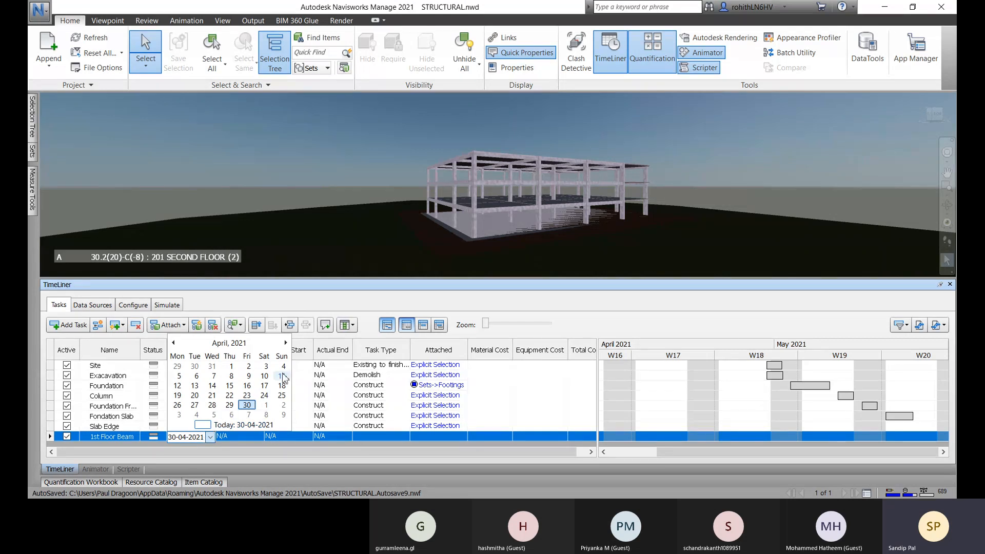
click(266, 405)
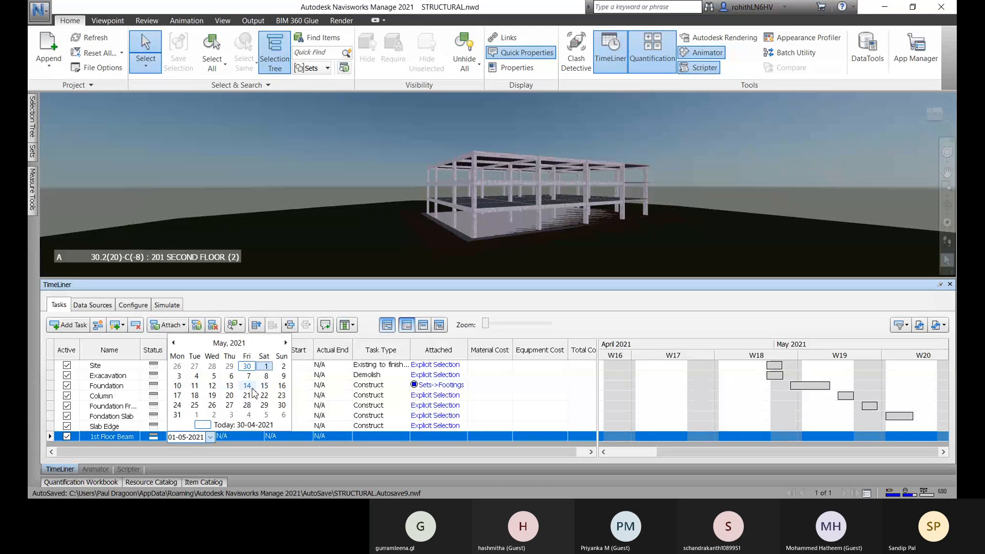
click(246, 387)
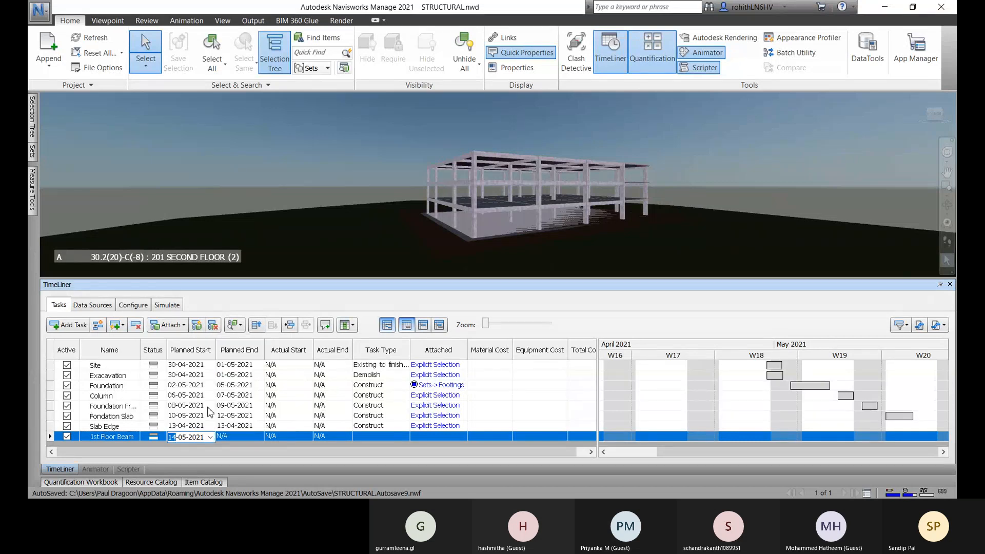
- Set the 1st Floor Beam task's planned end to 17-05-2021 and its task type to Construct
click(240, 437)
click(260, 438)
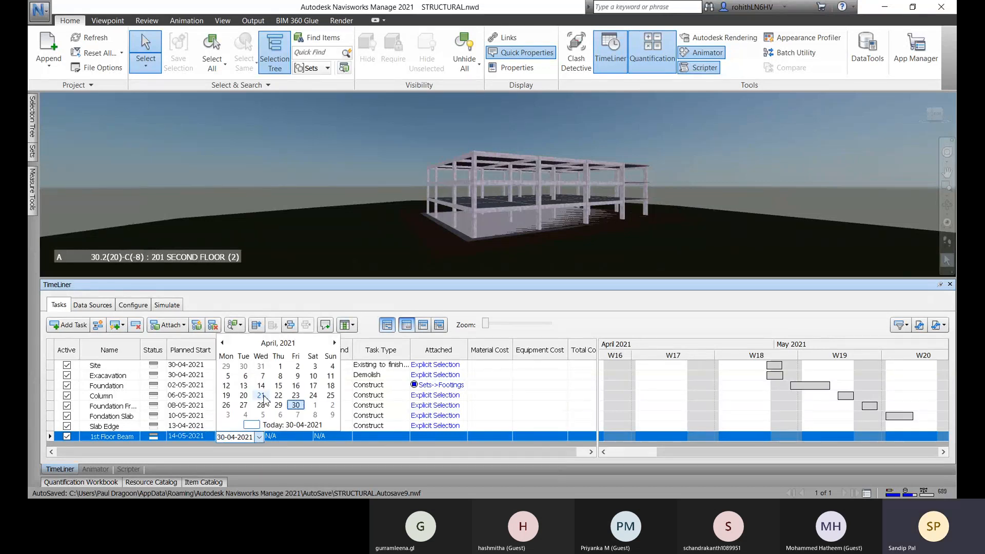
click(334, 343)
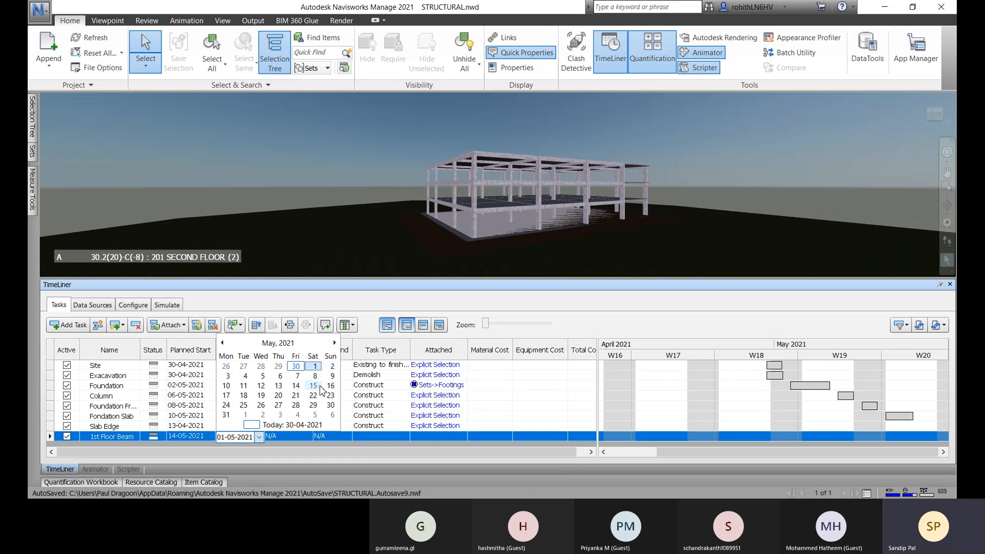
click(229, 396)
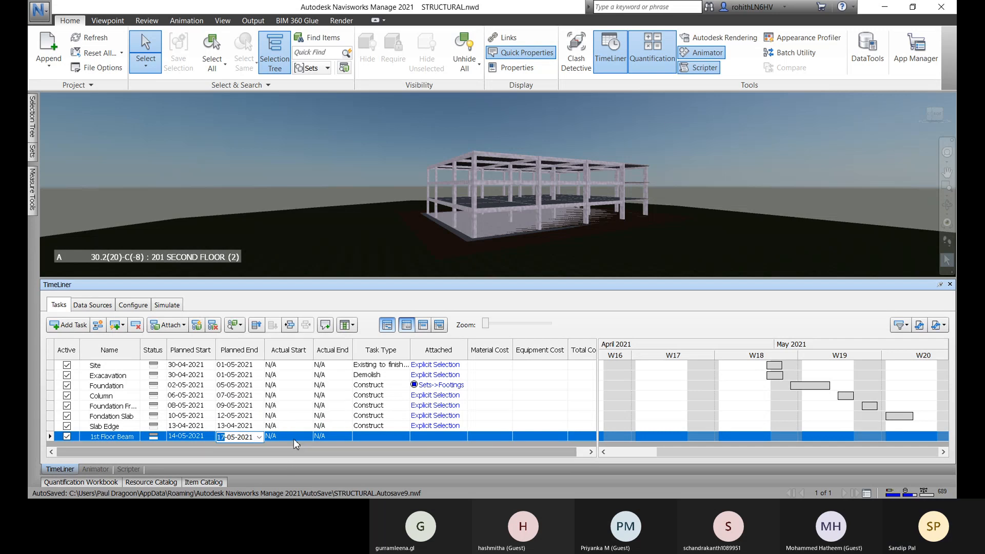
click(402, 437)
click(403, 438)
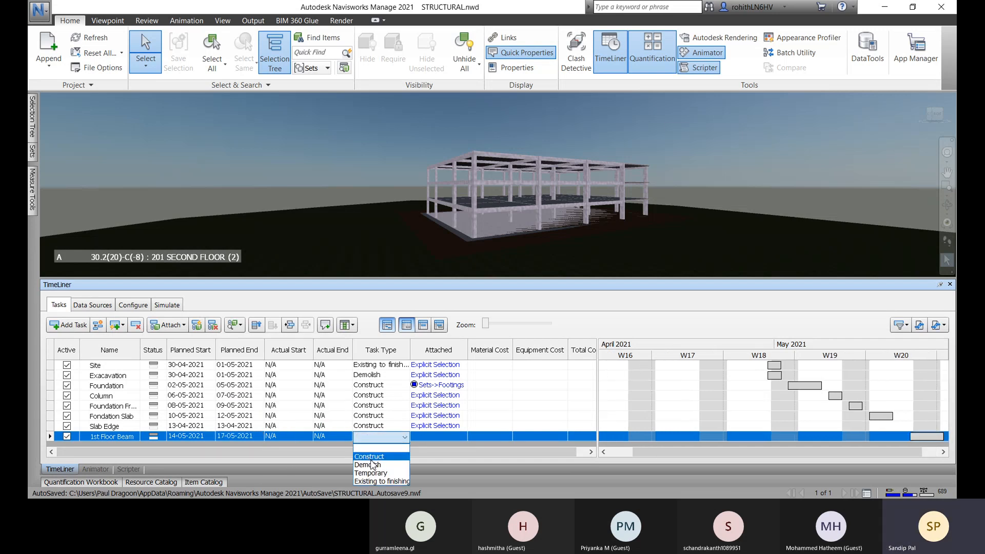
click(377, 447)
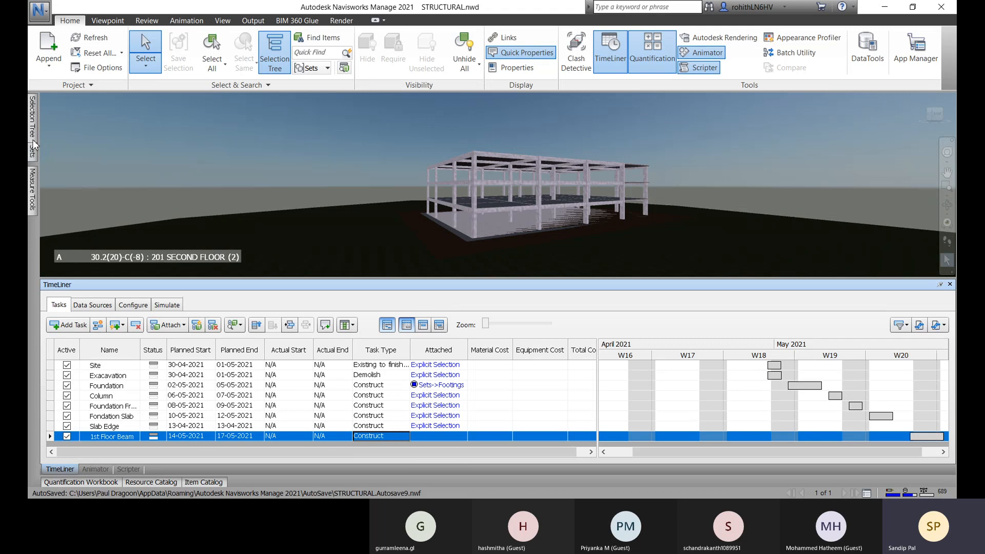
- Attach the Structural Framing of 201 SECOND FLOOR to the 1st Floor Beam task as an explicit selection
mouse_move(32, 128)
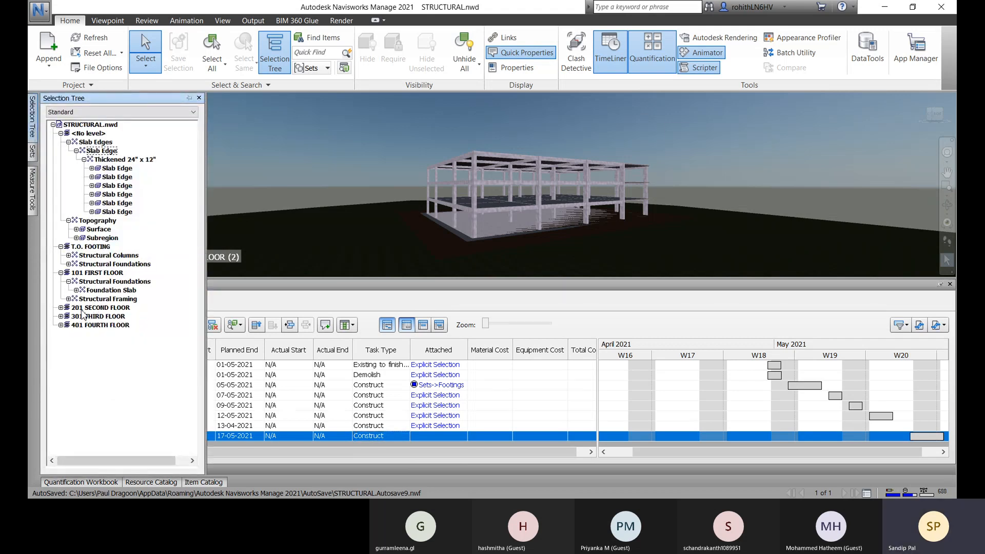
click(94, 299)
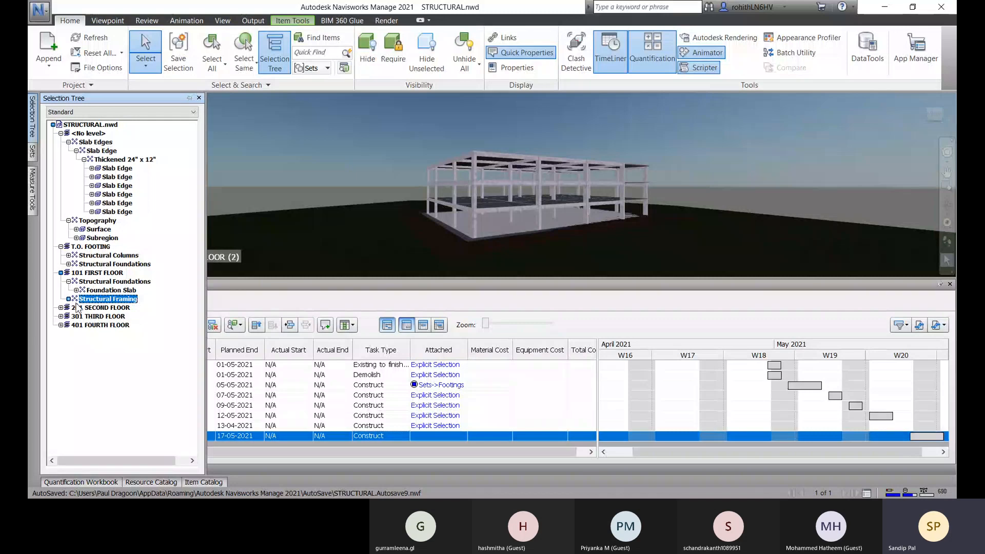
click(78, 308)
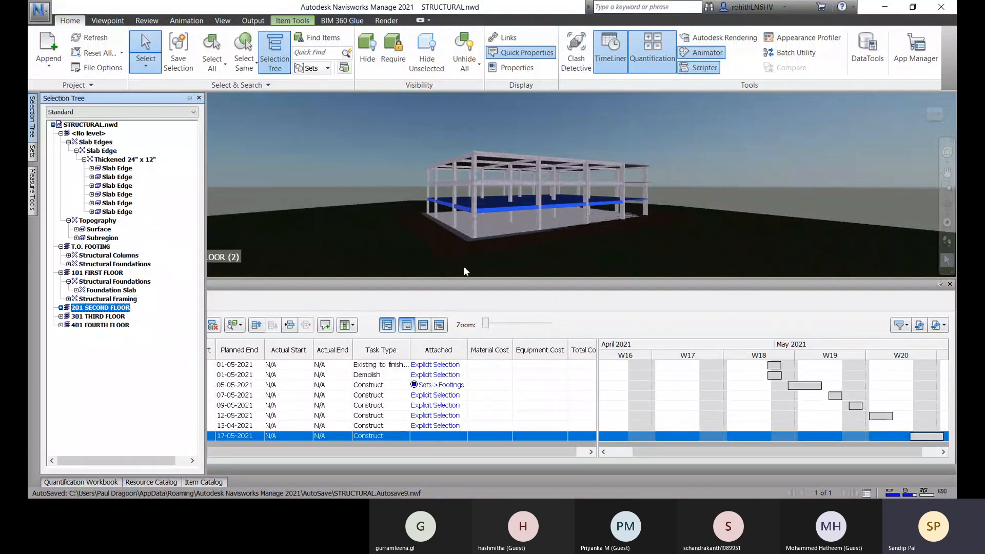
click(60, 308)
click(108, 326)
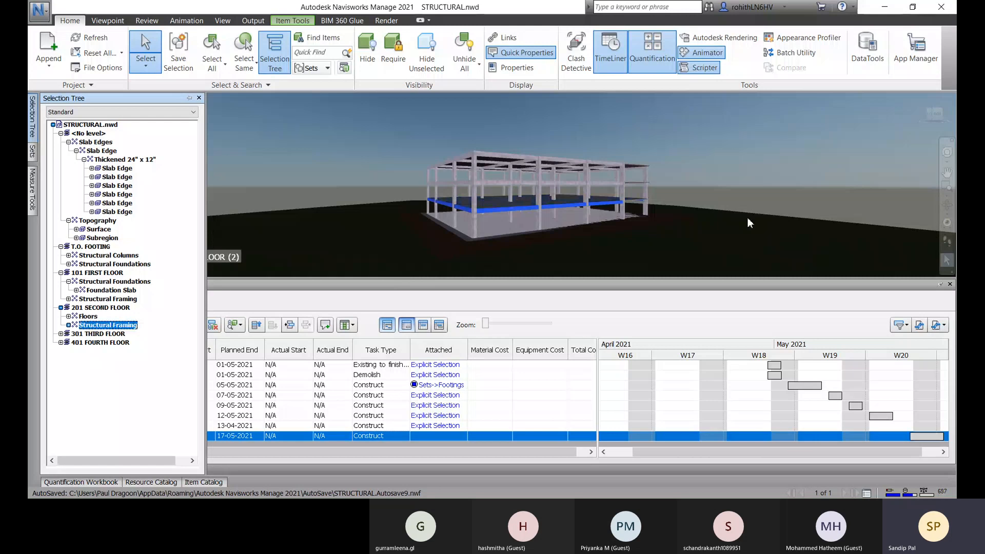
shift+middle_drag(743, 215, 638, 205)
scroll(578, 194, up, 1)
scroll(578, 193, up, 3)
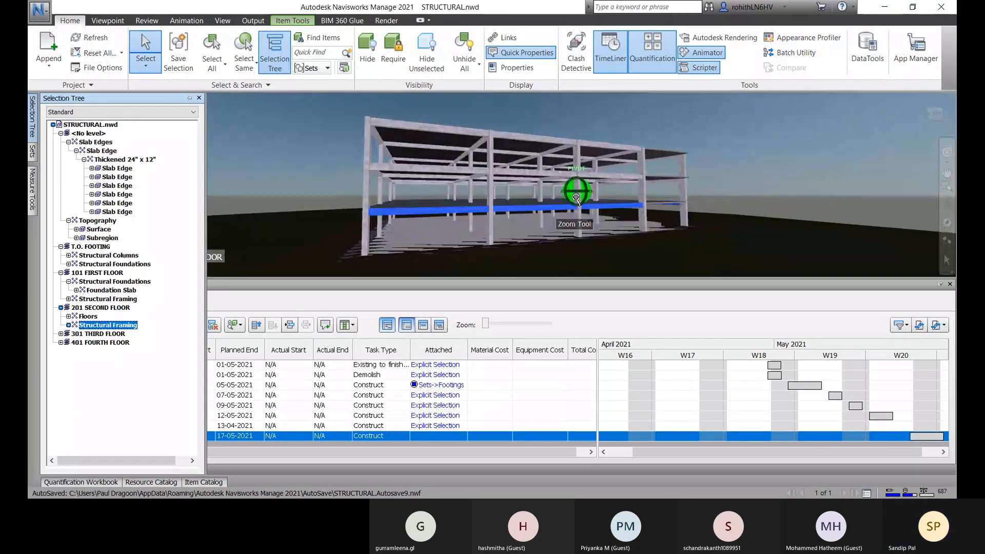
shift+middle_drag(534, 211, 518, 241)
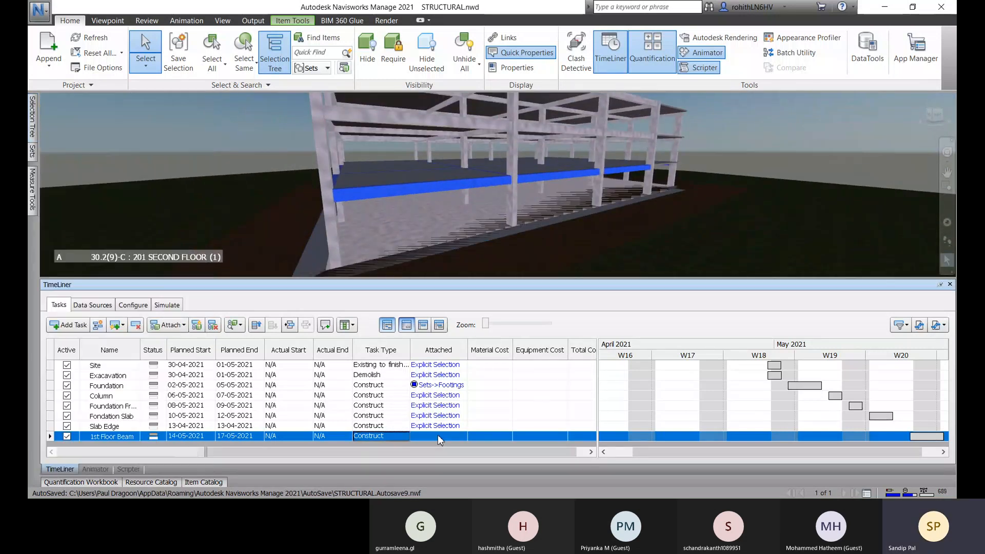
right_click(439, 437)
click(502, 366)
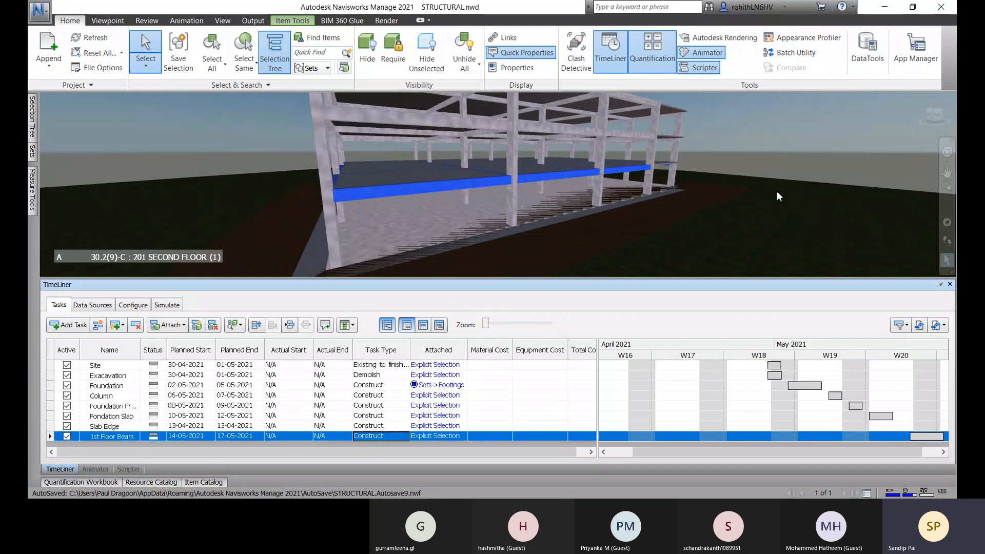
- Add a TimeLiner task named 1st Floor Slab below the 1st Floor Beam task
shift+middle_drag(598, 149, 457, 206)
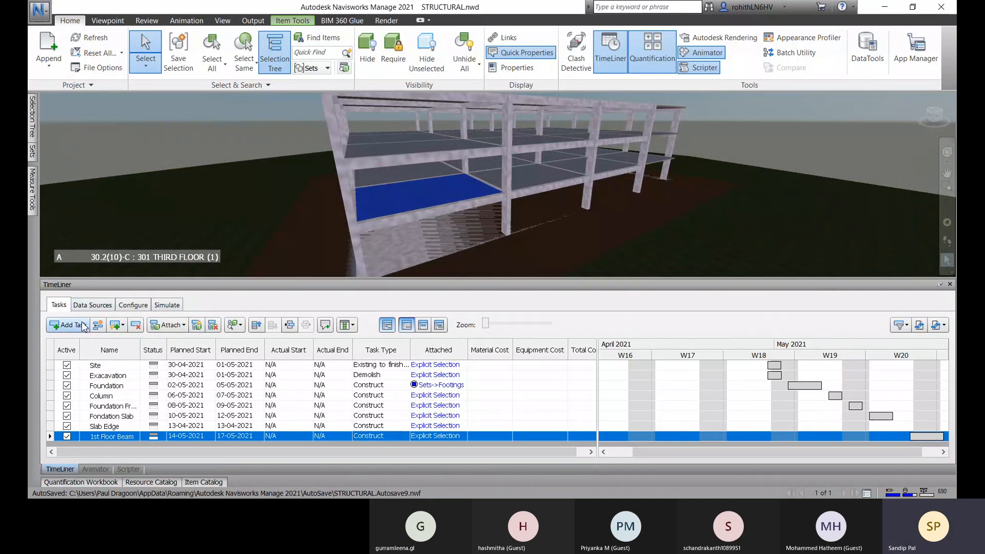
click(67, 325)
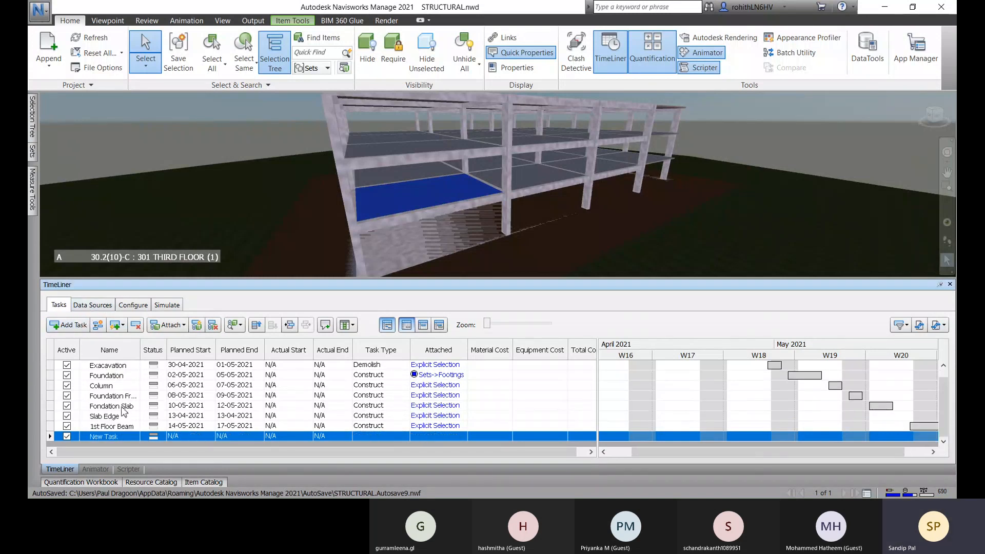
click(114, 438)
click(122, 440)
drag(115, 436, 76, 441)
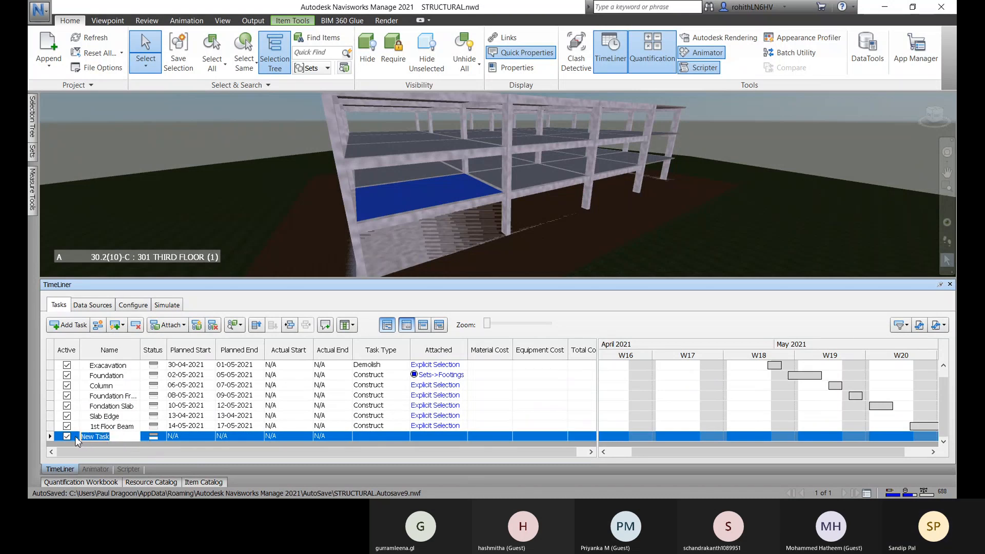
text(1st Floor S)
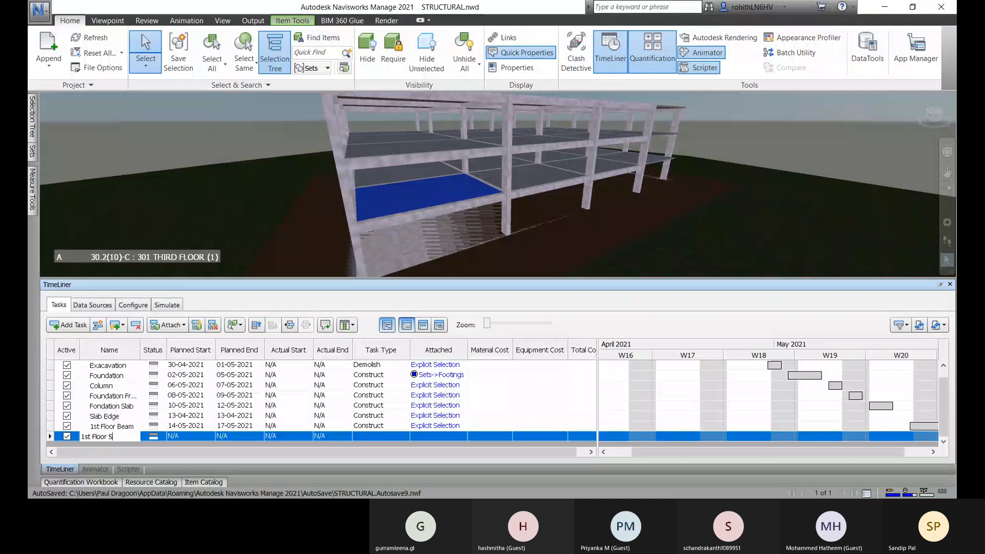
text(lab)
- Schedule the 1st Floor Slab task with planned start 18-05-2021 and planned end 21-05-2021
click(198, 437)
click(211, 437)
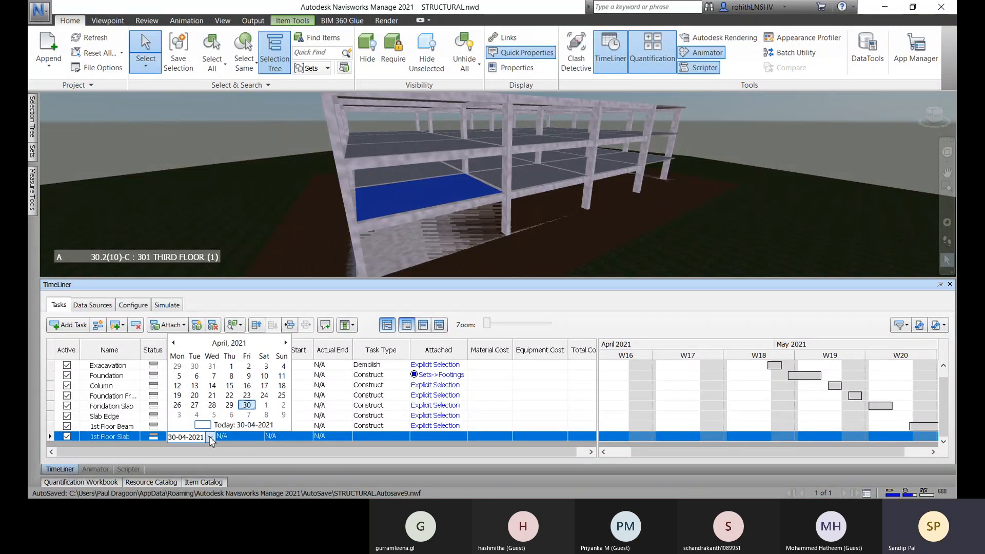
click(265, 405)
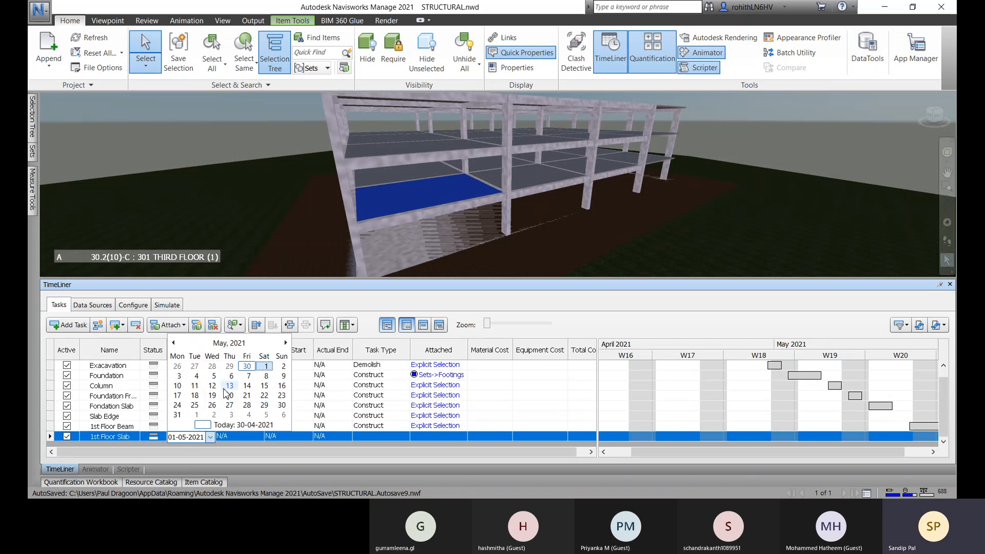
click(195, 395)
click(258, 438)
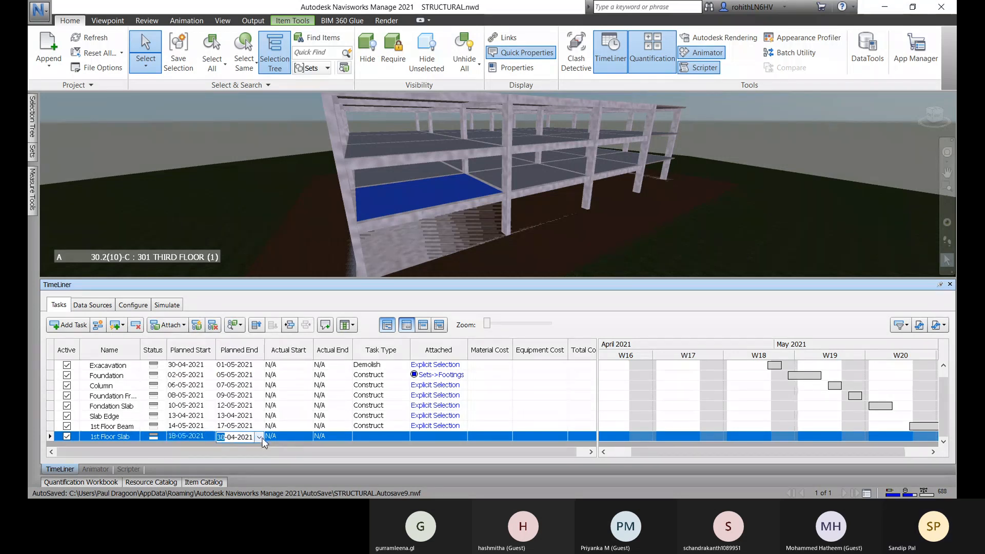
click(261, 440)
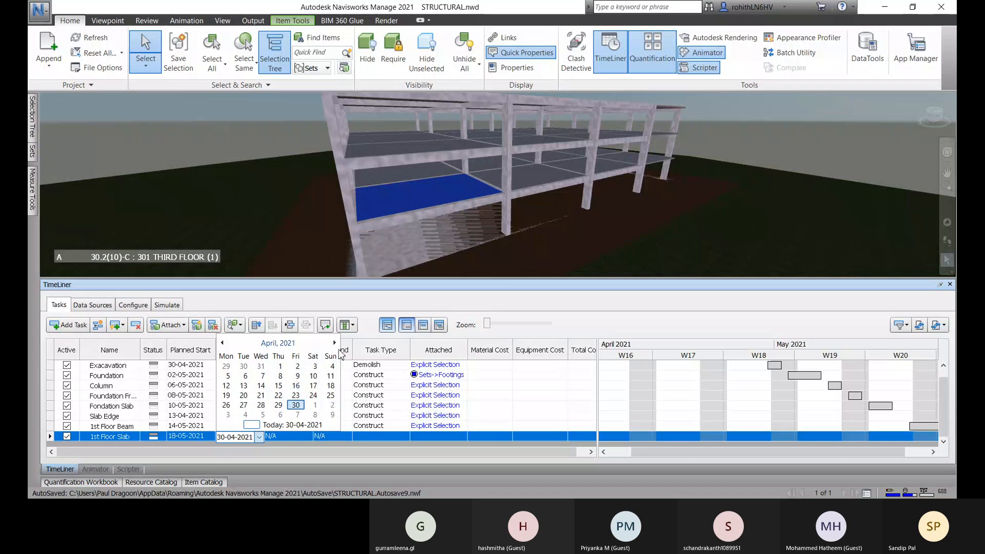
click(315, 405)
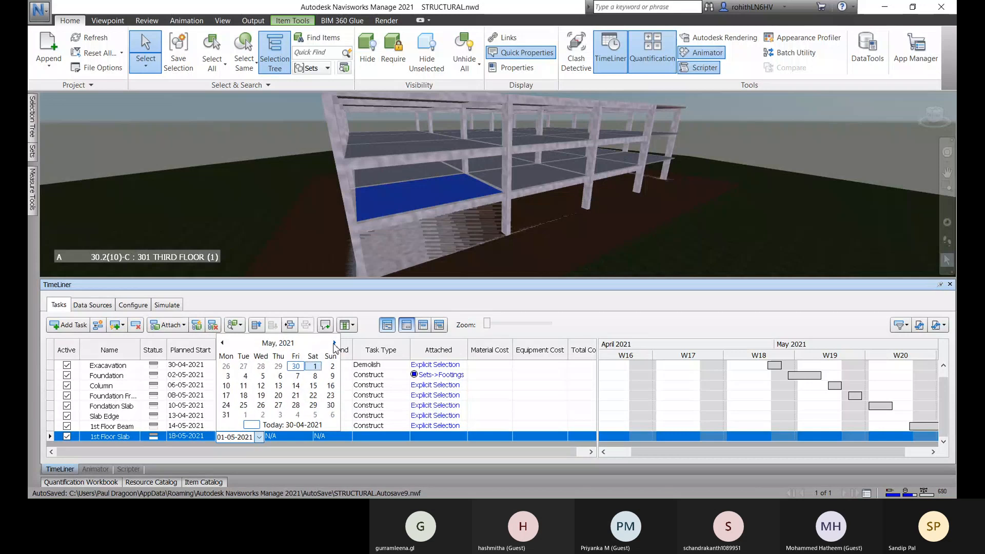
click(296, 396)
- Set the 1st Floor Slab task type to Construct and attach the Floors group of 201 SECOND FLOOR to it
click(368, 438)
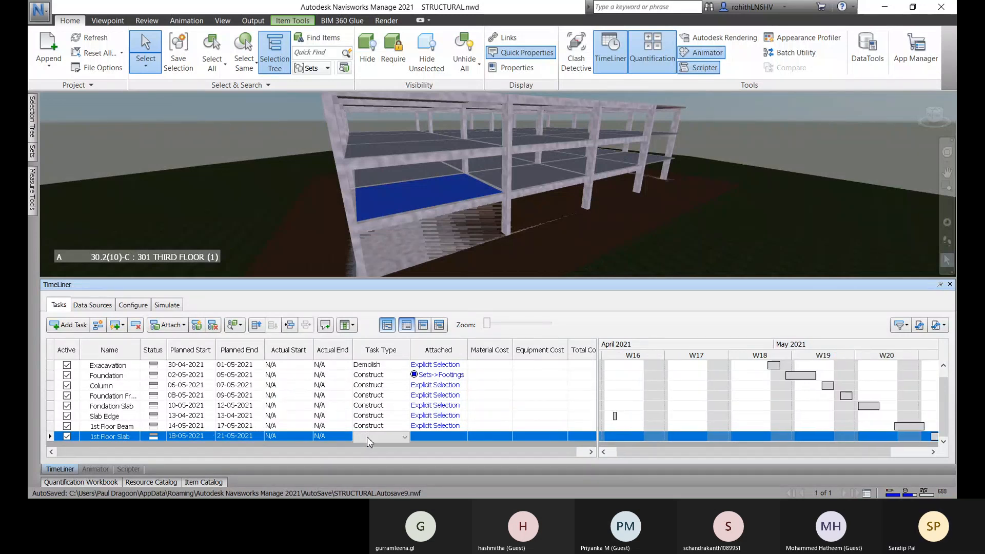
click(379, 437)
click(392, 453)
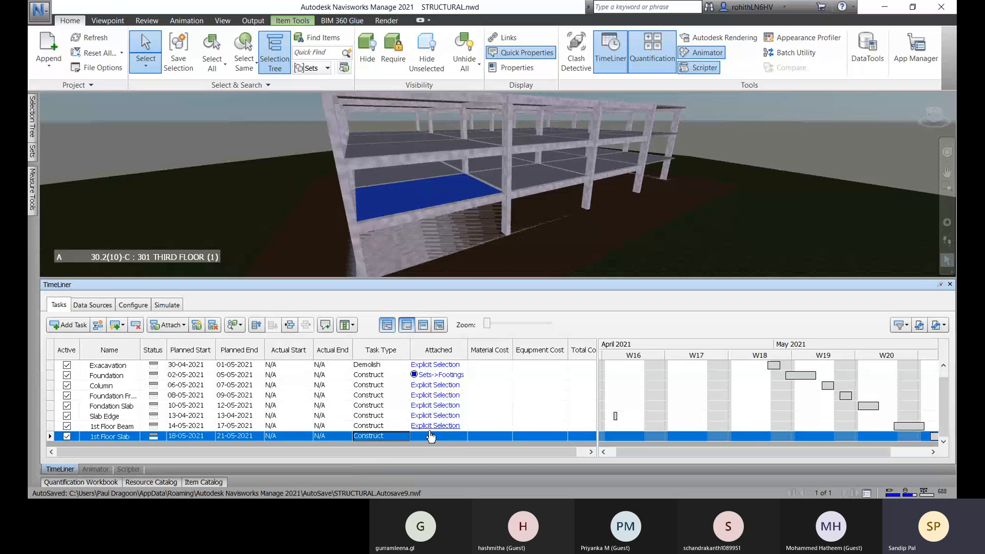
mouse_move(31, 135)
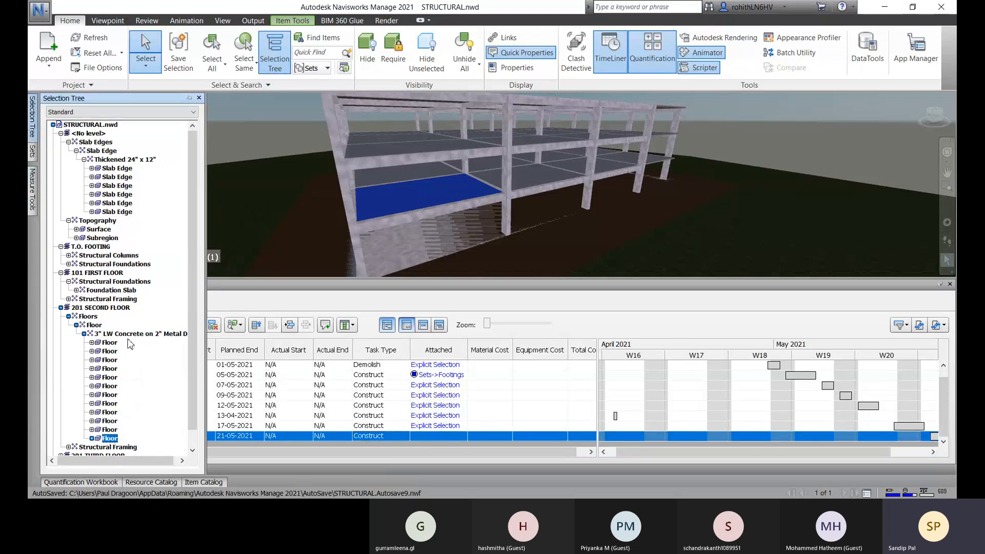
click(88, 317)
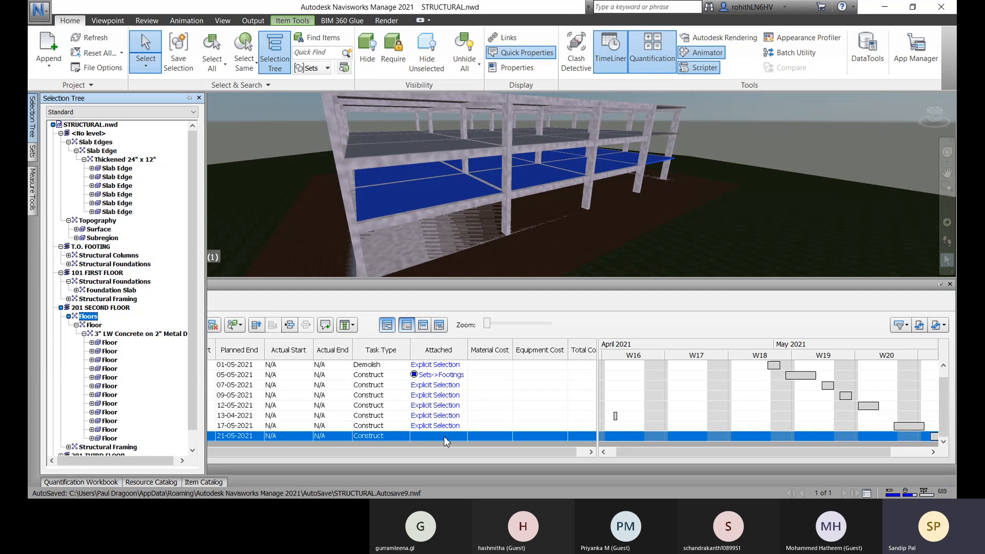
right_click(445, 436)
click(509, 355)
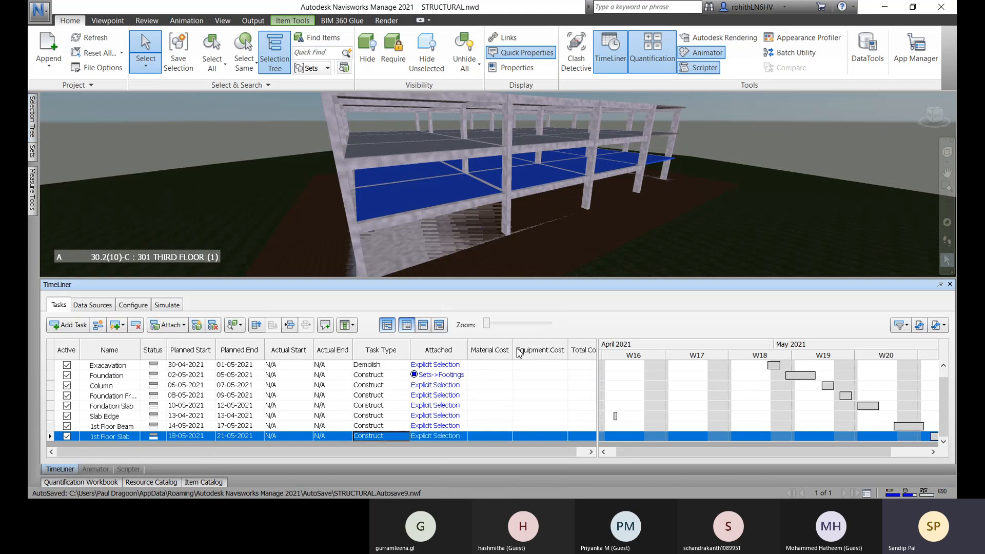
- Clear the model selection and add a TimeLiner task named 2nd Floor Beams below the 1st Floor Slab task
click(778, 140)
shift+middle_drag(789, 203, 764, 217)
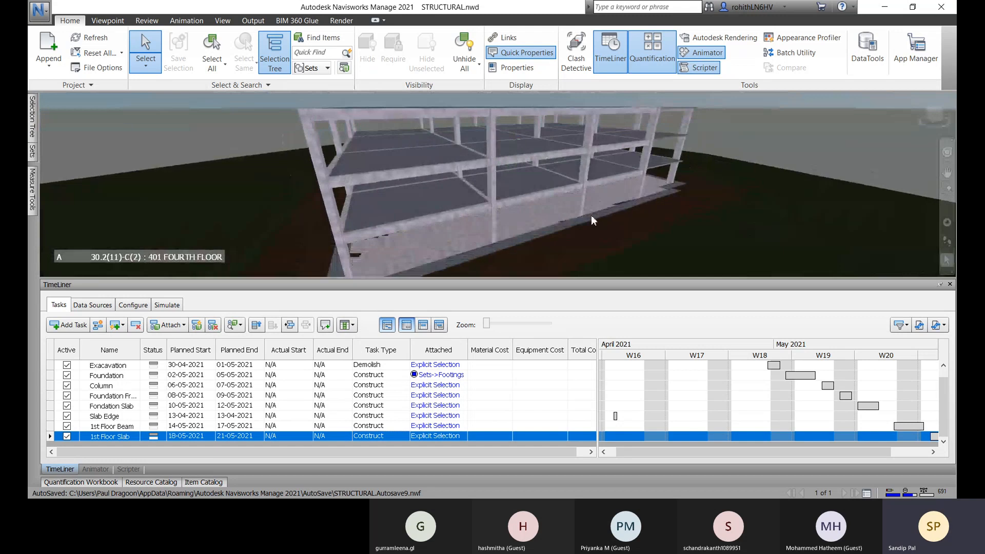
shift+middle_drag(593, 219, 451, 224)
middle_drag(412, 198, 412, 177)
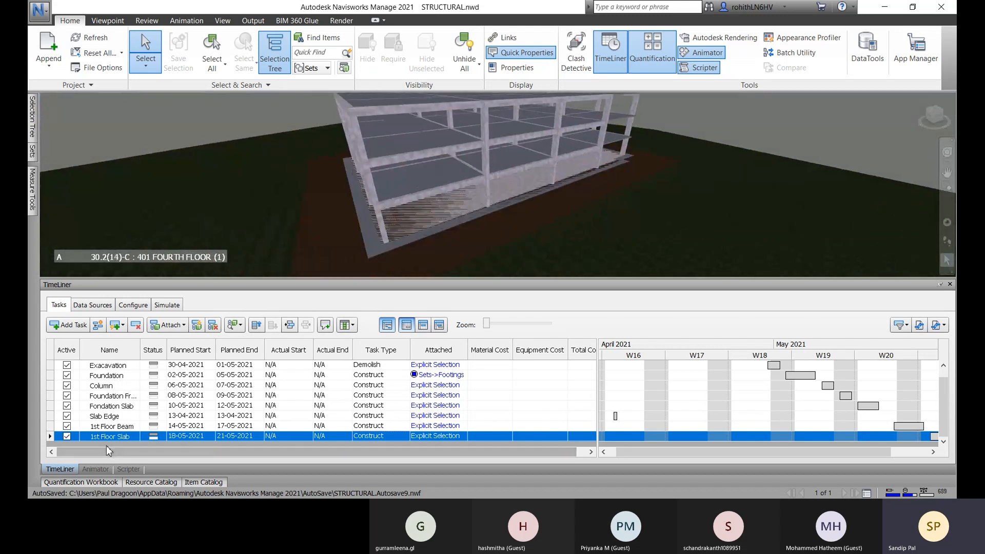
click(63, 326)
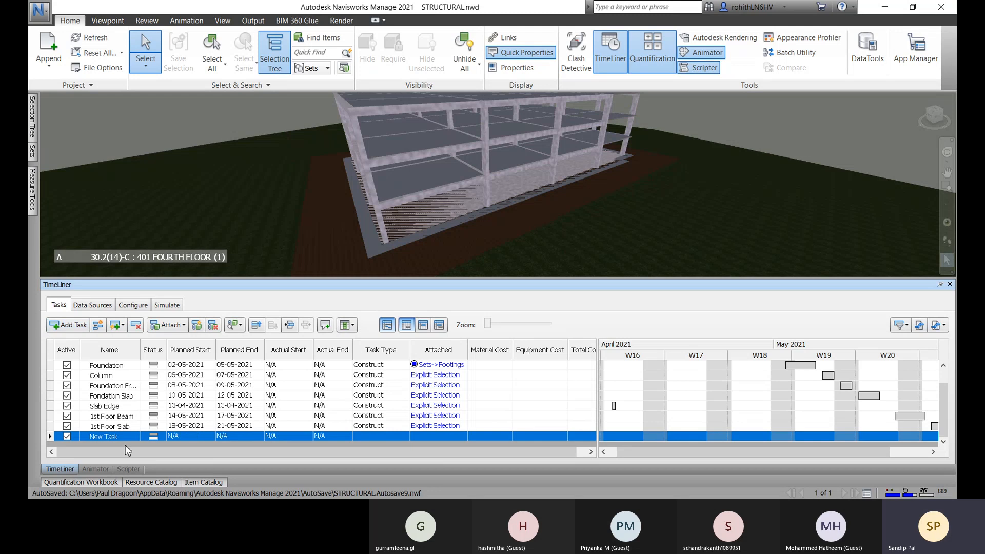
click(110, 437)
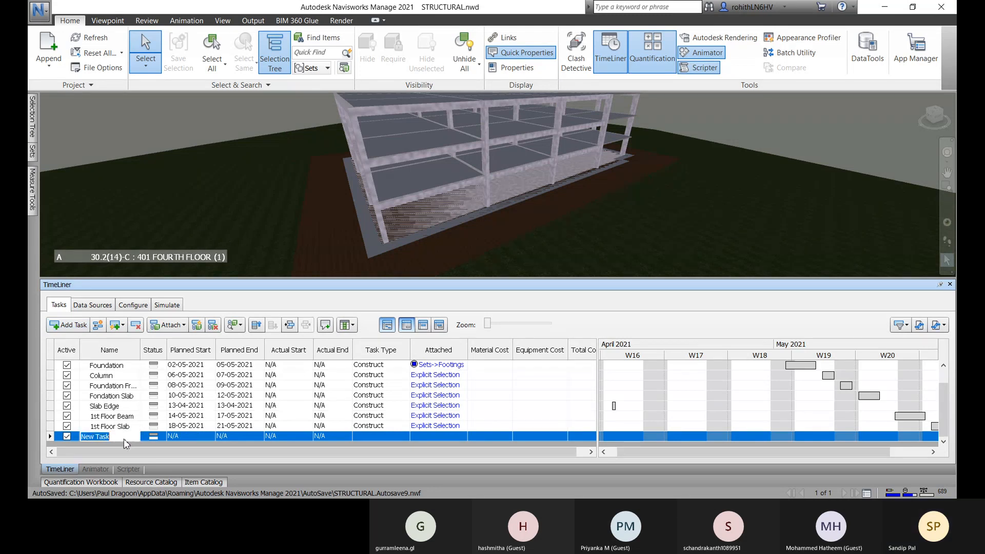
text(2nd)
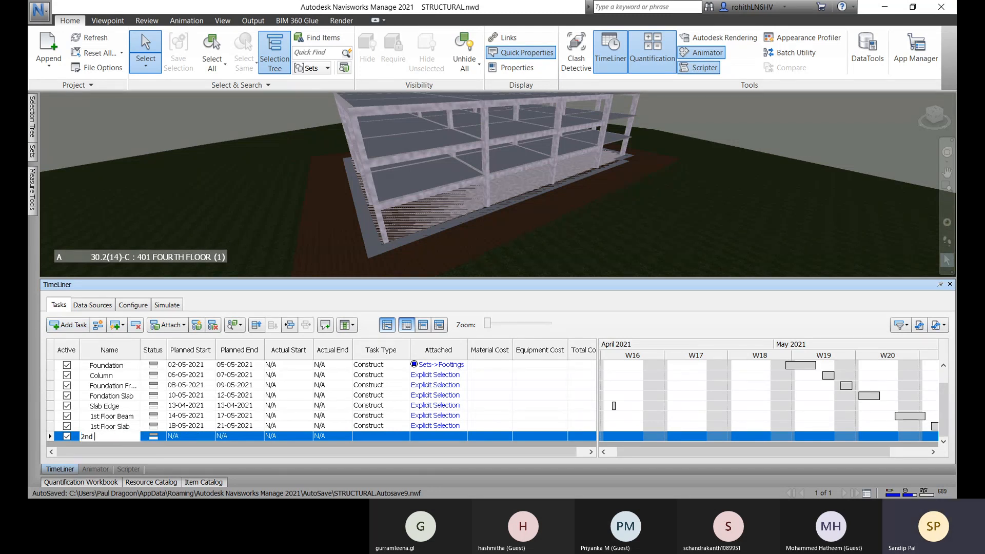
text( Floor Beams)
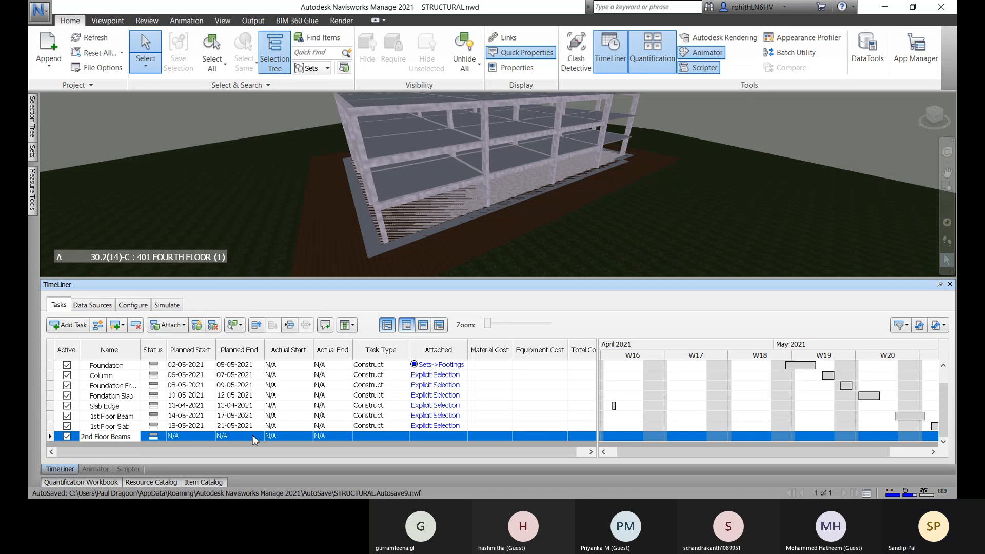
- Schedule the 2nd Floor Beams task with planned start 22-05-2021 and planned end 25-05-2021
click(204, 437)
click(210, 437)
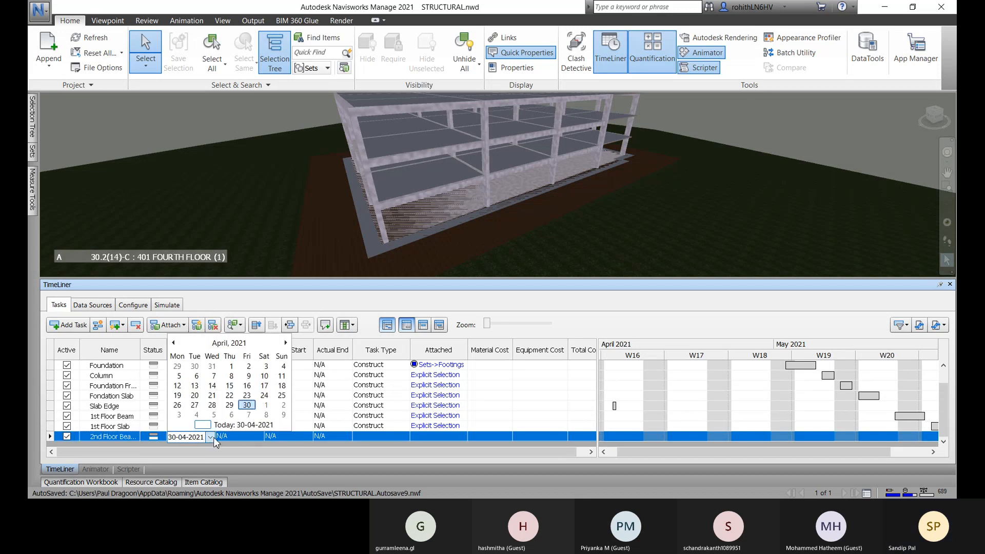
click(286, 343)
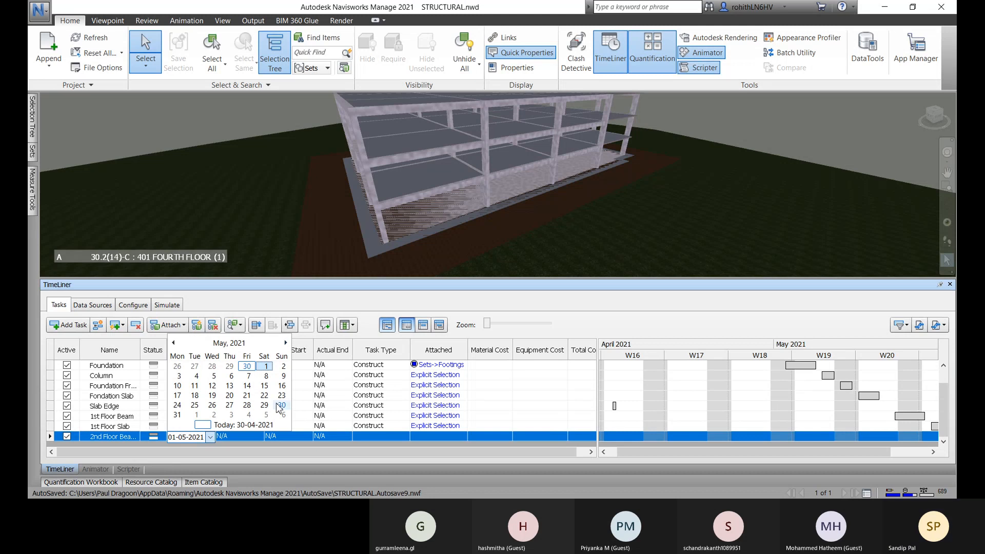
click(242, 440)
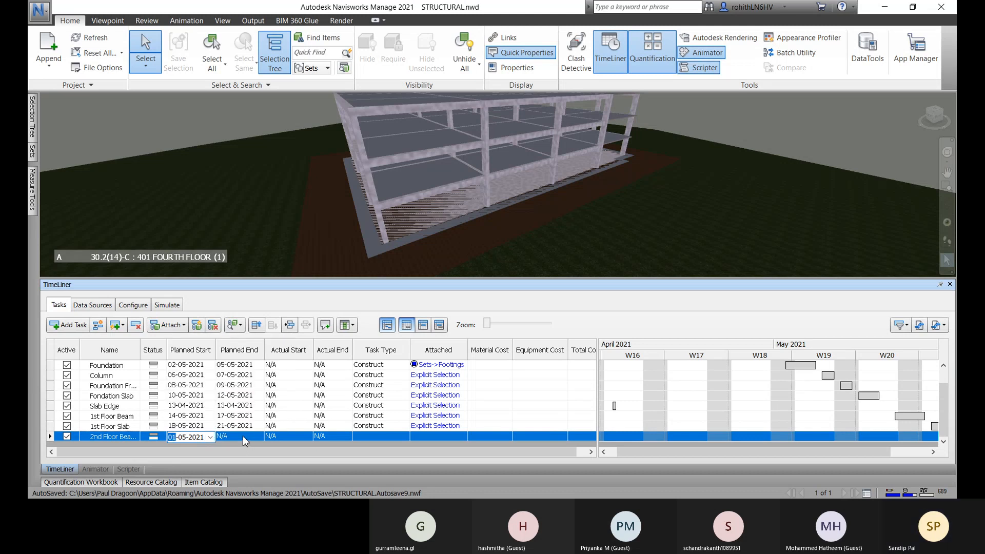
click(210, 438)
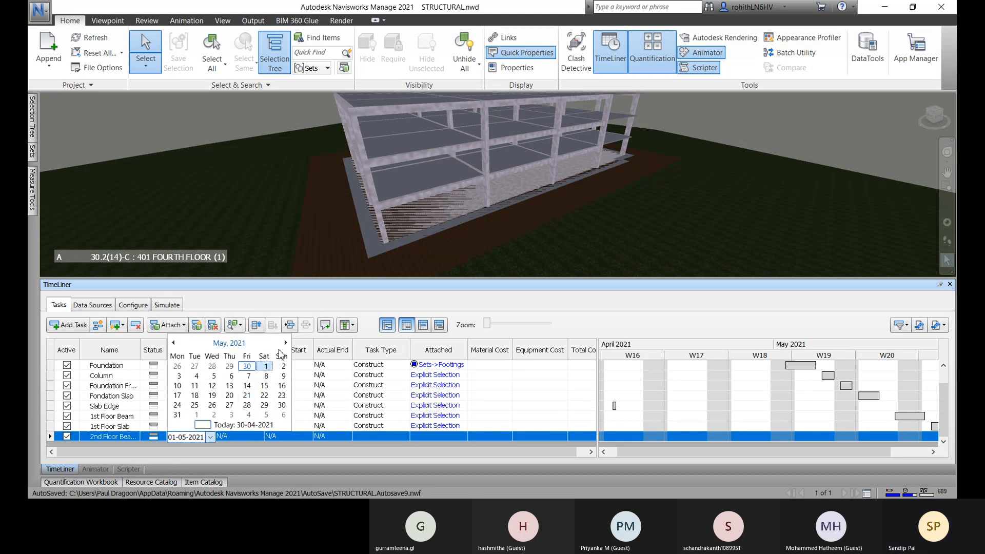
click(264, 397)
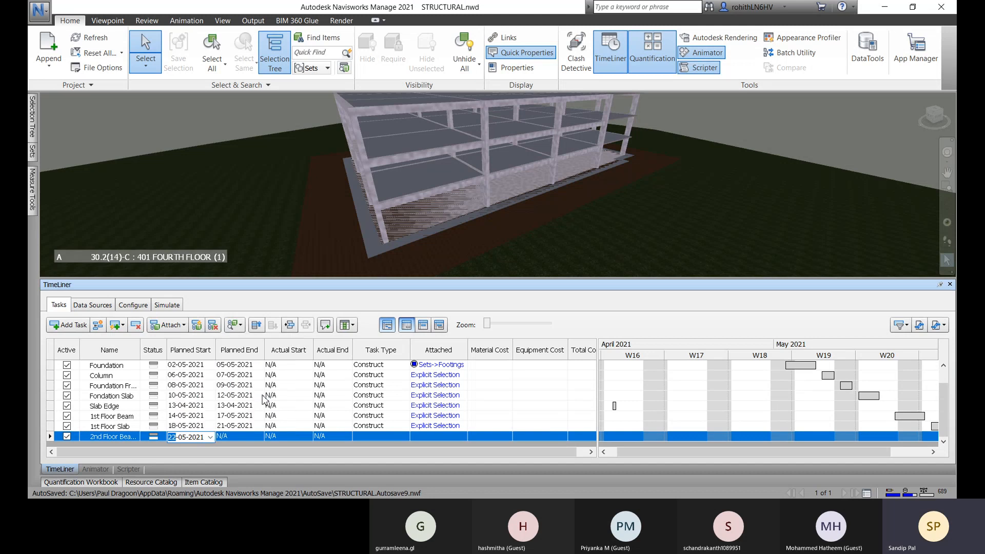
click(249, 438)
click(260, 437)
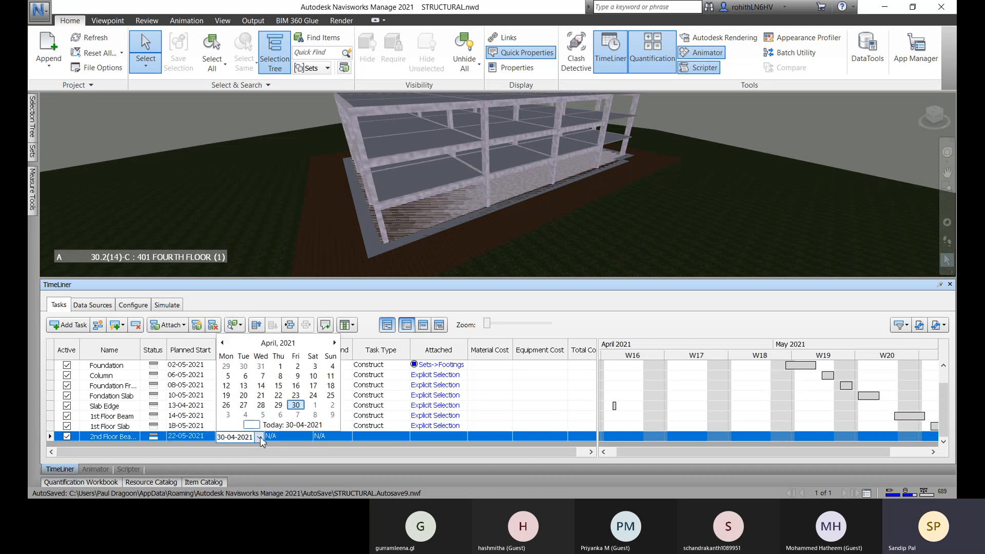
key(Right)
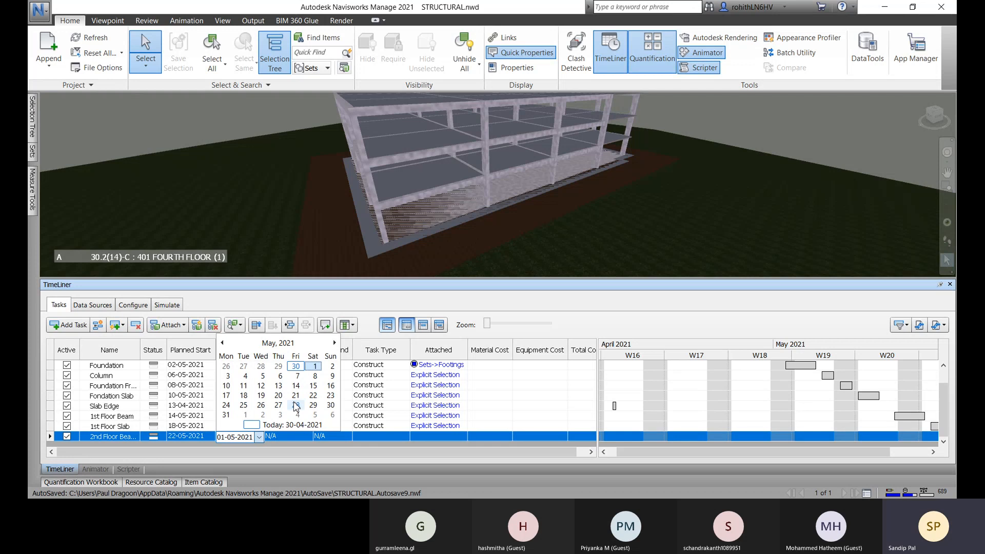
click(249, 406)
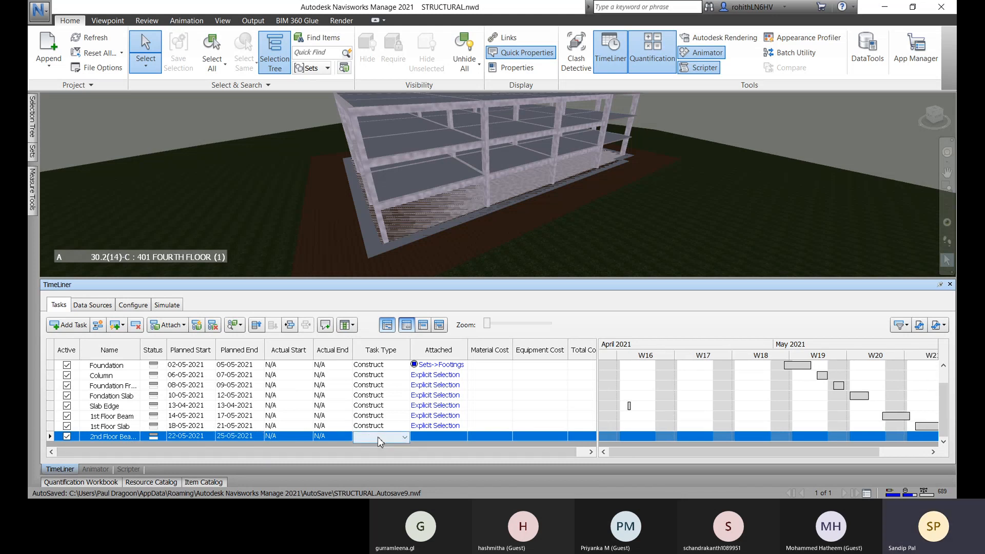
- Set the 2nd Floor Beams task type to Construct and attach the Structural Framing of 301 THIRD FLOOR to it
click(380, 437)
click(386, 456)
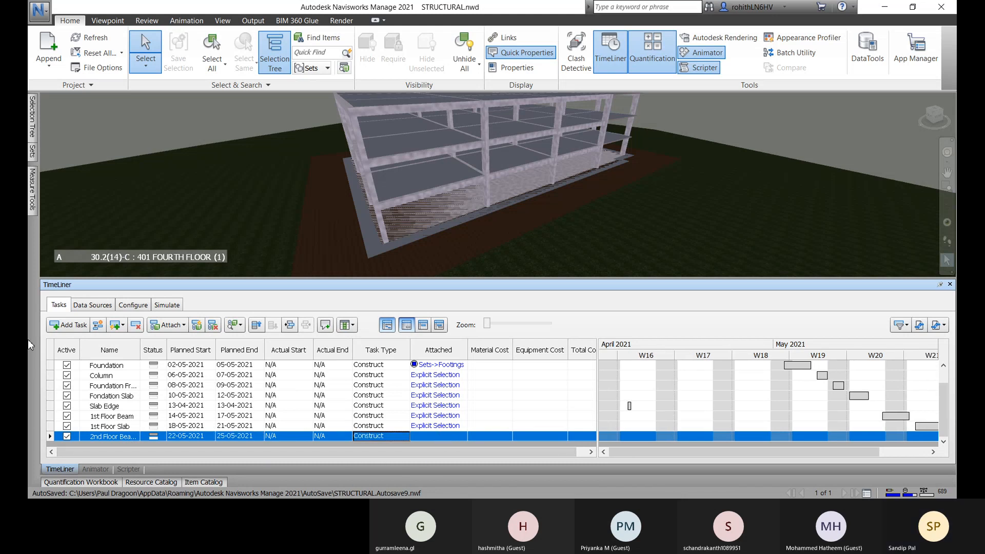
click(33, 124)
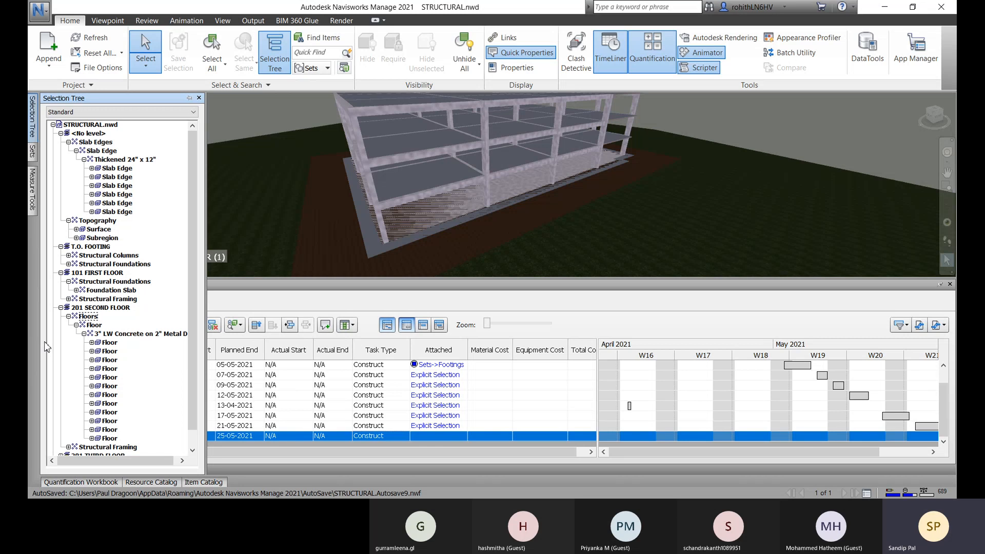
scroll(103, 429, down, 1)
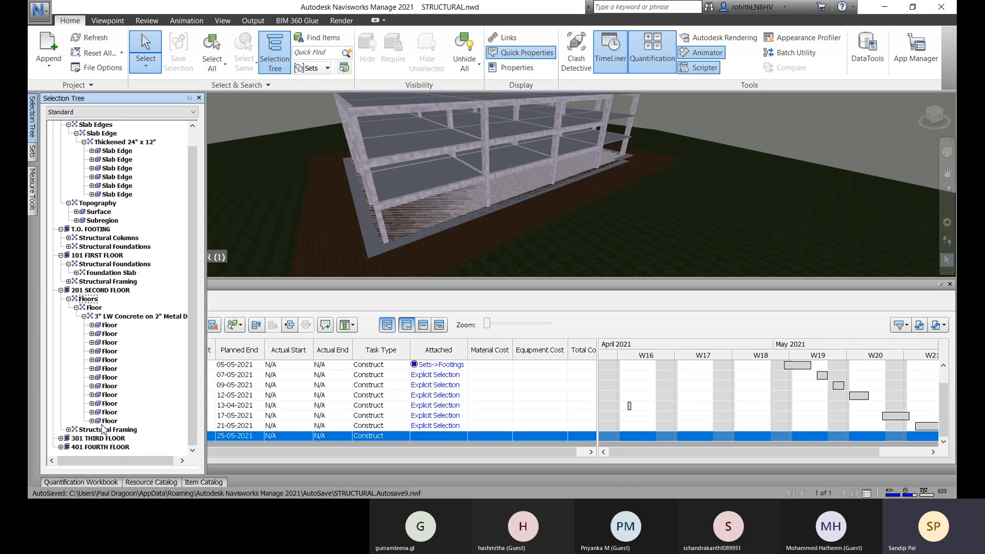
click(63, 291)
click(61, 290)
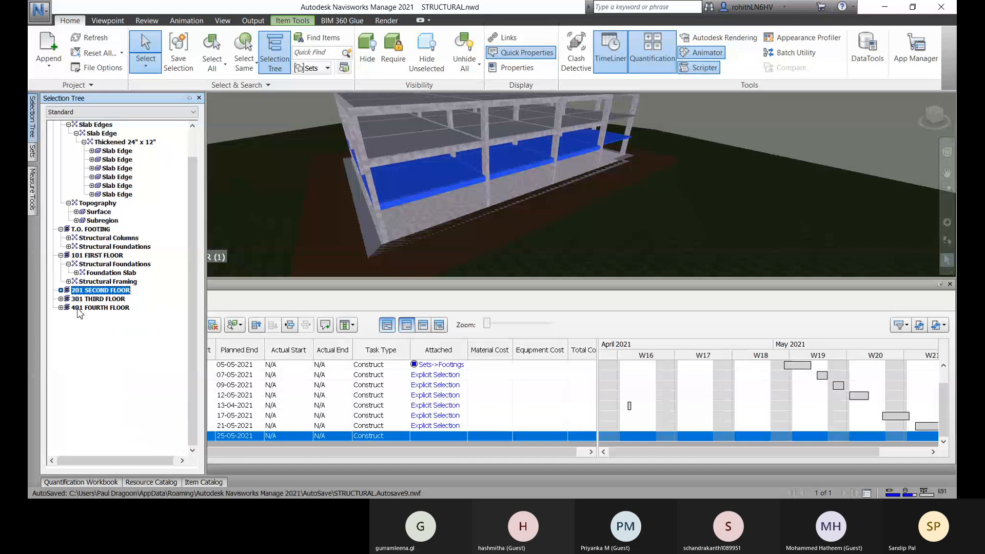
click(84, 299)
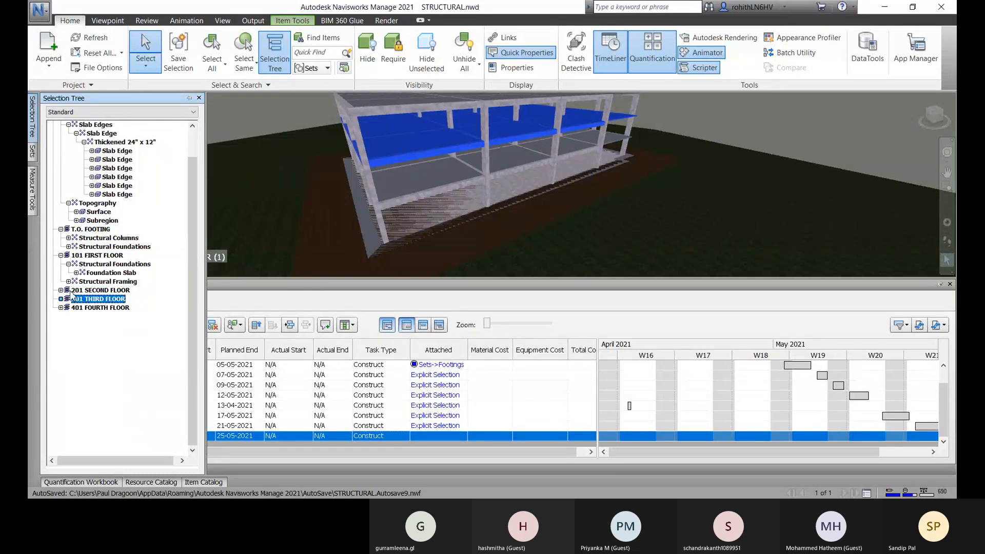
click(60, 299)
click(108, 316)
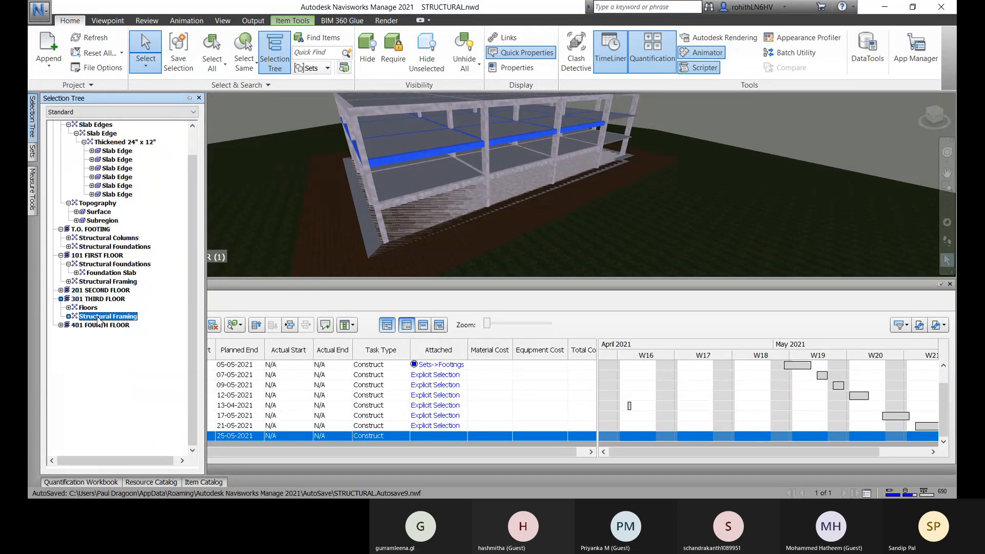
right_click(453, 438)
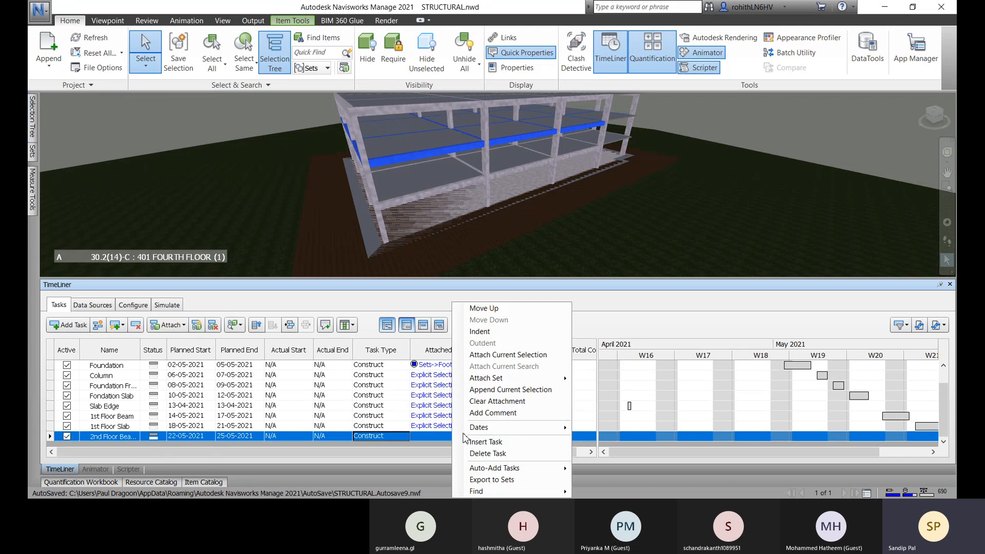
click(504, 357)
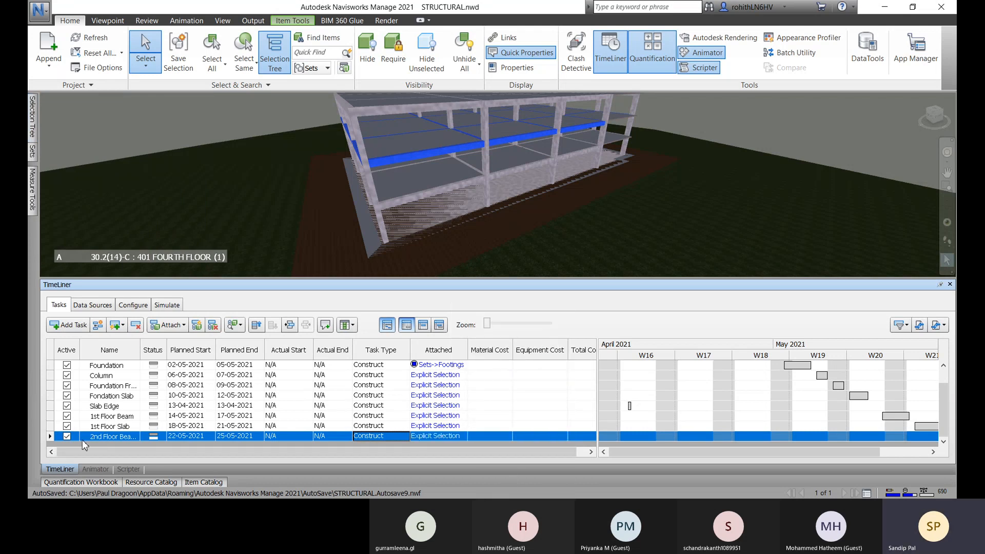
- Add a TimeLiner task named 2nd Floor Slab below the 2nd Floor Beams task and set its type to Construct
click(68, 327)
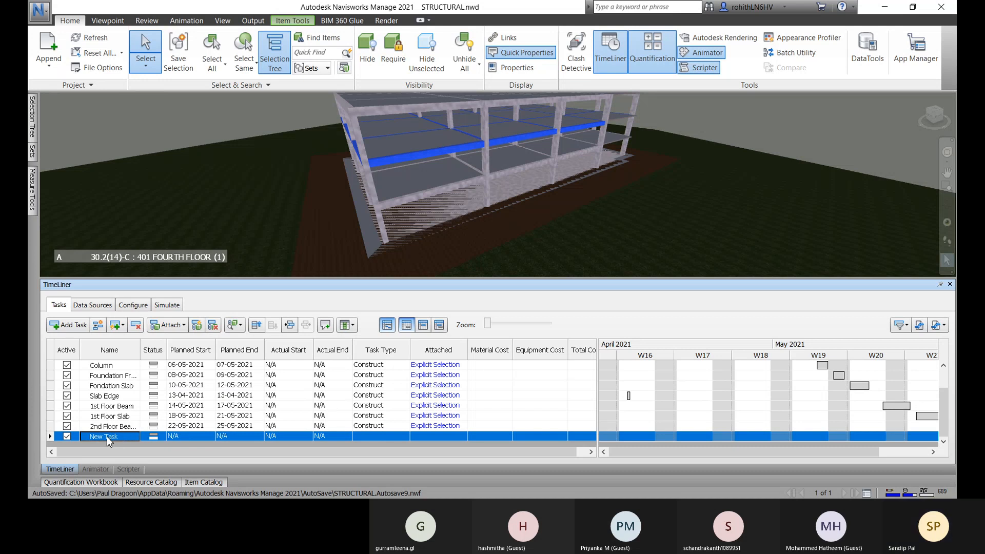
click(103, 437)
text(2nd Floor Slab)
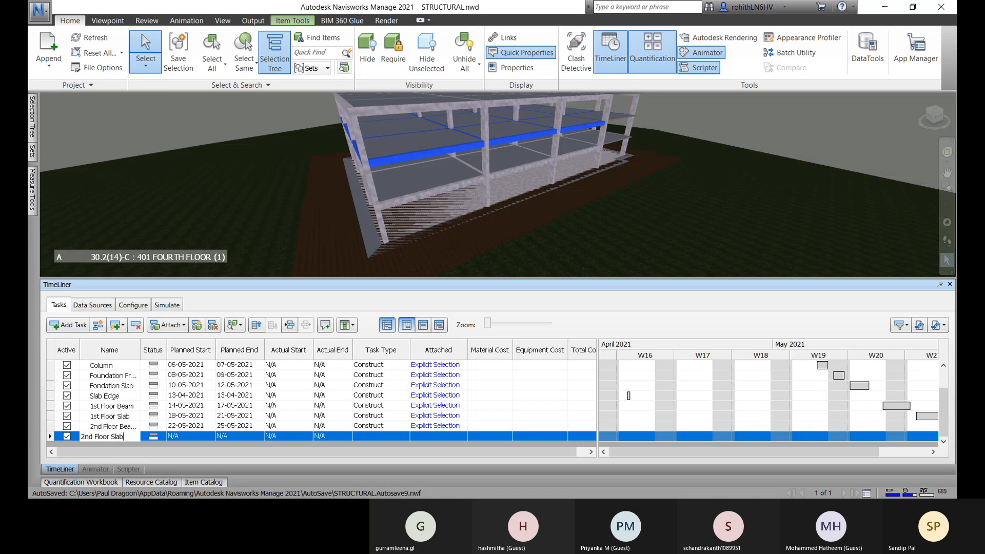
click(373, 435)
click(388, 436)
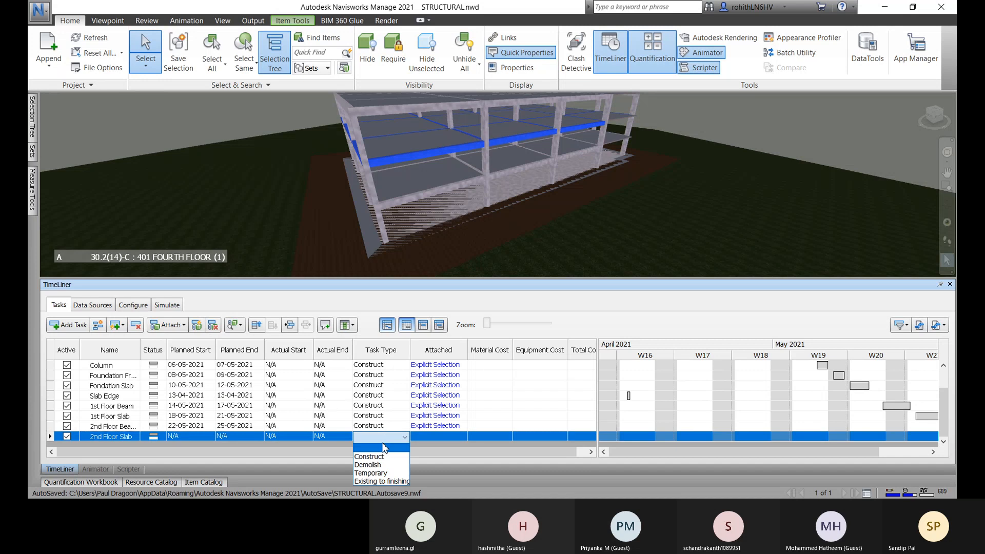
click(379, 448)
- Schedule the 2nd Floor Slab task with planned start 26-05-2021 and planned end 29-05-2021
click(213, 436)
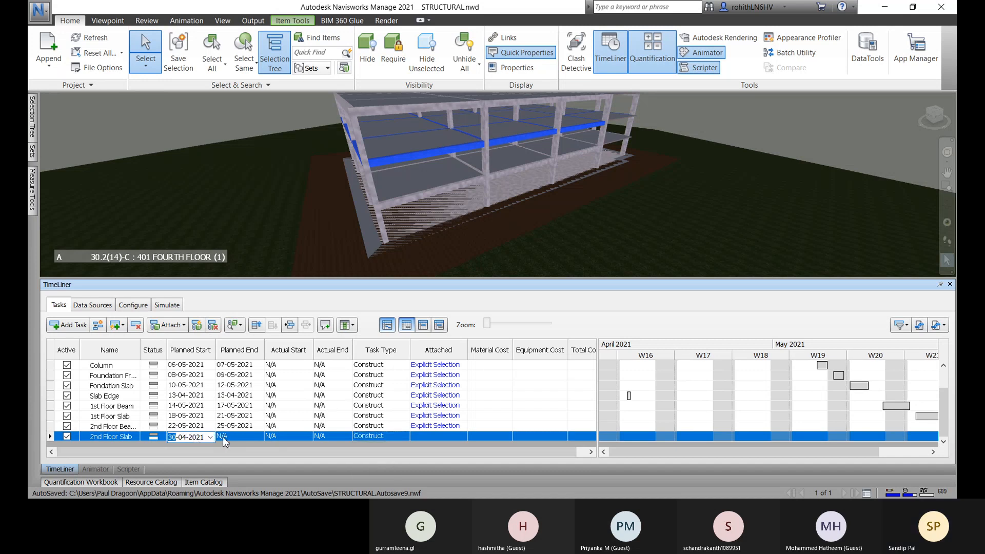
click(210, 439)
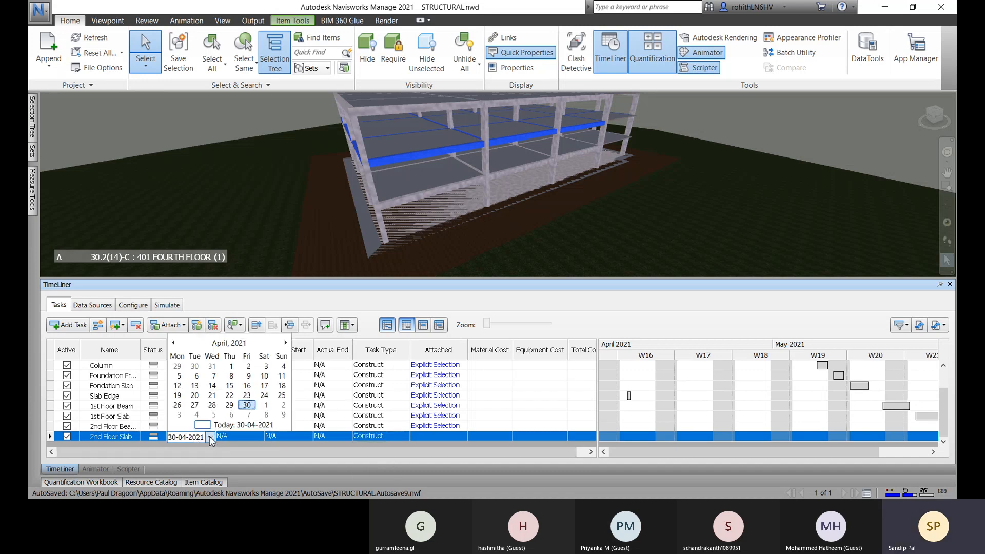
click(286, 342)
click(214, 405)
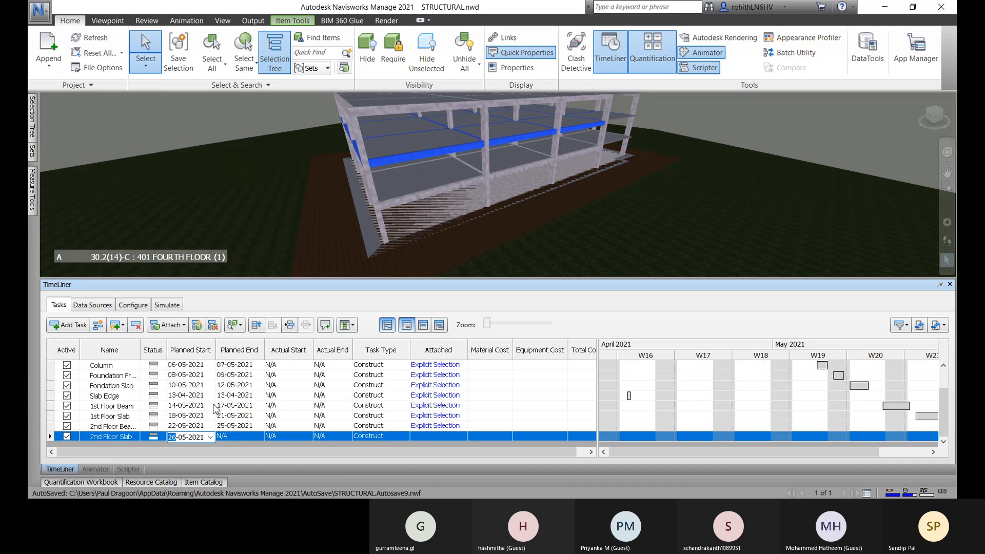
click(241, 437)
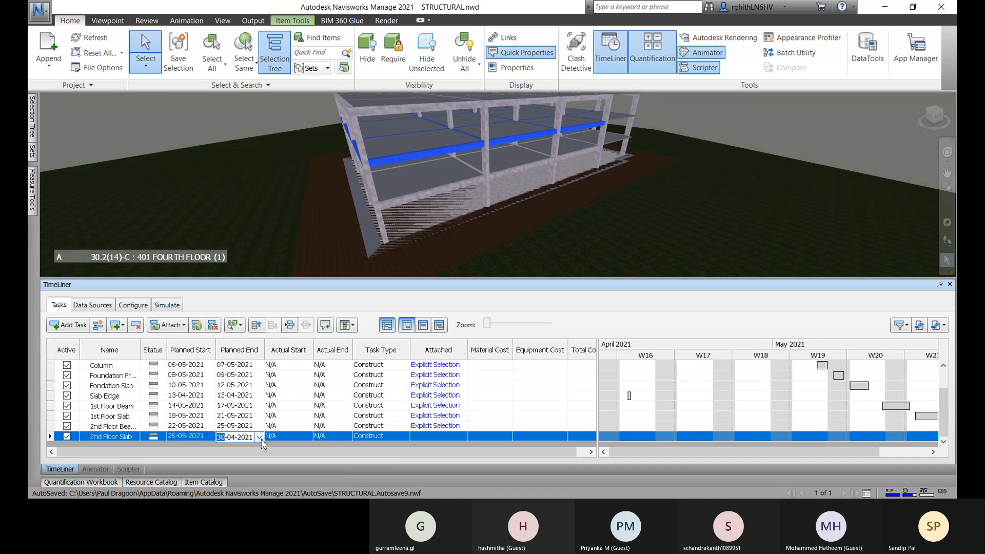
click(260, 438)
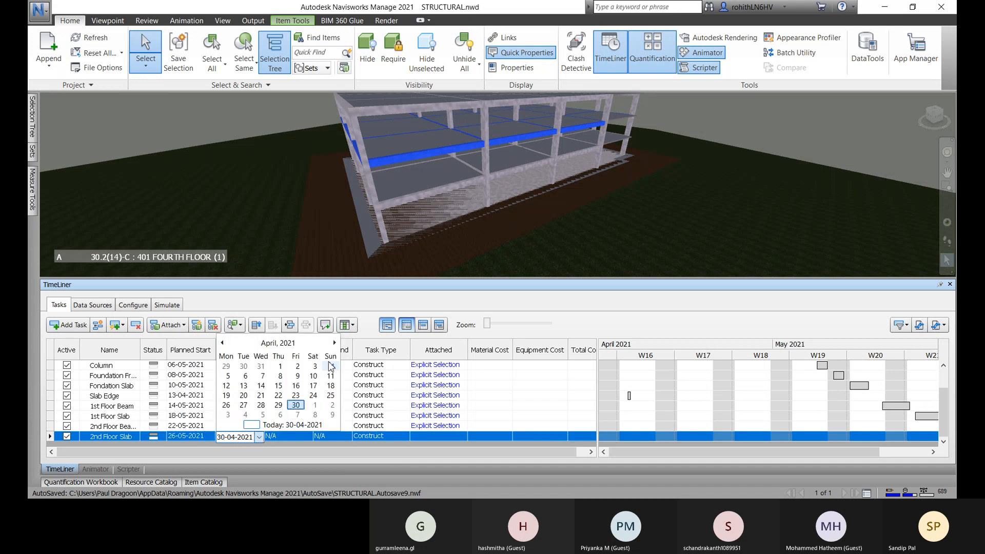
click(314, 405)
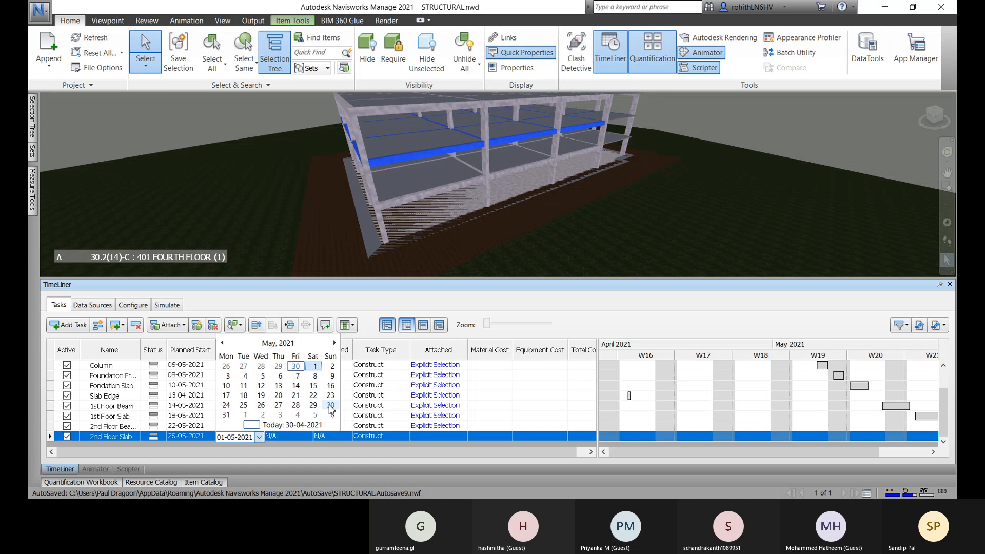
click(330, 405)
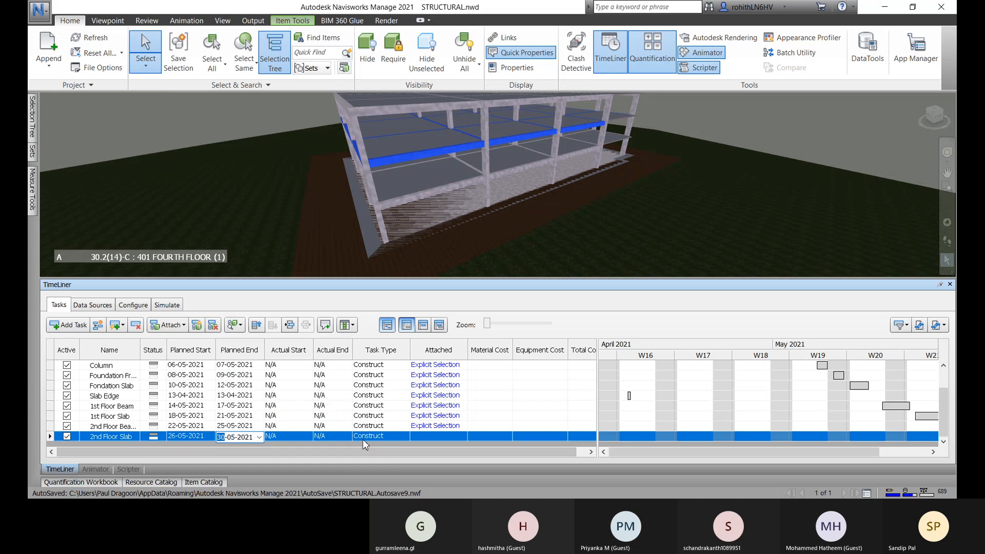
click(259, 437)
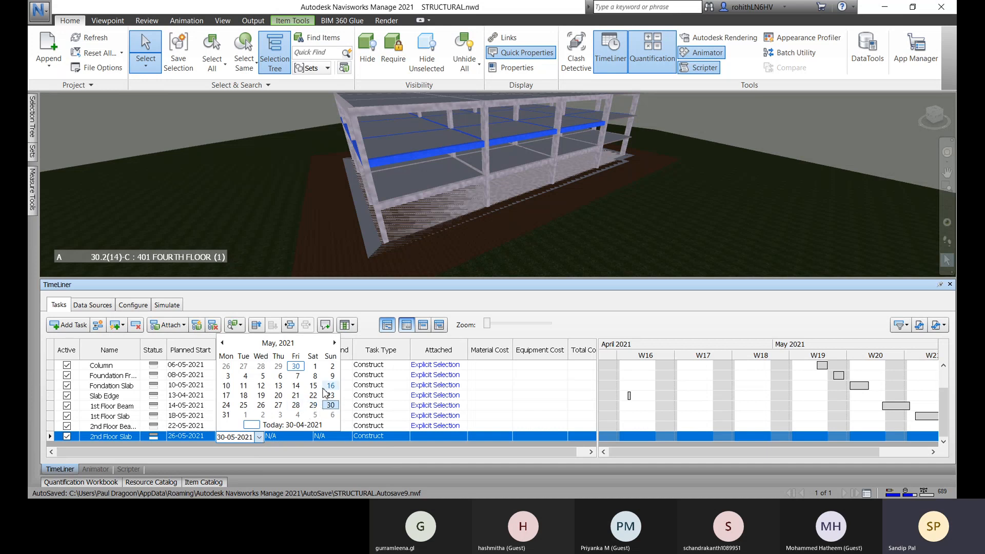
click(314, 406)
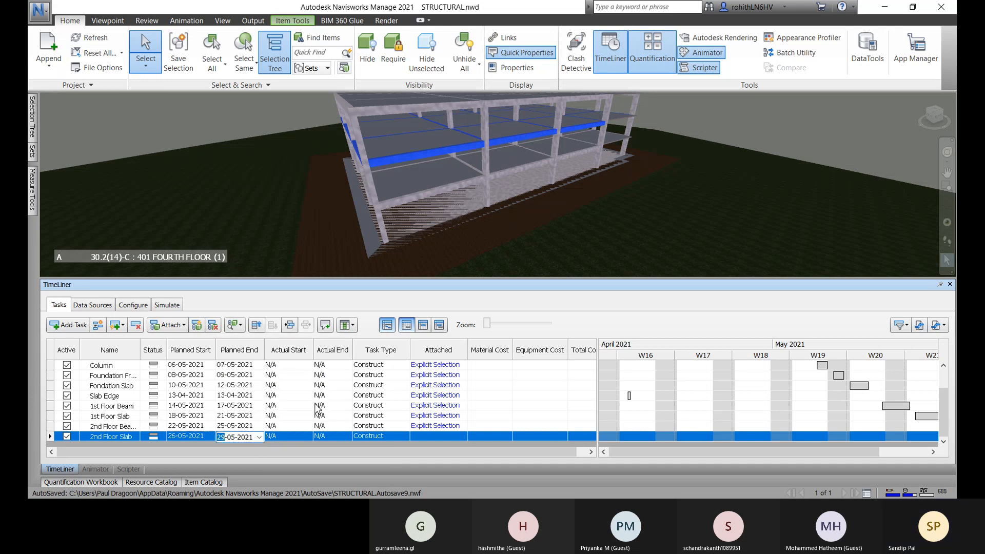
- Attach the currently selected beams to the 2nd Floor Slab task
right_click(452, 433)
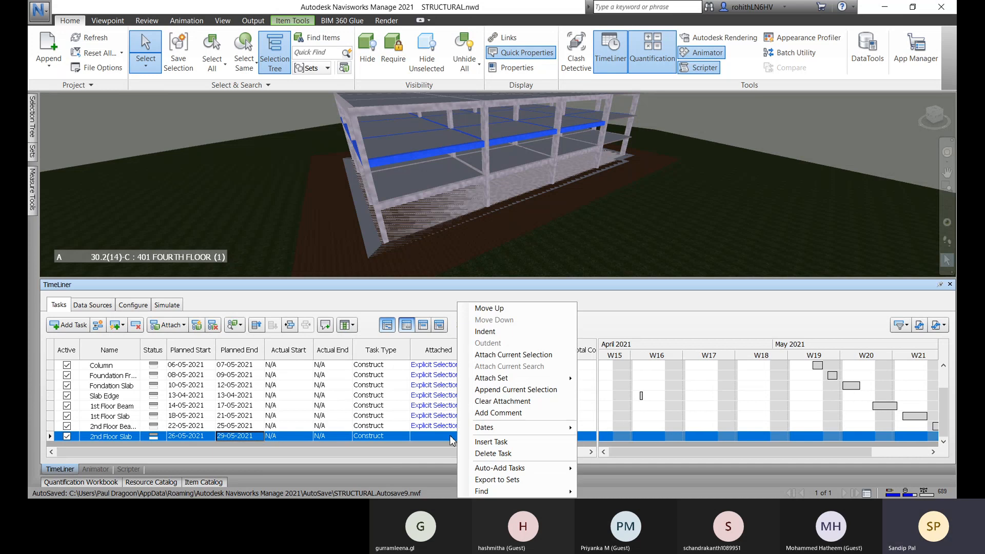
click(513, 354)
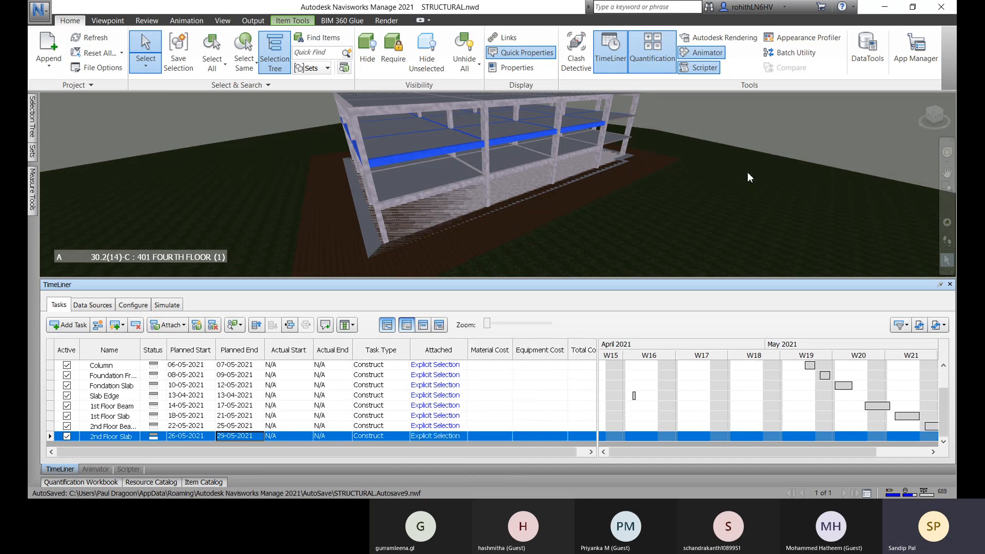
scroll(748, 172, down, 1)
shift+middle_drag(725, 205, 631, 231)
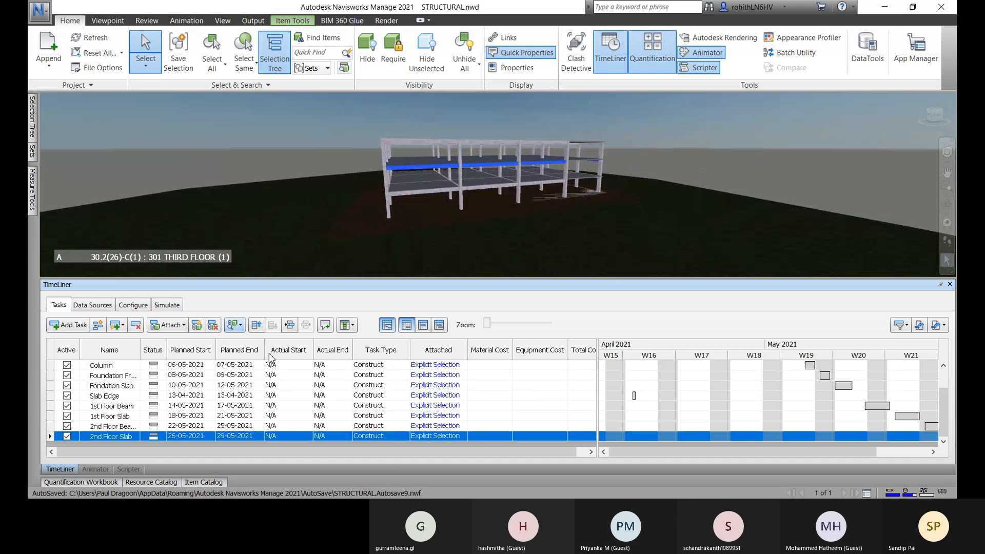
- Add a new task at the end of the schedule and clear the attachment of the 2nd Floor Slab task
click(68, 325)
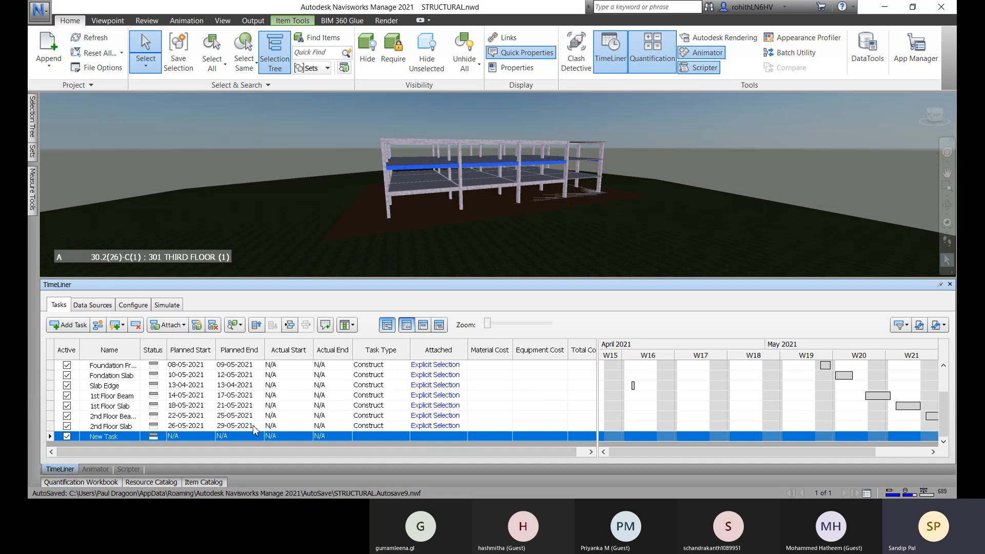
click(441, 429)
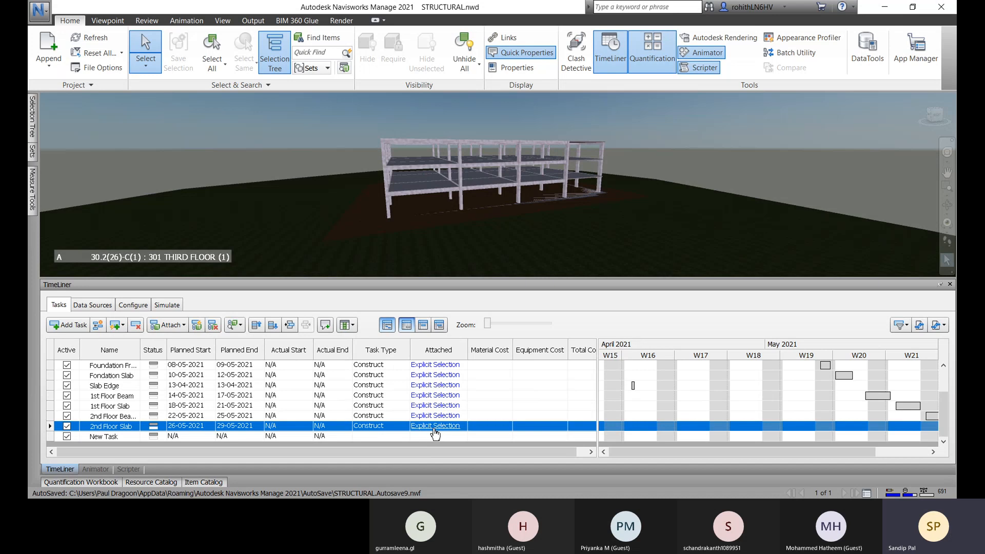
click(213, 326)
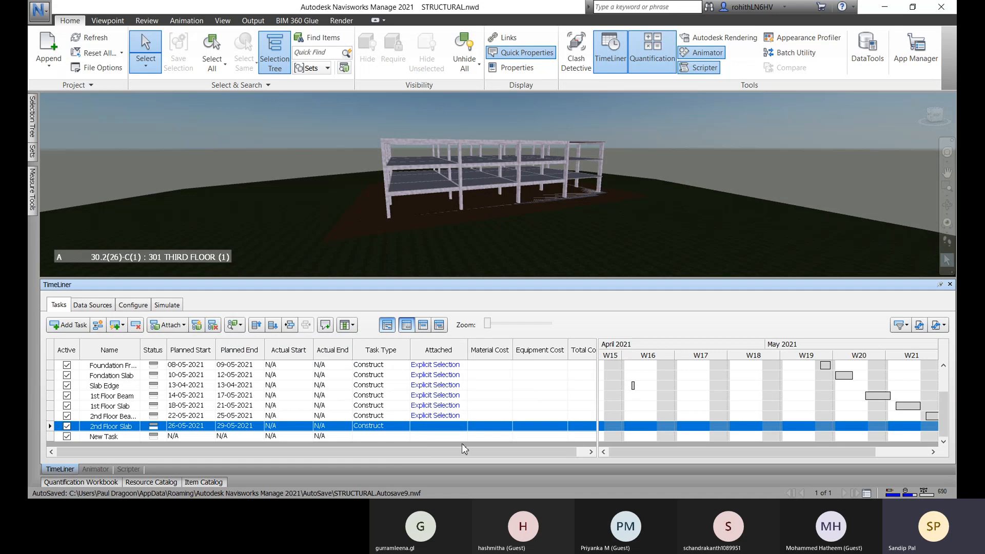
- Attach the Floors of 301 THIRD FLOOR to the 2nd Floor Slab task and check the 2nd floor beam and slab attachments in the model
click(32, 117)
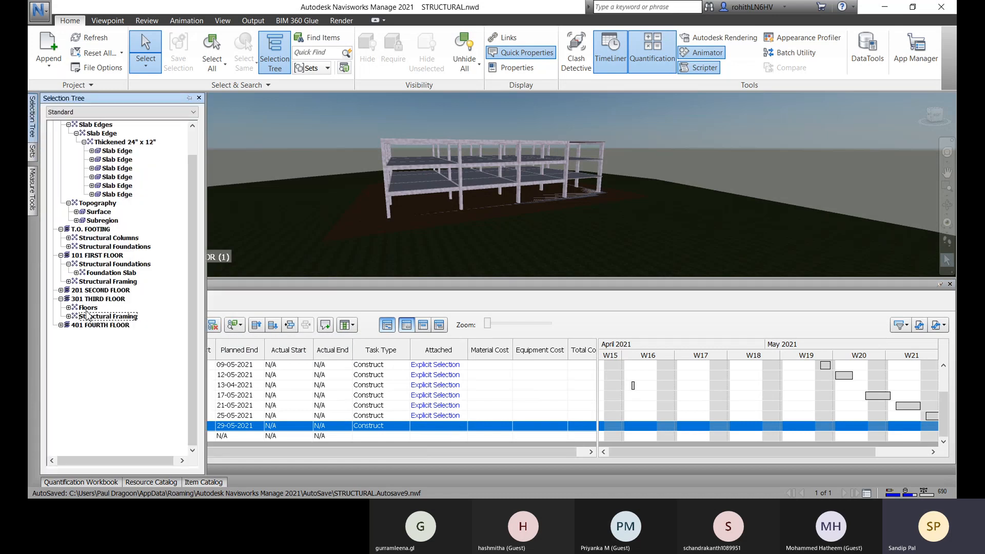
click(87, 309)
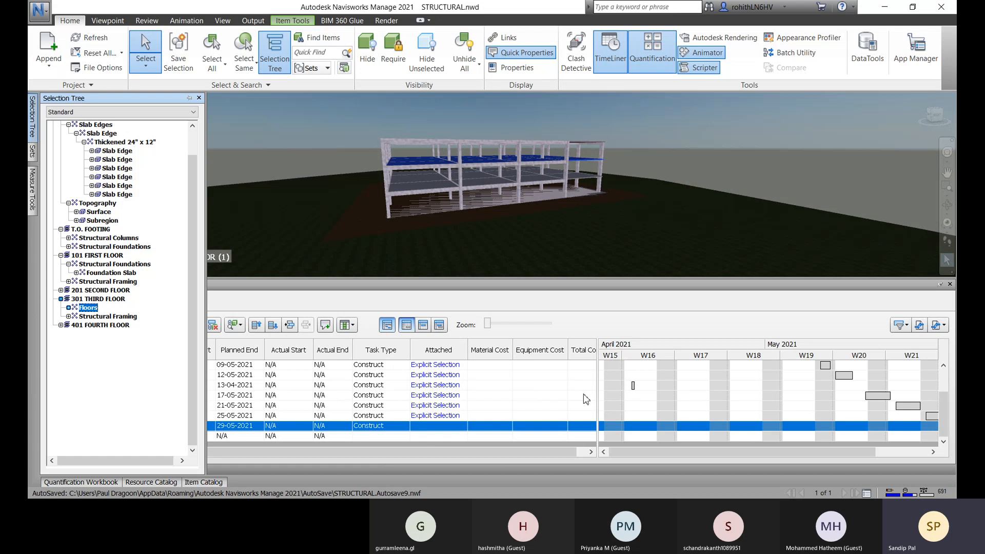
right_click(440, 433)
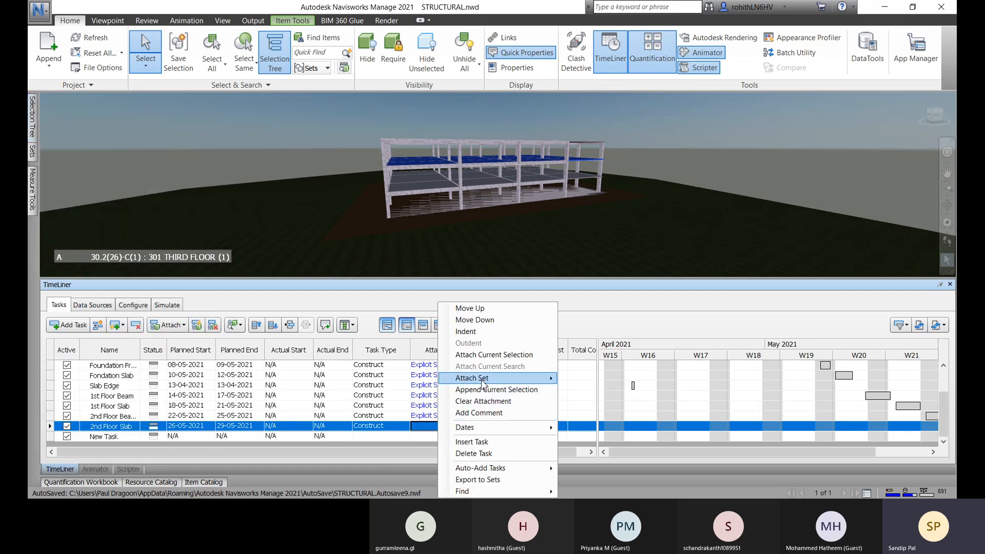
click(487, 355)
click(450, 419)
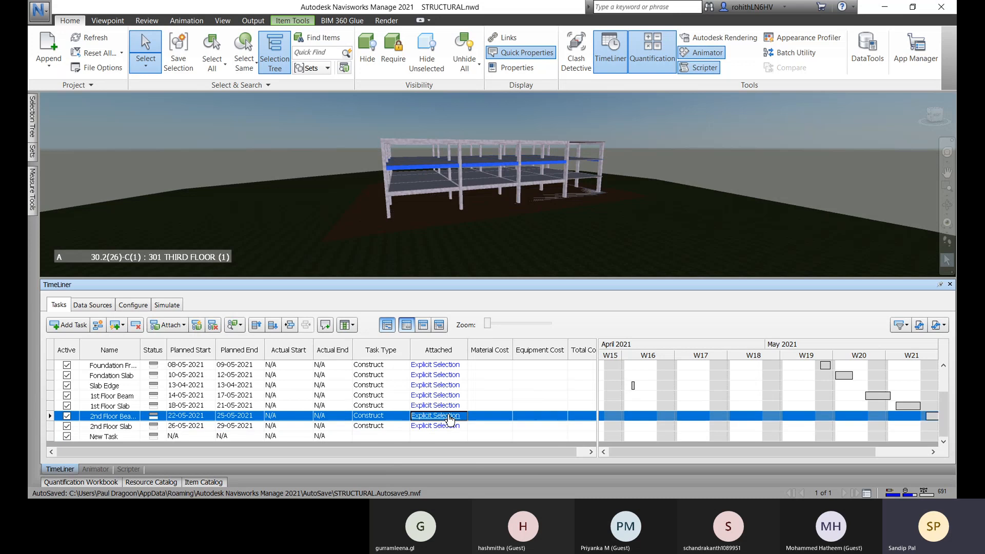
click(432, 427)
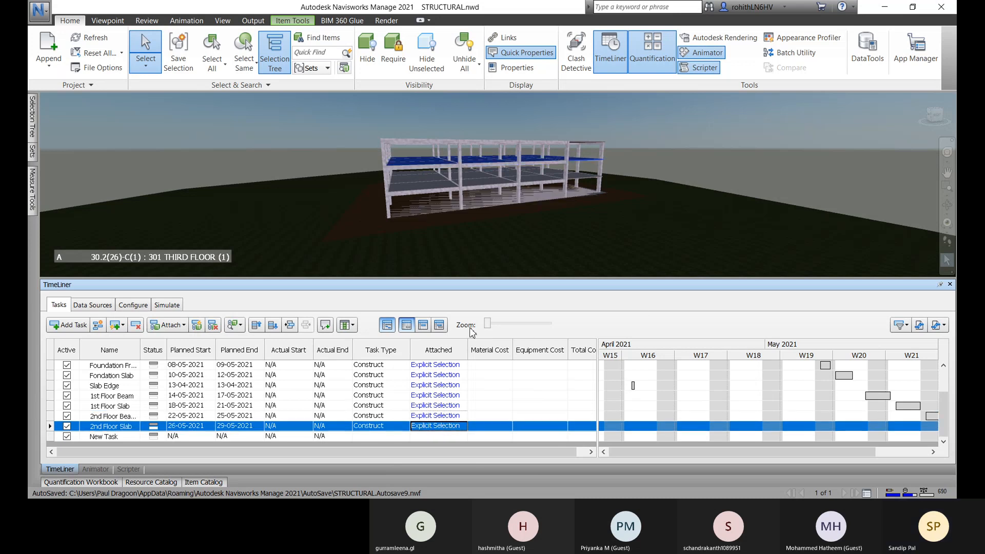
- Rename the new task as 3rd Floor Beam and set its planned start to 30-05-2021
click(110, 438)
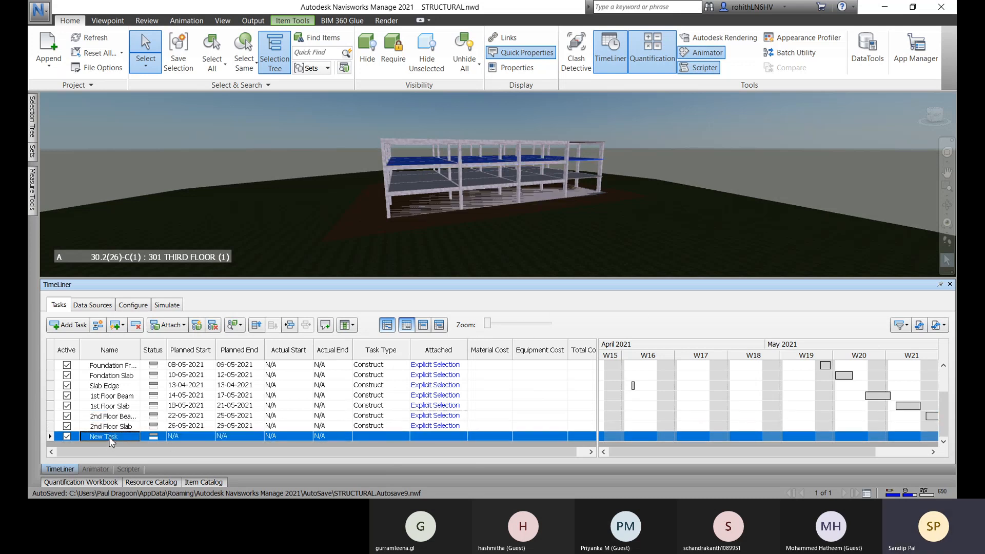
click(110, 438)
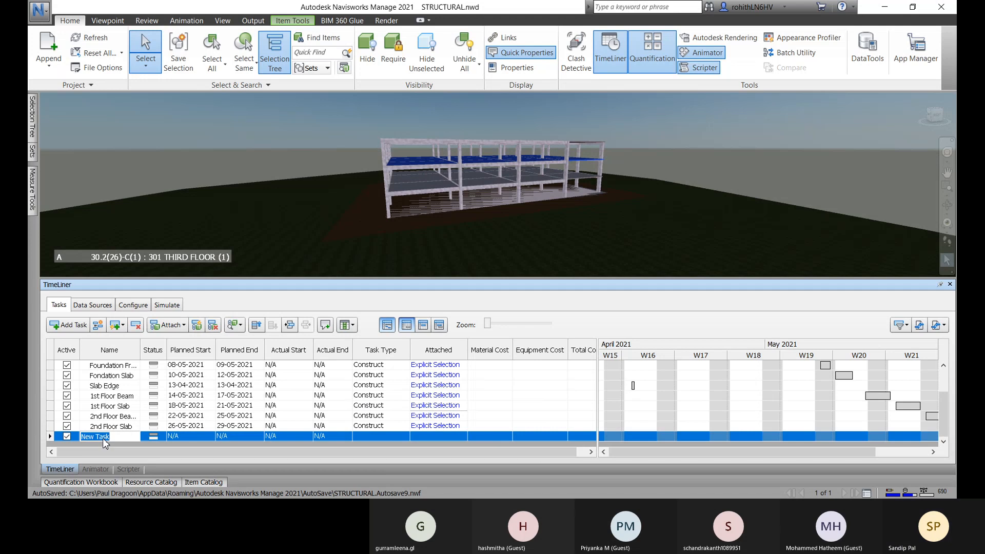
text(3rd Floor Beam)
click(190, 437)
click(211, 437)
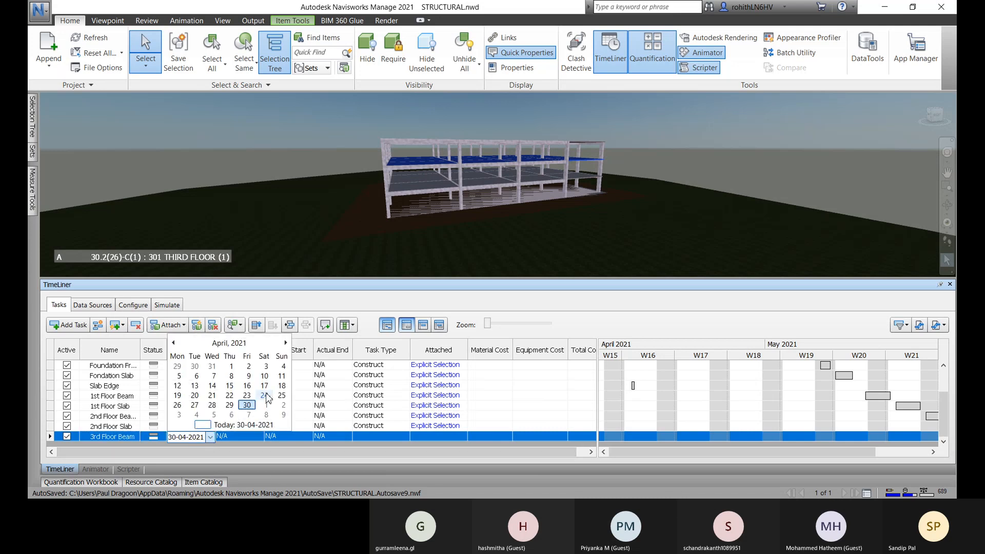
click(285, 343)
click(282, 405)
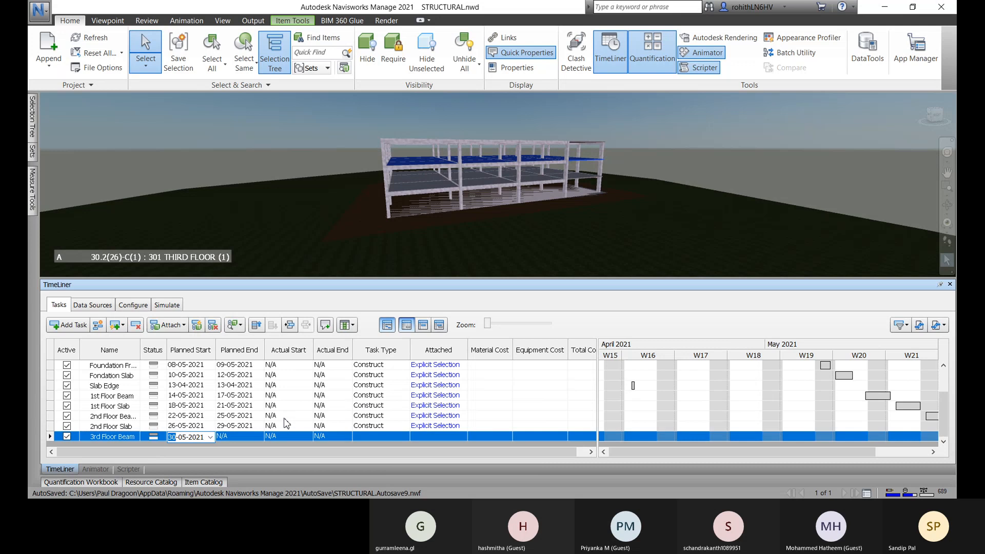
- Try a planned end of 02-06-2021 for the 3rd Floor Beam task, open its actual start date, and undo the date entry
click(246, 437)
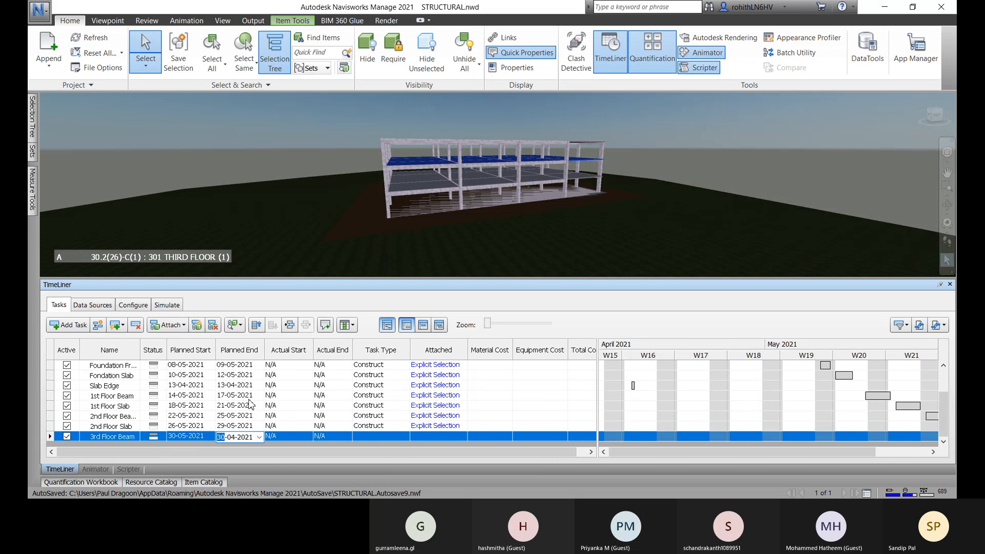
click(260, 437)
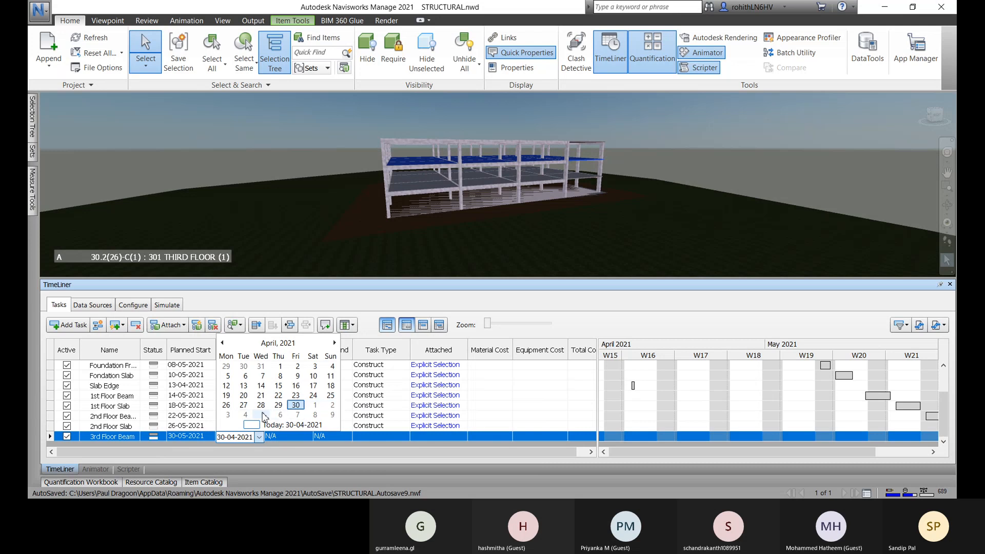
click(334, 343)
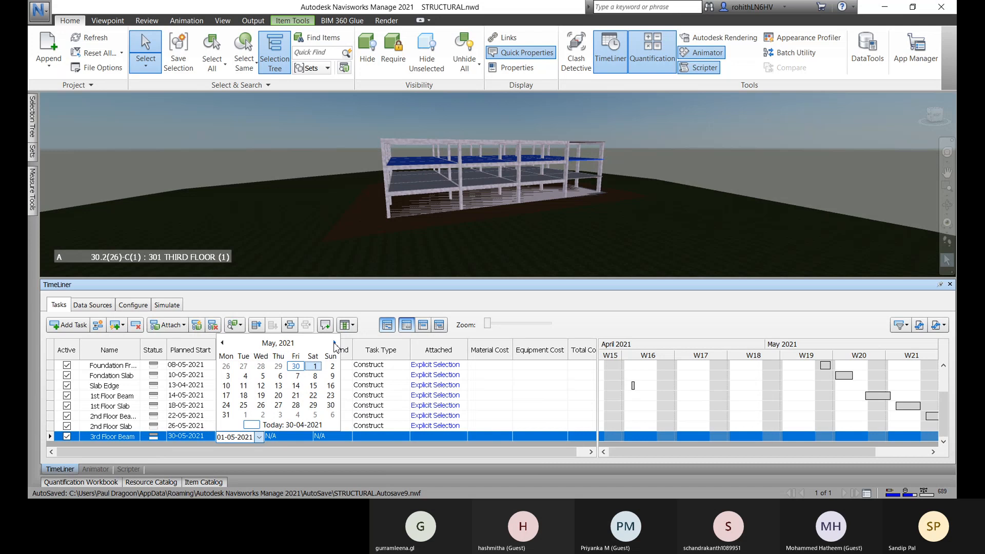
click(262, 414)
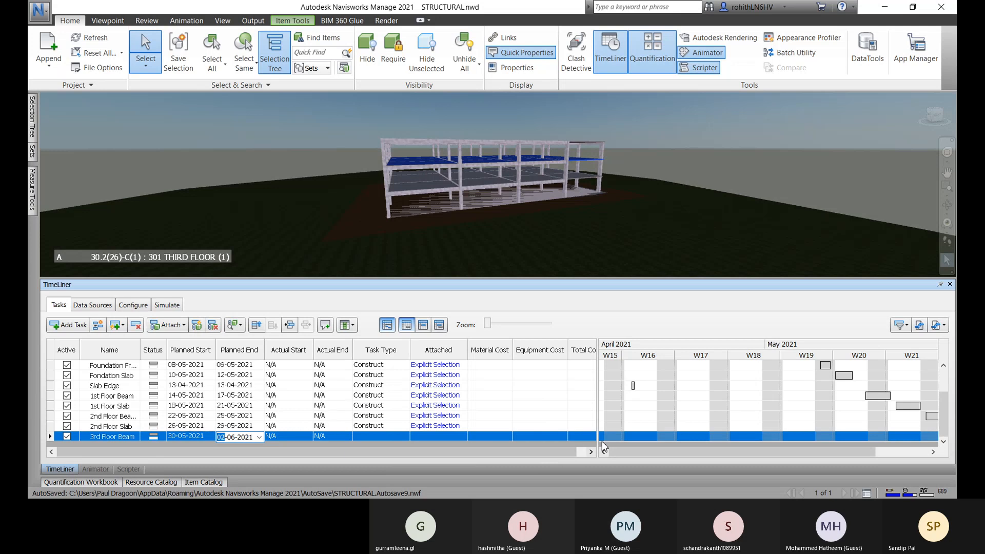
click(300, 437)
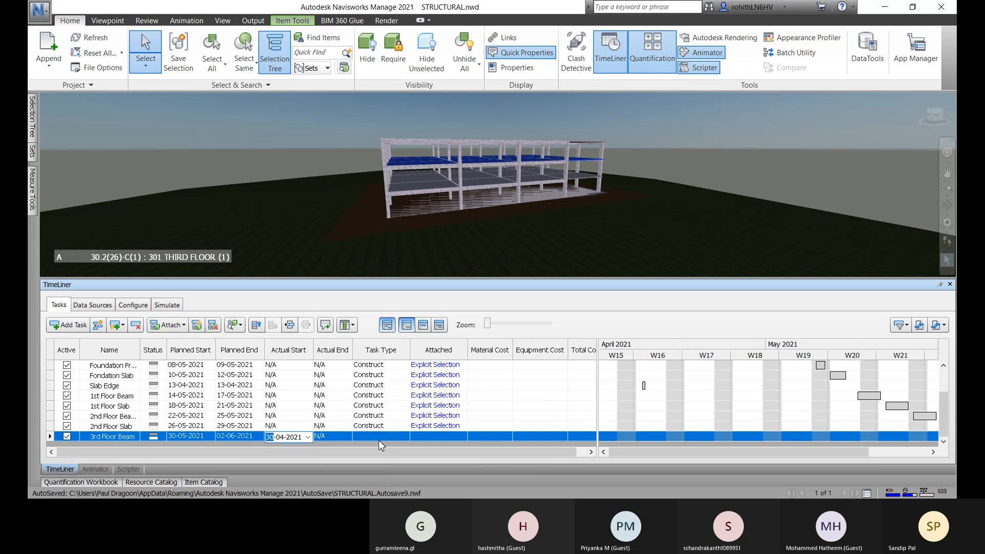
click(307, 437)
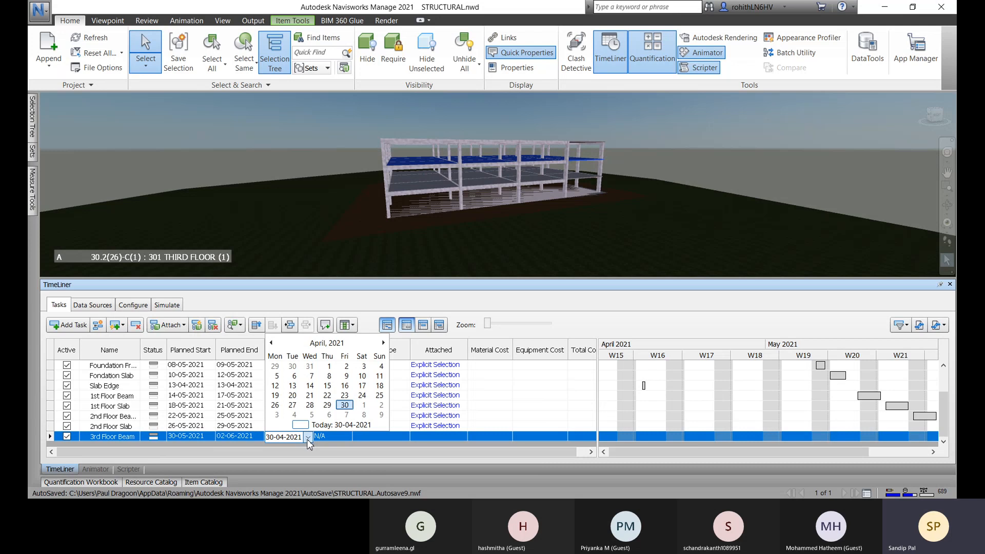
click(380, 440)
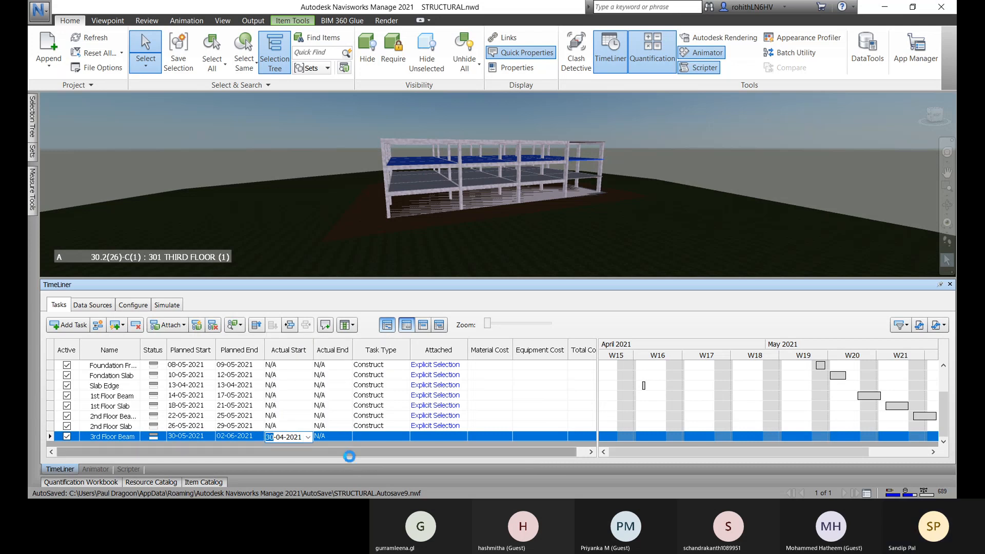
key(ctrl+z)
- Set the 3rd Floor Beam task's planned end to 02-06-2021 and its task type to Construct
click(231, 439)
click(259, 438)
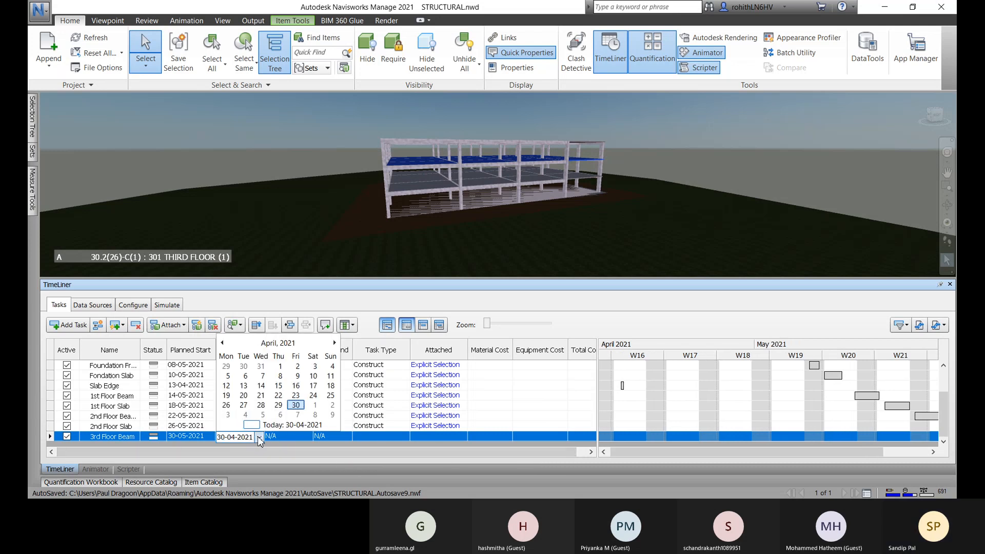
click(334, 342)
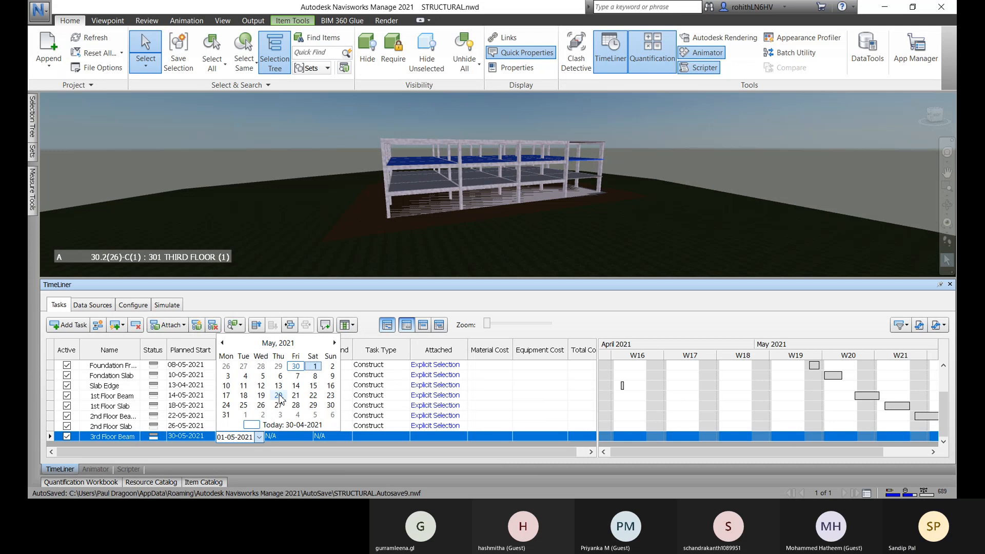
click(262, 414)
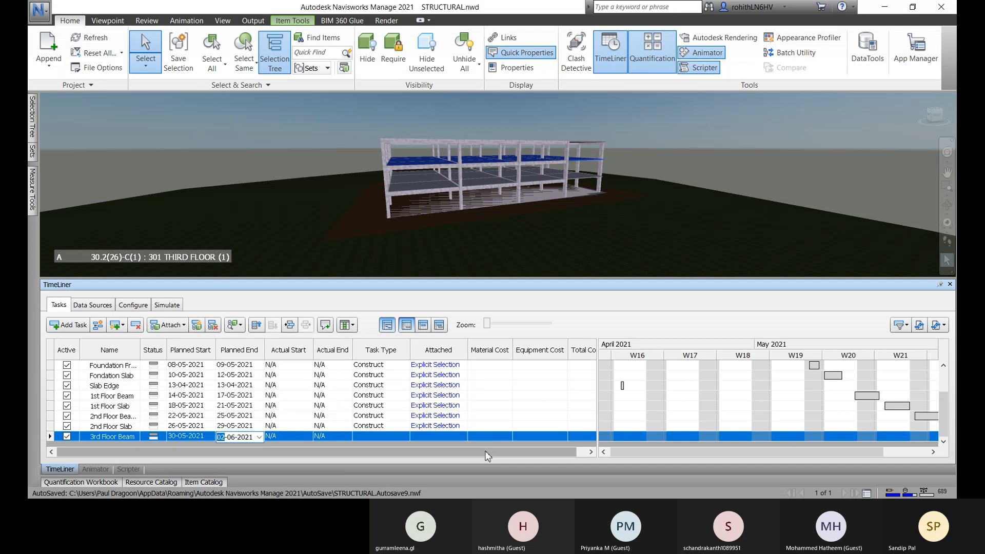
click(385, 437)
click(377, 449)
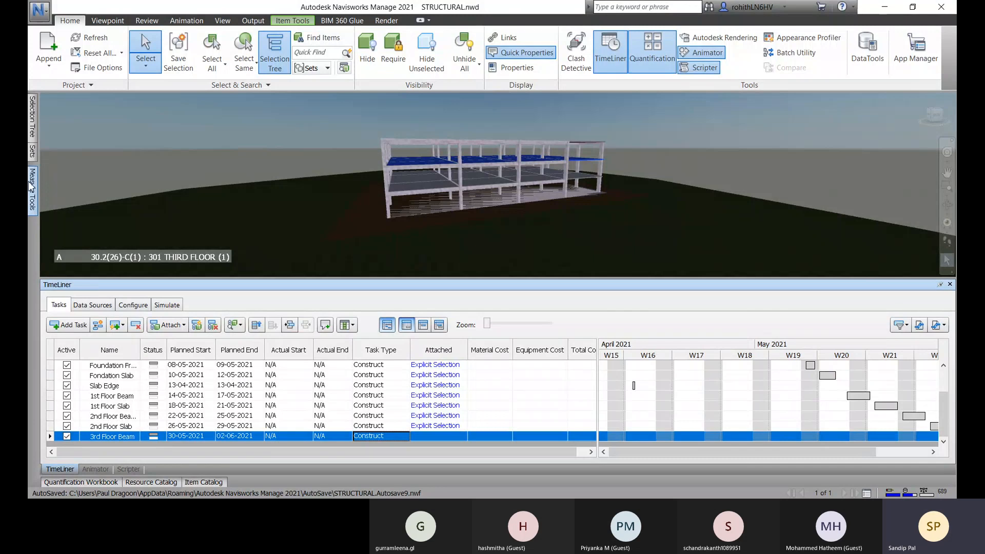
- Attach the Structural Framing of 401 FOURTH FLOOR to the 3rd Floor Beam task
mouse_move(31, 153)
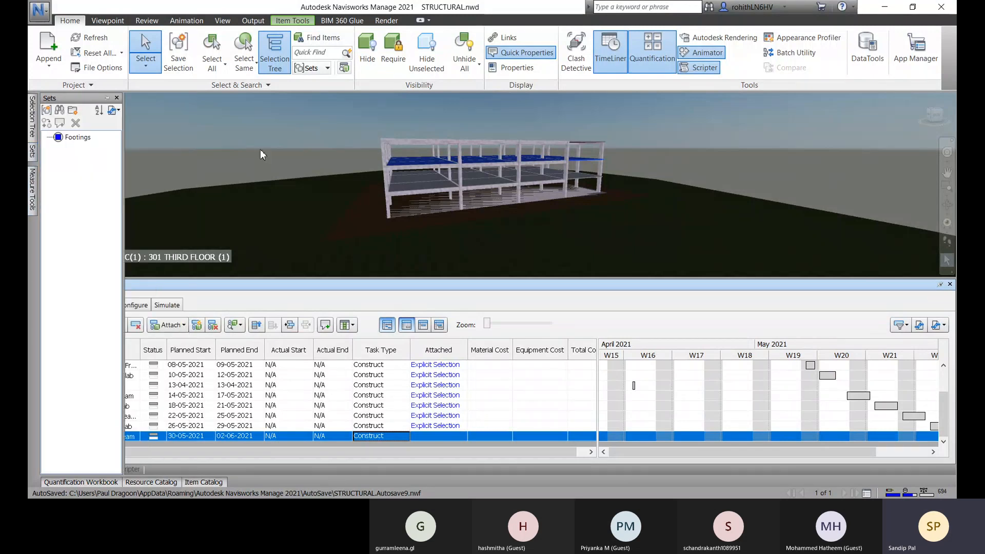
click(184, 128)
mouse_move(31, 117)
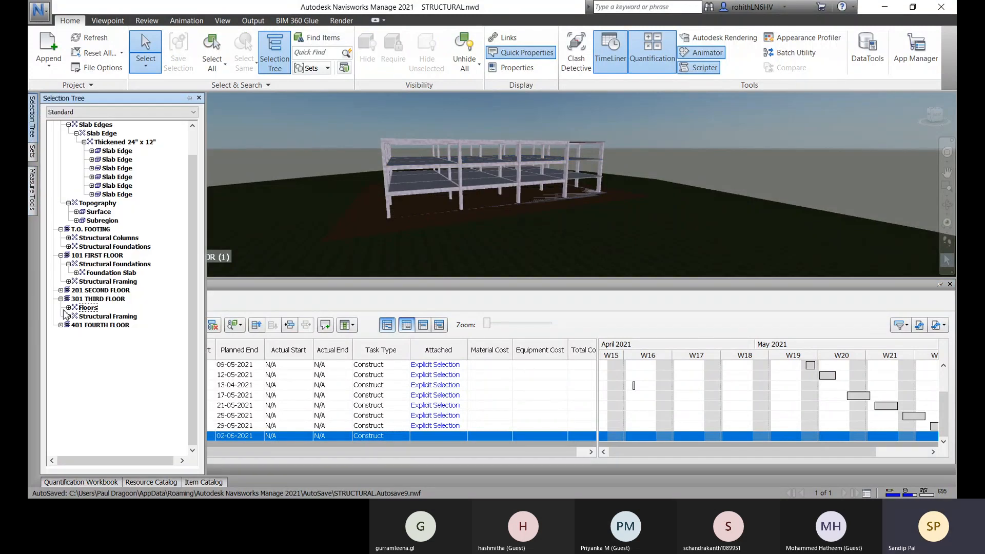
click(60, 325)
click(67, 325)
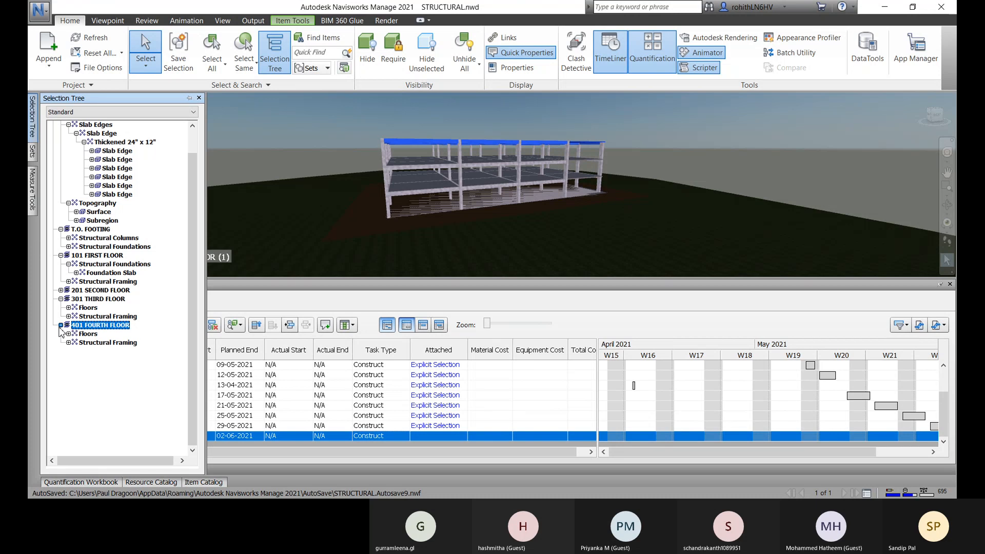
click(90, 343)
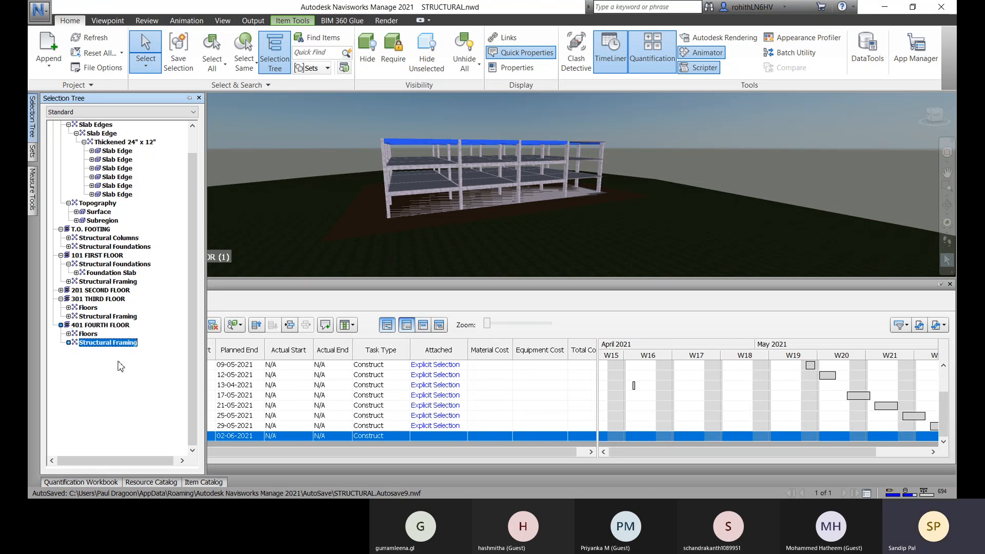
right_click(429, 436)
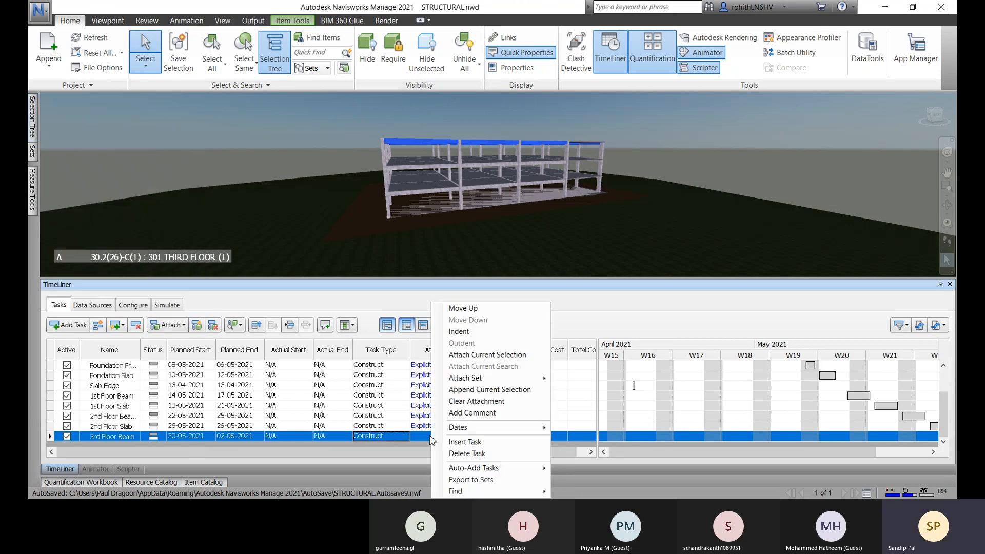
click(486, 355)
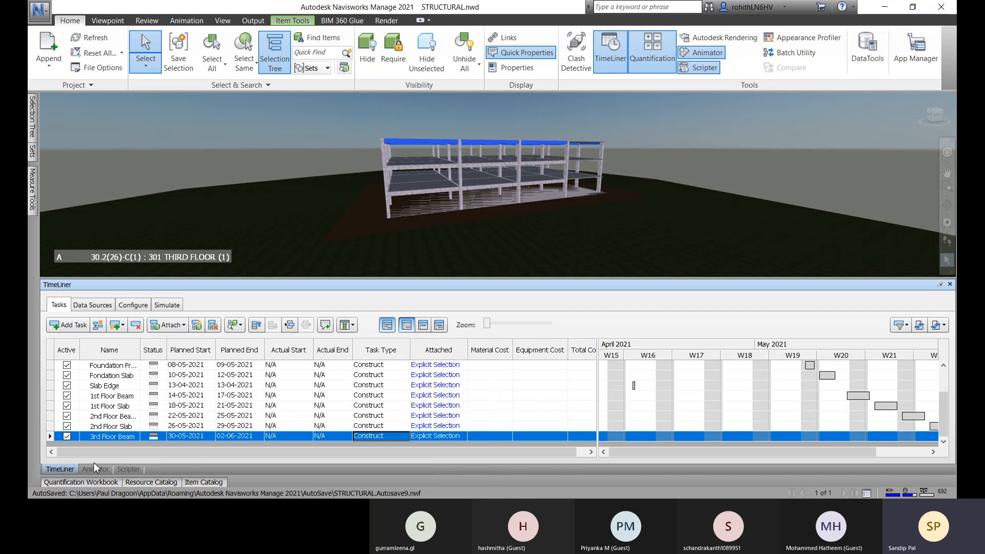
- Add a new task named 3rd Floor Slab and set its planned start to 03-06-2021
click(68, 324)
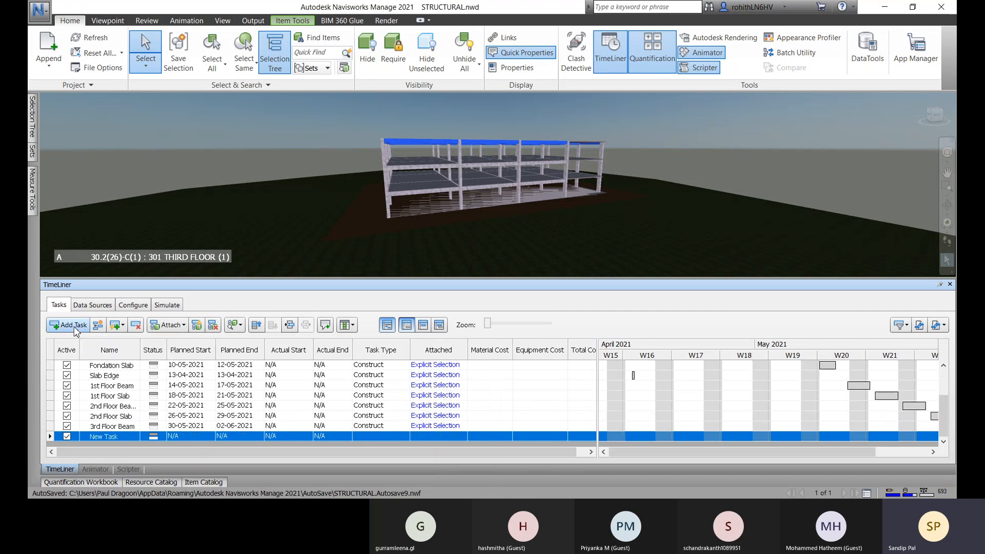
click(123, 440)
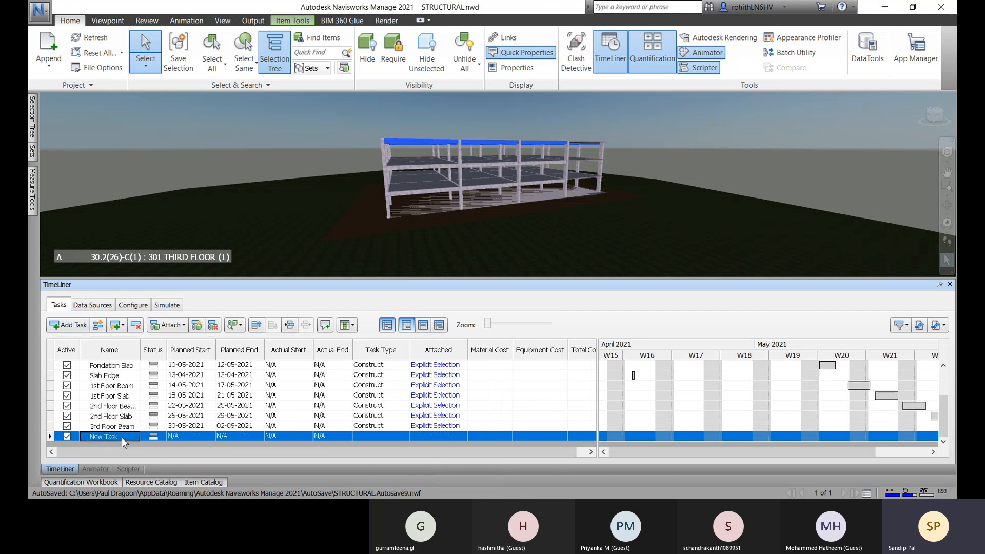
drag(116, 436, 66, 438)
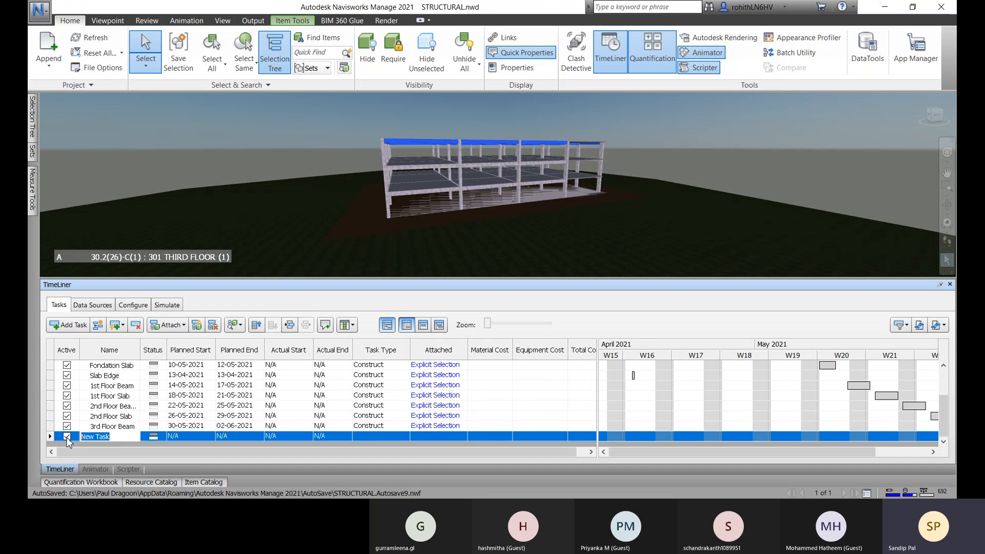
text(3rd Floor Slab)
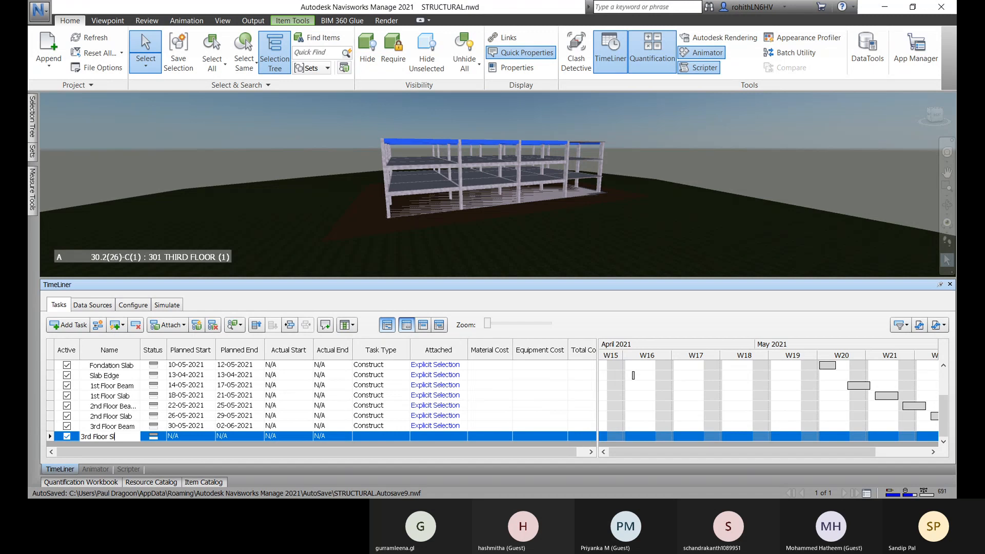
click(195, 437)
click(210, 437)
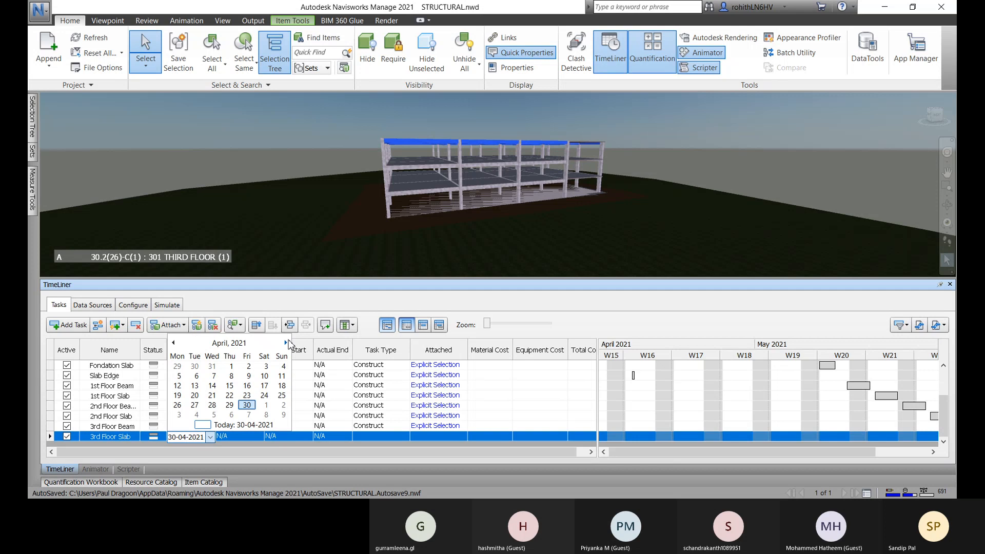
click(286, 342)
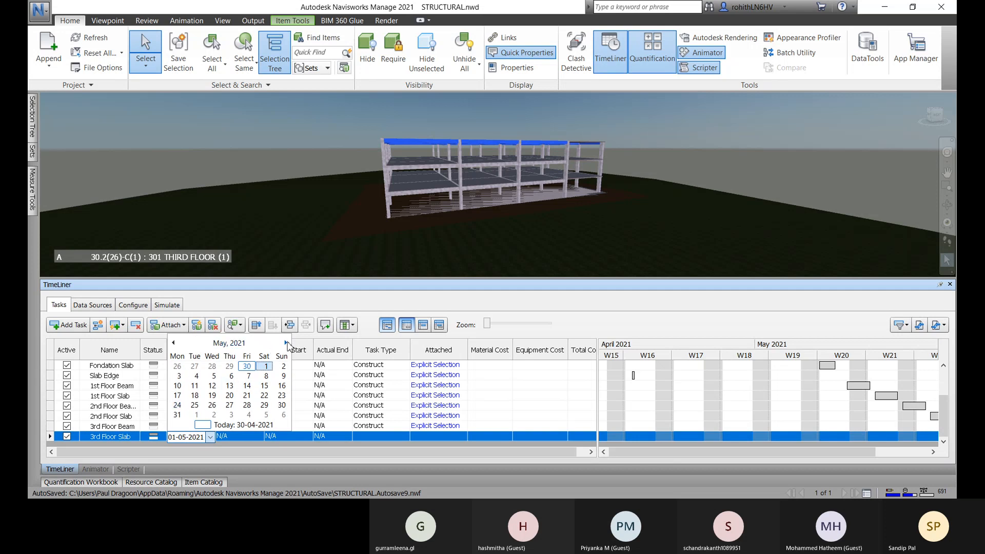
click(286, 342)
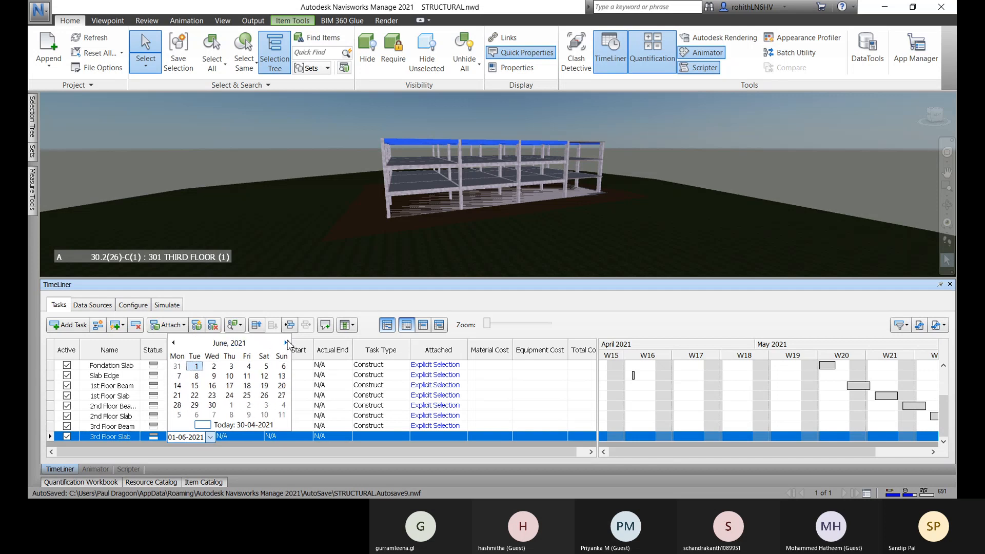
click(224, 367)
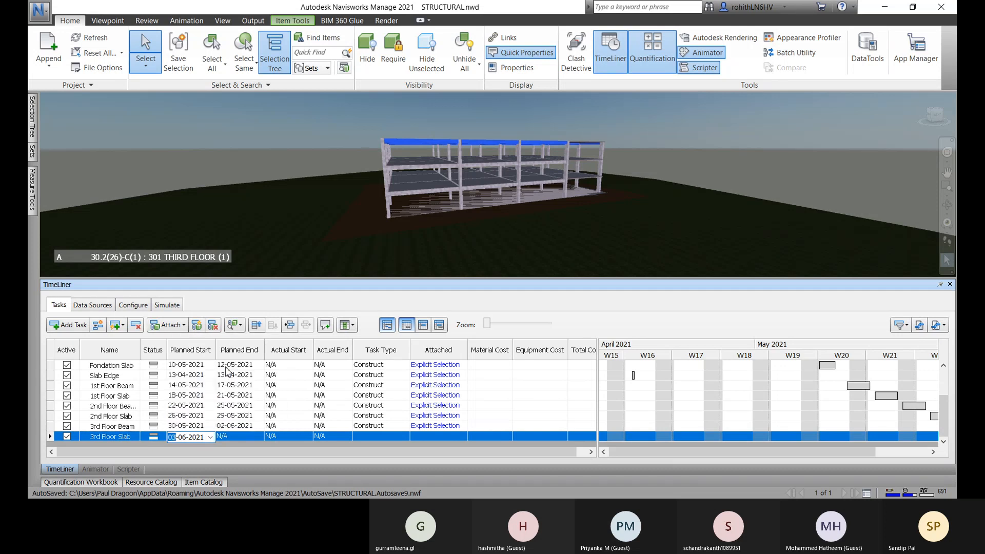
- Set the 3rd Floor Slab task's planned end to 05-06-2021 and its task type to Construct
click(258, 442)
click(261, 438)
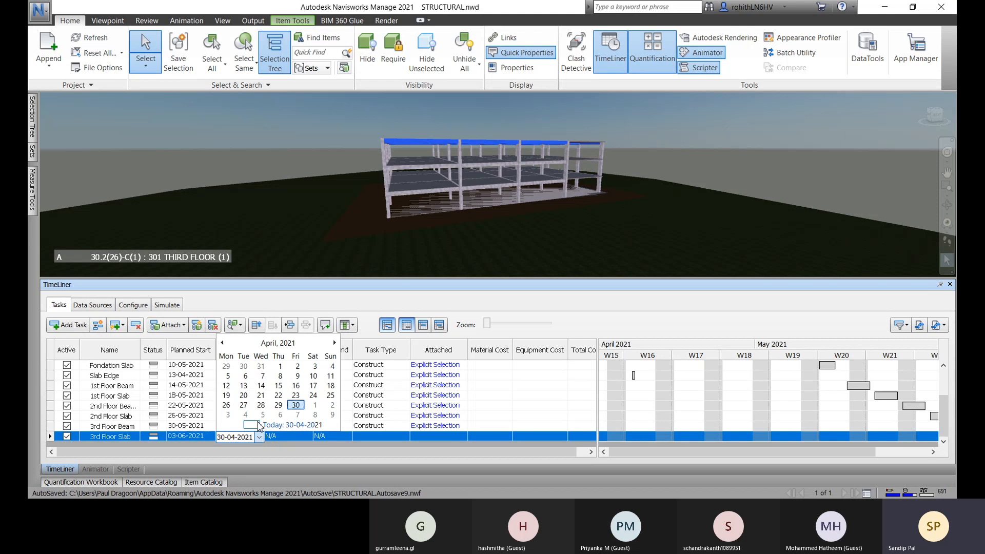
click(334, 344)
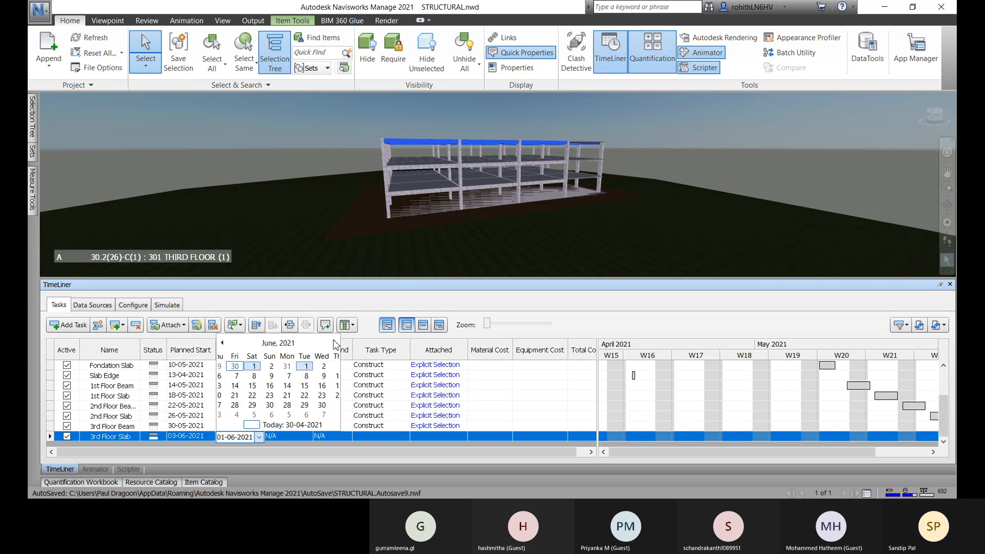
click(334, 344)
click(315, 366)
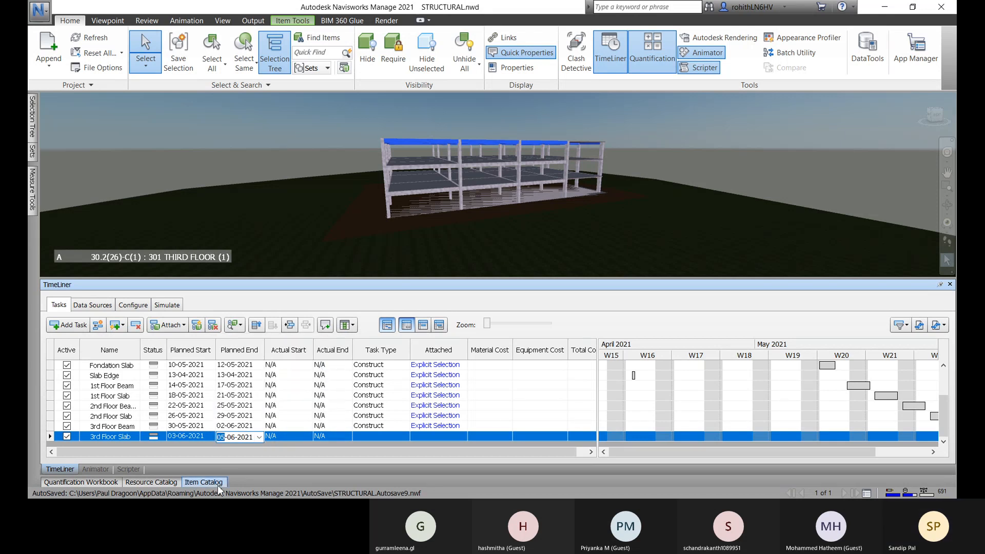
click(405, 439)
click(399, 440)
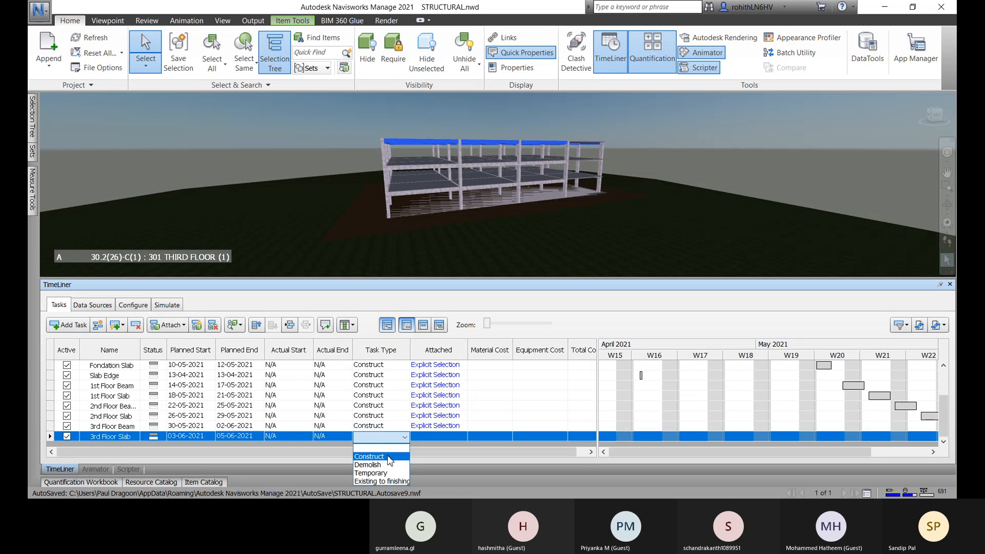
click(390, 456)
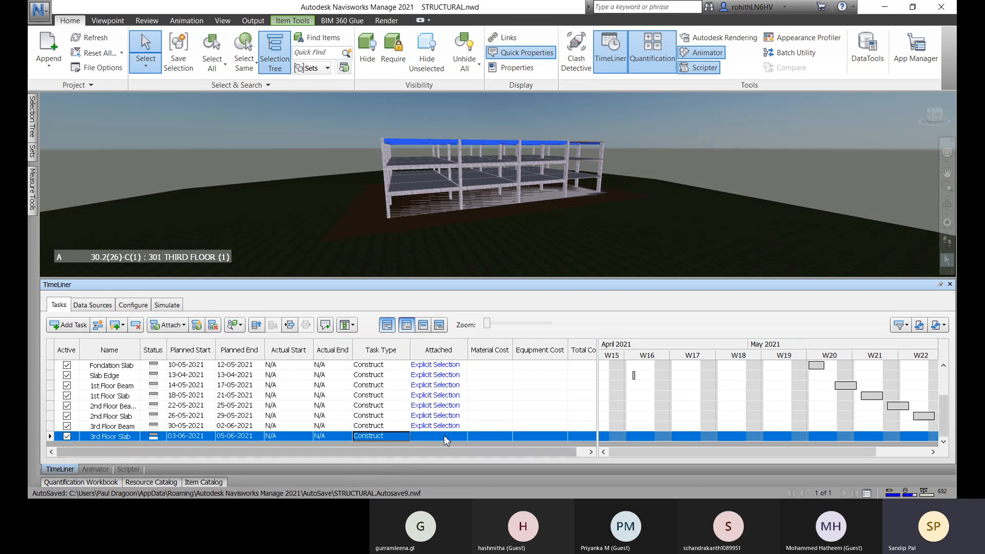
- Attach the Floors of 401 FOURTH FLOOR to the 3rd Floor Slab task, then clear the model selection
click(187, 175)
mouse_move(32, 131)
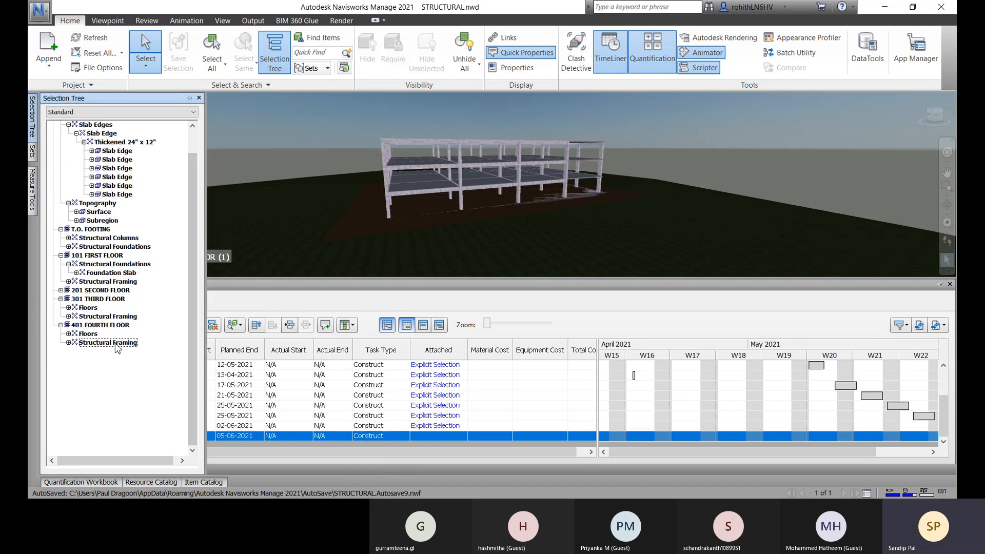
click(89, 334)
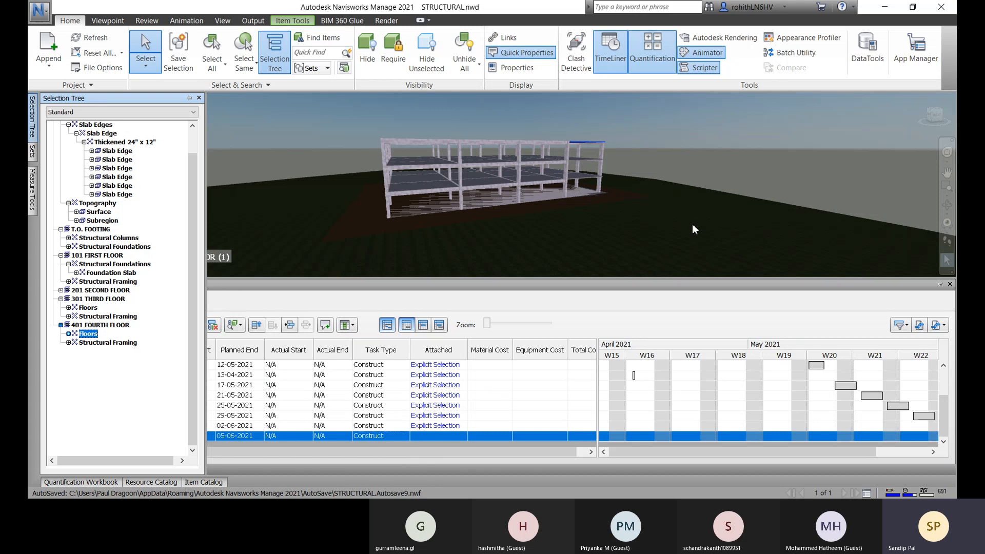
shift+middle_drag(670, 224, 671, 231)
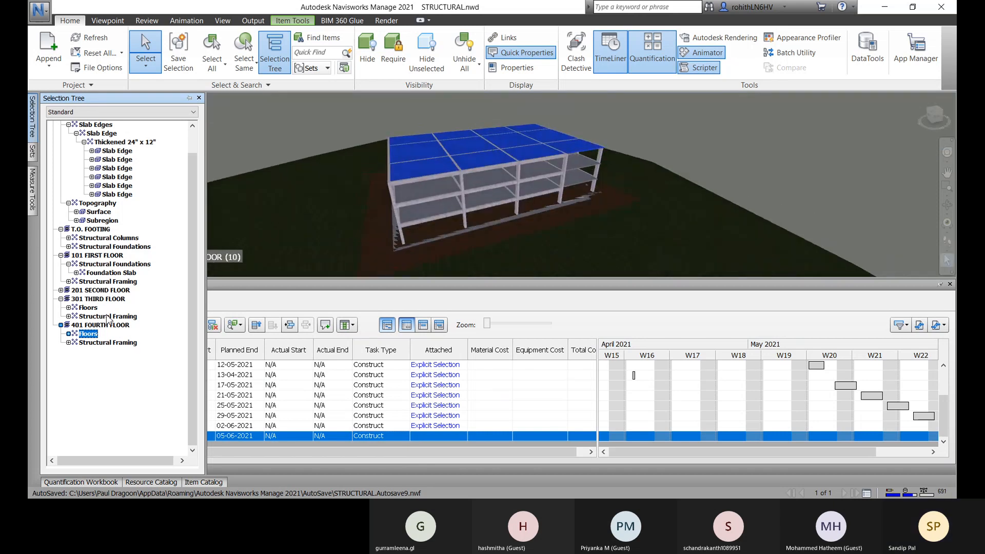
right_click(446, 441)
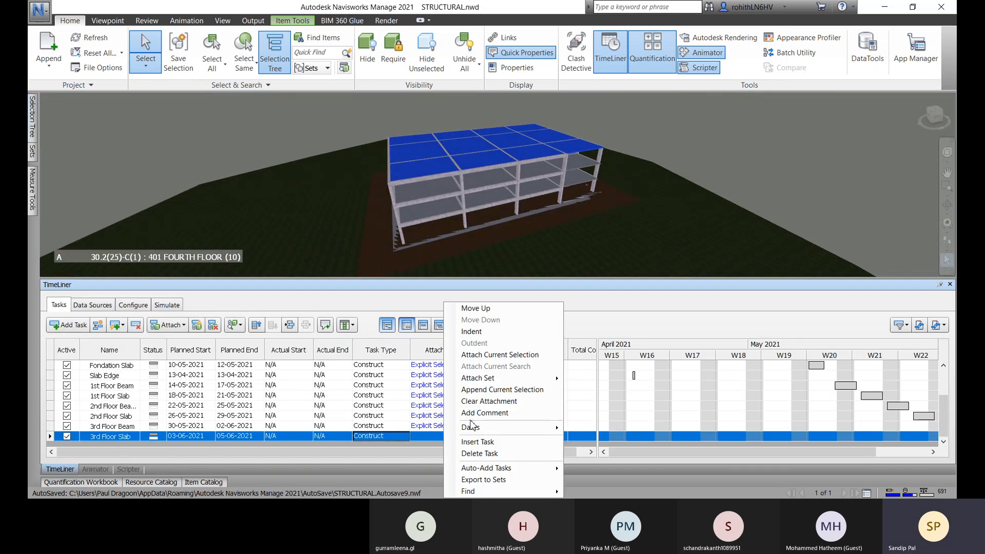
click(491, 355)
click(789, 172)
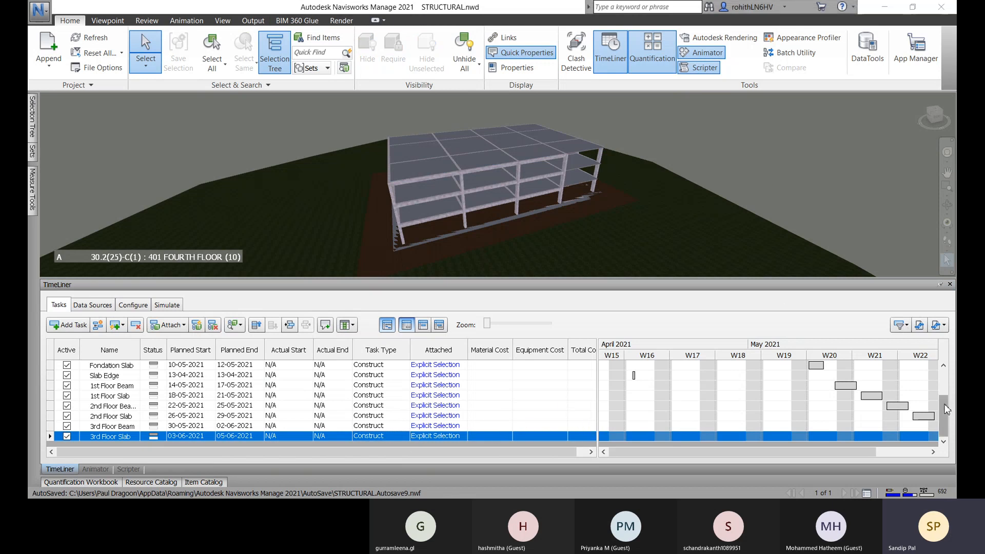
- Set the Site task's planned end to 05-06-2021
drag(946, 405, 946, 378)
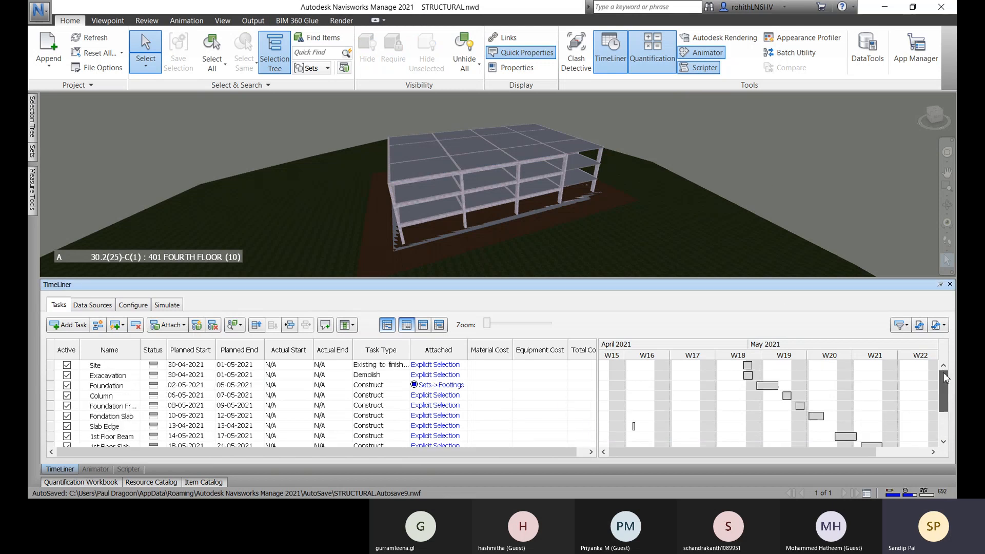
click(256, 367)
click(259, 366)
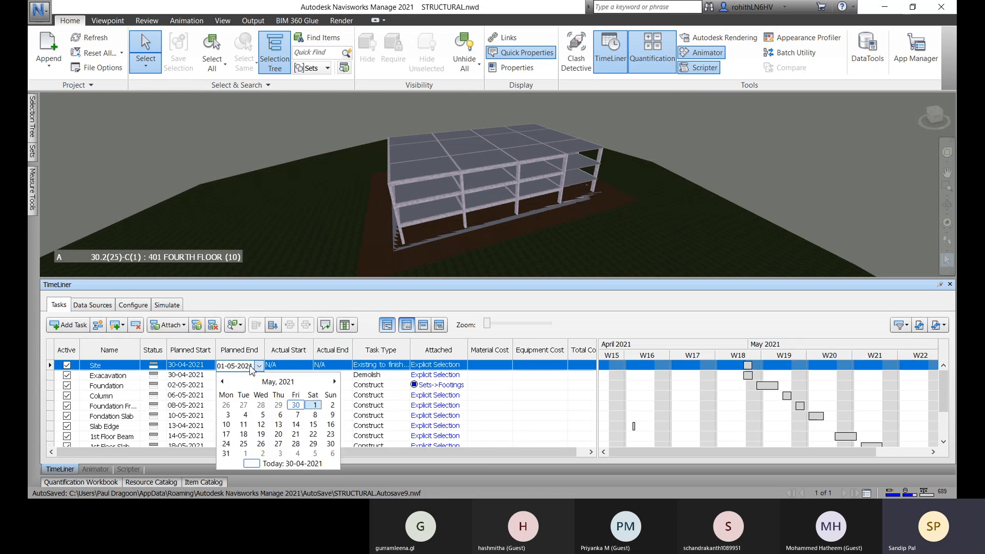
click(334, 382)
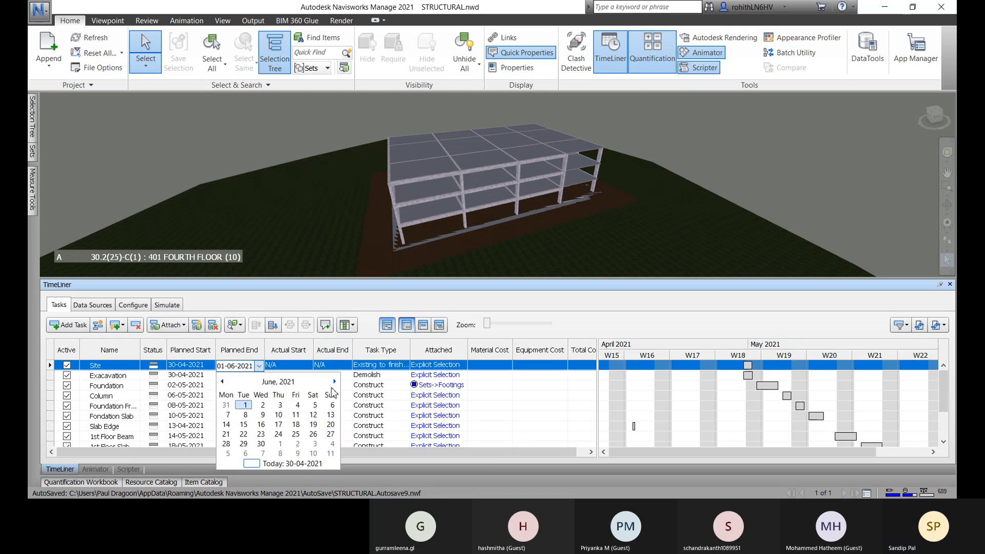
click(315, 405)
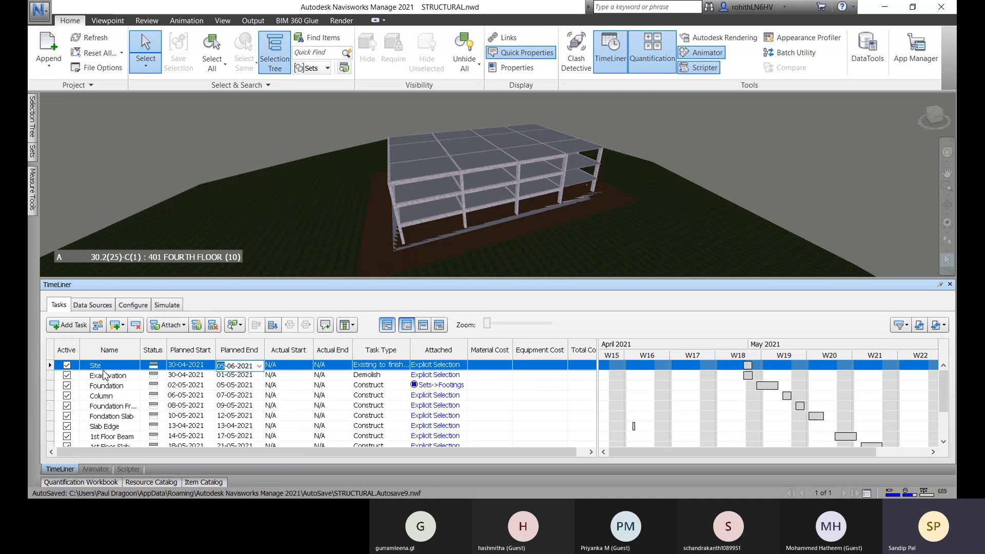
- Open the TimeLiner simulation and examine from below the elements shown at its start date
click(163, 308)
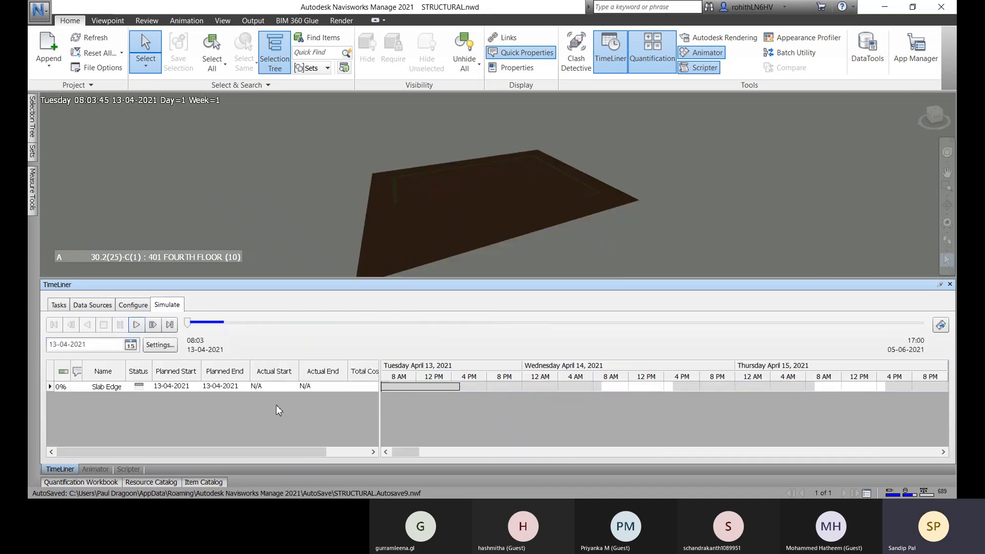
mouse_move(565, 240)
middle_down()
mouse_move(615, 243)
mouse_move(590, 229)
mouse_move(578, 213)
mouse_move(588, 209)
middle_up()
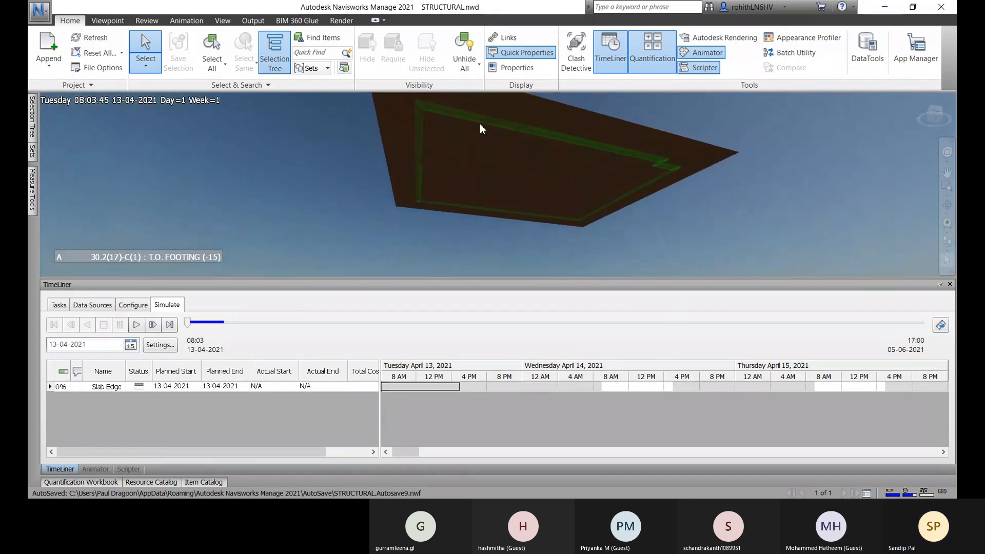
middle_drag(469, 120, 406, 183)
scroll(478, 156, up, 5)
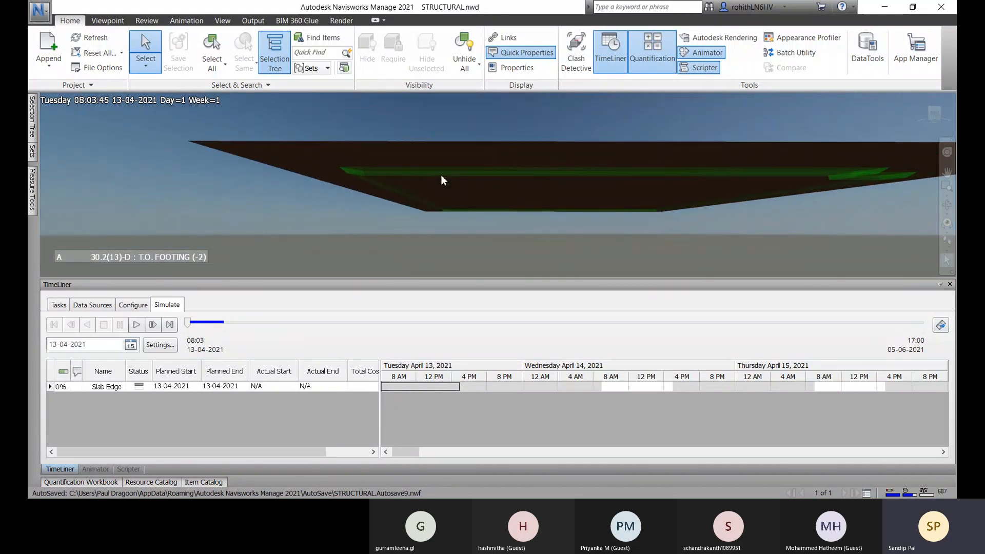
shift+middle_drag(717, 203, 788, 189)
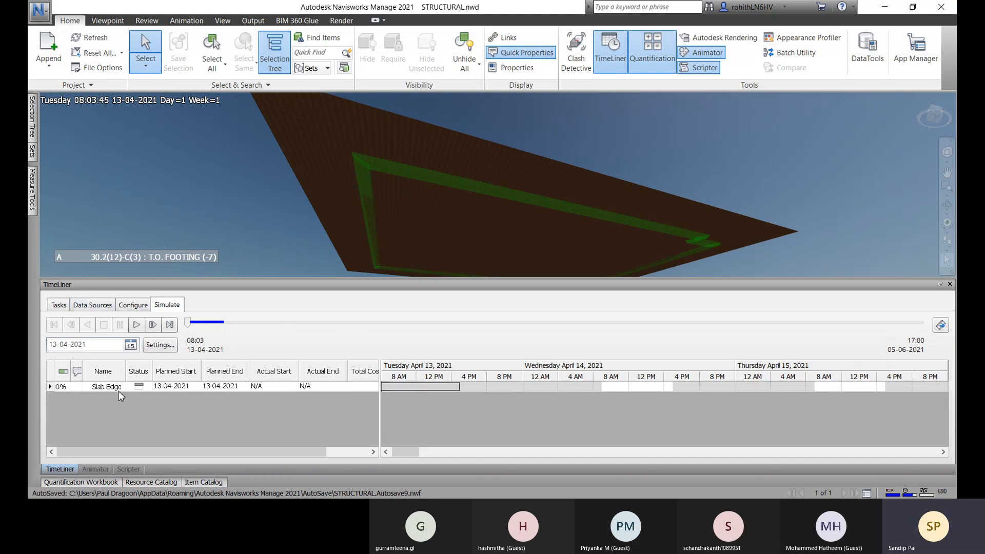
- Set the early appearance of the Construct task type to Hide
click(133, 304)
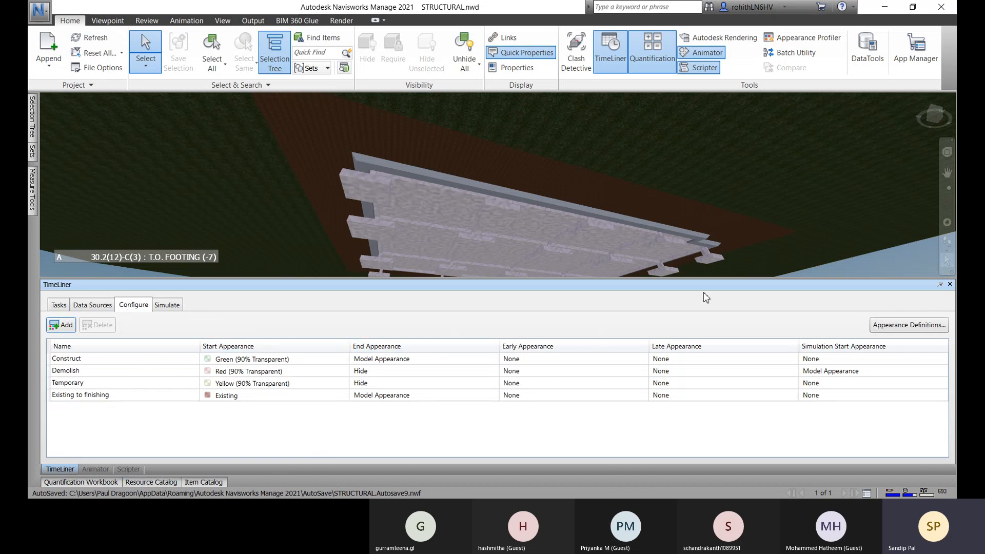
key(alt+Tab)
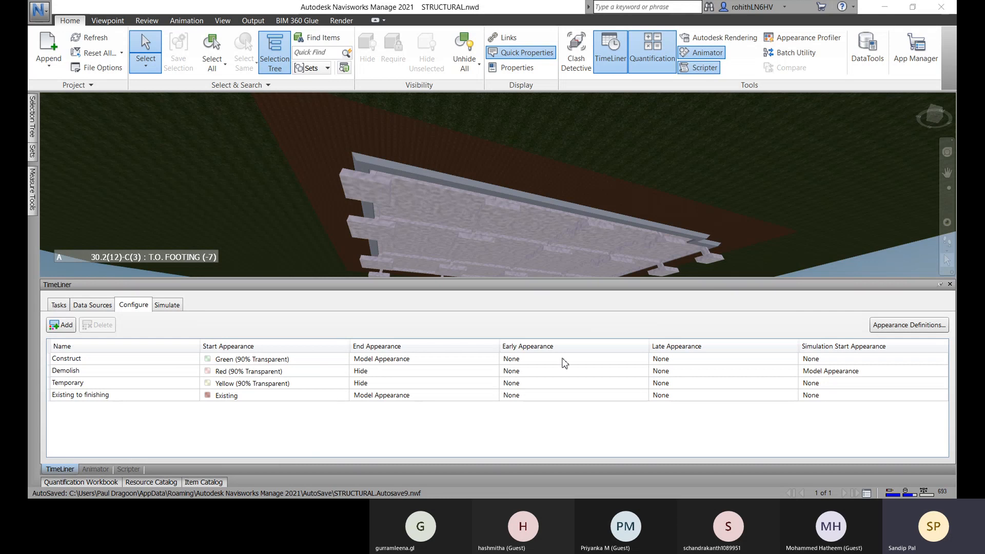
click(639, 360)
click(640, 364)
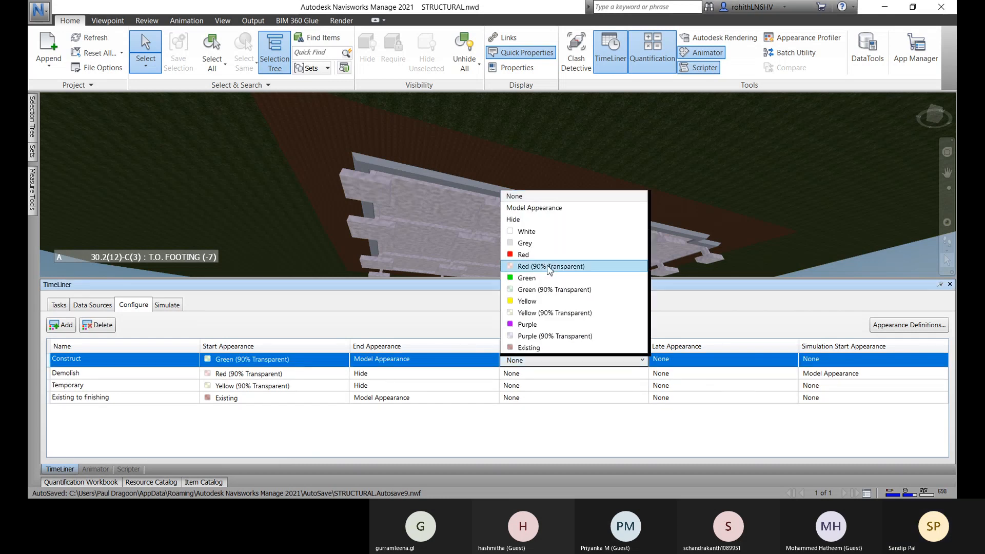
click(541, 220)
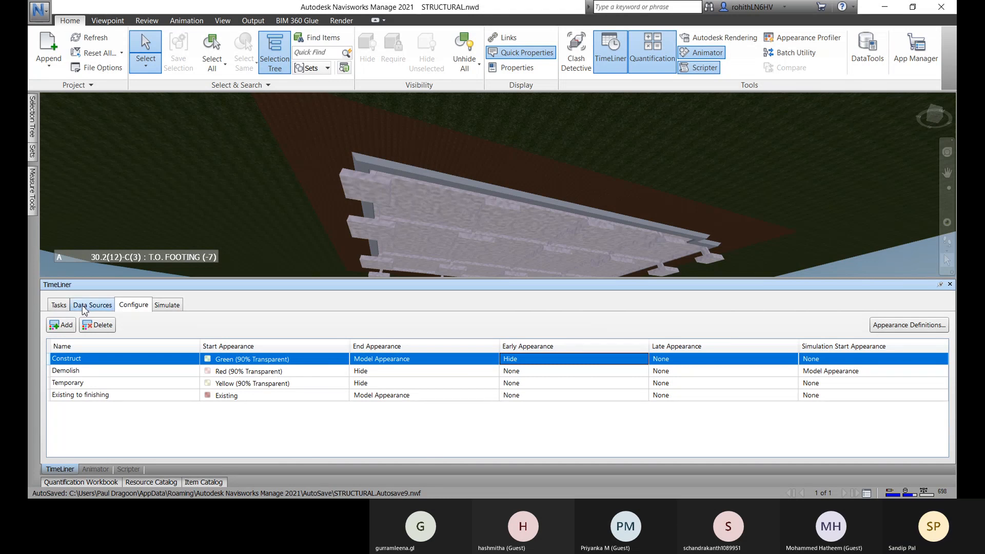
- Play the construction simulation from its start and pause it to check the early construction sequence
click(169, 306)
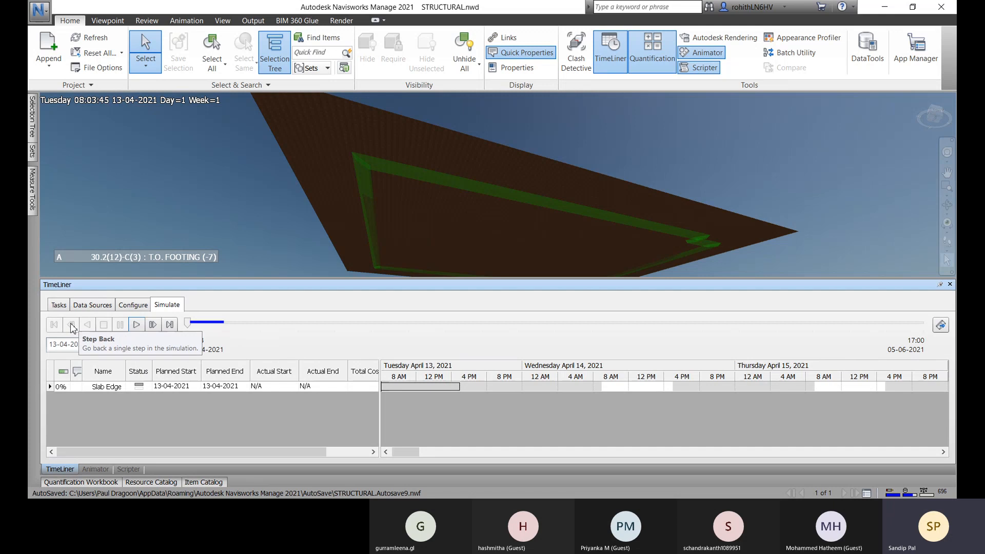
click(136, 326)
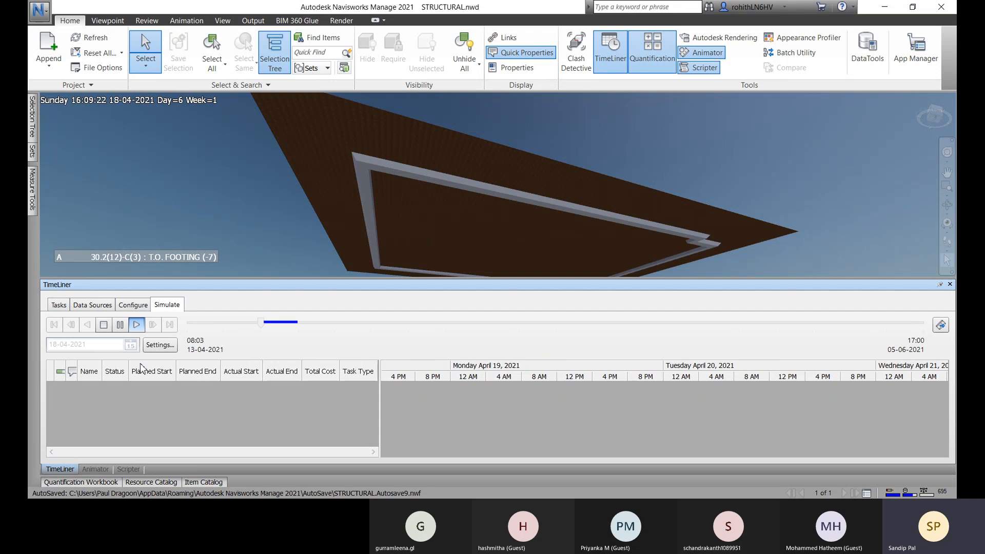
click(121, 325)
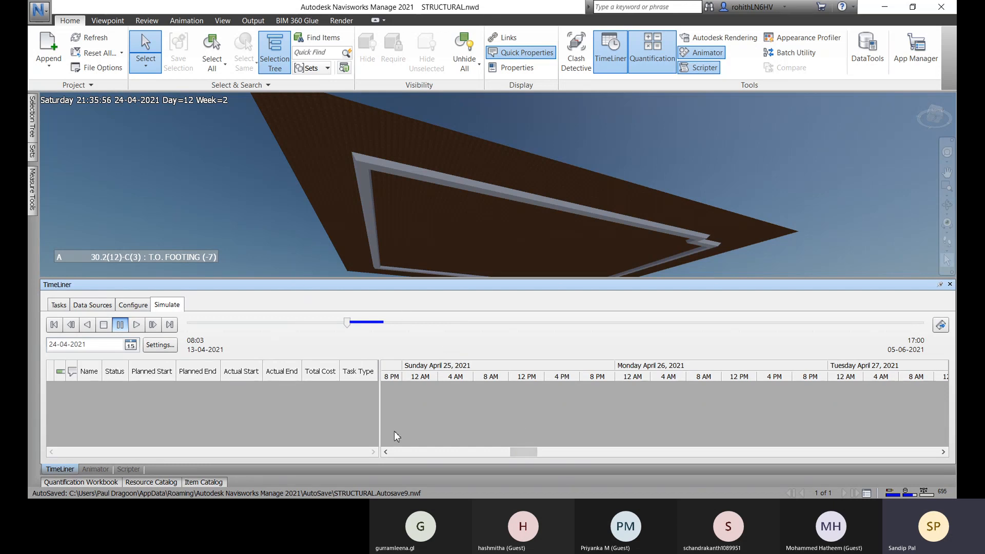
- Highlight the elements attached to the Slab Edge task in the model to check what it covers
click(59, 306)
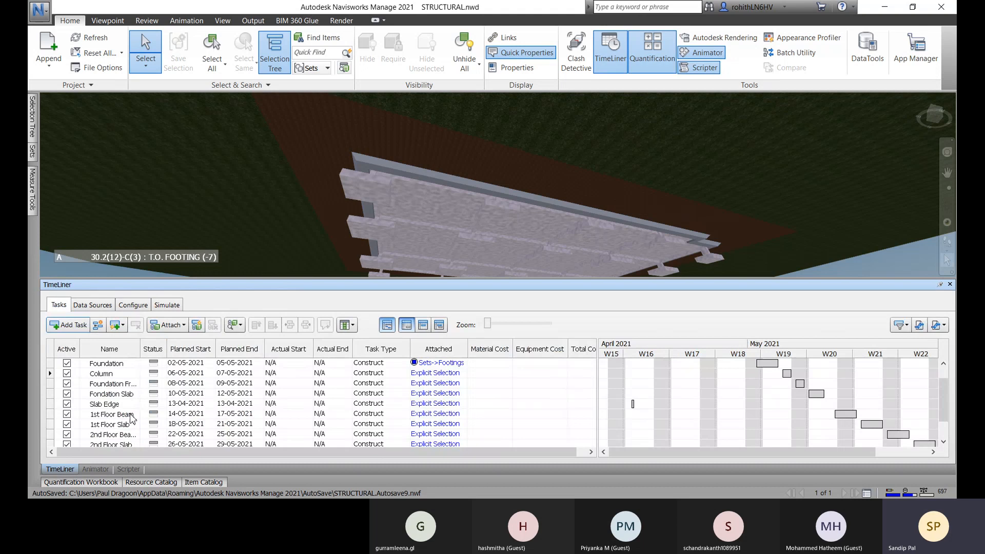
click(183, 406)
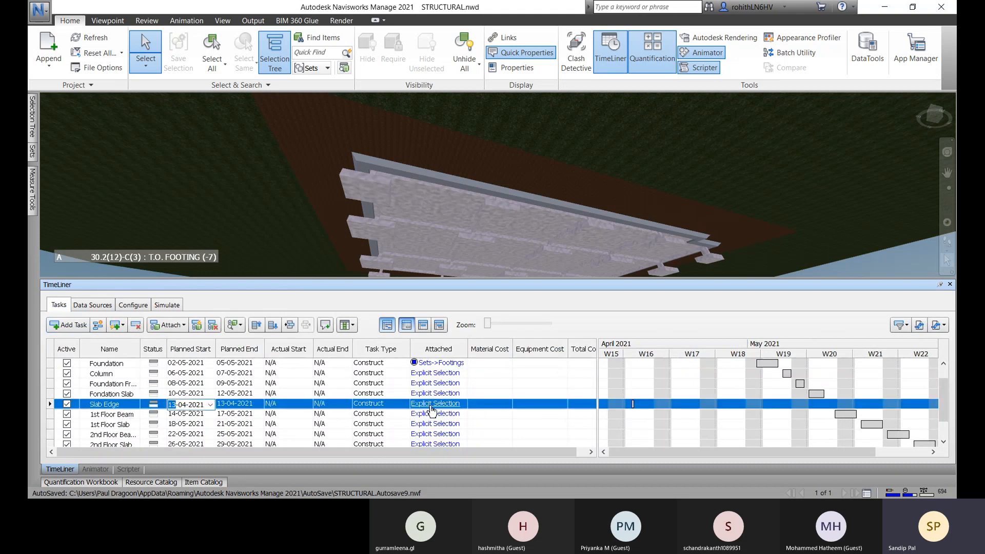
click(431, 404)
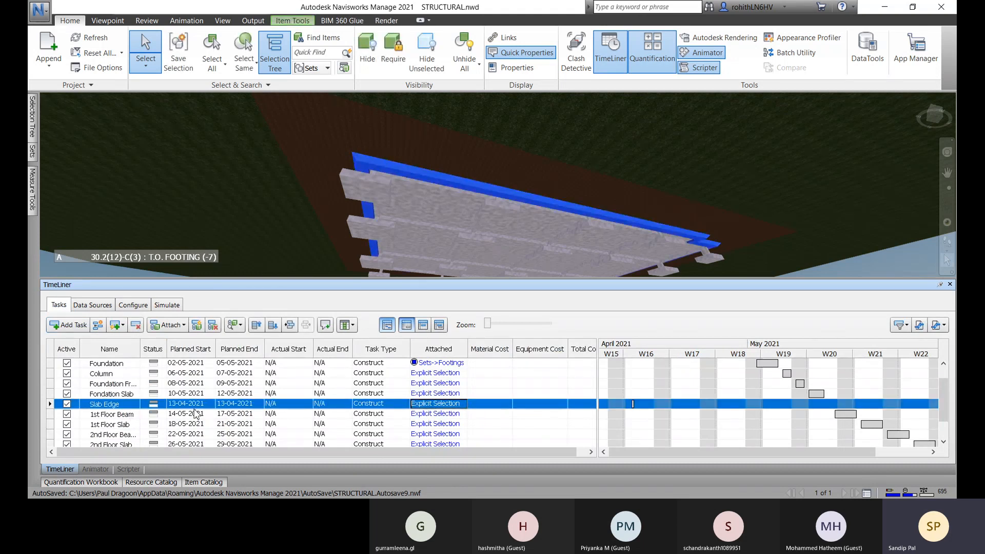
- Reschedule the Slab Edge task so its planned start and planned end are both 13-05-2021
scroll(189, 394, up, 1)
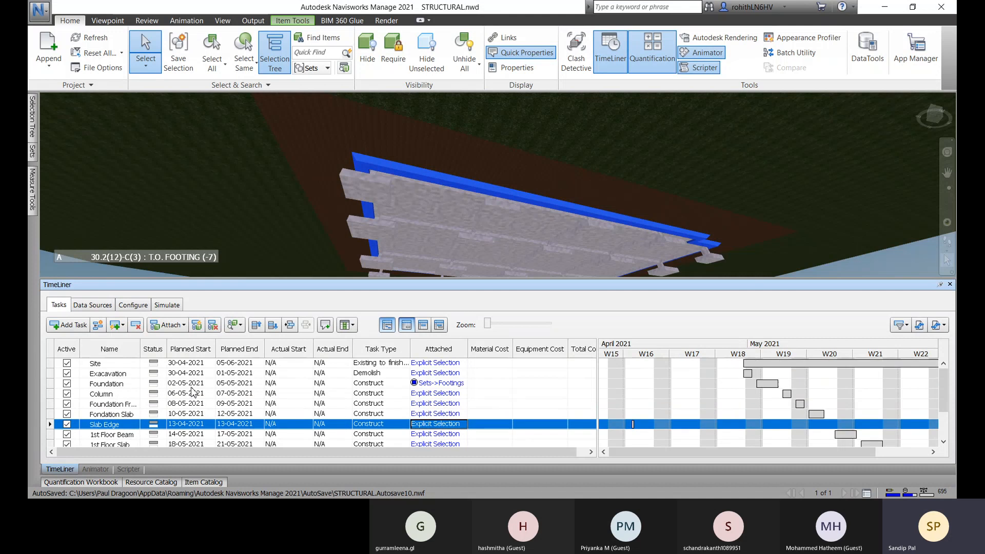
scroll(200, 421, down, 1)
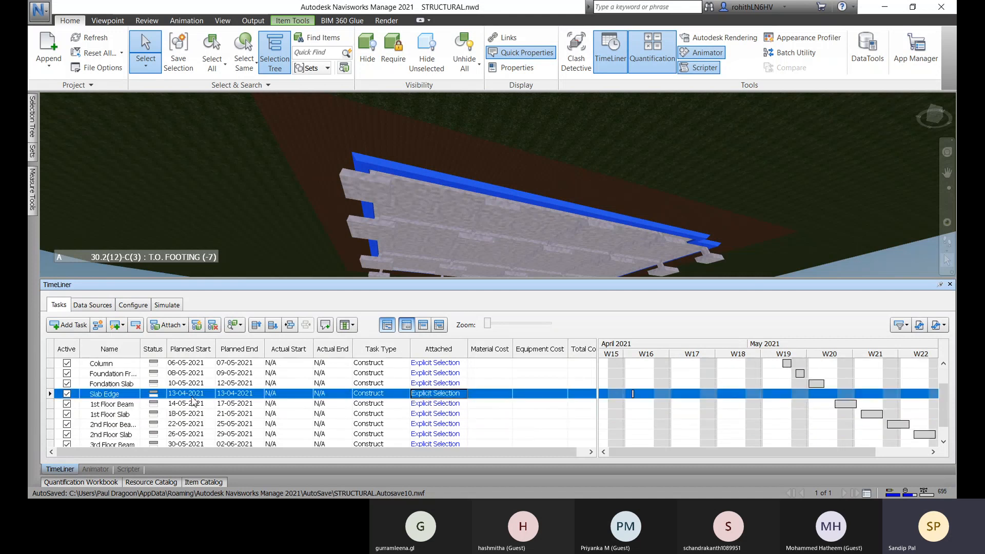
click(201, 396)
click(210, 395)
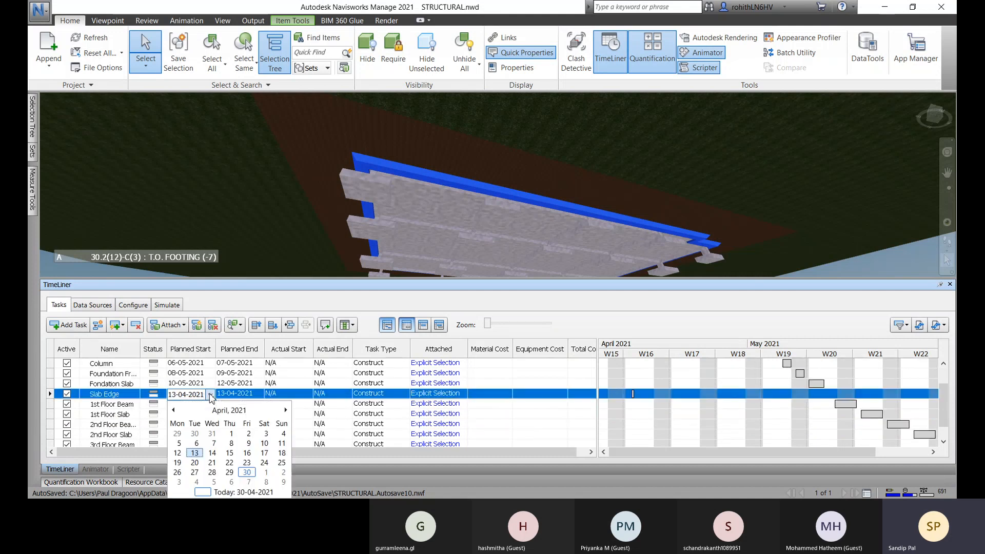
click(286, 410)
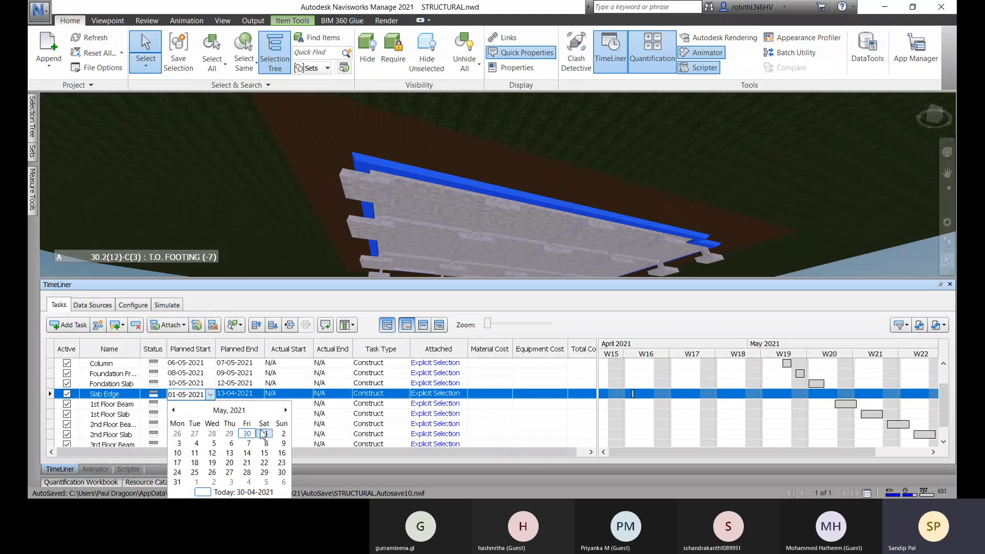
click(229, 453)
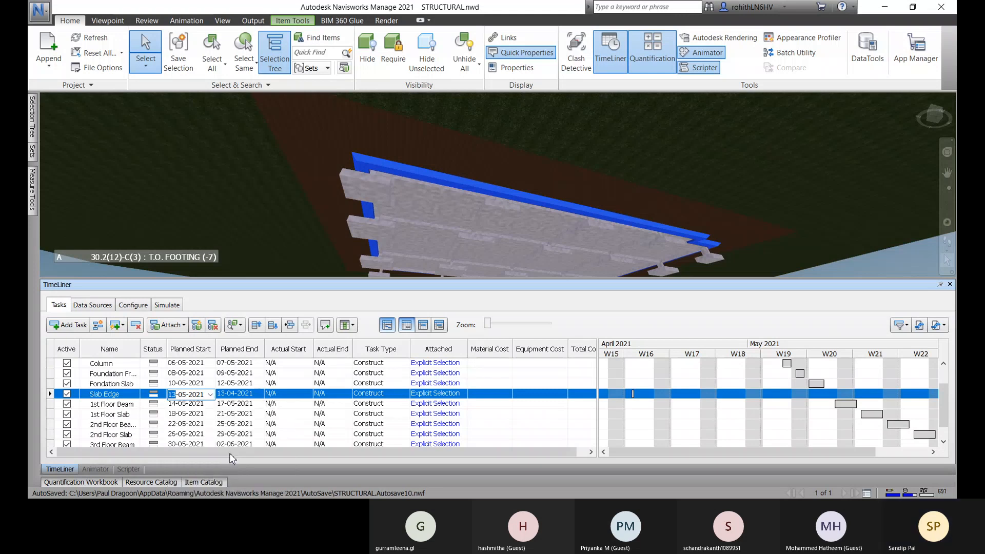
click(258, 395)
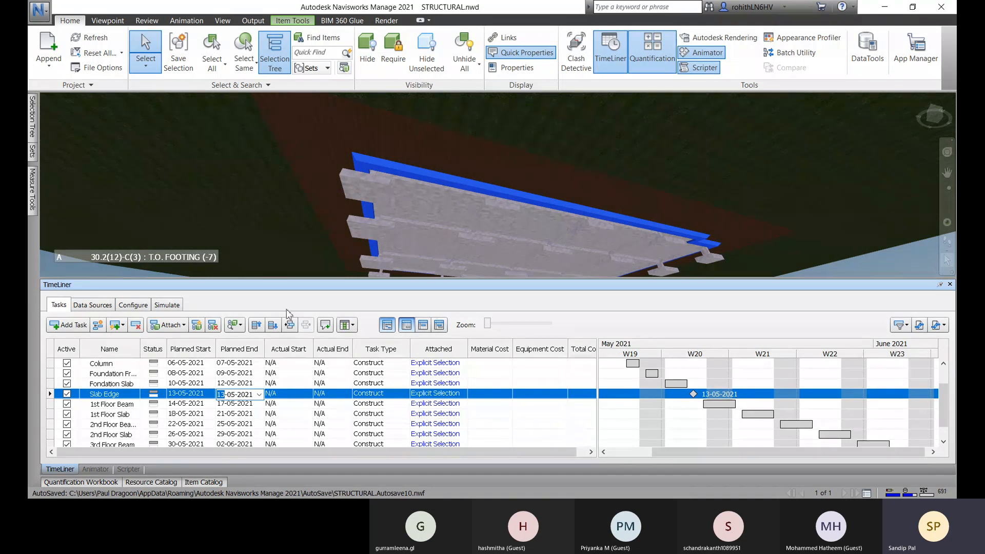
- Play the construction simulation from below, pause it to check the footing, column and foundation sequence, and return it to the start date
click(168, 304)
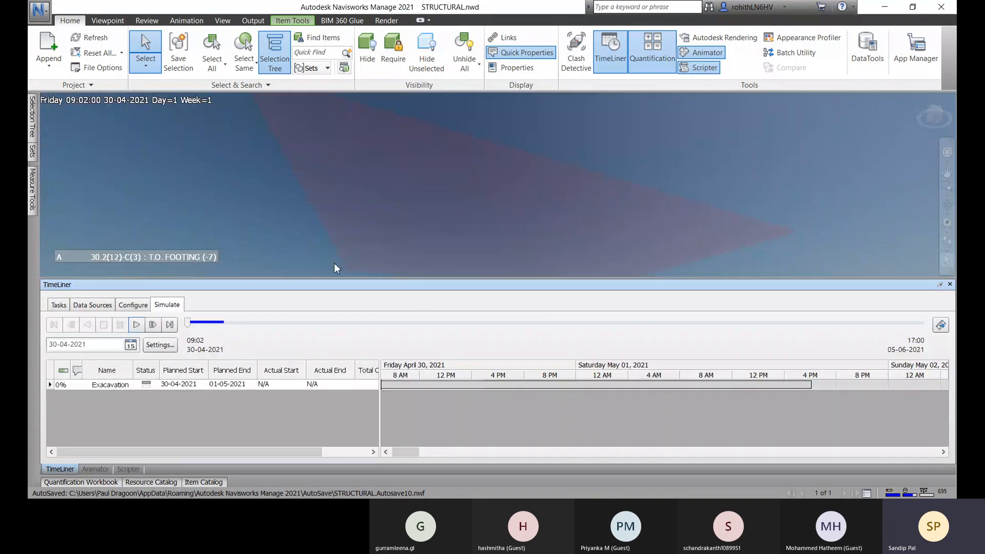
click(236, 232)
shift+middle_drag(275, 235, 291, 242)
click(136, 325)
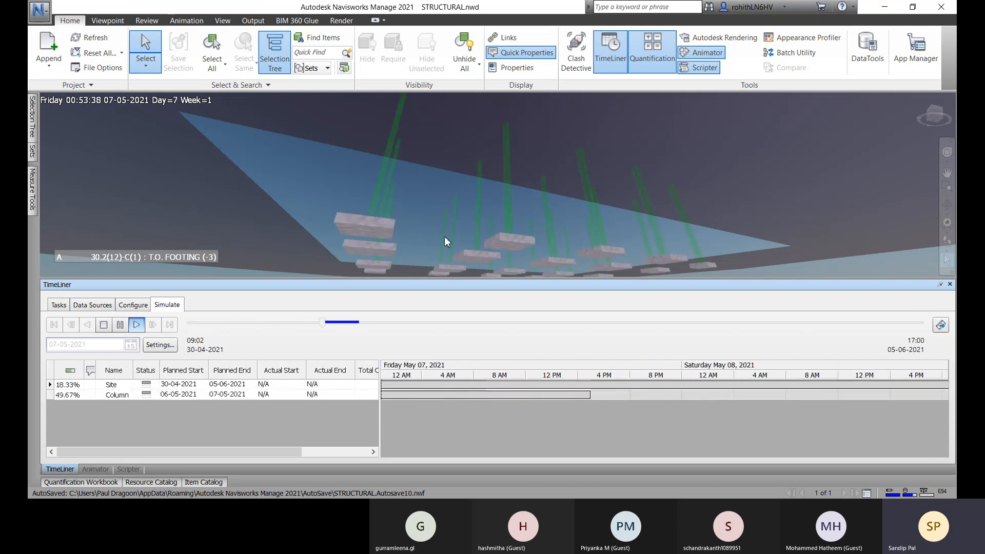
click(121, 327)
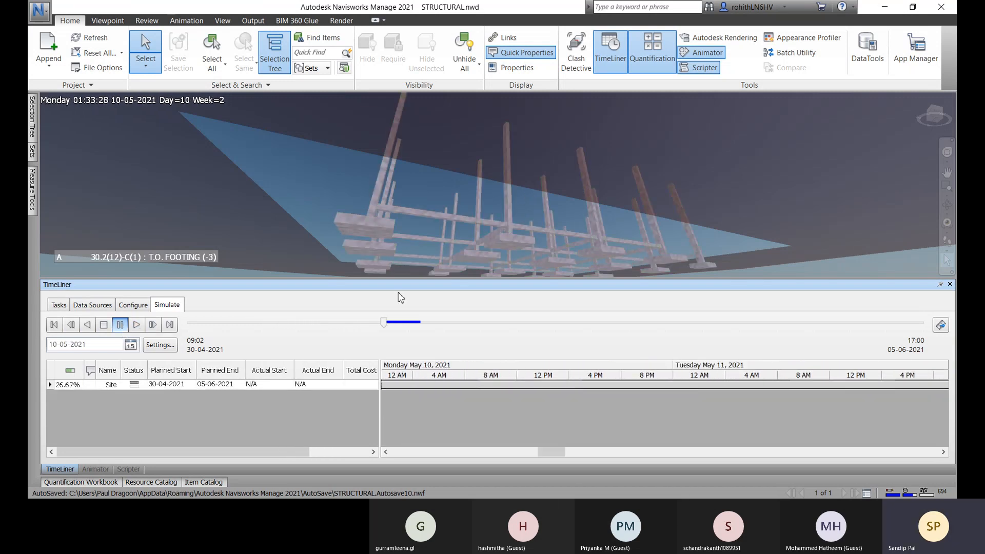
drag(384, 326, 185, 343)
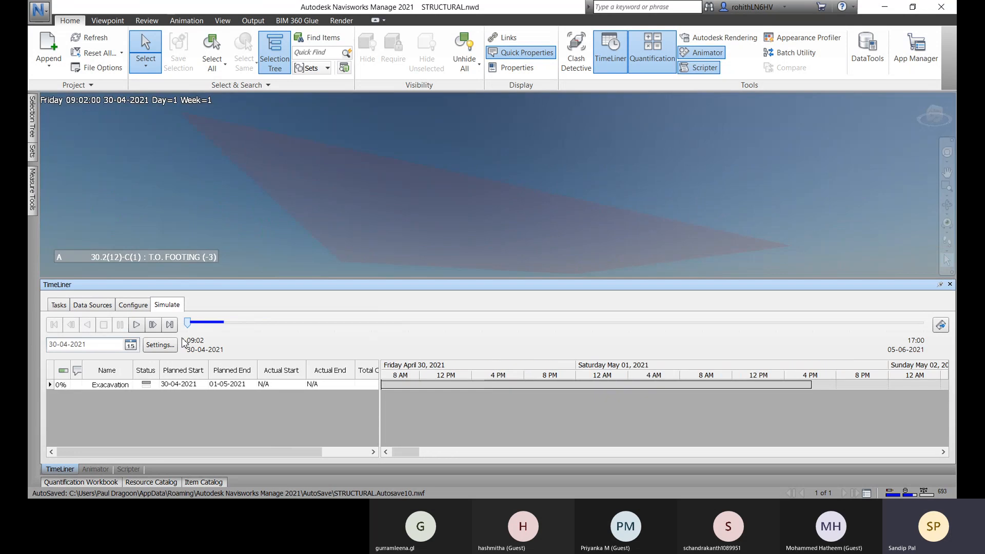
- Set the early appearance of the Construct task type to None
click(134, 305)
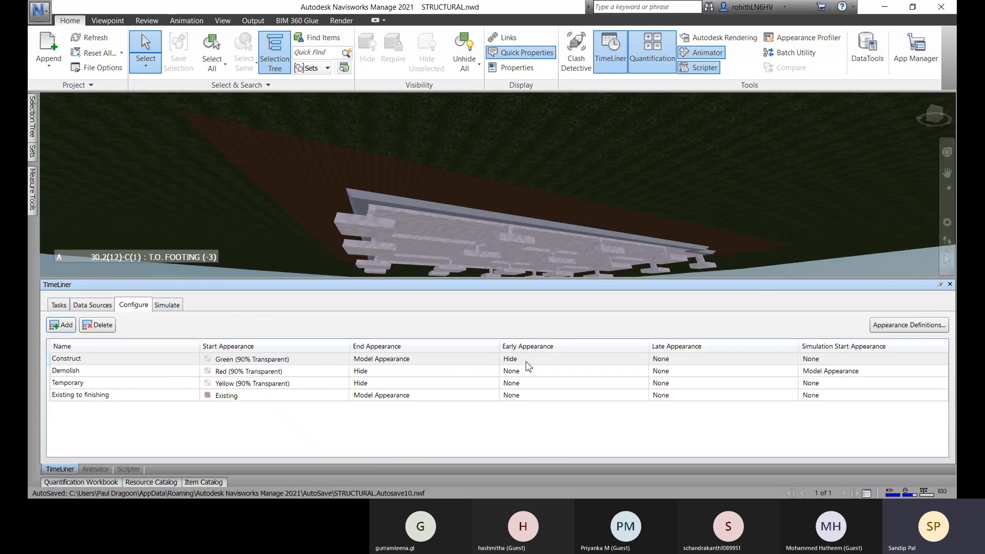
click(586, 364)
click(641, 360)
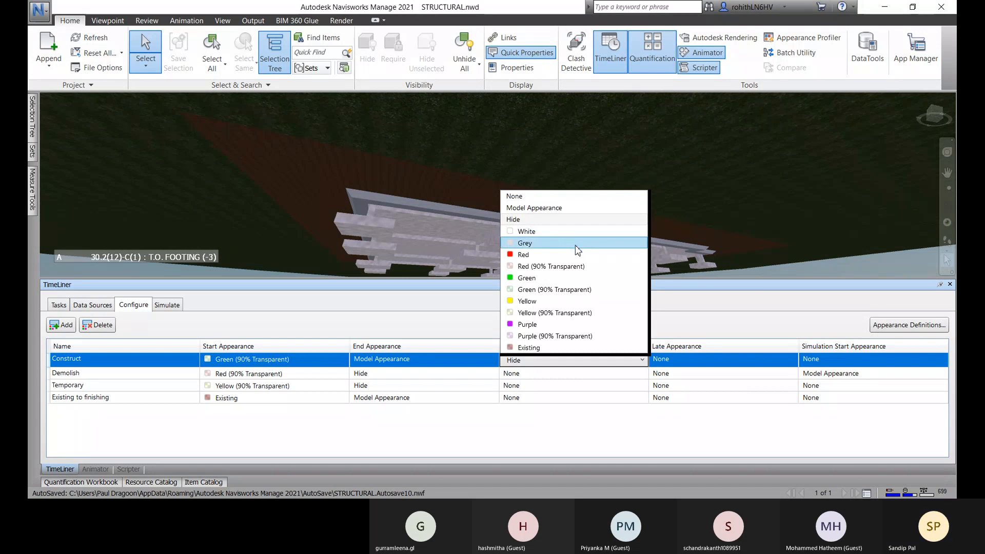
click(536, 197)
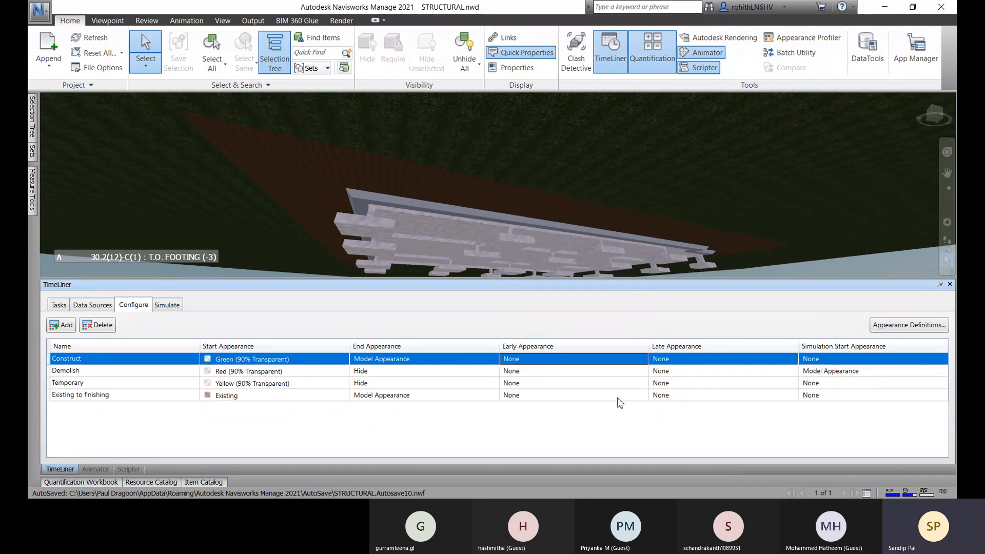
- Play the simulation through to its end date and examine the completed building from farther away
click(178, 308)
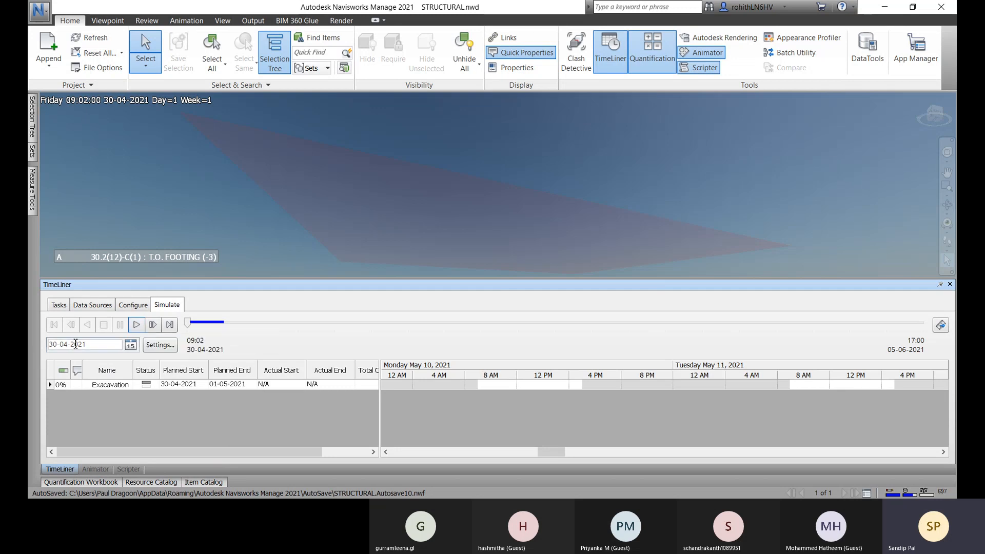
click(136, 327)
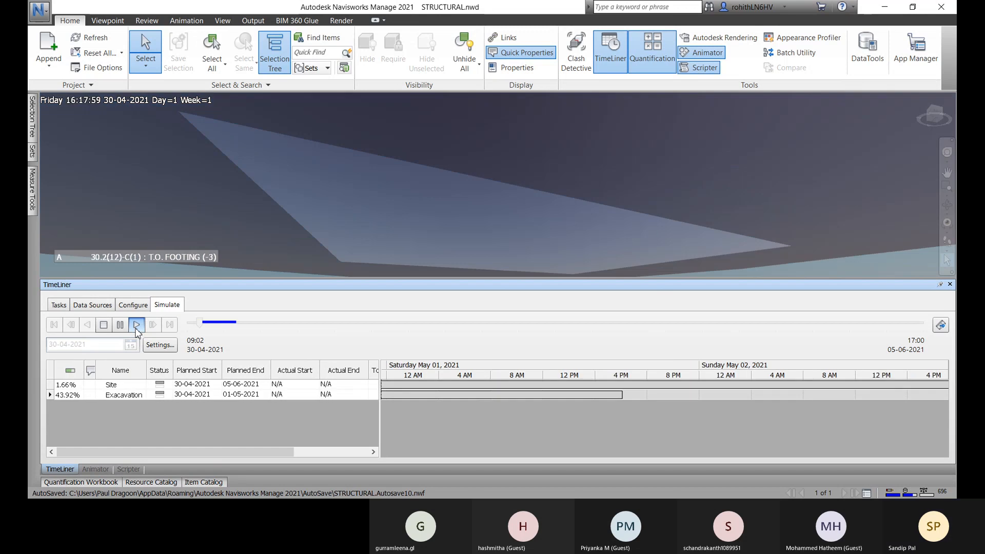
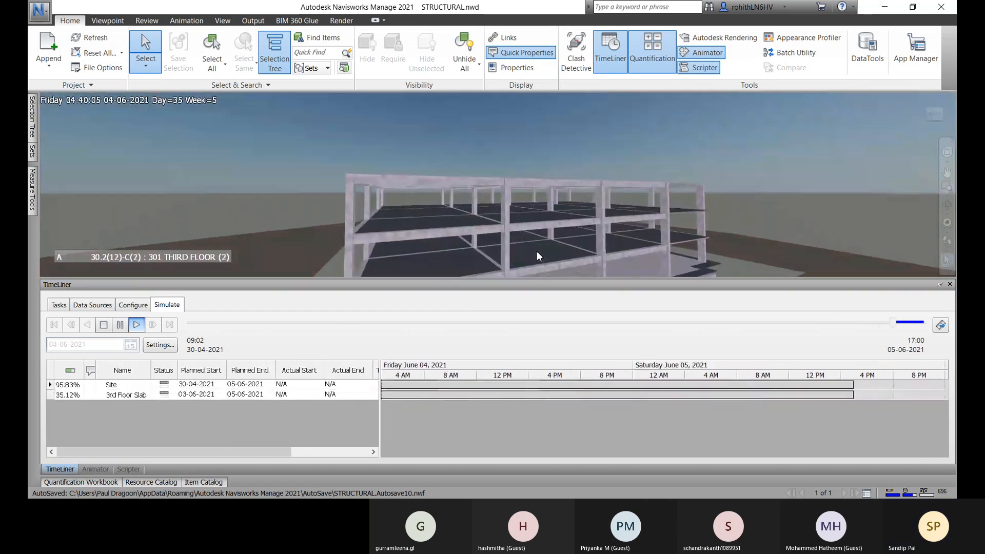
middle_drag(537, 251, 555, 197)
scroll(535, 191, down, 5)
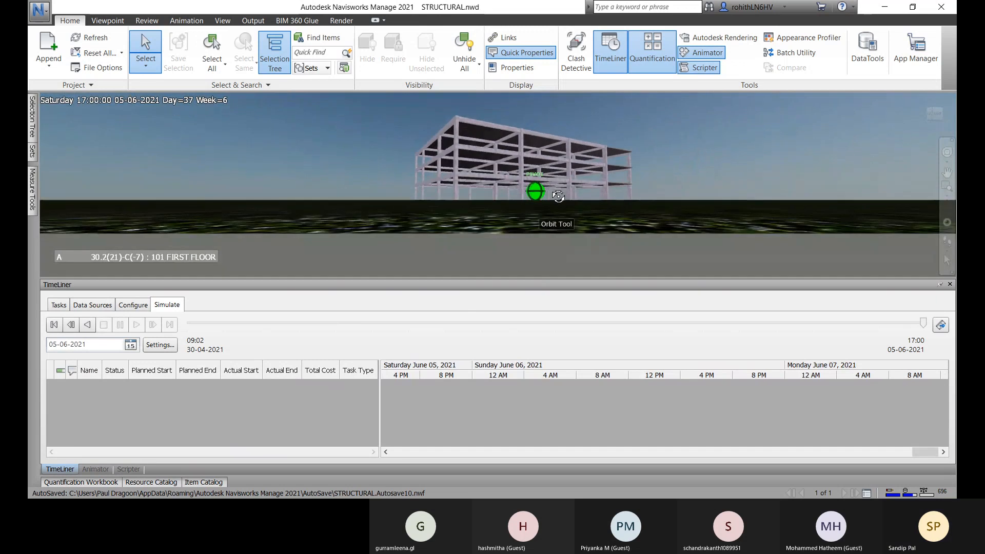
- Reverse and stop the simulation, and examine the excavation element shown at its start date from above
click(87, 324)
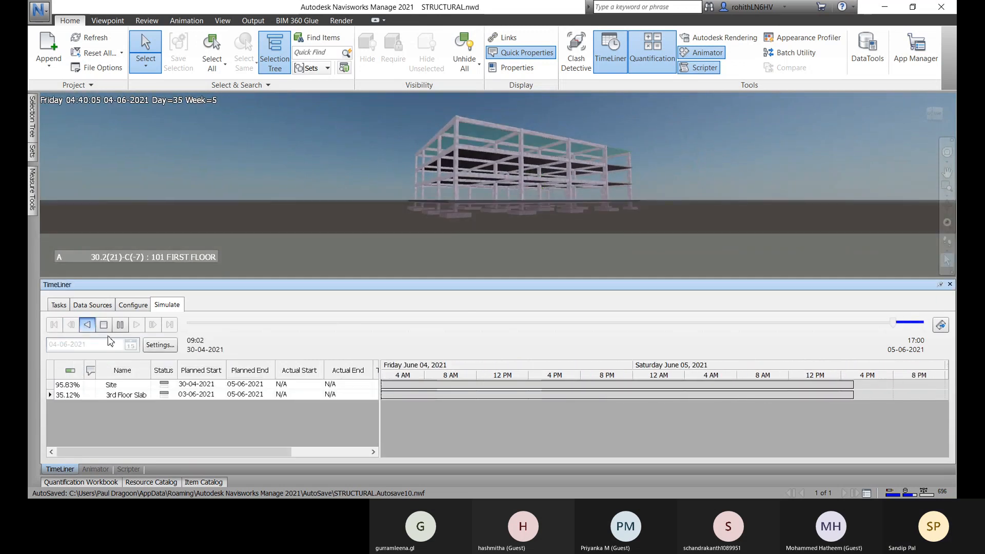
click(104, 326)
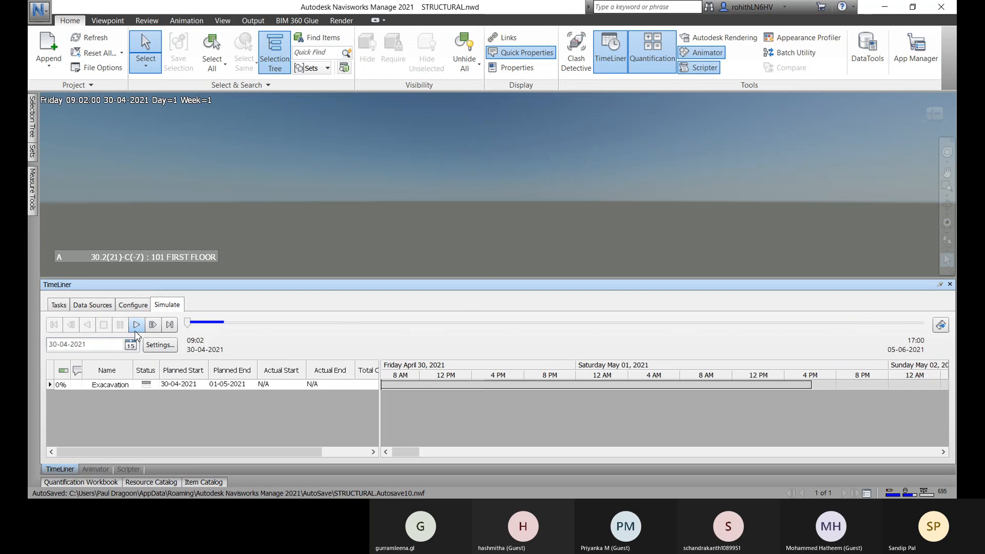
scroll(363, 243, up, 3)
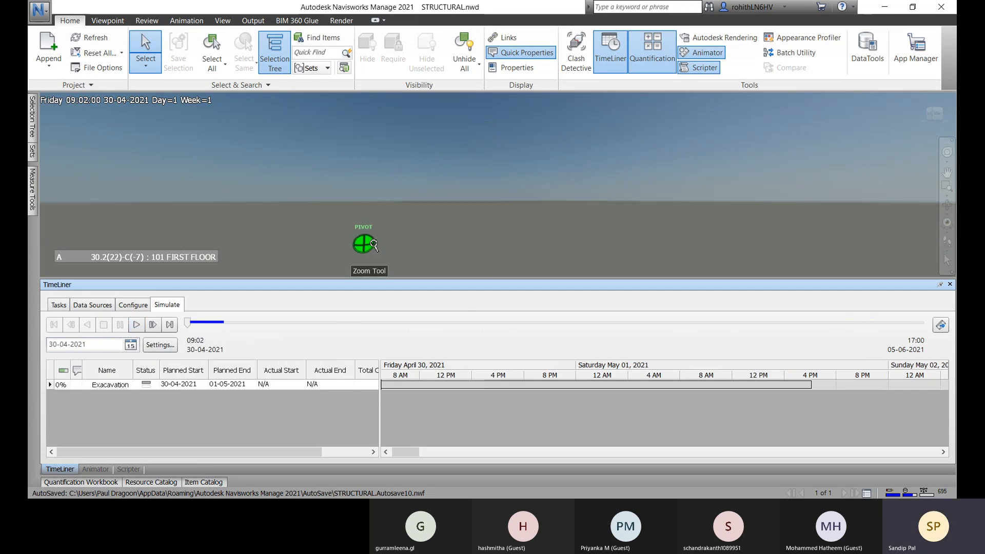
scroll(428, 241, up, 4)
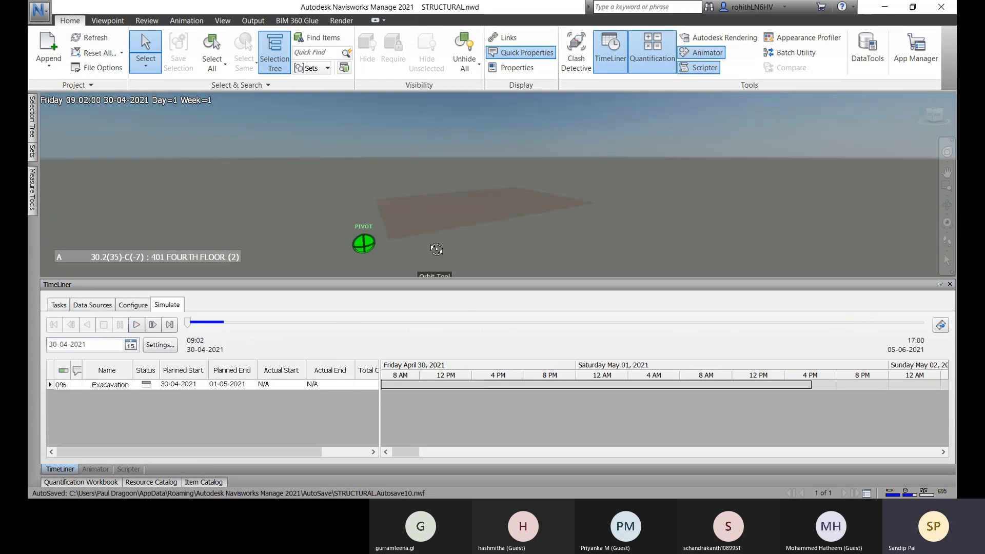
click(426, 234)
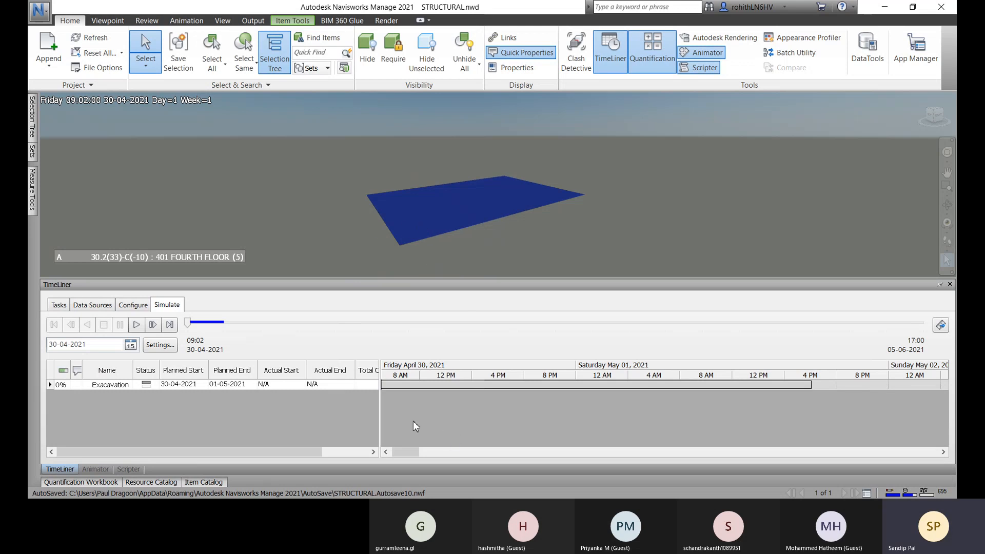
key(Escape)
- Set the simulation start appearance of the Demolish task type to Hide
click(133, 305)
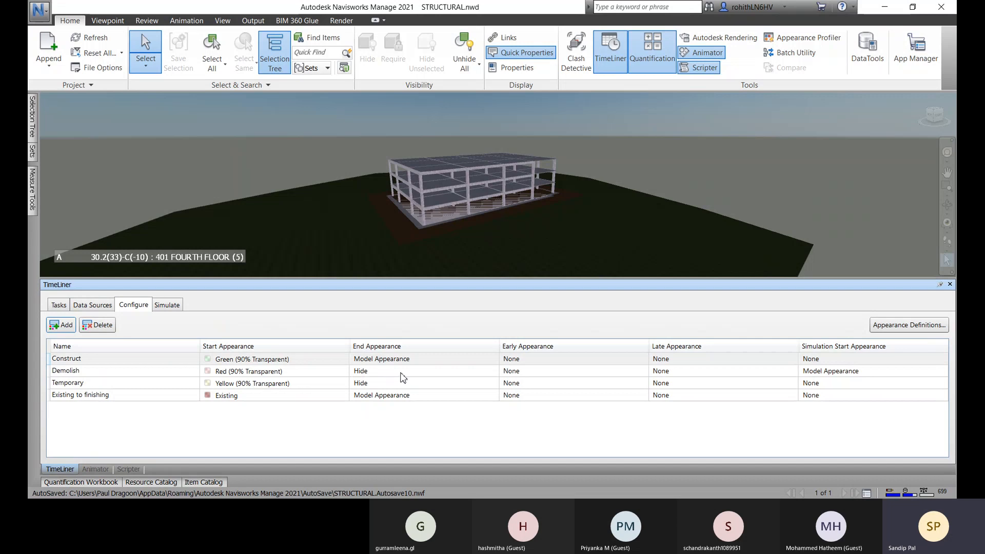
click(380, 373)
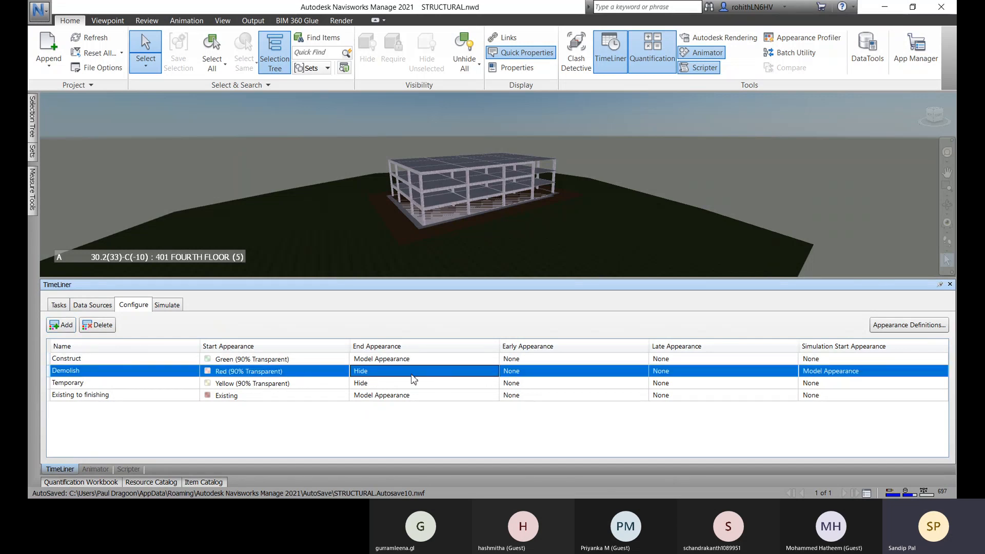
click(628, 375)
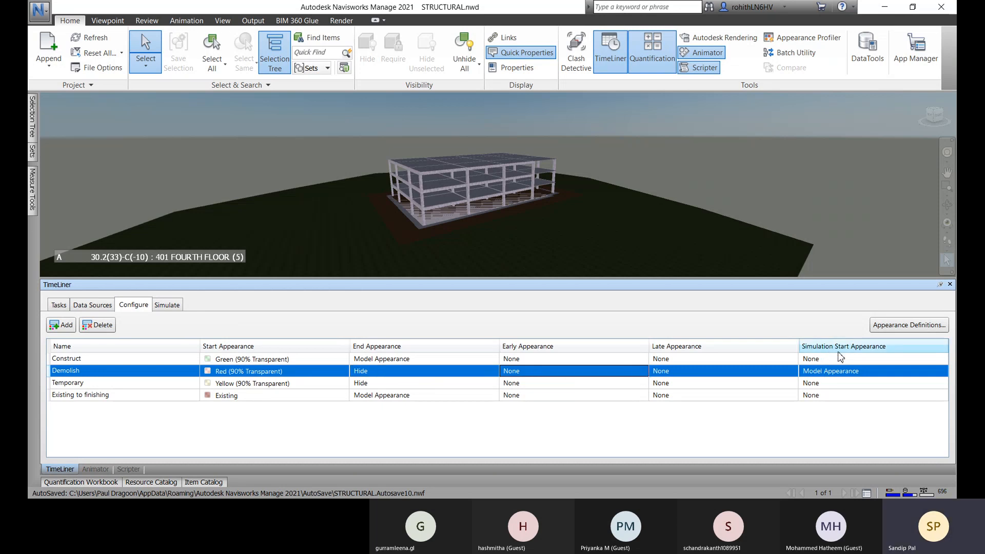
click(872, 376)
click(942, 378)
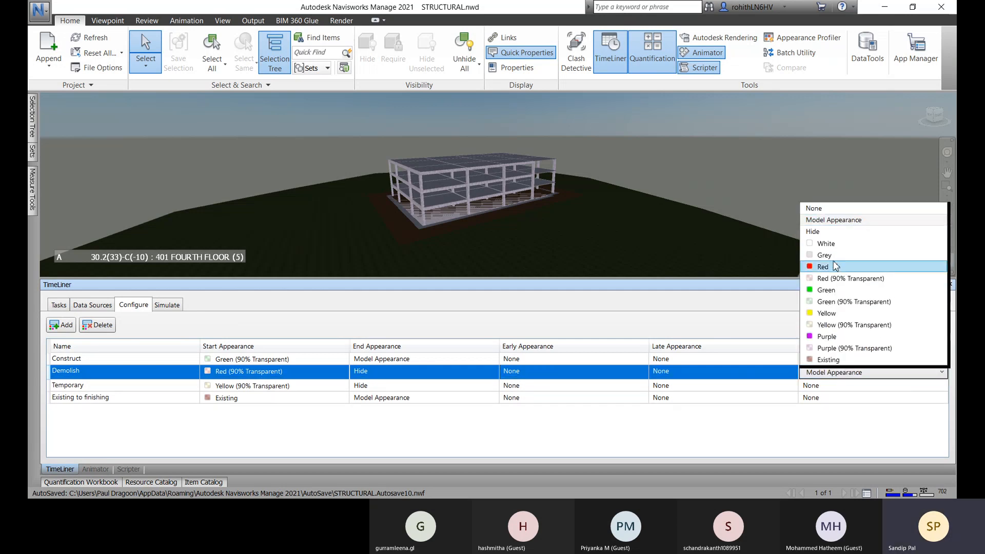
click(835, 232)
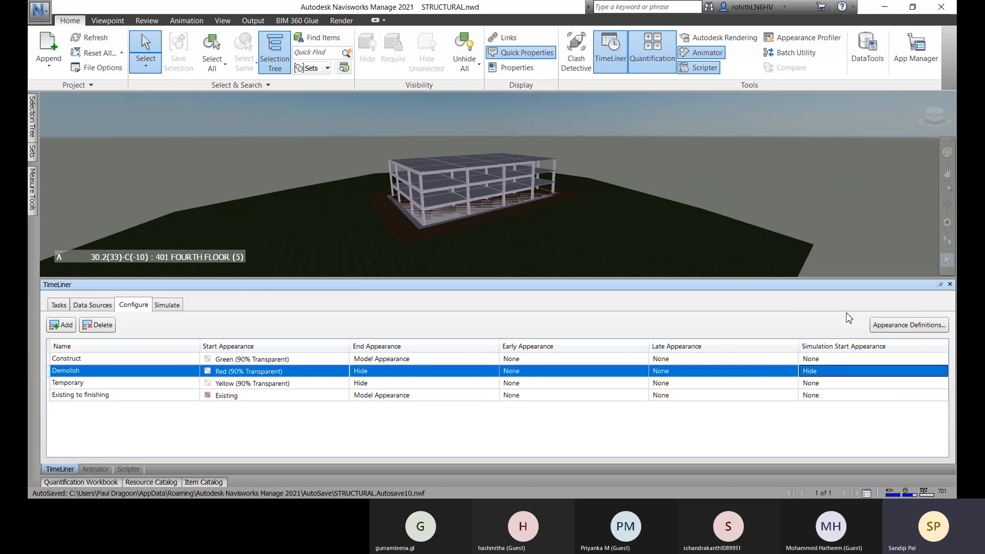
- Set the early appearance of the Demolish task type to Model Appearance
click(615, 376)
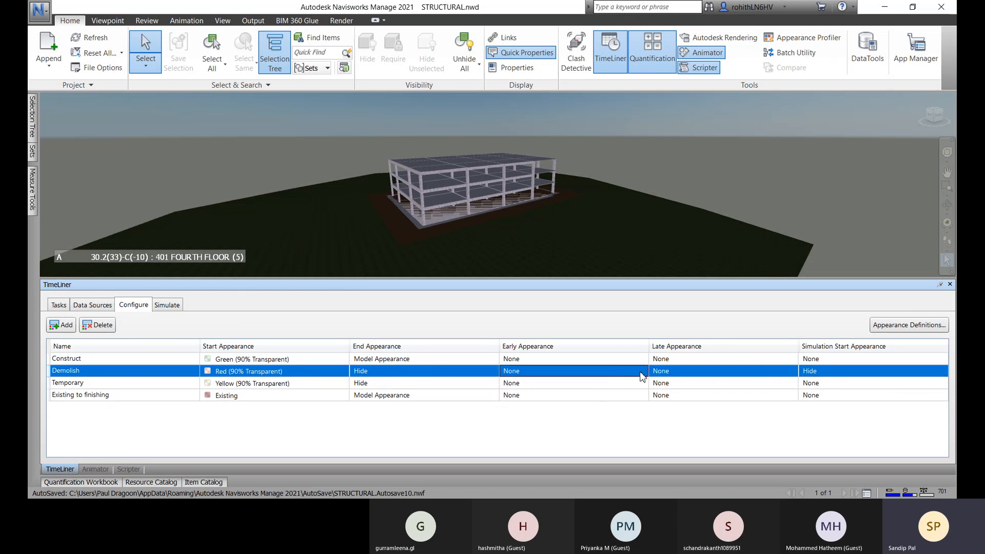
click(643, 377)
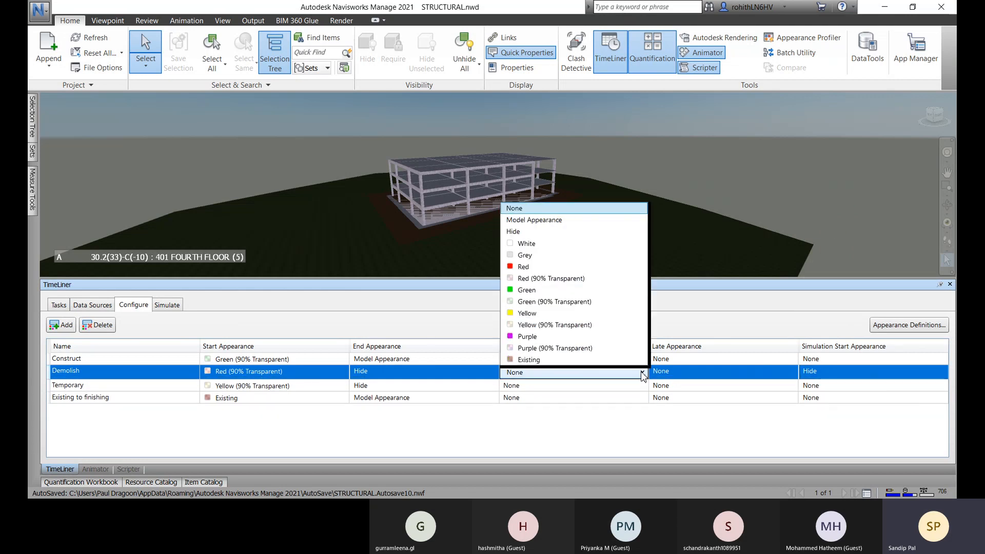
click(543, 221)
- Play the simulation with the changed Demolish appearances and pause it during the column construction
click(167, 306)
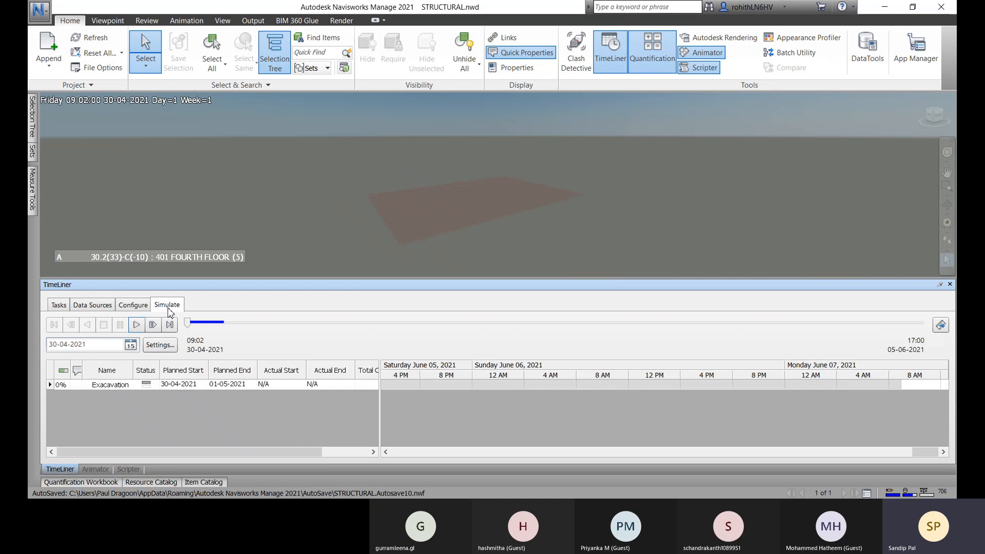
click(137, 325)
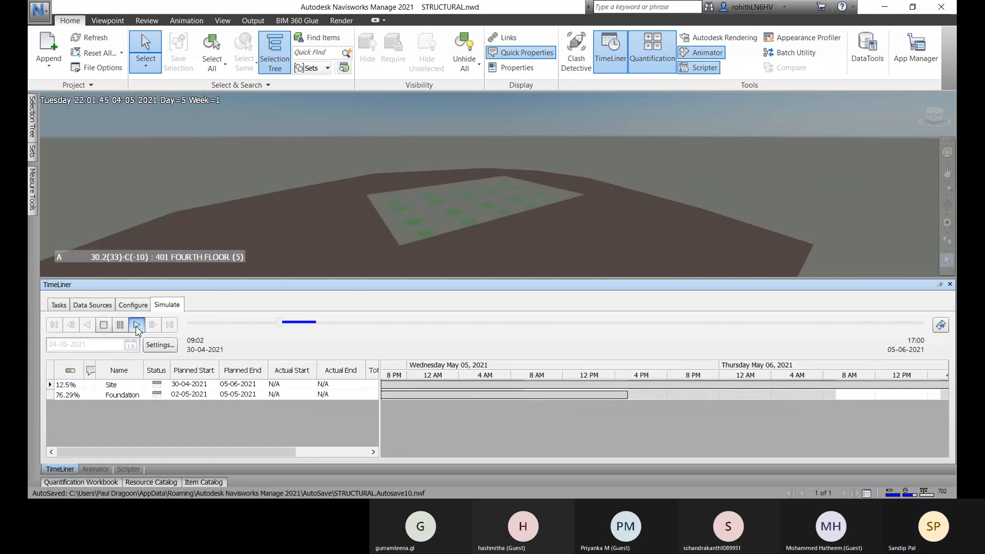
click(122, 325)
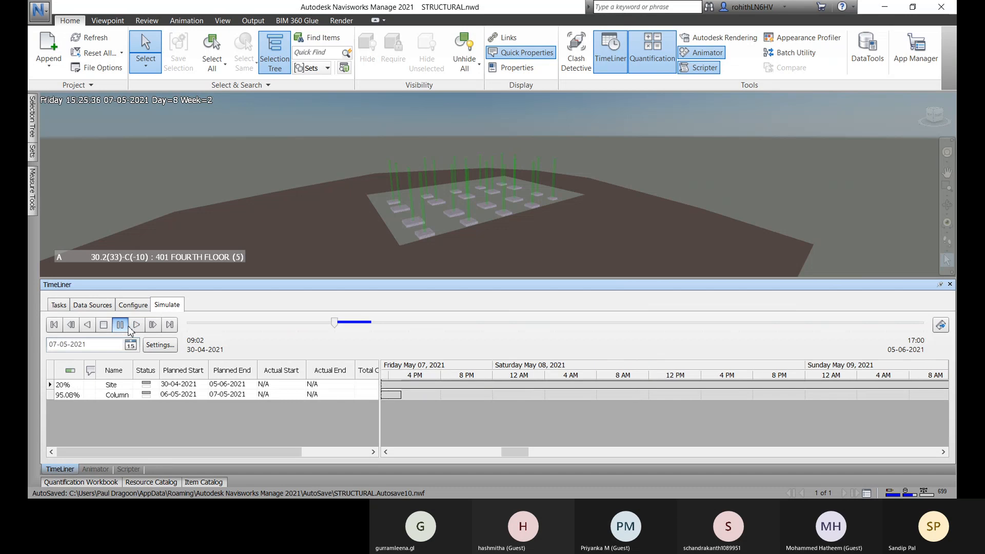
- Rewind the simulation to its start date, and set the early appearance of the Existing to finishing task type to Model Appearance
drag(334, 324, 158, 342)
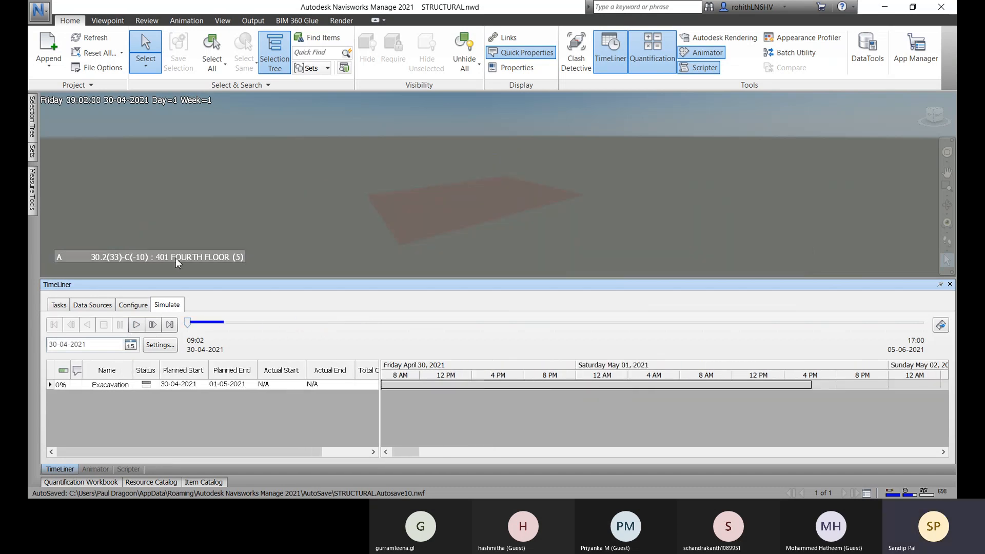
click(134, 305)
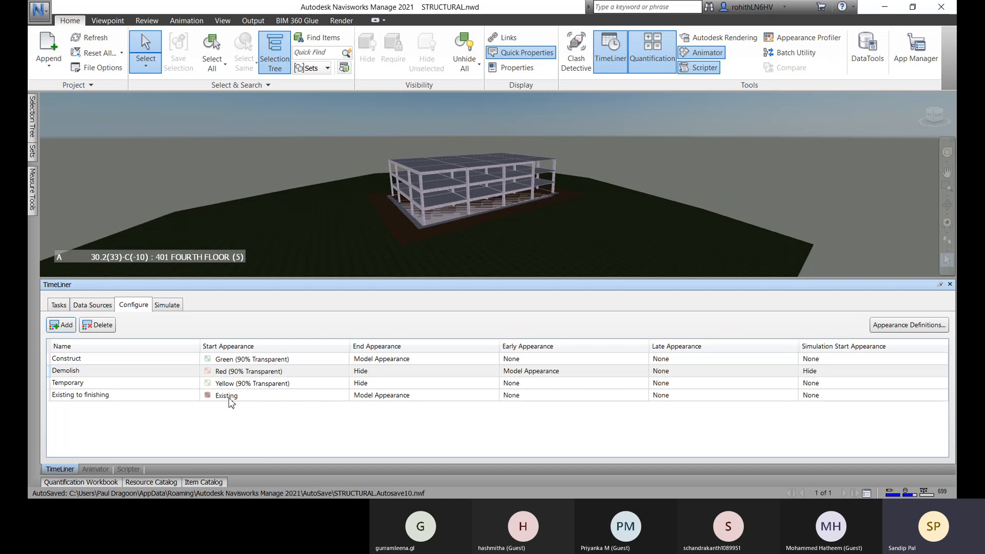
click(637, 400)
click(642, 397)
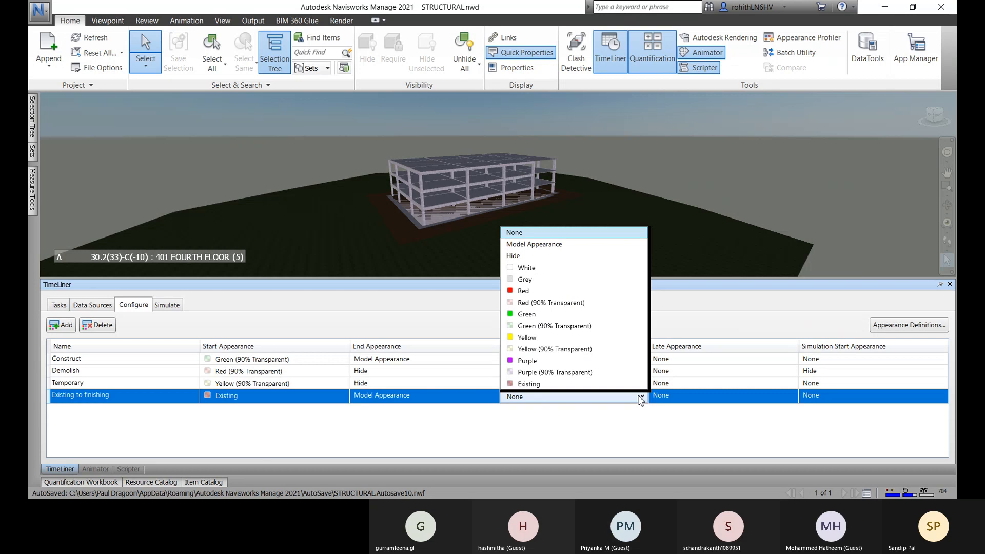
click(542, 244)
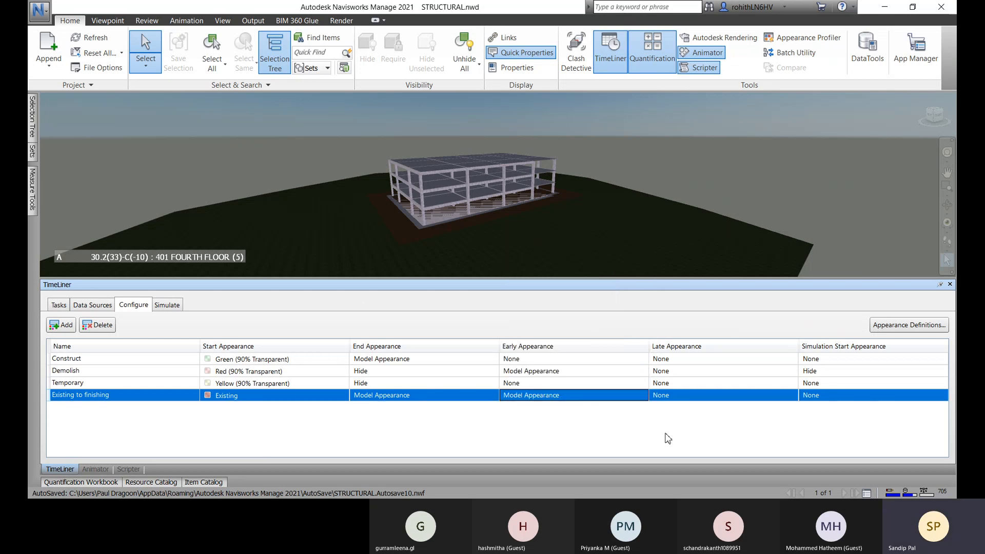
- Set the late appearance and simulation start appearance of the Existing to finishing task type to Model Appearance
click(787, 398)
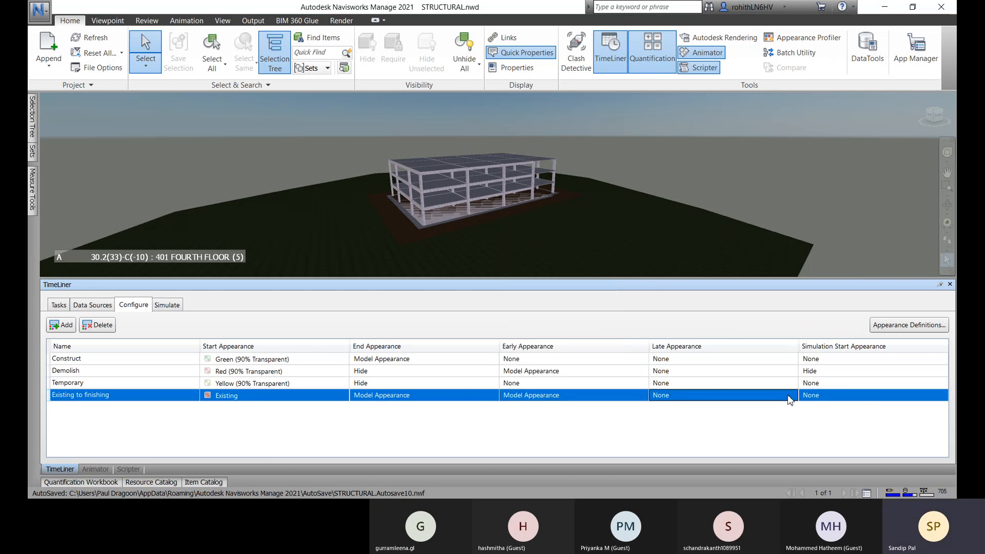
click(791, 398)
click(670, 244)
click(893, 396)
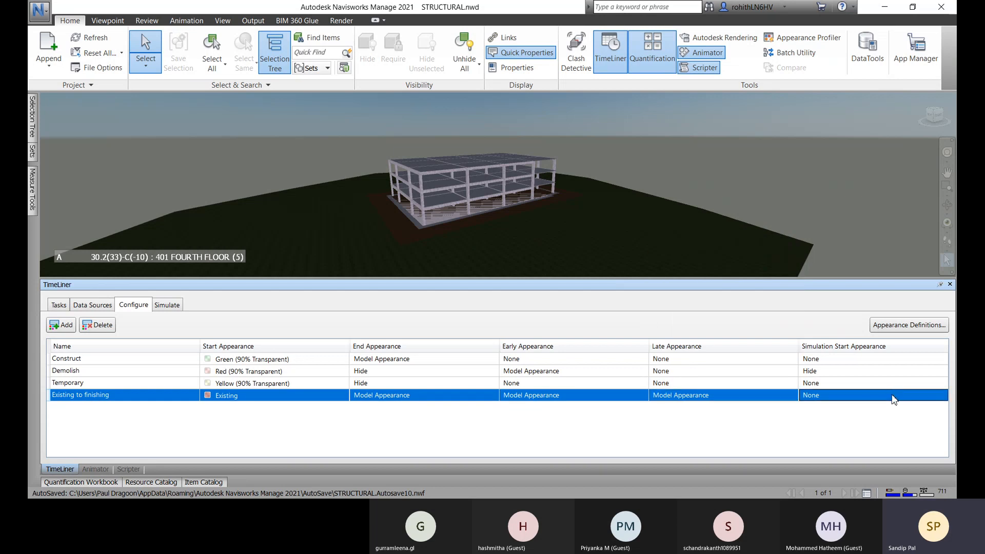
click(893, 400)
click(826, 245)
- Play the simulation with the changed Existing to finishing appearances and pause it during the foundation construction
click(167, 305)
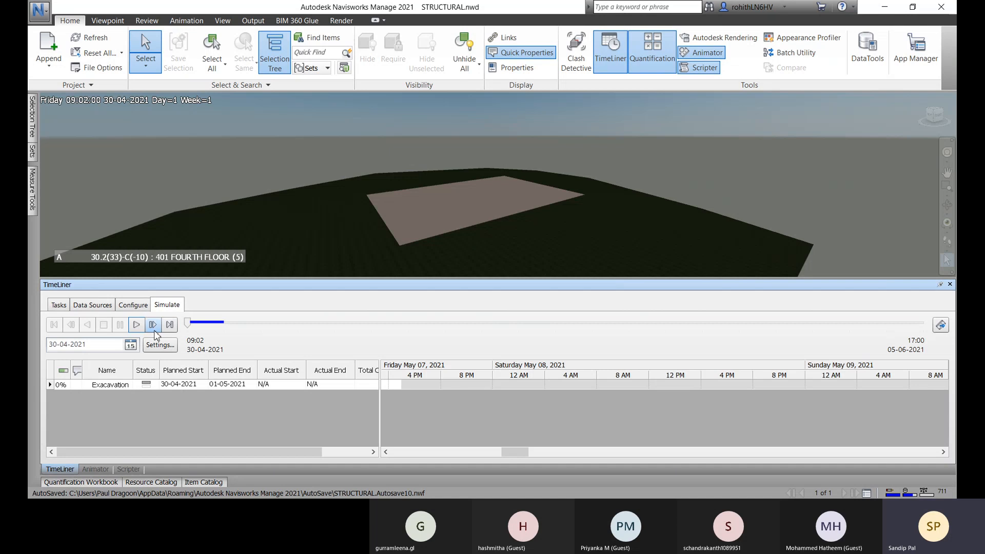
click(136, 325)
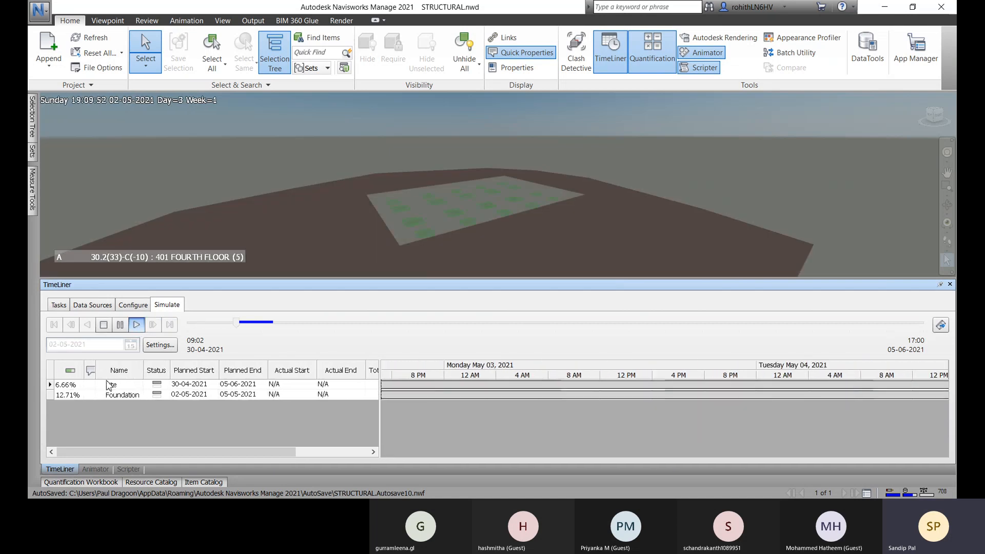
click(120, 327)
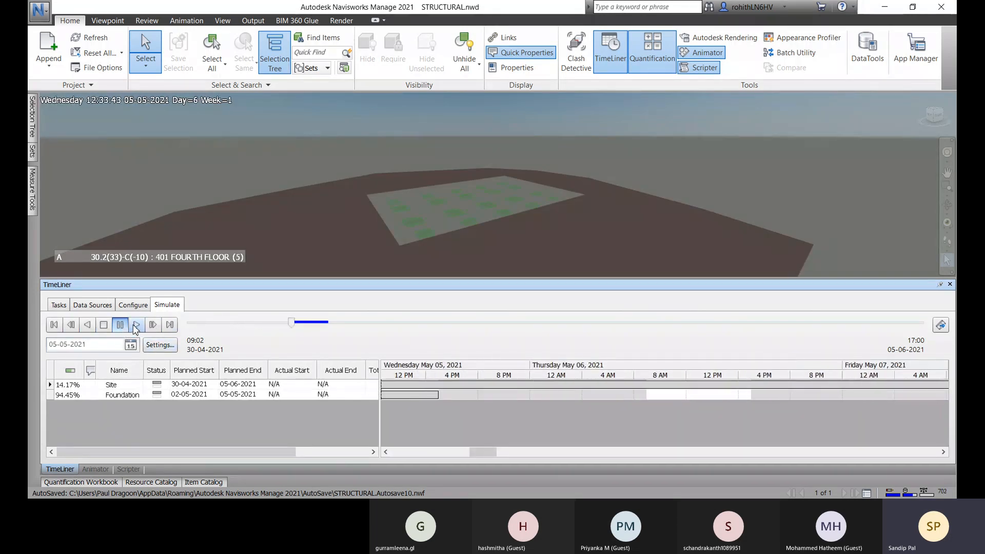
- Replay the simulation from its start date of 30-04-2021 and pause it at the end of the column construction
drag(293, 329, 189, 335)
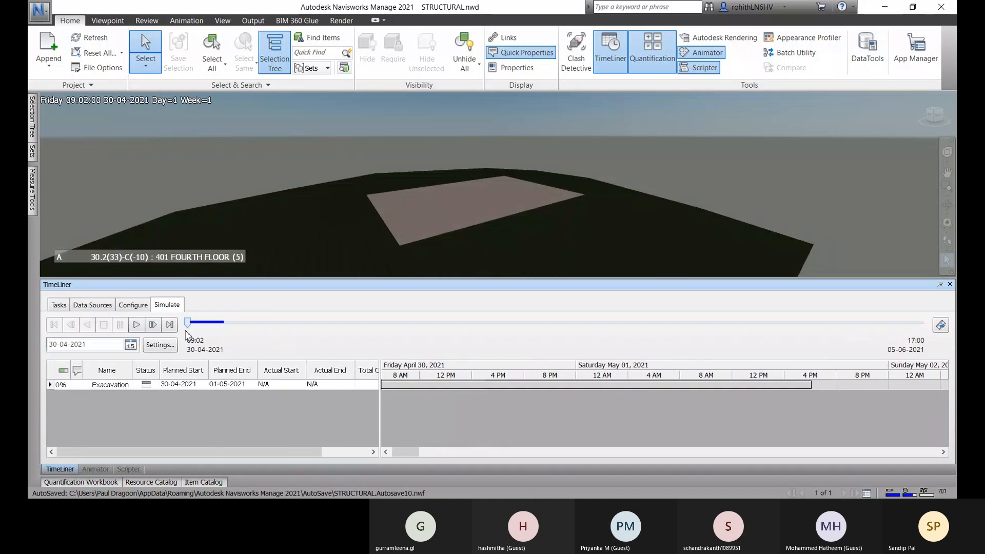
click(137, 326)
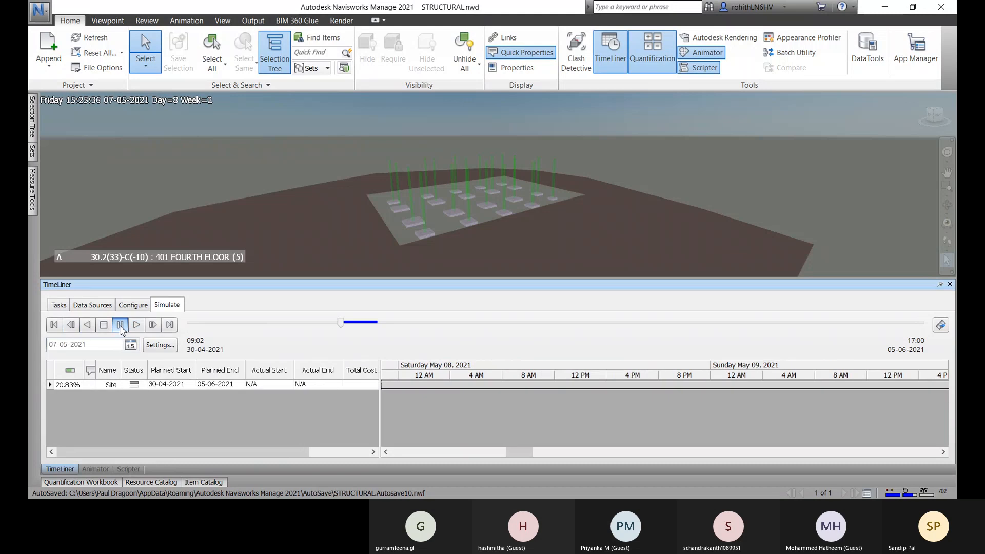
click(121, 326)
- Rewind the simulation to 30-04-2021, and play it to 02-05-2021 to examine the site ground from a lower viewpoint
drag(342, 323, 188, 325)
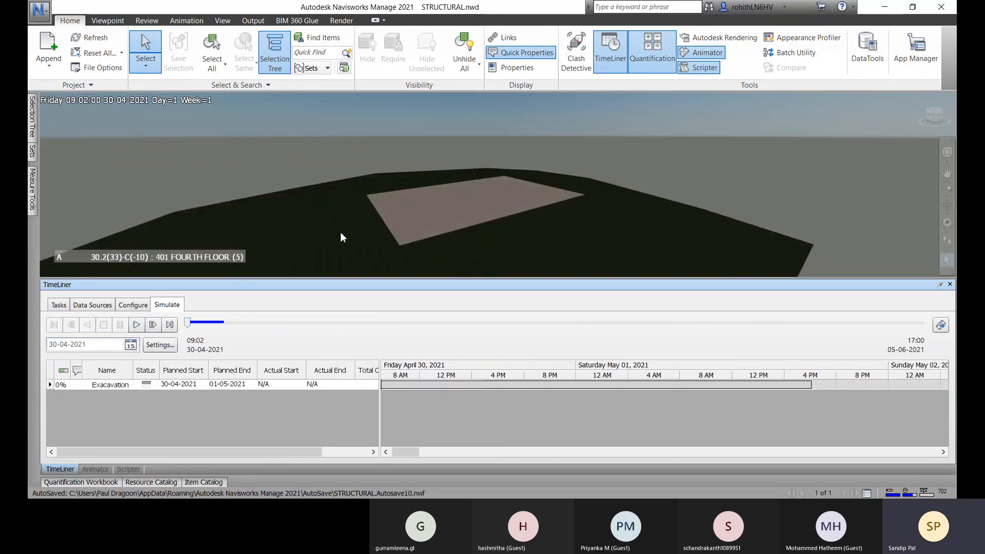
middle_drag(323, 214, 326, 181)
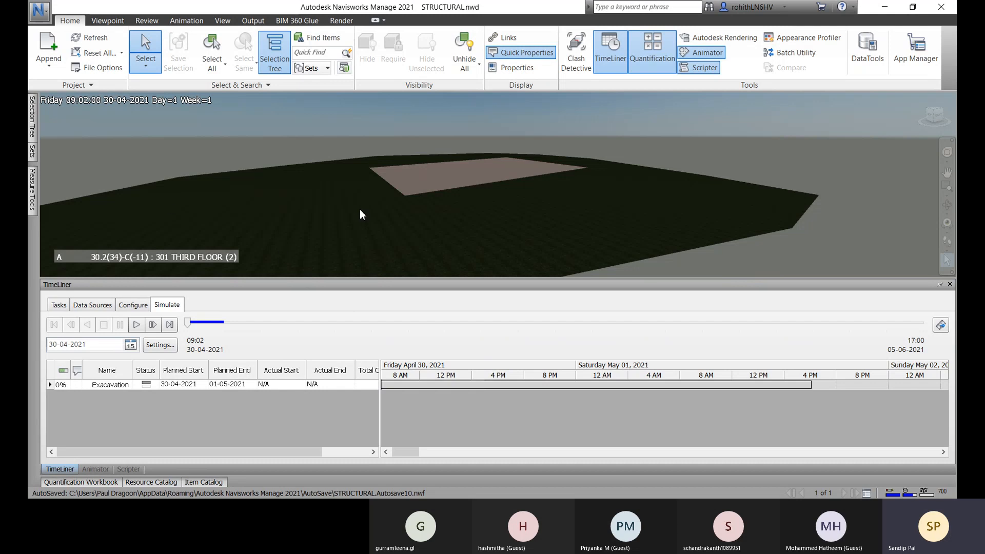
click(137, 325)
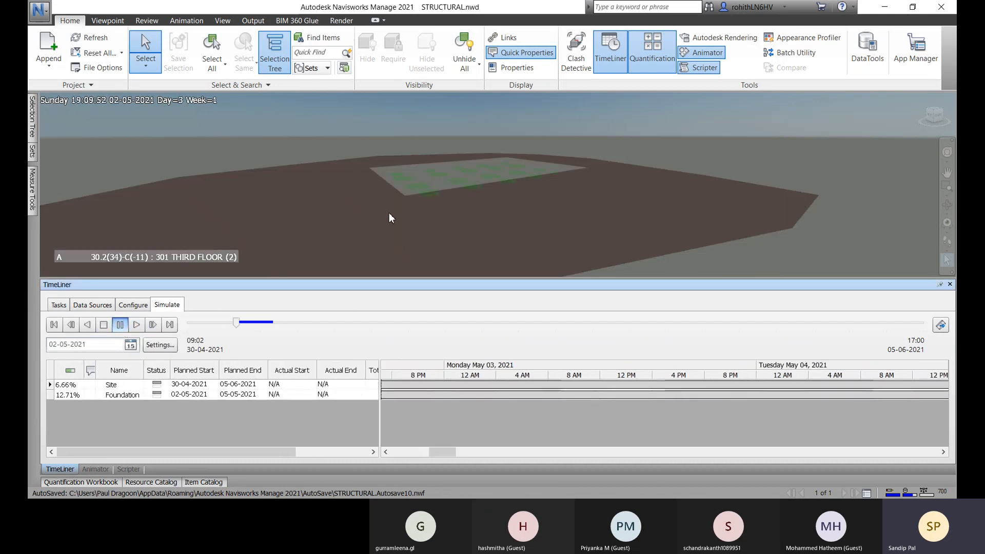
- Check the task-type appearances, and resume the simulation until 07-05-2021 to examine the footings and columns up close
click(133, 305)
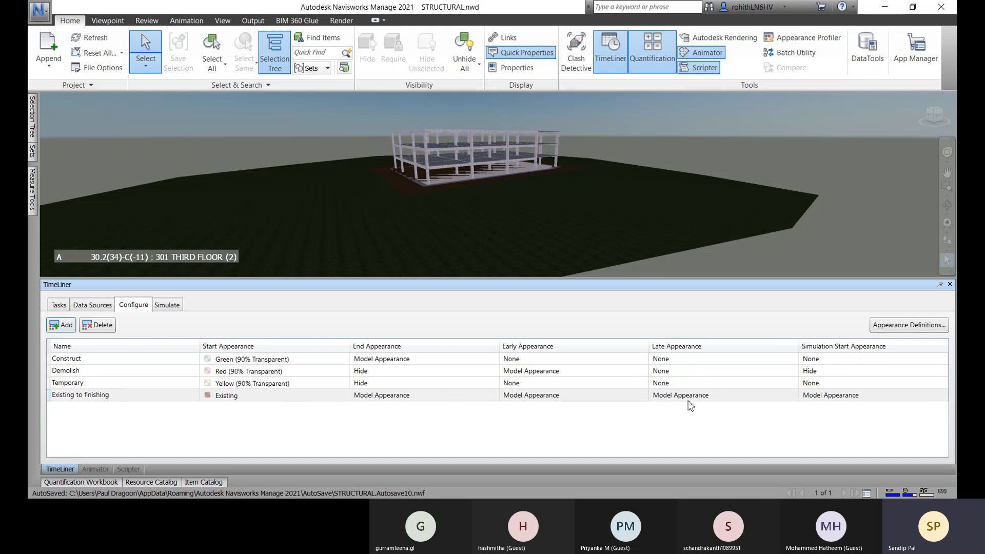
click(165, 305)
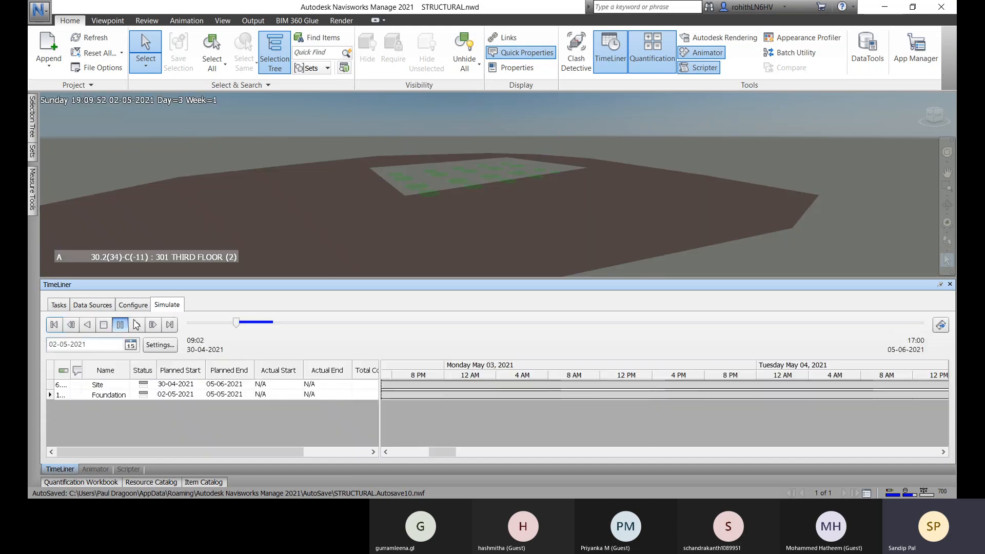
click(138, 325)
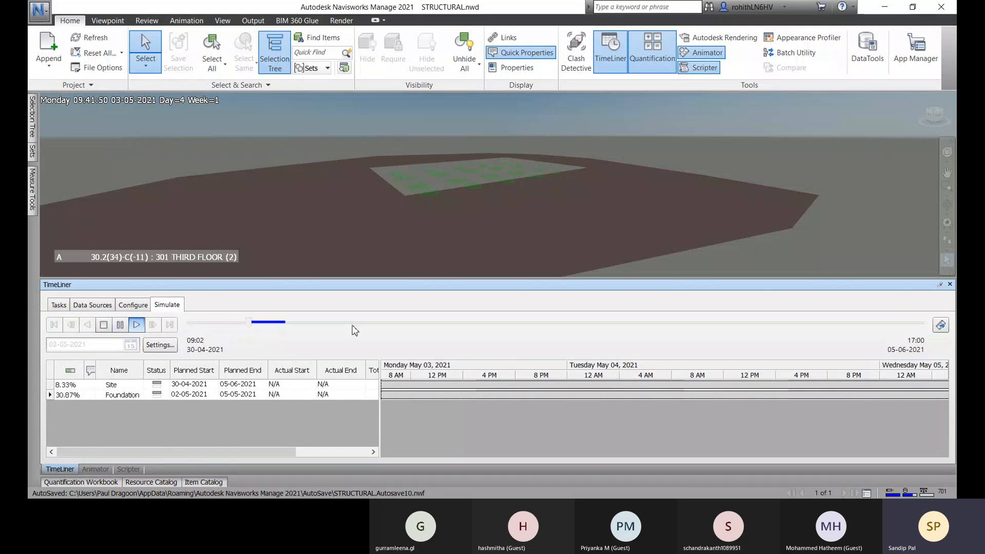
click(120, 326)
shift+middle_drag(476, 216, 462, 219)
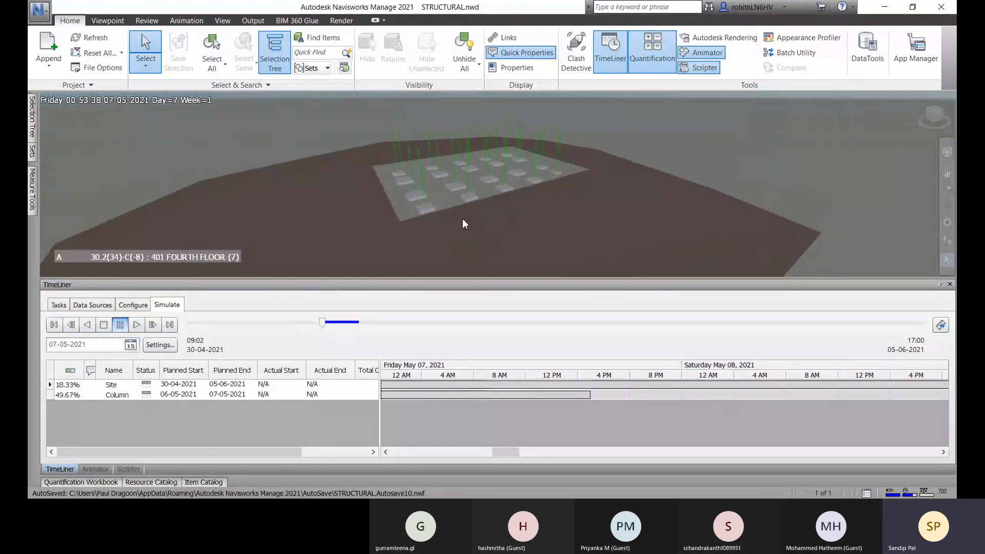
shift+middle_drag(455, 175, 396, 187)
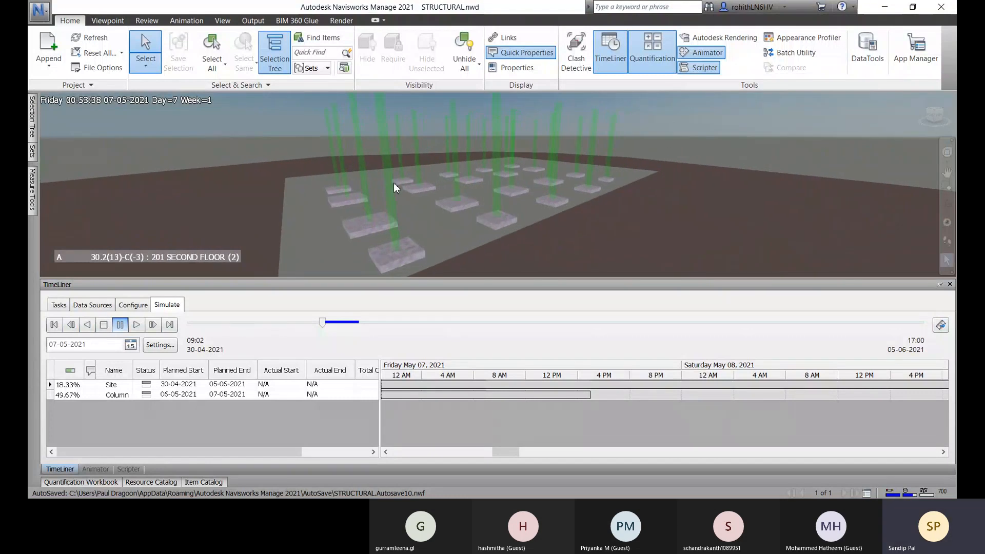
- Review the task-type definitions again, and play the simulation through to its end date of 05-06-2021
click(139, 309)
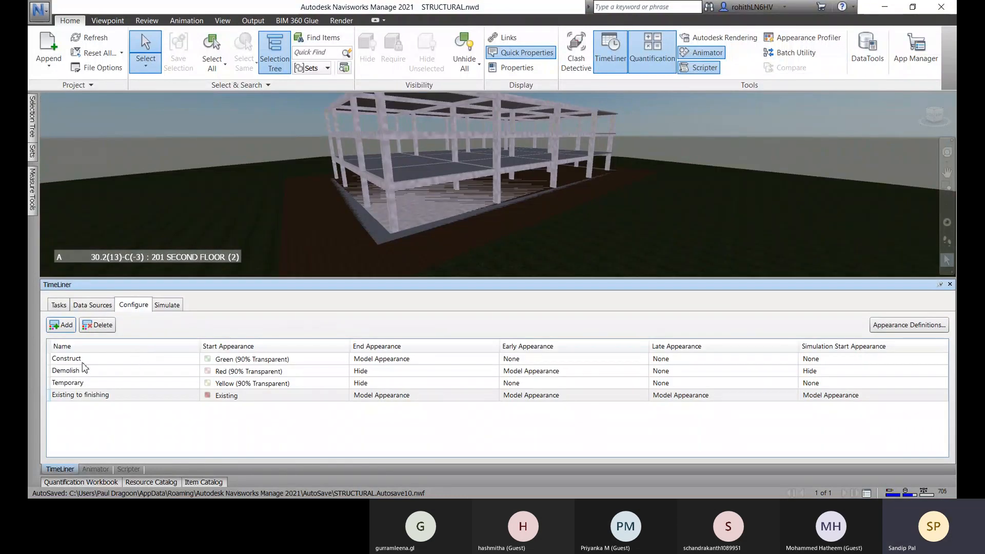
click(174, 306)
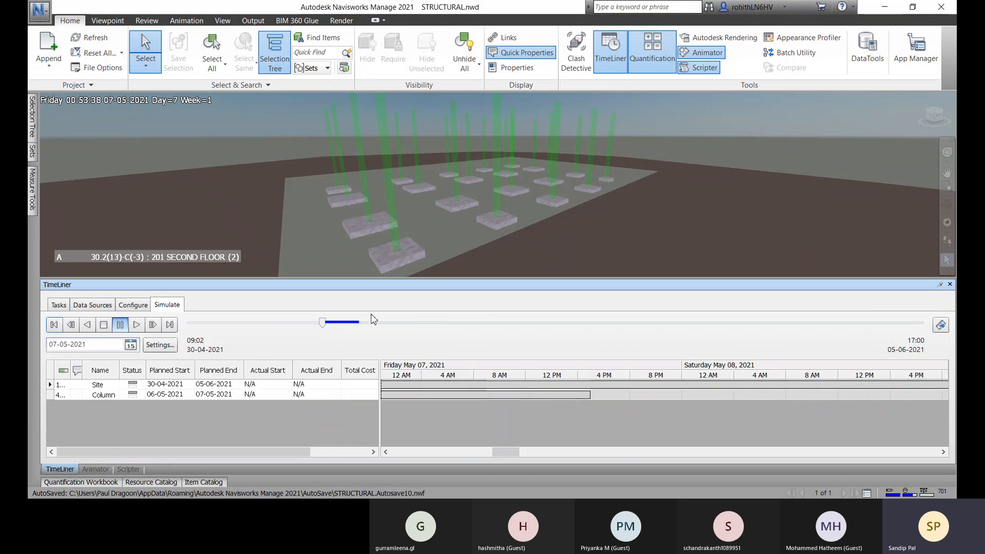
click(136, 325)
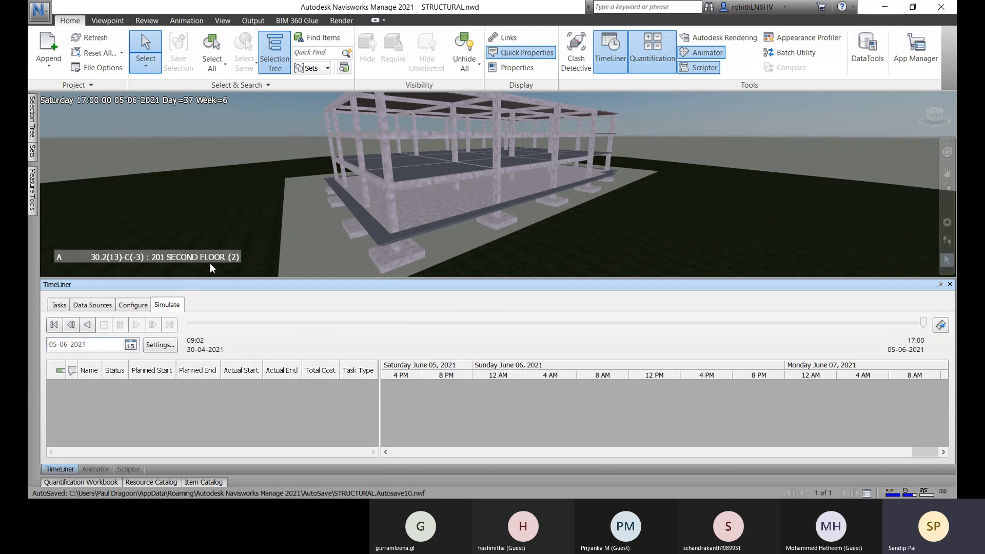
- Set the simulation's playback duration to 120 seconds, and switch the start/end date override on and off again
click(160, 345)
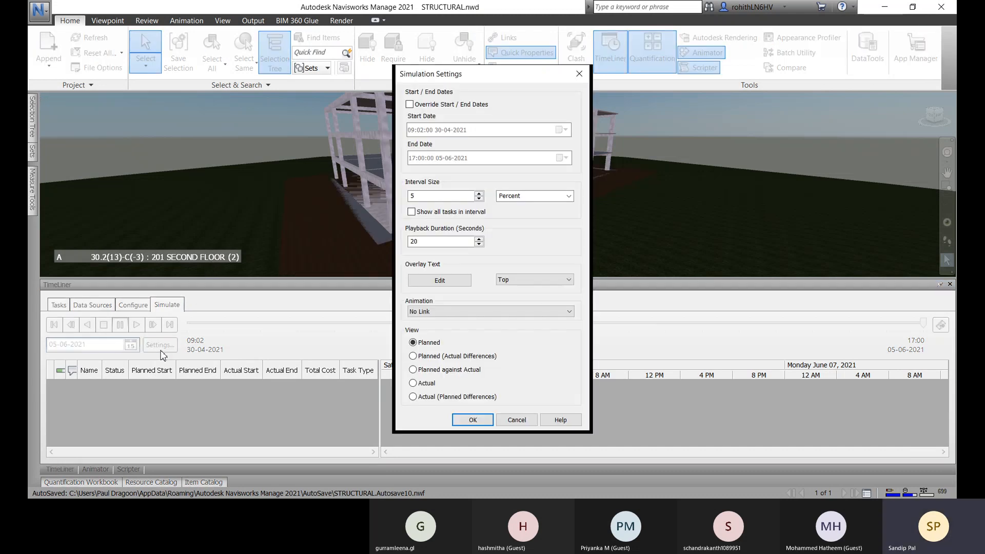
click(433, 240)
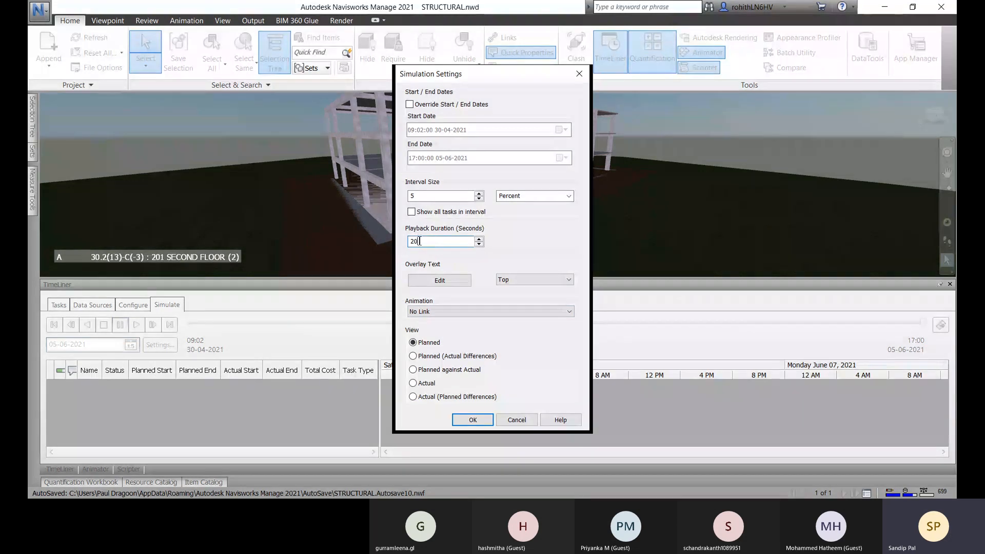
drag(419, 241, 396, 244)
text(120)
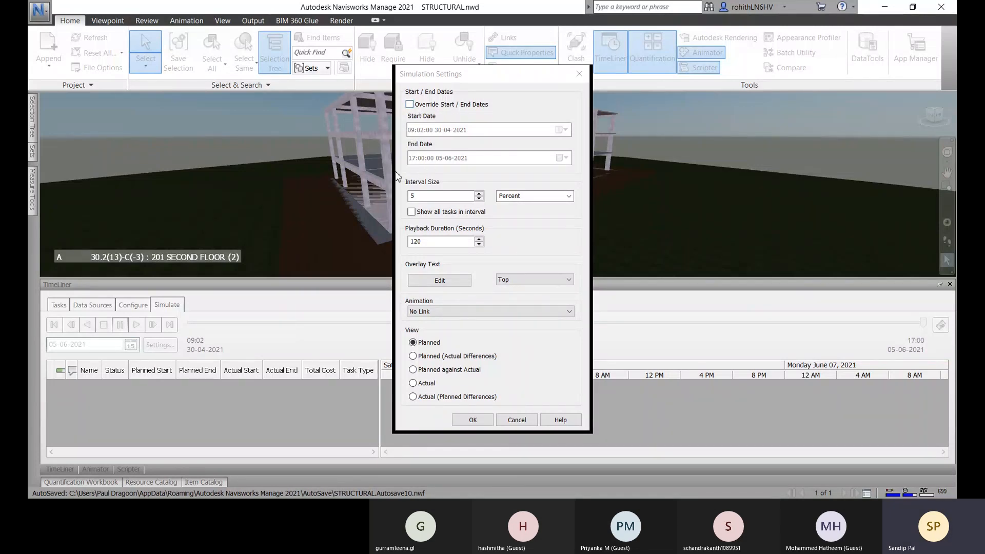
click(409, 105)
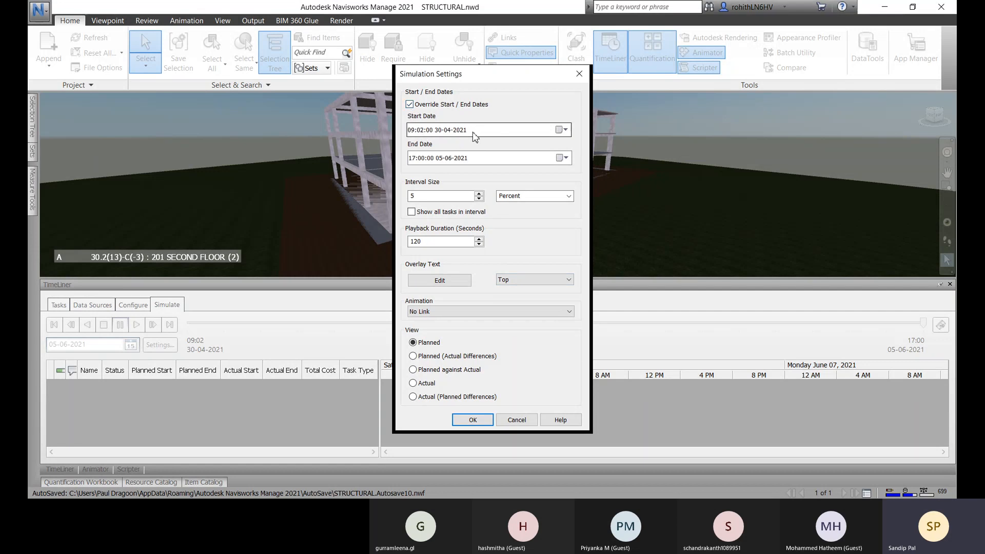
click(410, 105)
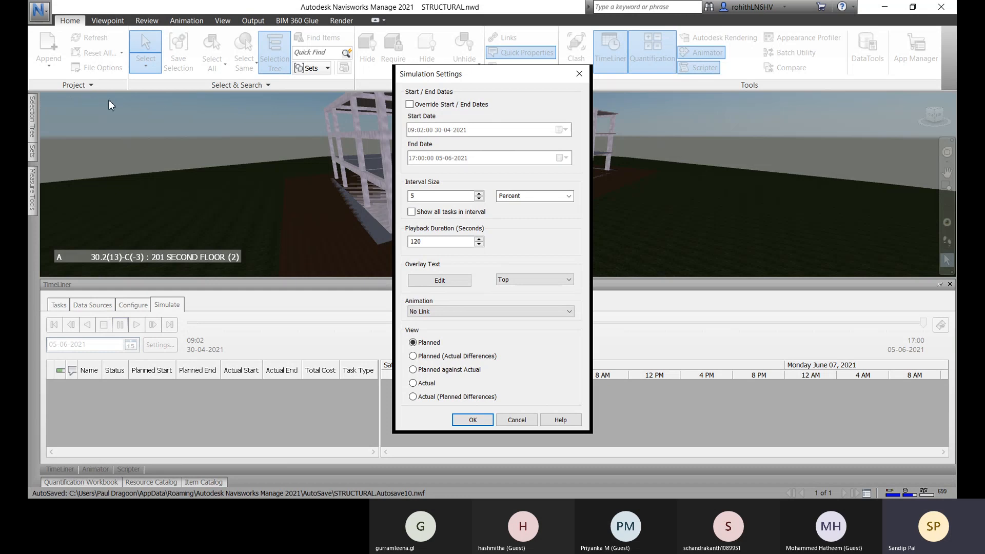
- Add the green color code to the end of the simulation's overlay text
click(460, 283)
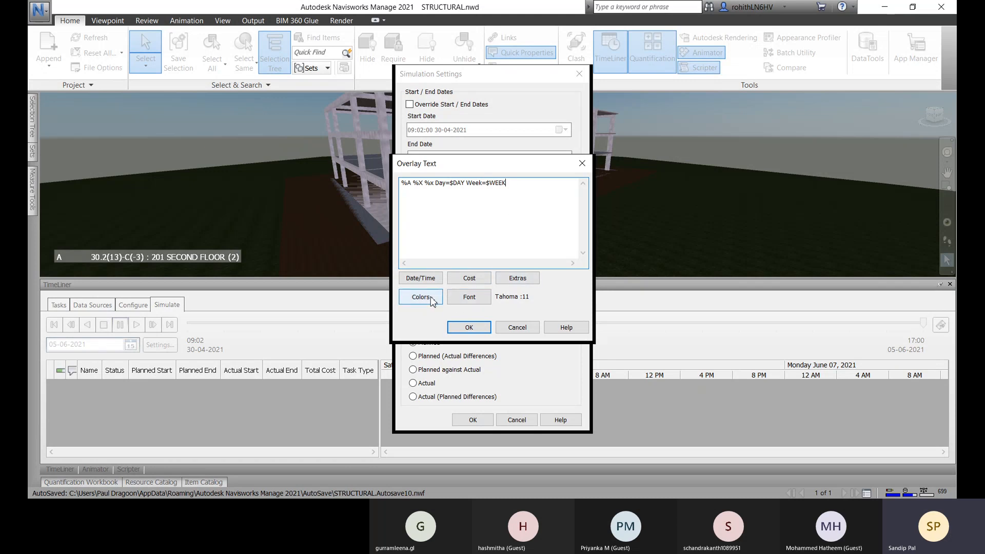
click(417, 302)
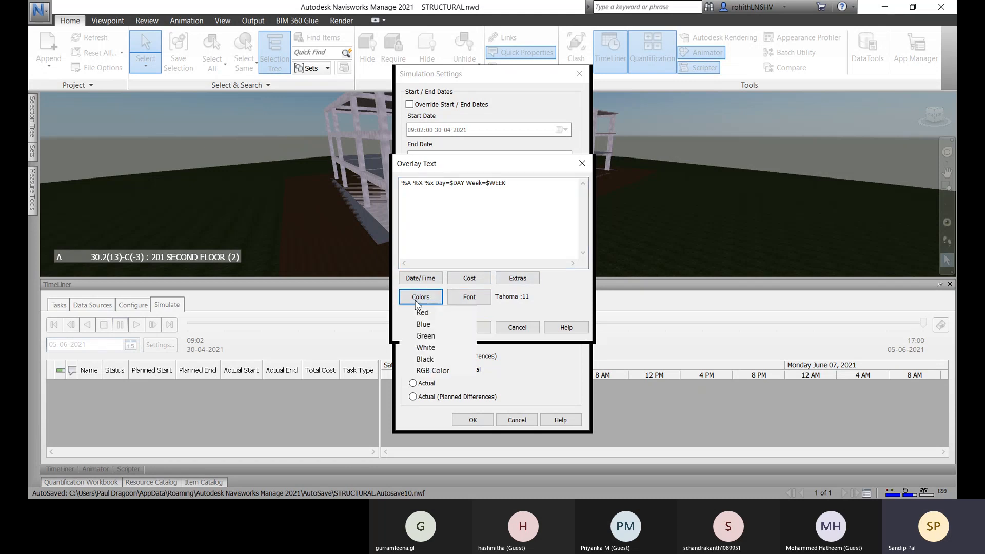
click(440, 337)
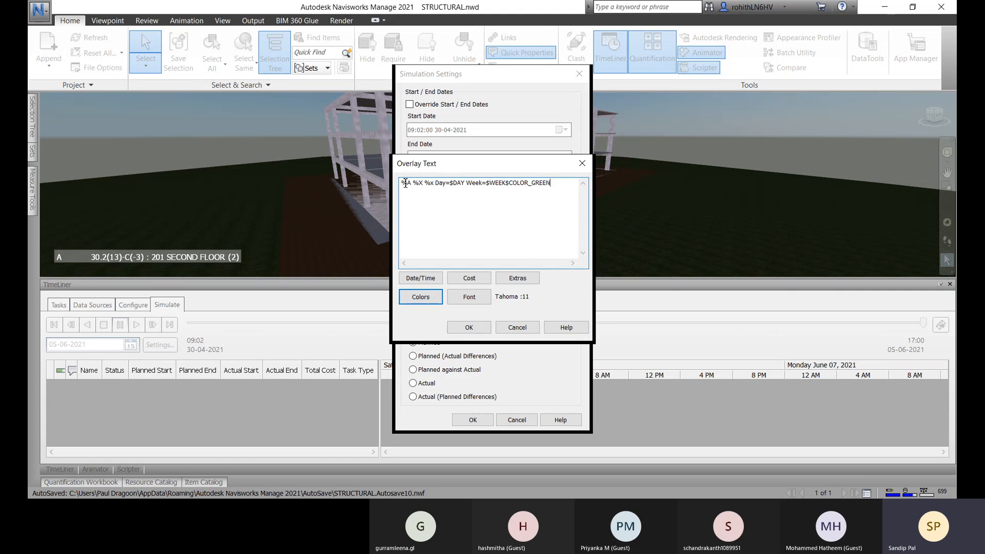
- Set the overlay text font to Times New Roman, size 12
click(471, 300)
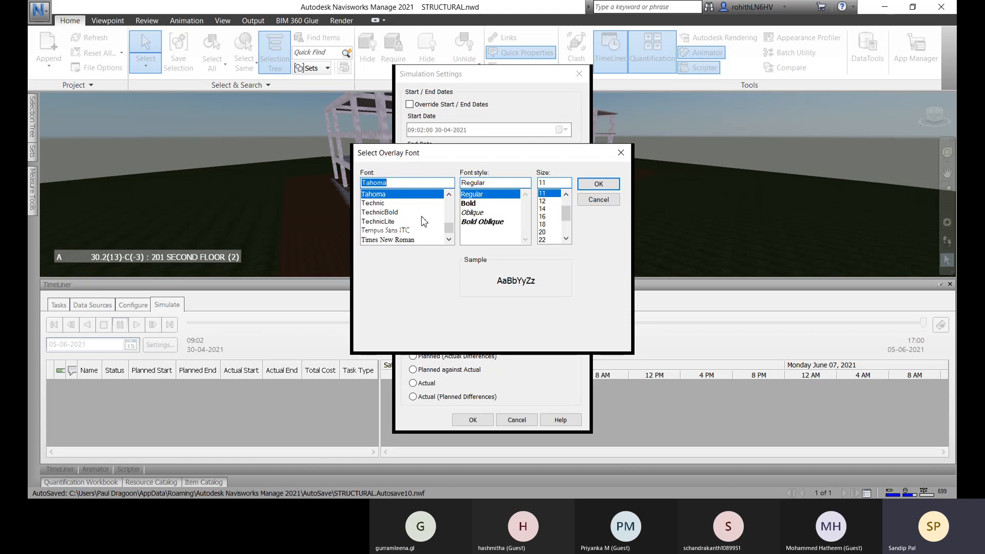
scroll(385, 228, down, 1)
click(394, 212)
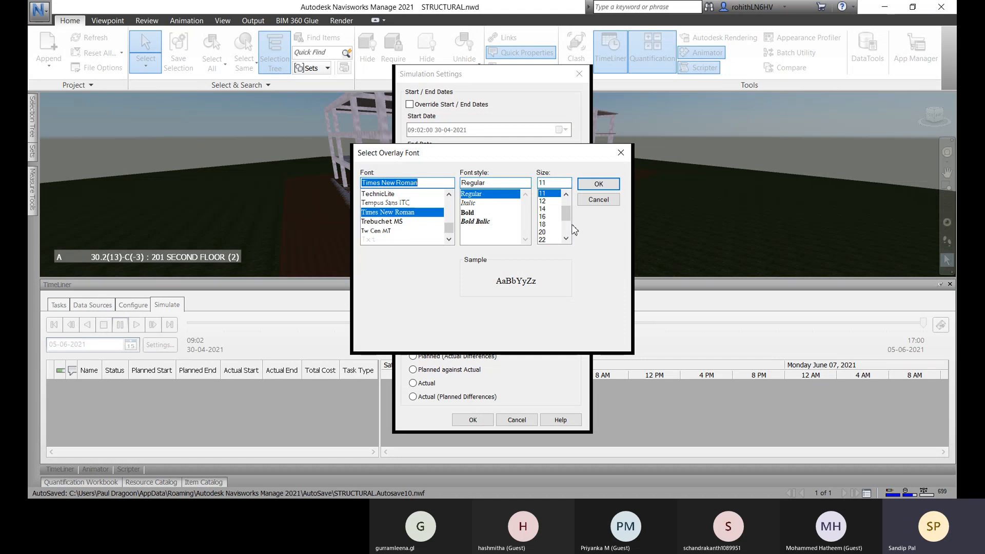
click(544, 203)
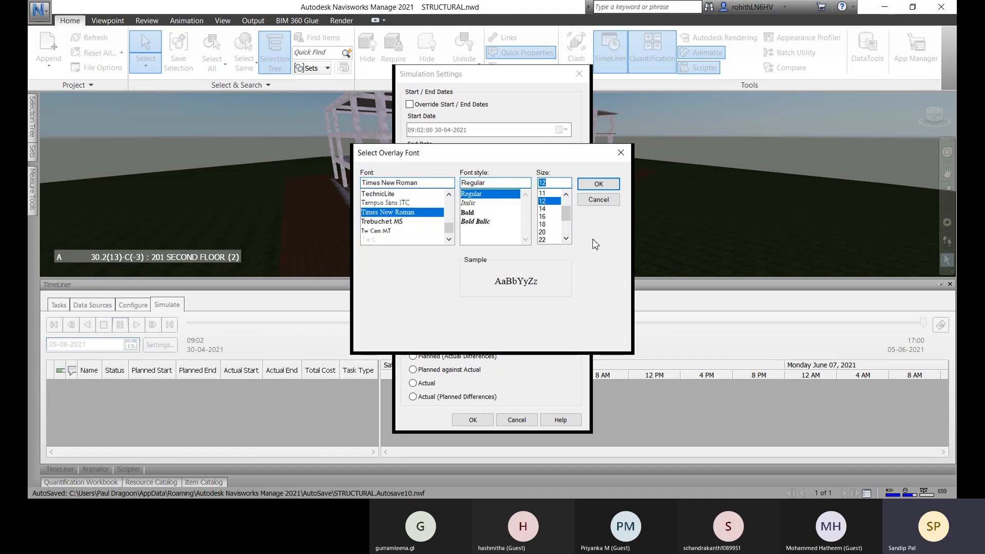
click(598, 185)
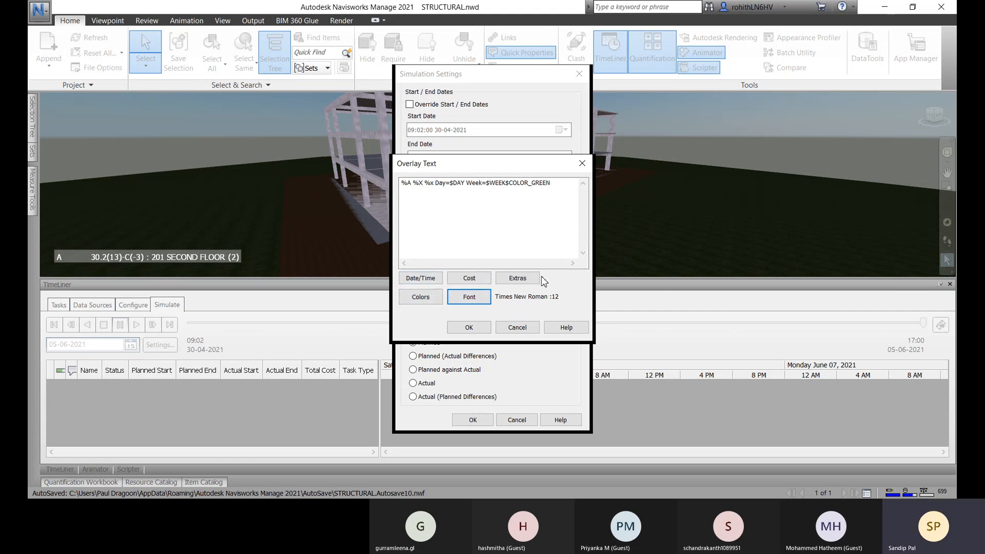
- Try adding the number-of-days-since-start code to the end of the overlay text, remove it, and look through the cost codes
click(519, 280)
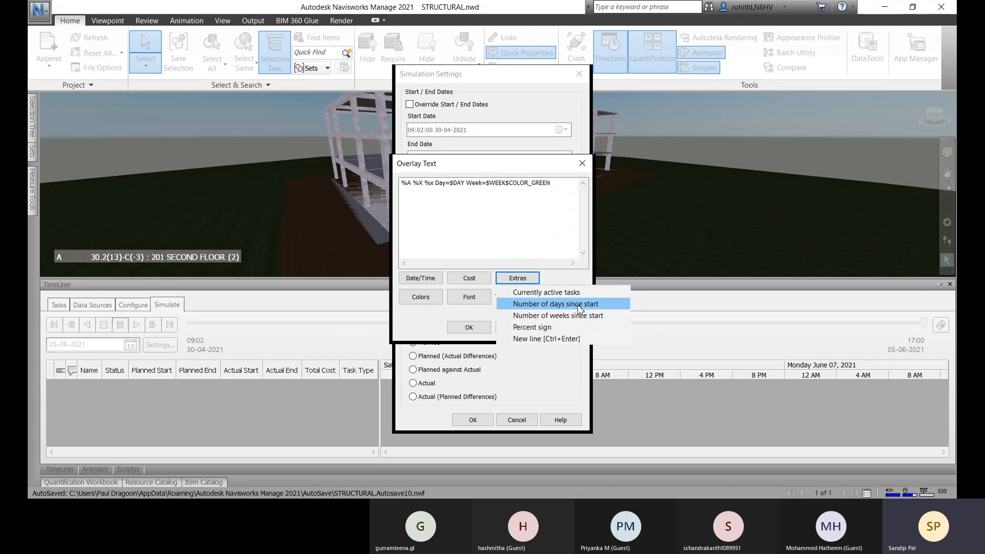
click(579, 307)
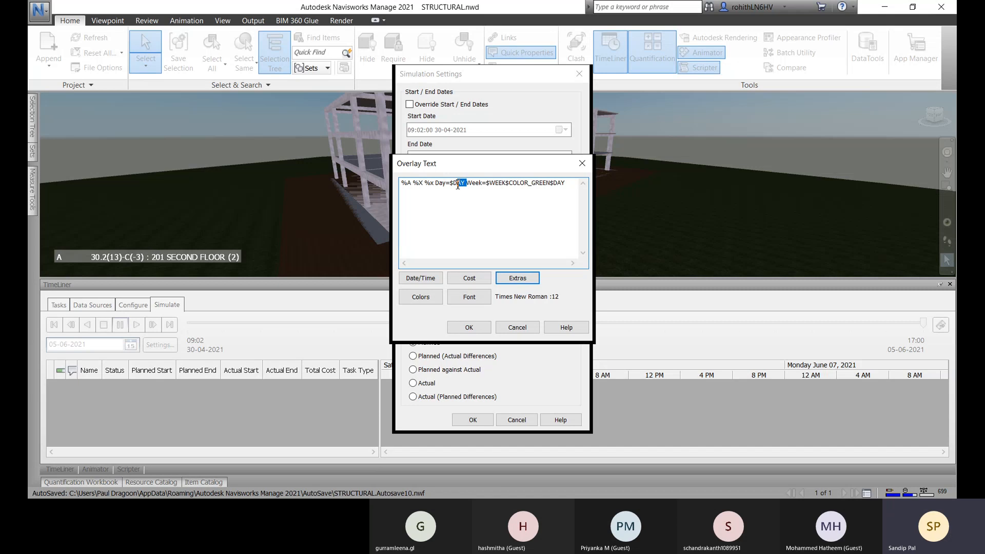
click(567, 183)
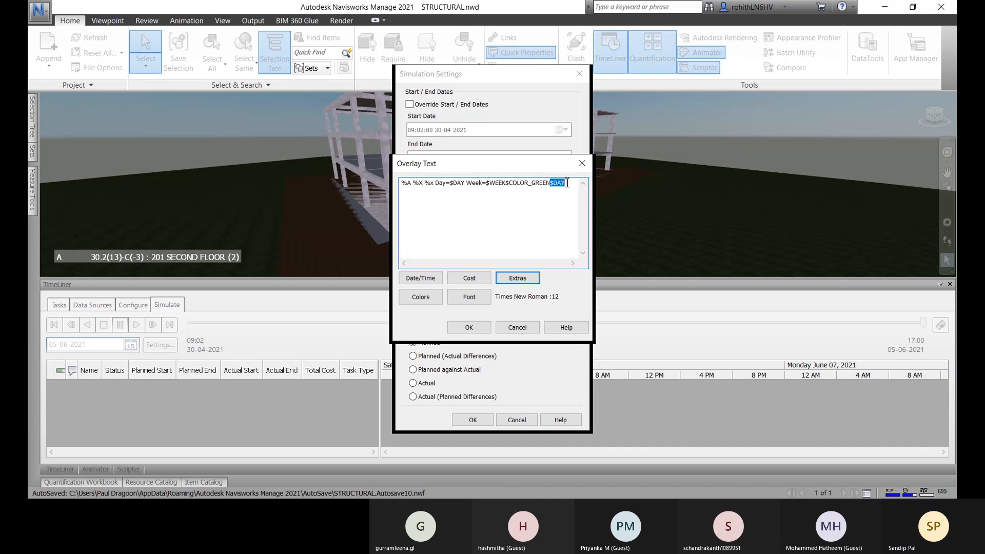
key(BackSpace)
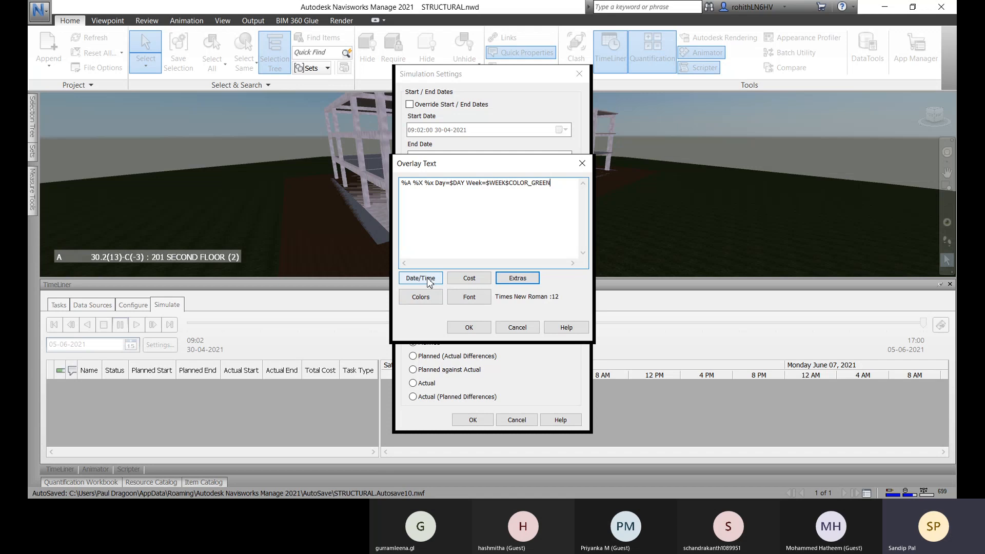
click(466, 281)
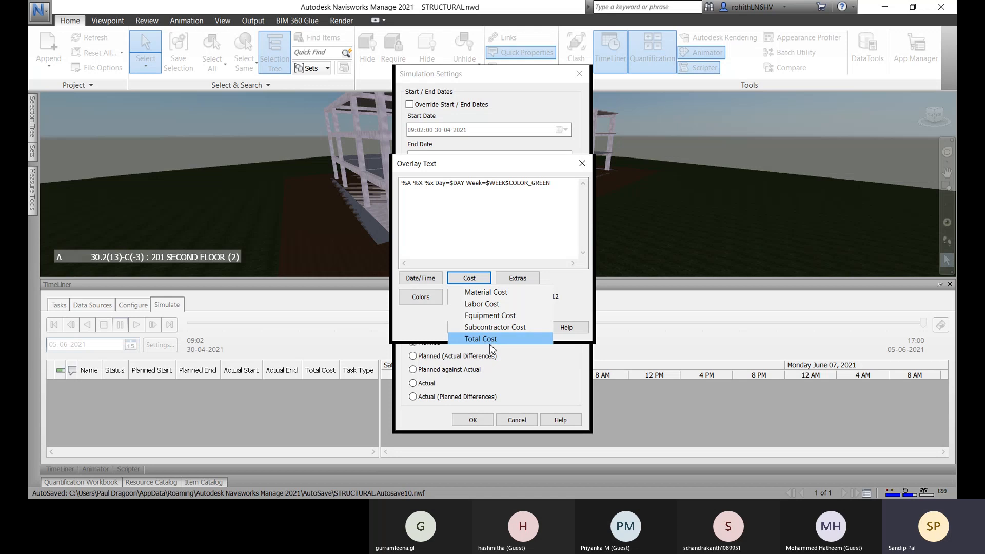
click(541, 212)
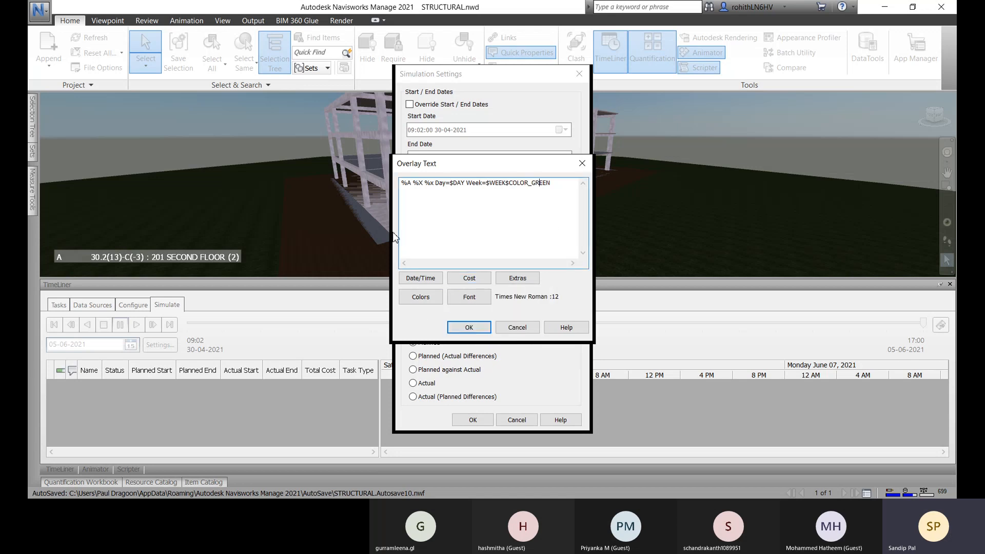
- Apply the edited overlay text and the simulation settings
click(469, 331)
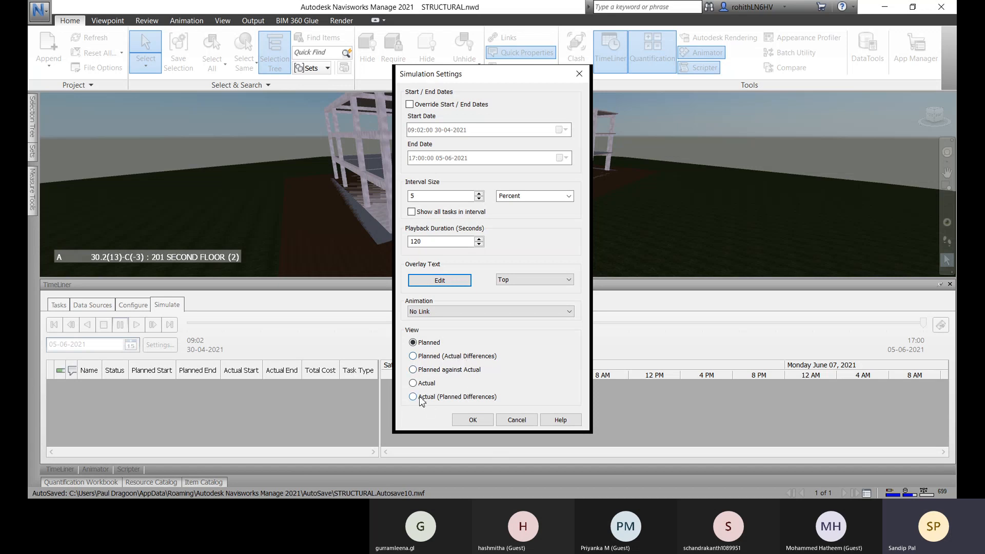
click(473, 420)
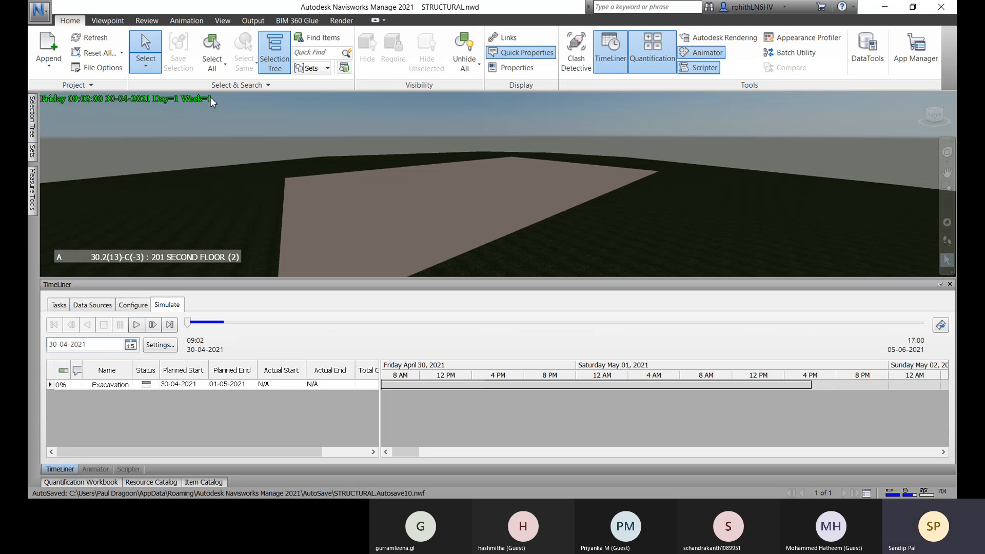
- Start an animation export of the TimeLiner simulation, trying the Autodesk renderer and returning to Viewport
click(941, 325)
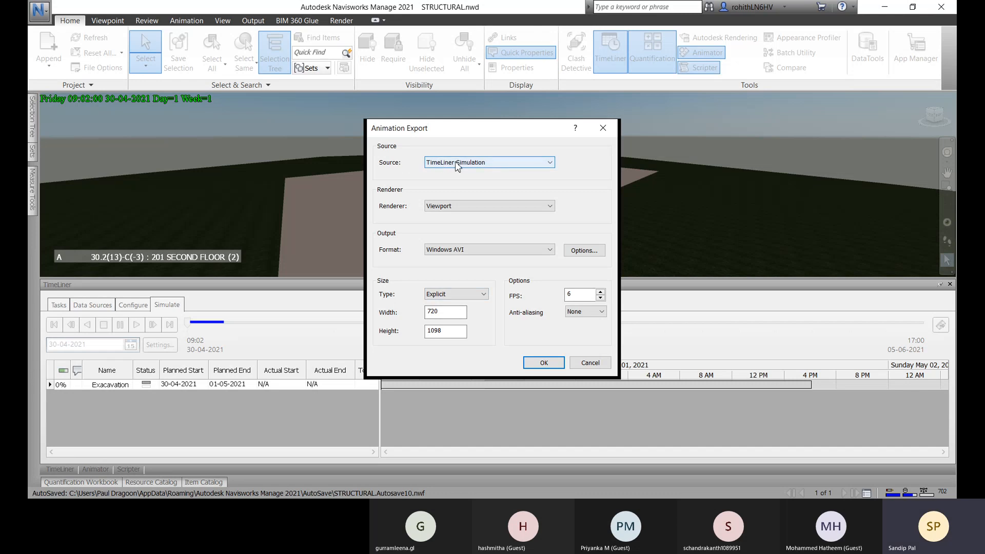
click(456, 205)
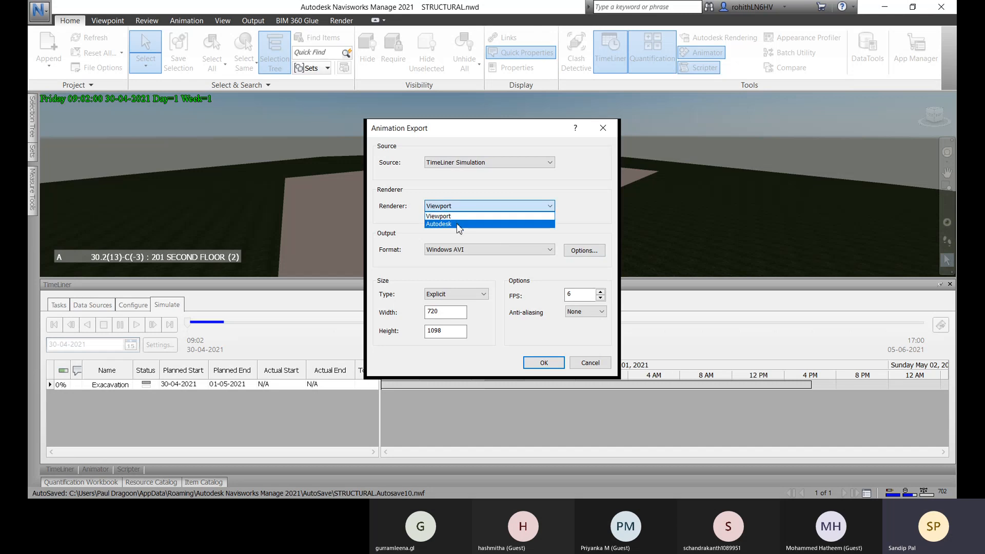
click(459, 224)
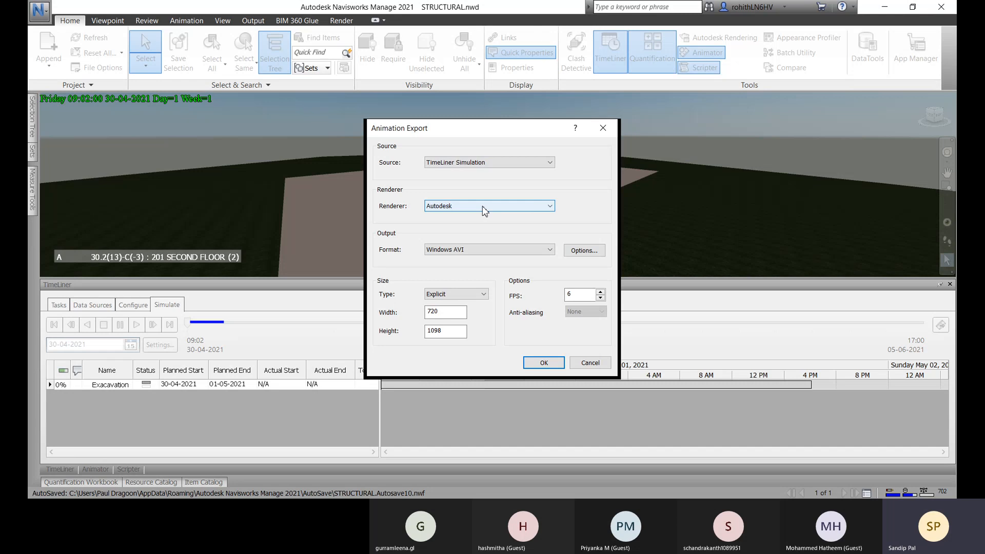
click(457, 207)
click(444, 216)
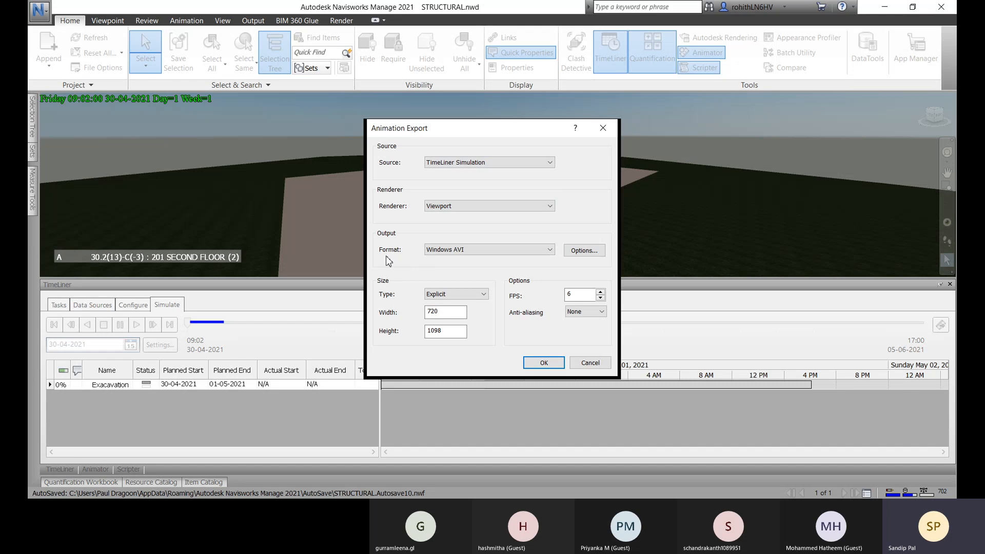
- Keep Windows AVI as the export format and set its video compression to Full Frames (Uncompressed)
click(478, 255)
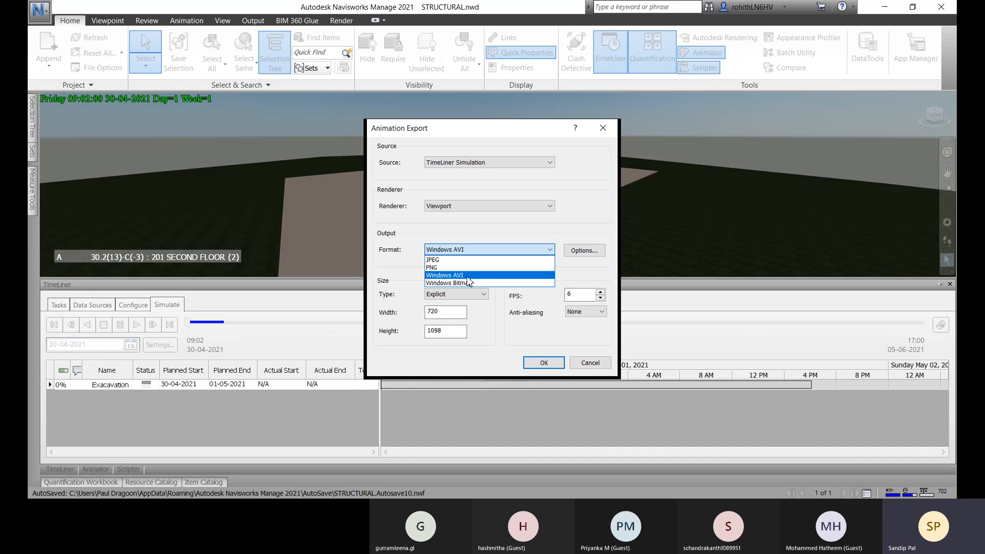
click(583, 252)
click(583, 253)
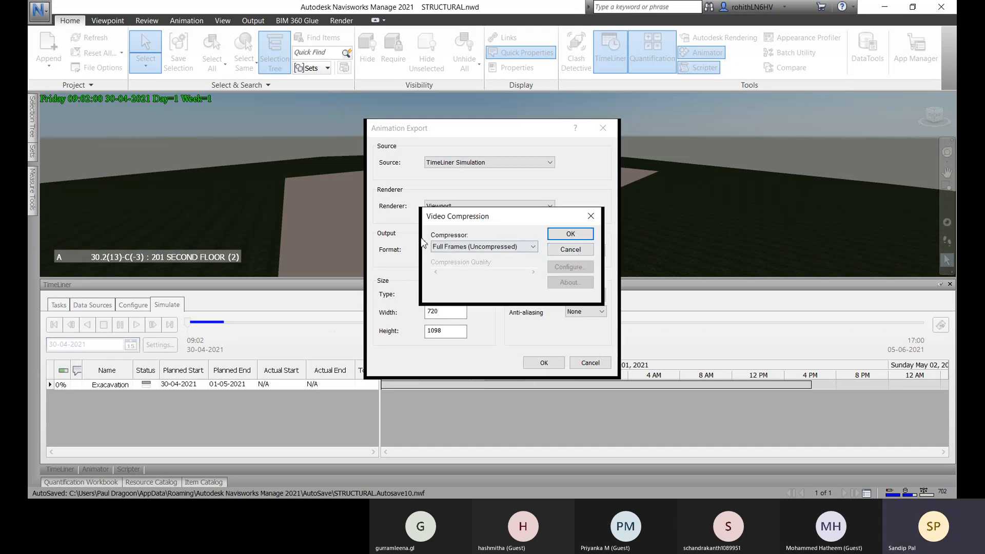
drag(462, 221, 434, 190)
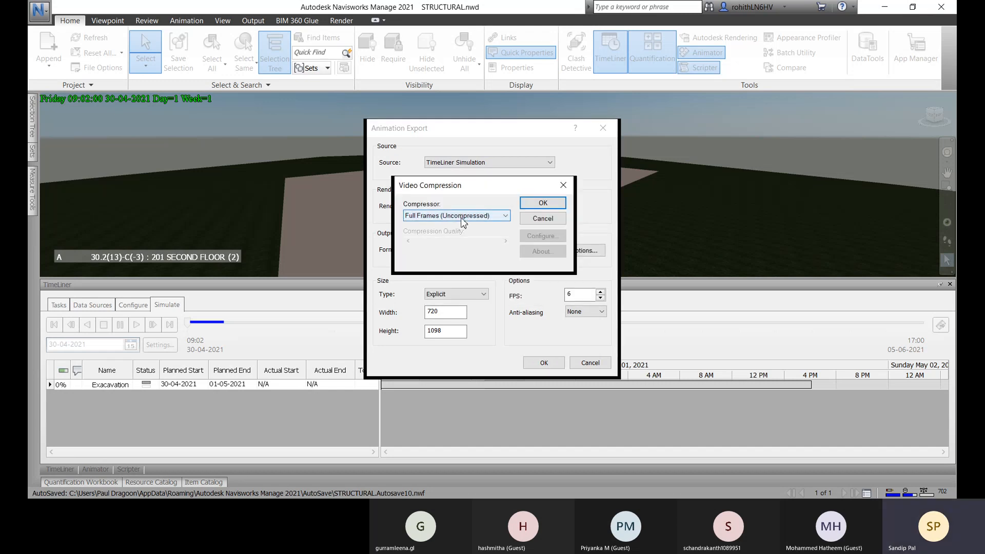
click(505, 218)
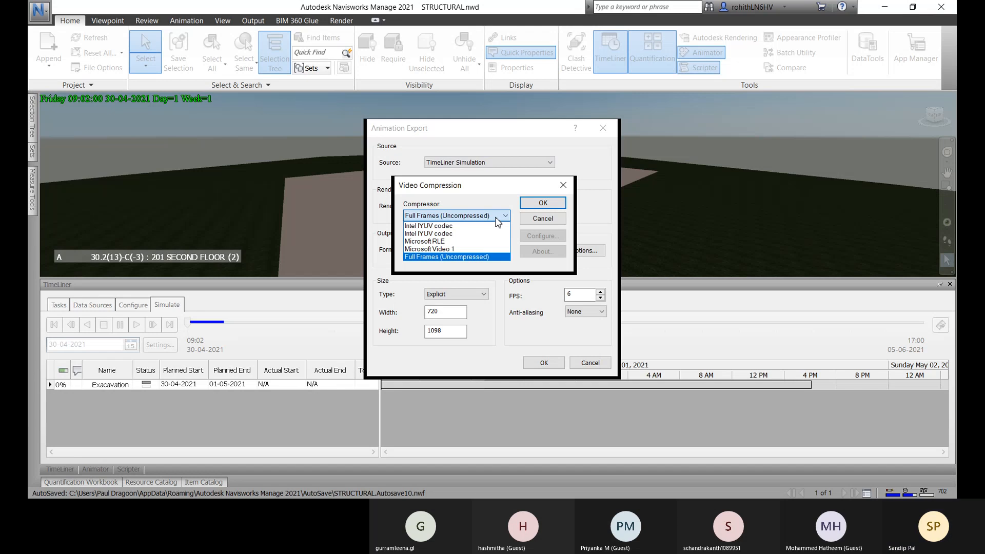
click(448, 257)
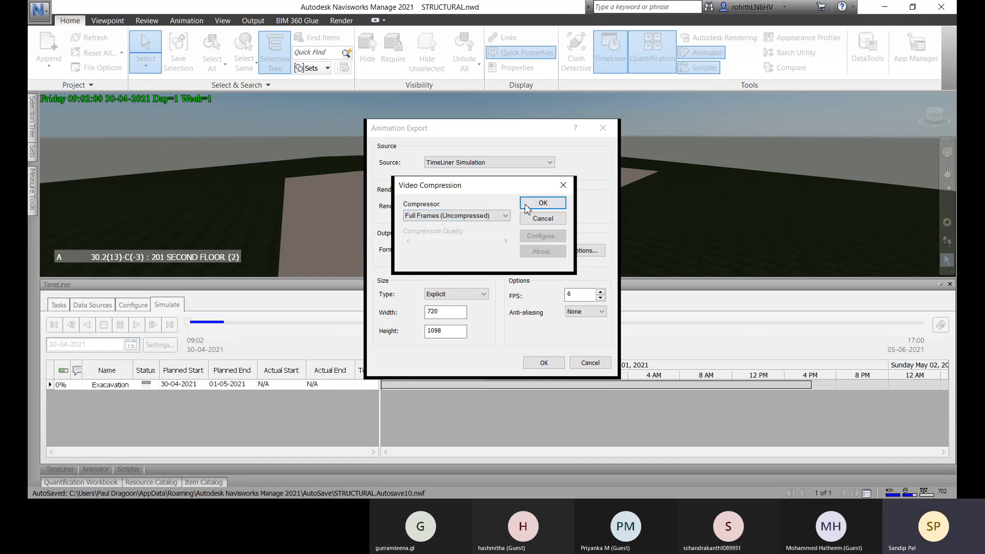
click(543, 203)
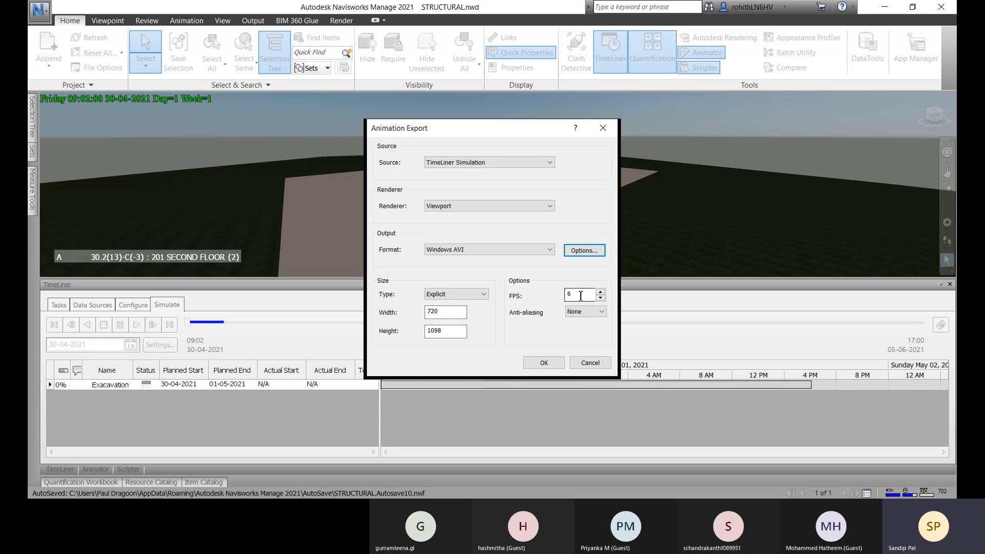
- Accept the export settings and save the animation as STRUCTURAL-TimeLiner.avi in the Navisworks folder
click(543, 363)
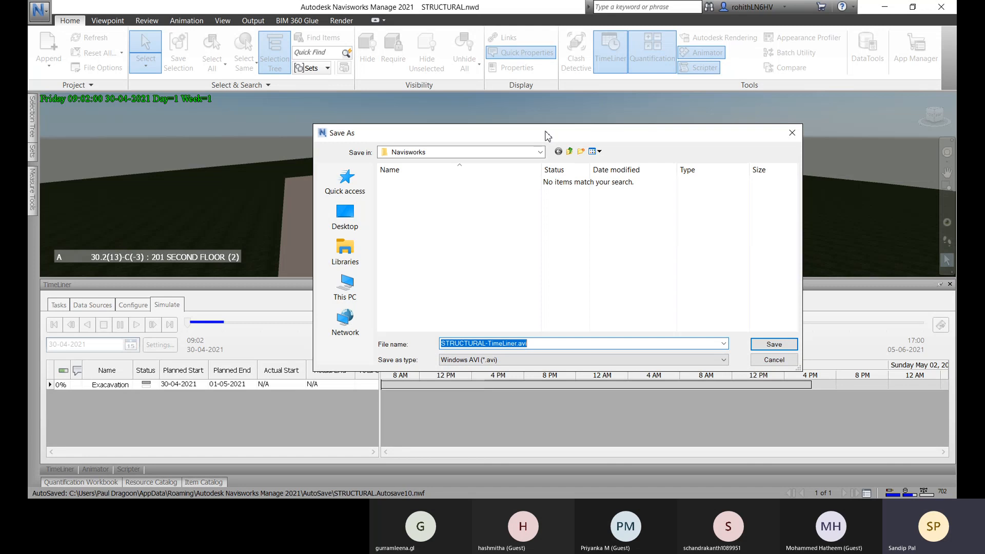
drag(546, 133, 453, 103)
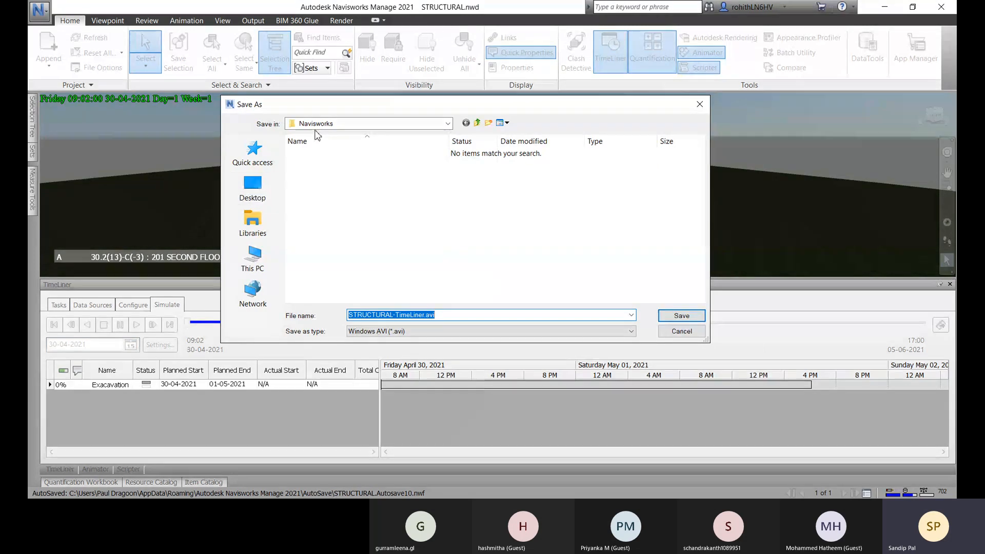
click(448, 123)
click(448, 123)
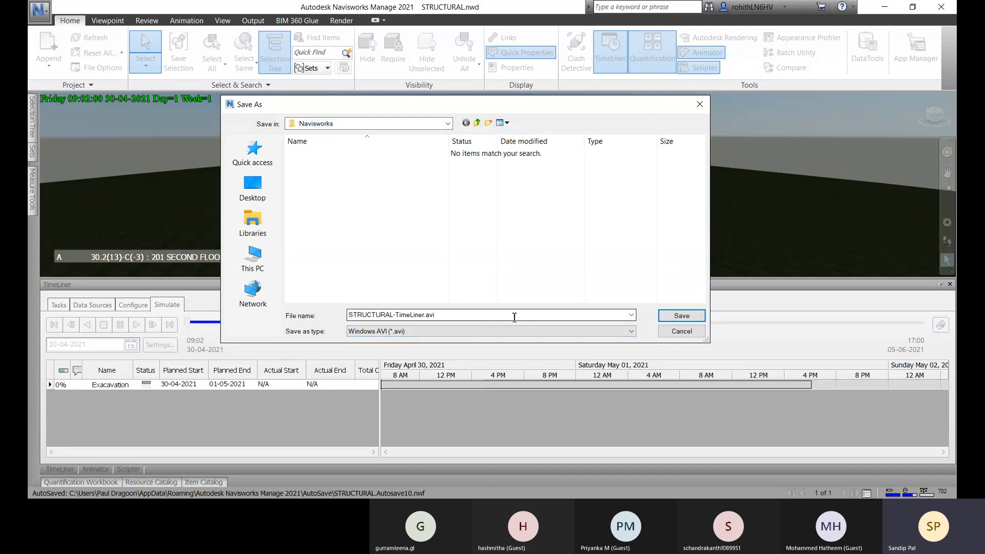
click(691, 317)
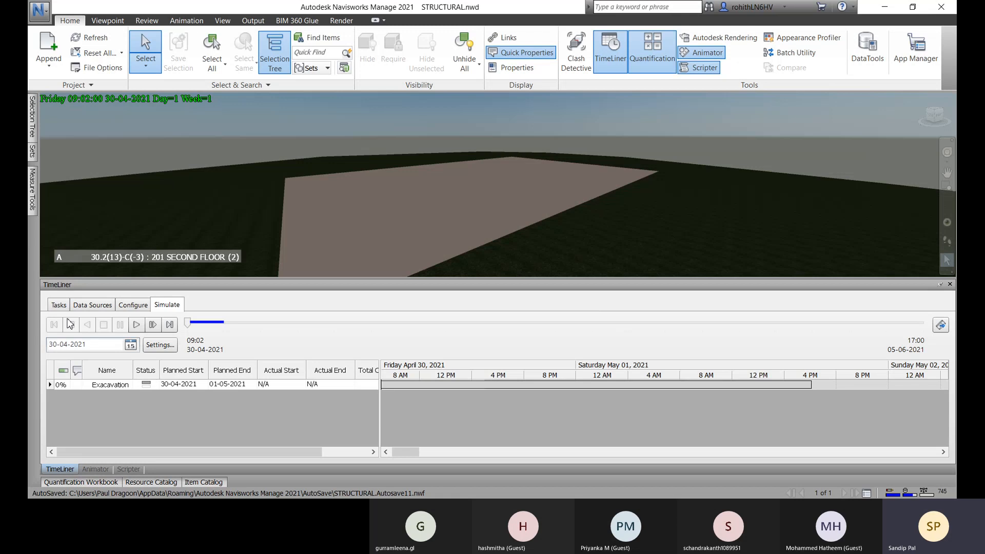
- Add a CSV data source to TimeLiner using Timeliner.csv from the Navisworks folder on the Desktop
click(100, 307)
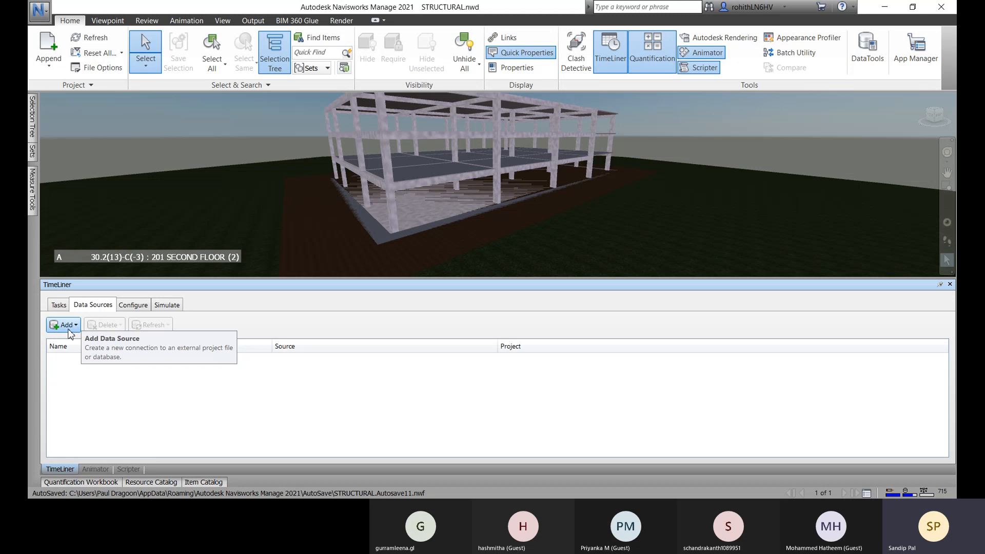
click(70, 328)
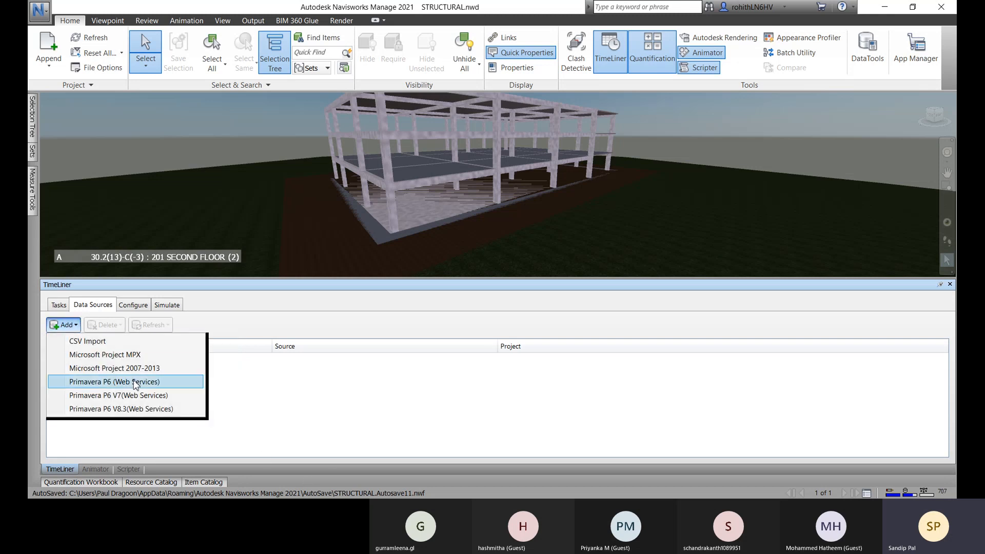
click(111, 344)
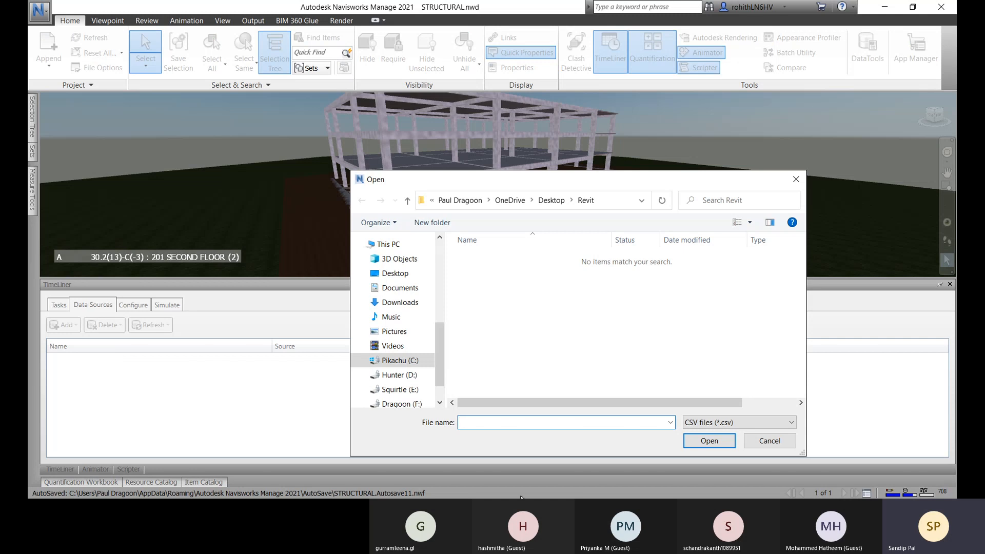
drag(575, 175, 575, 154)
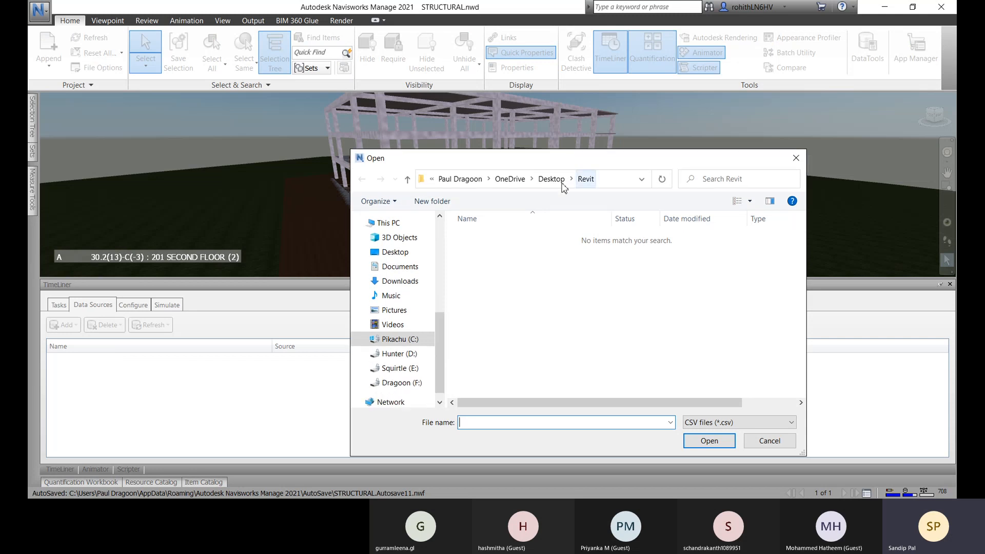
click(561, 179)
double_click(502, 238)
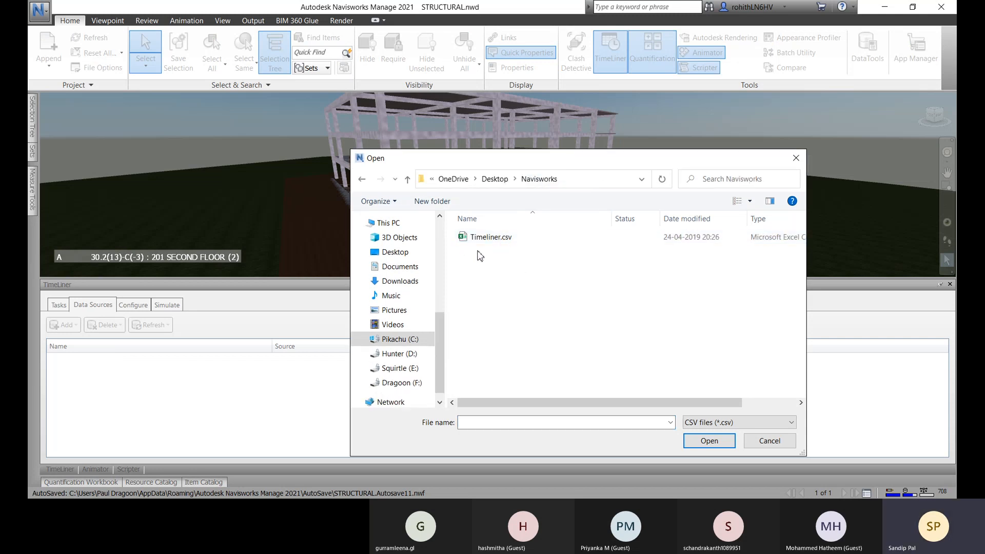
click(492, 238)
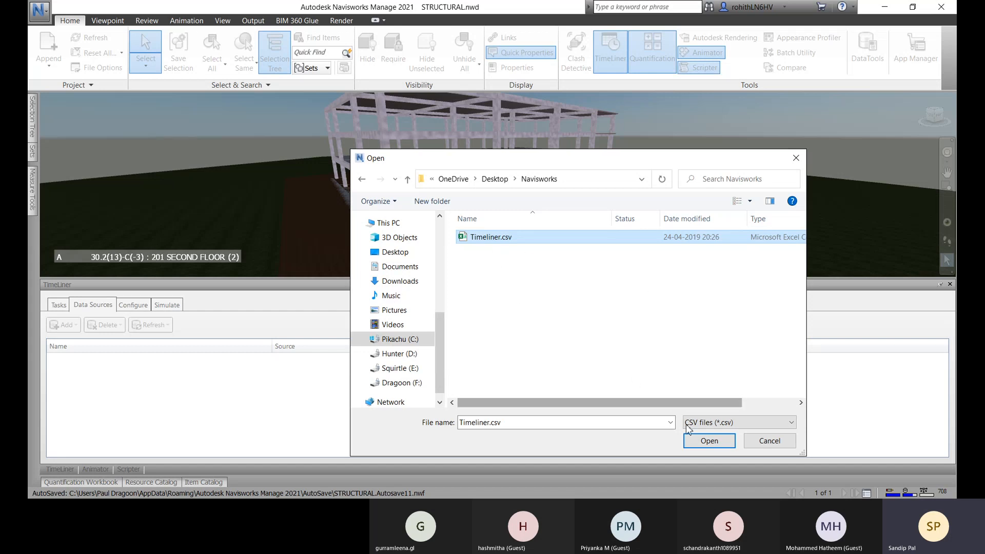
click(709, 441)
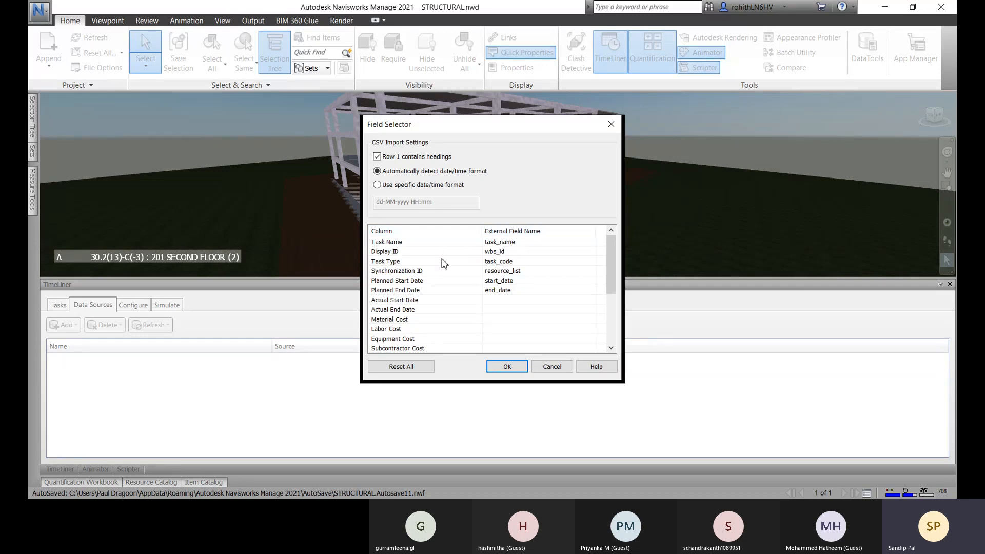
- Leave Actual Start Date unmapped and map the Actual End Date column to the end_date field for the CSV import
click(511, 305)
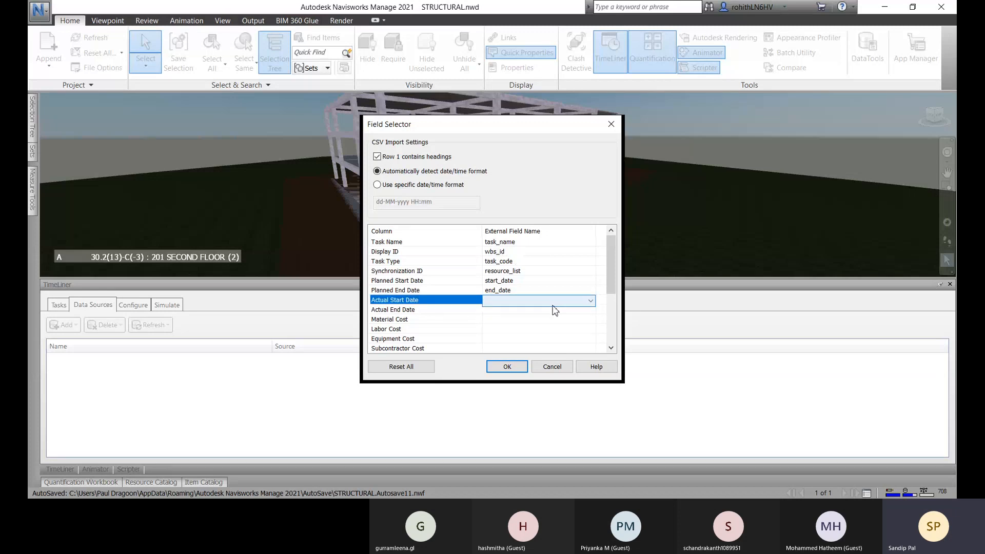
click(564, 303)
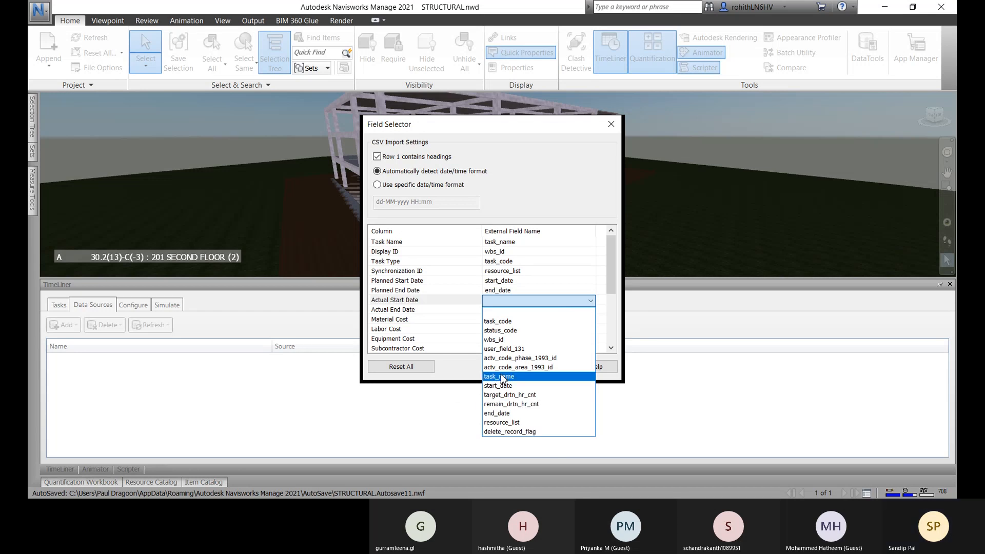
click(450, 334)
click(443, 310)
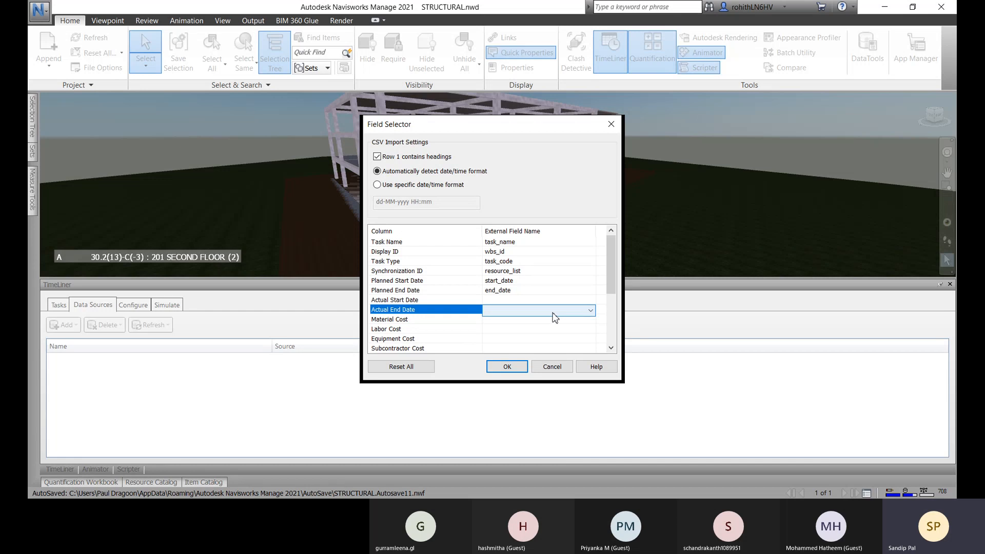
click(555, 310)
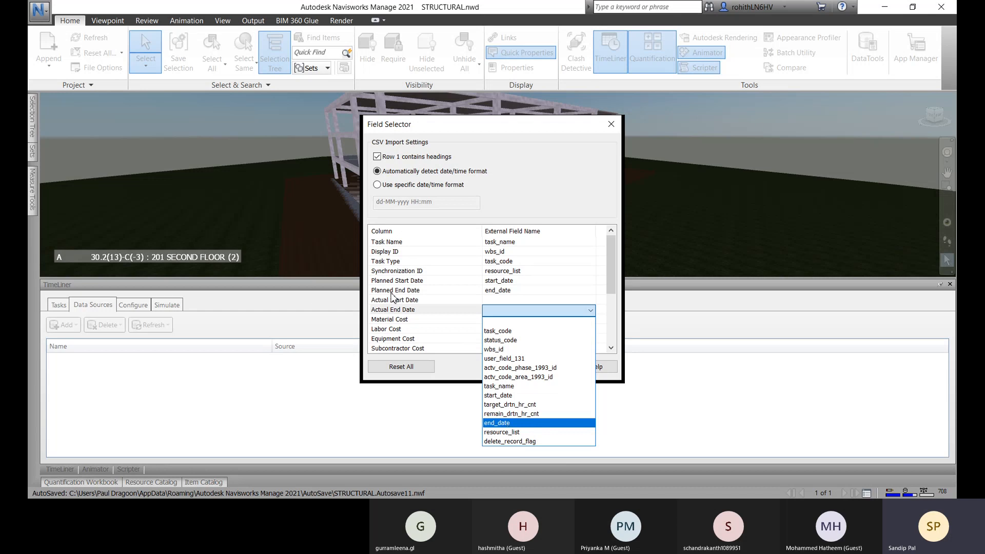
click(497, 424)
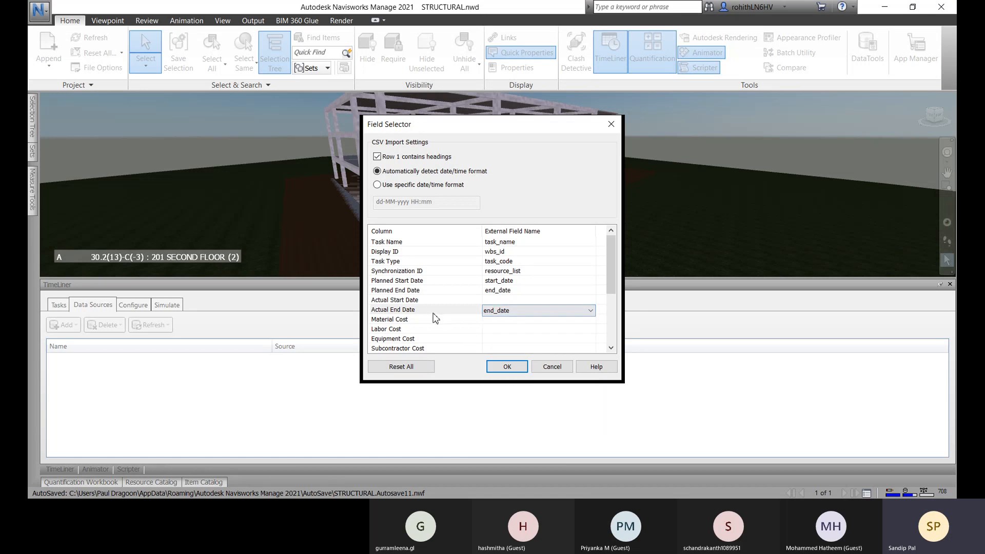
- Leave Material Cost without an external field and accept the CSV field mapping to create the data source
click(484, 320)
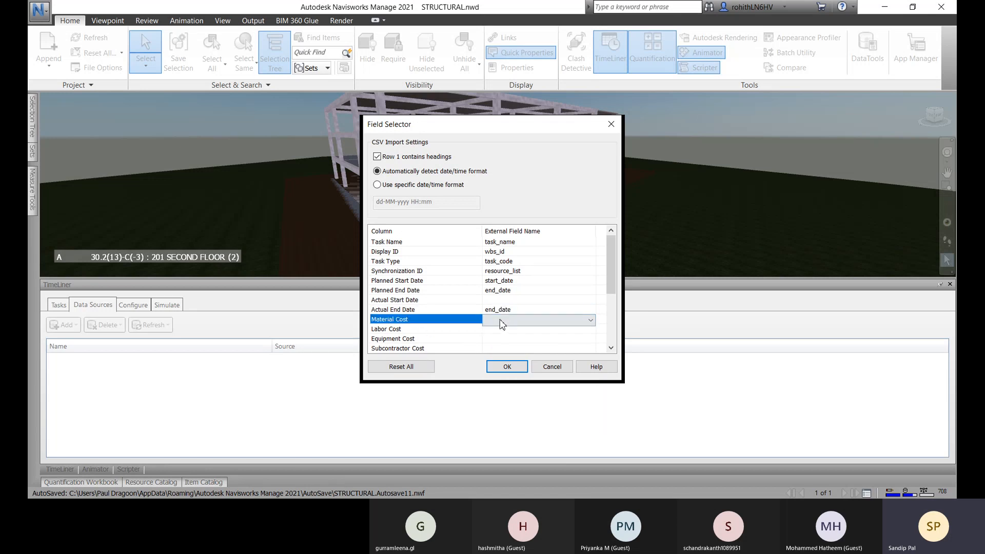
click(558, 319)
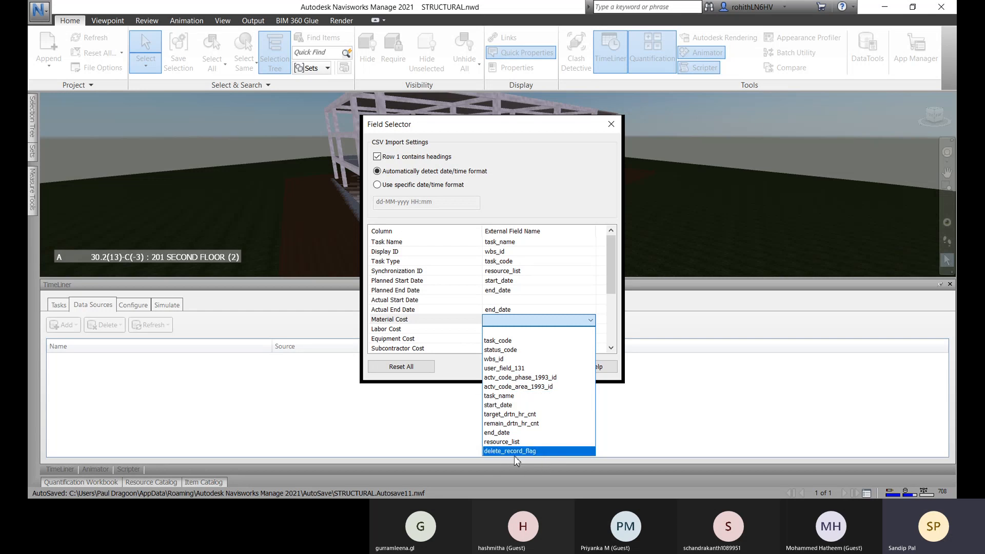
click(456, 340)
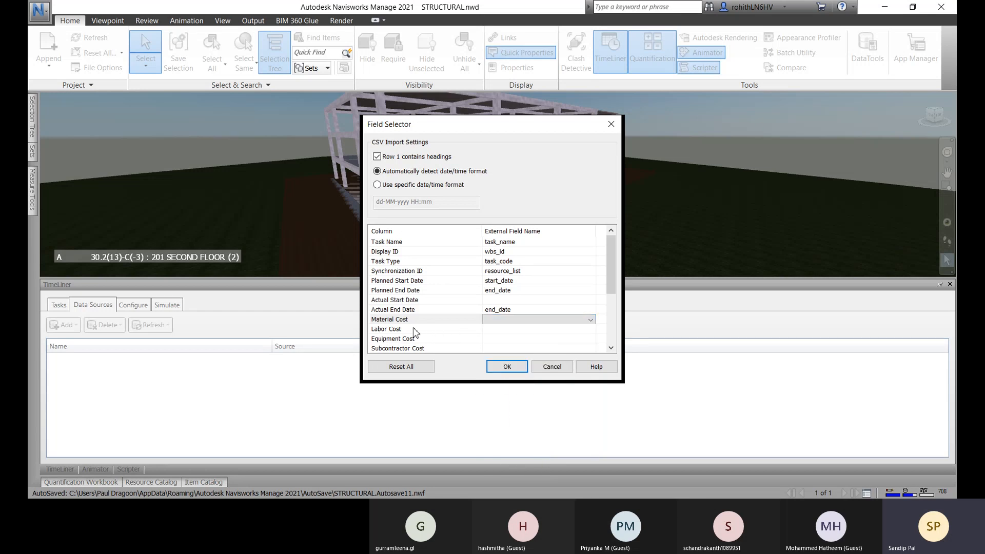
scroll(414, 333, down, 3)
scroll(456, 342, up, 3)
click(507, 366)
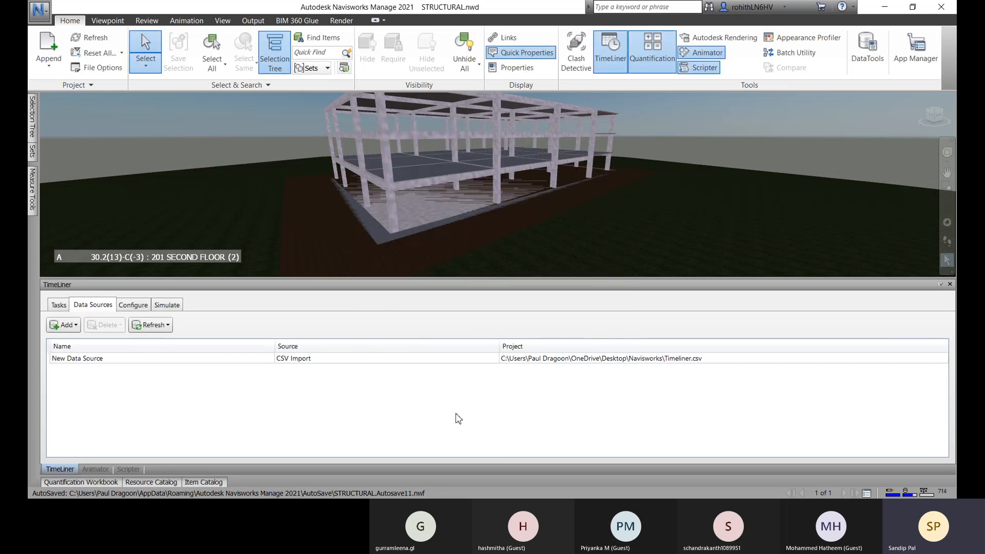
- Delete the Fondation Slab task and the foundation framing task above it from the TimeLiner task list
click(121, 360)
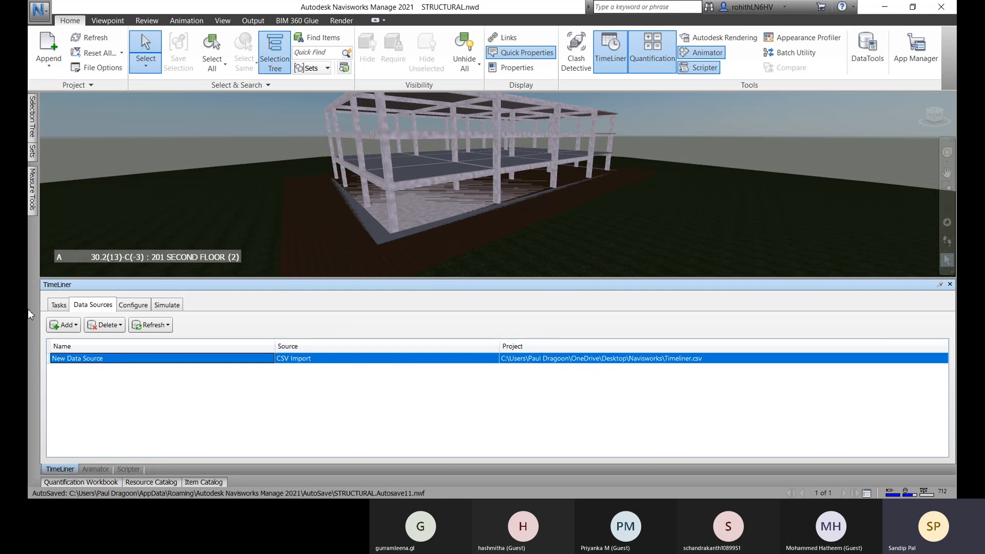
click(57, 306)
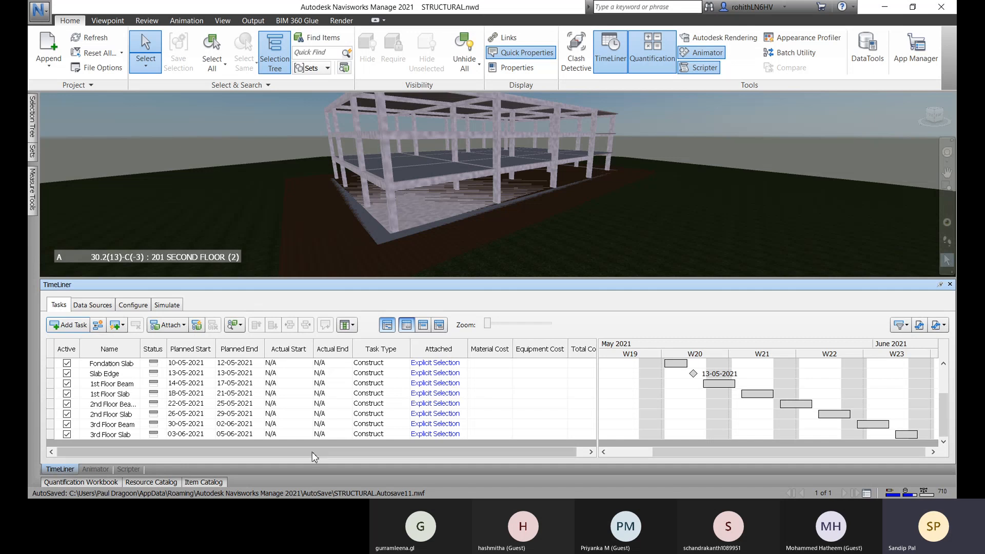
click(111, 363)
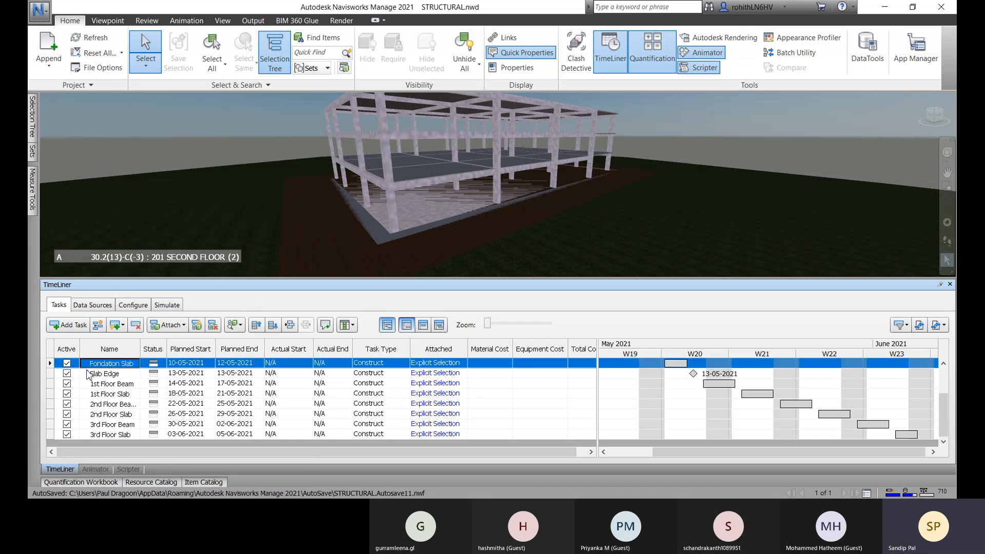
click(135, 325)
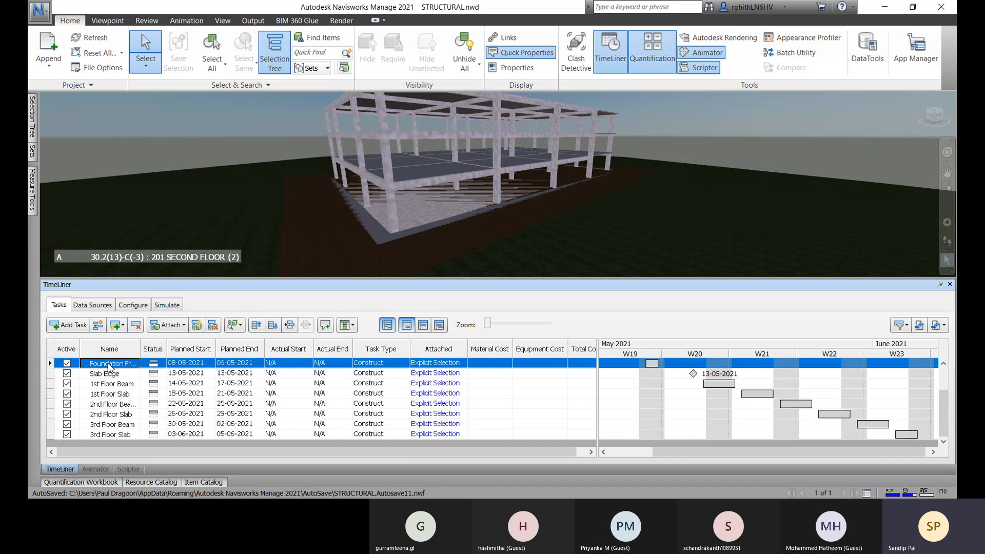
click(136, 325)
- Select all remaining TimeLiner tasks, from Site through 3rd Floor Slab, and delete them
shift+click(51, 373)
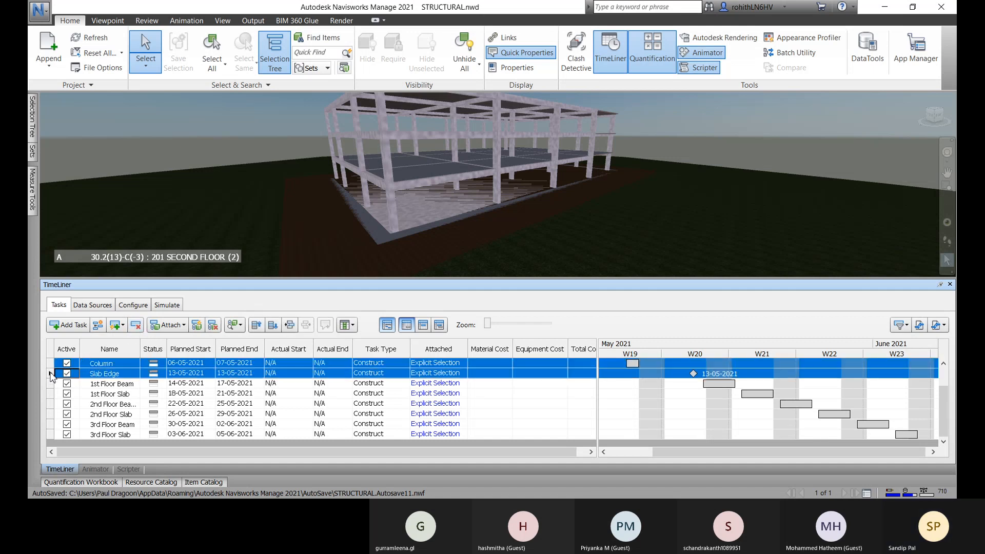
shift+click(55, 384)
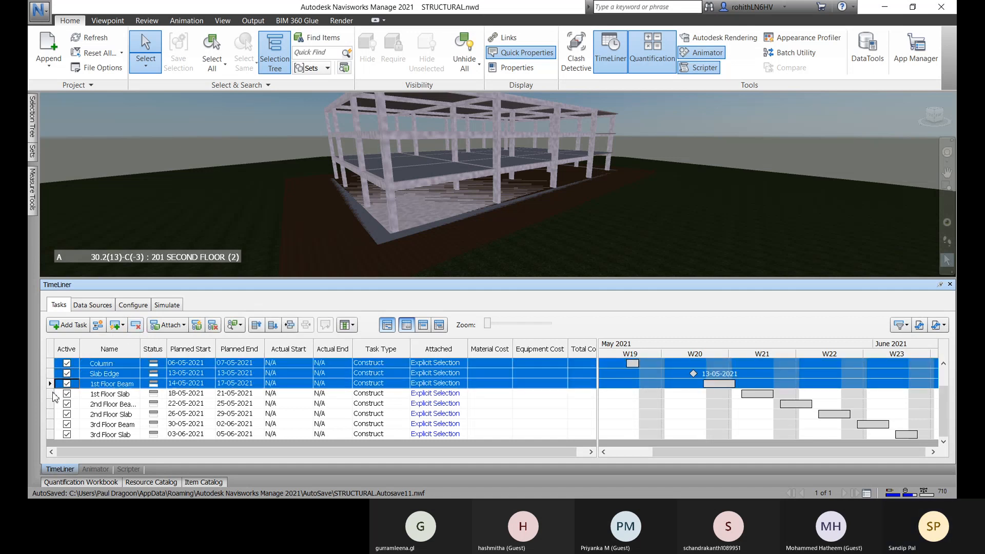
ctrl+click(51, 434)
ctrl+click(51, 425)
ctrl+click(51, 414)
ctrl+click(51, 404)
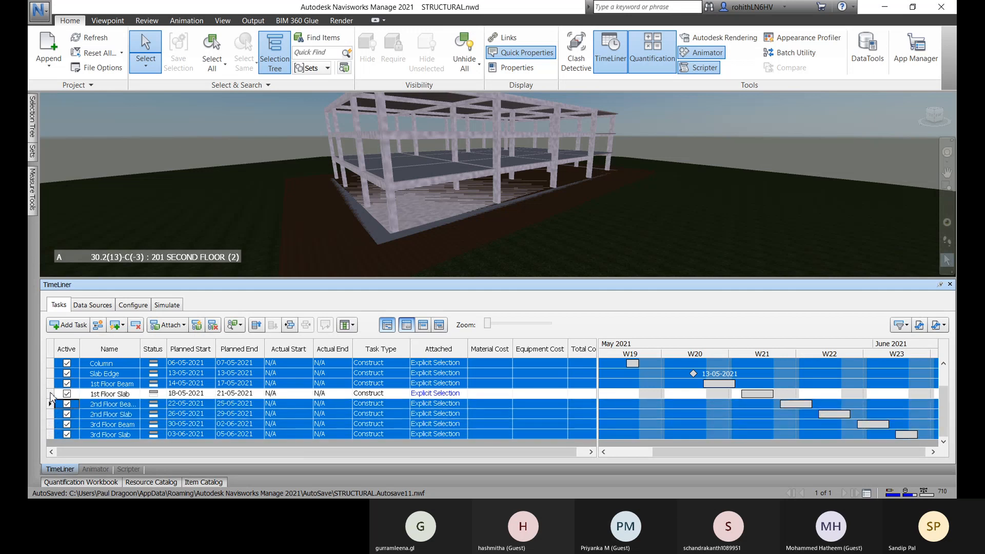
ctrl+click(51, 394)
scroll(492, 379, up, 1)
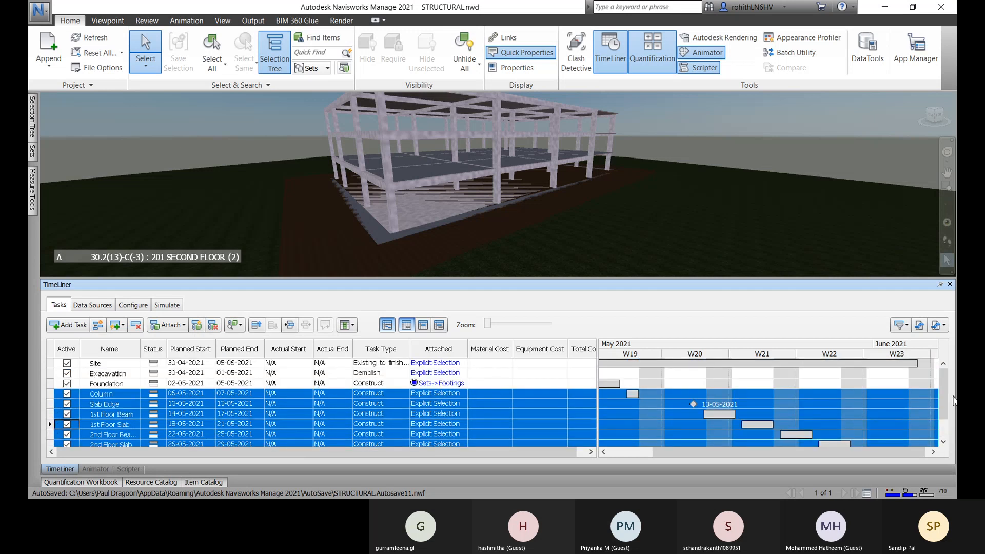
ctrl+click(51, 383)
ctrl+click(50, 373)
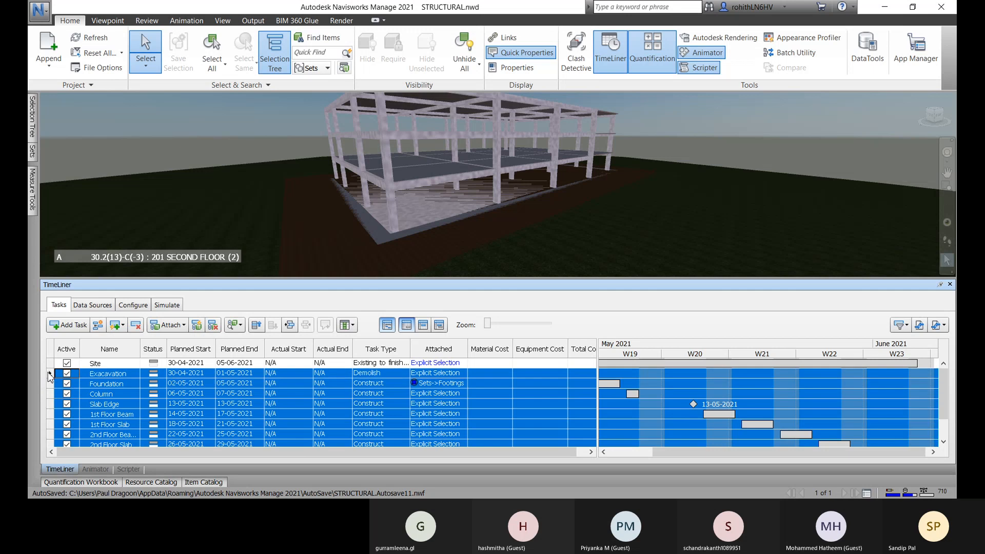
ctrl+click(52, 364)
click(136, 325)
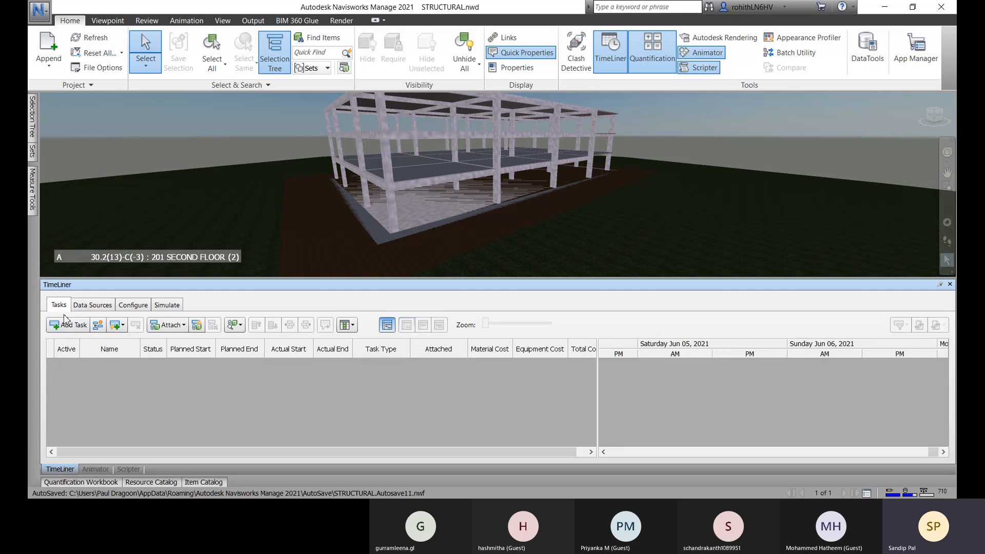
- Refresh the selected Timeliner.csv data source with Rebuild Task Hierarchy and dismiss the import problems notice
click(92, 305)
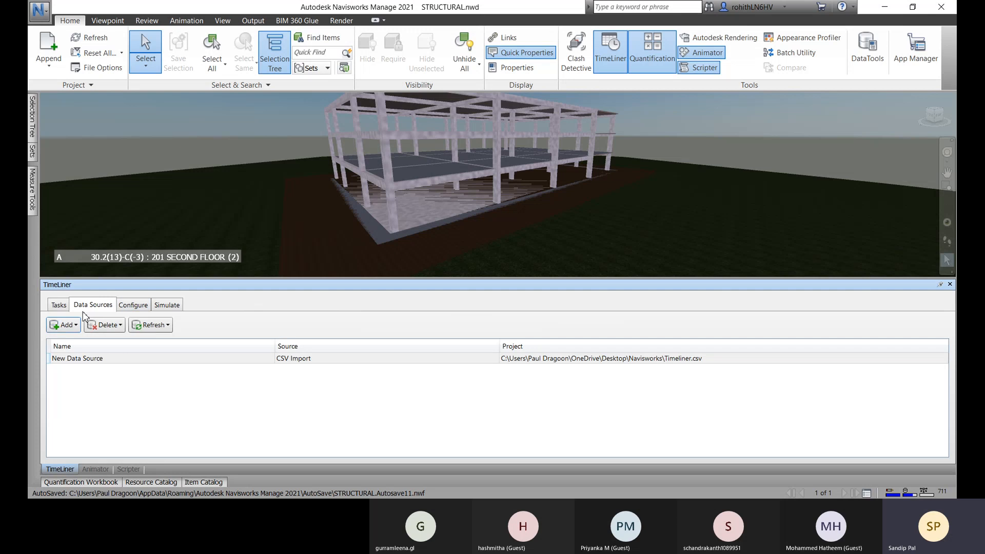
click(172, 359)
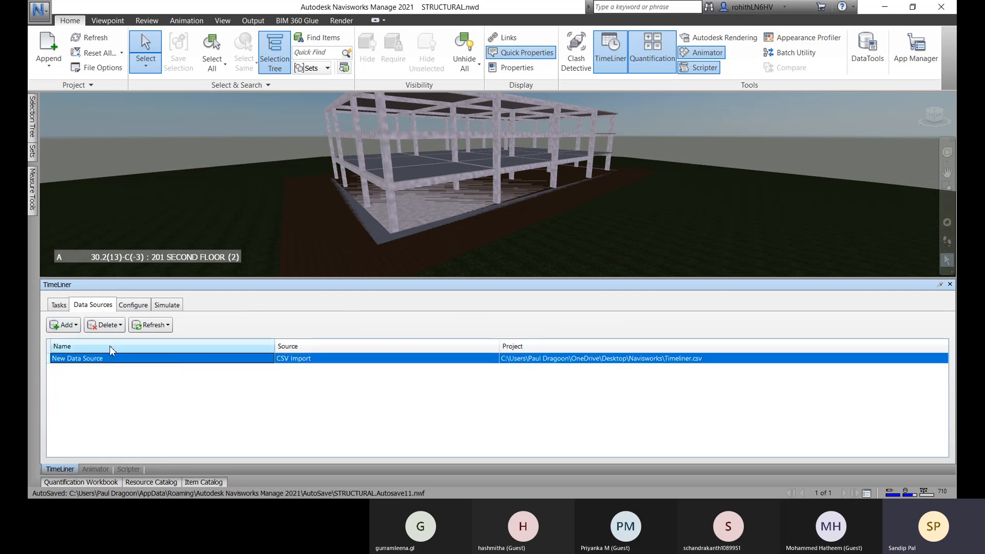
click(168, 327)
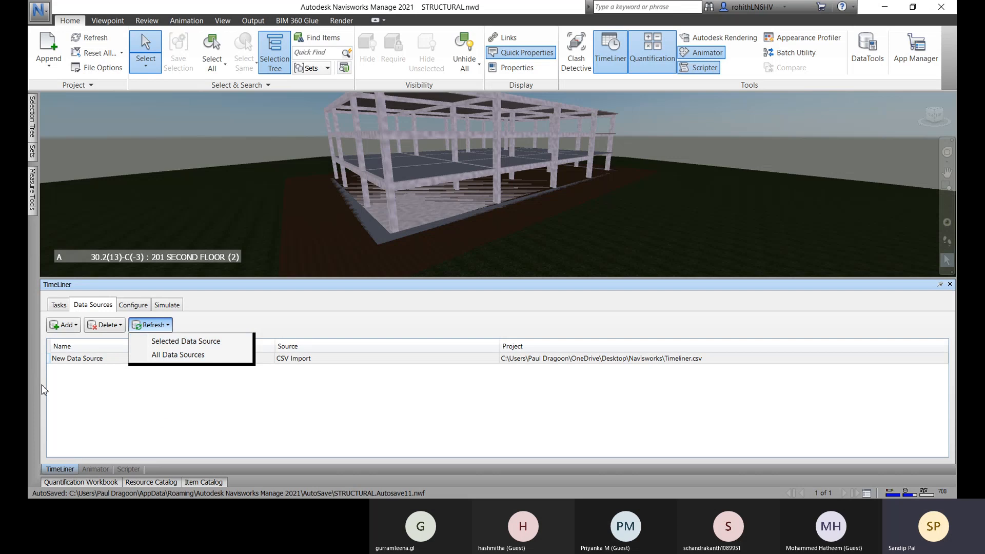
click(63, 373)
click(77, 362)
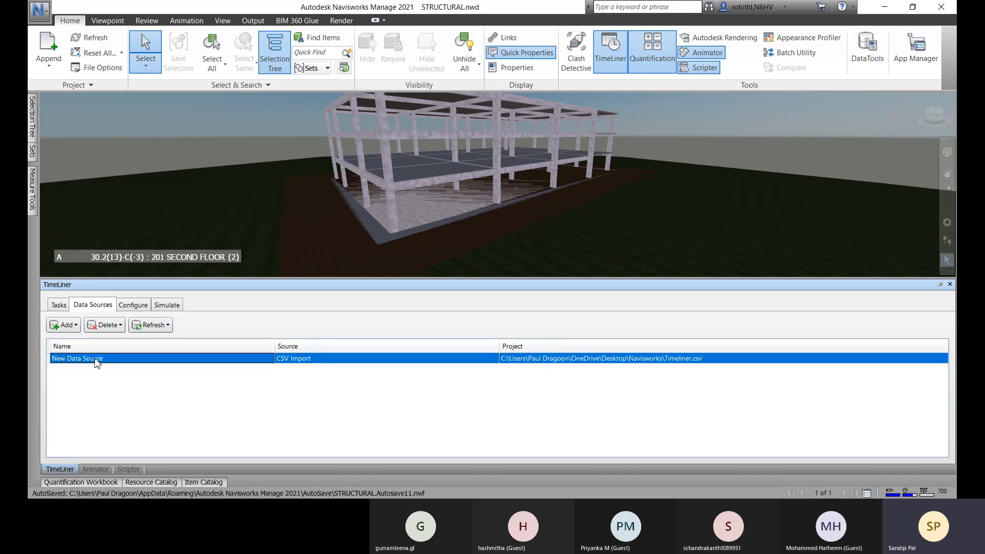
click(167, 325)
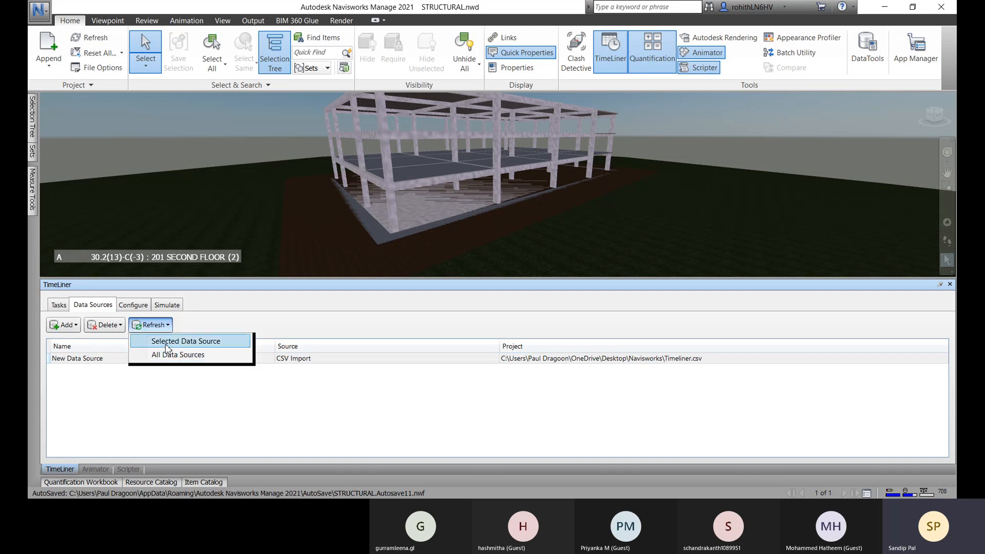
click(88, 360)
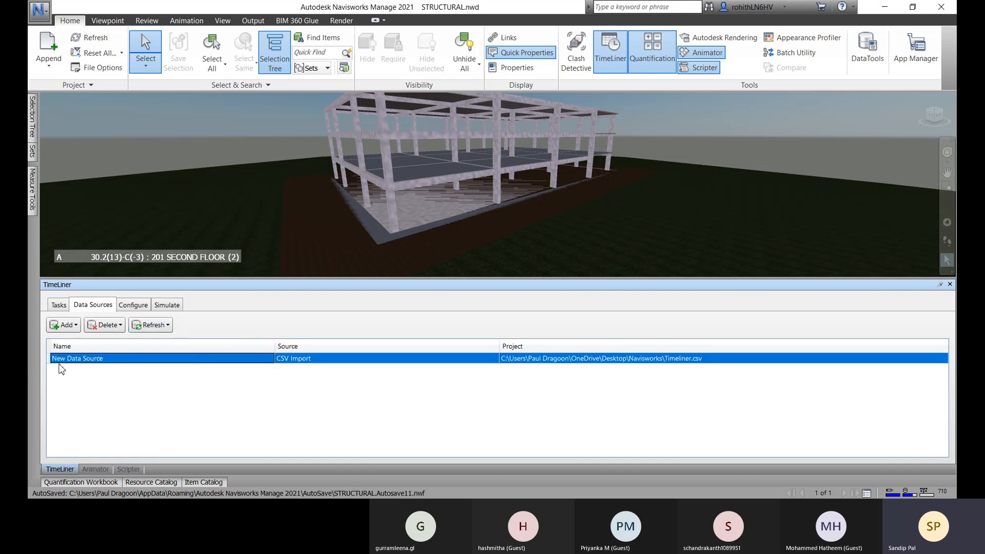
click(168, 325)
click(197, 343)
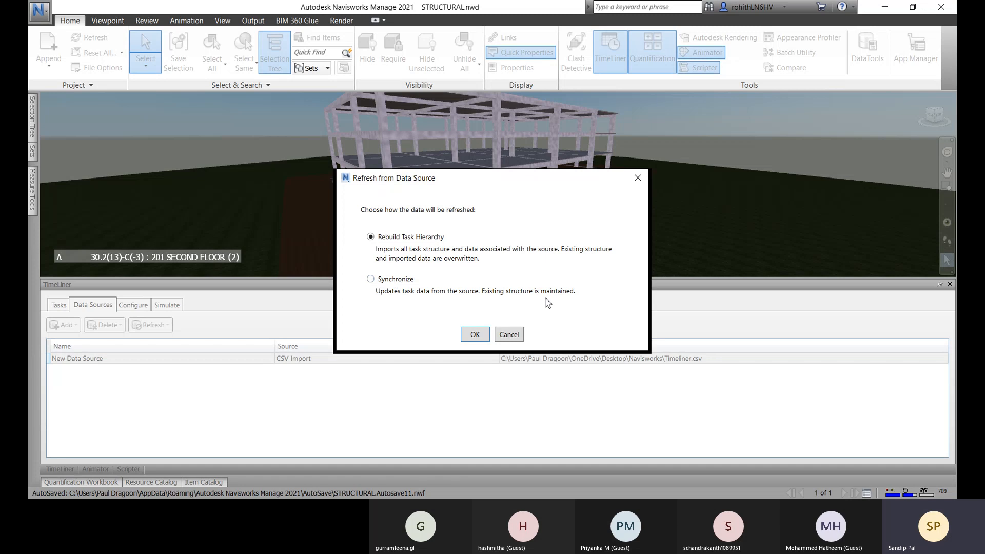
click(465, 331)
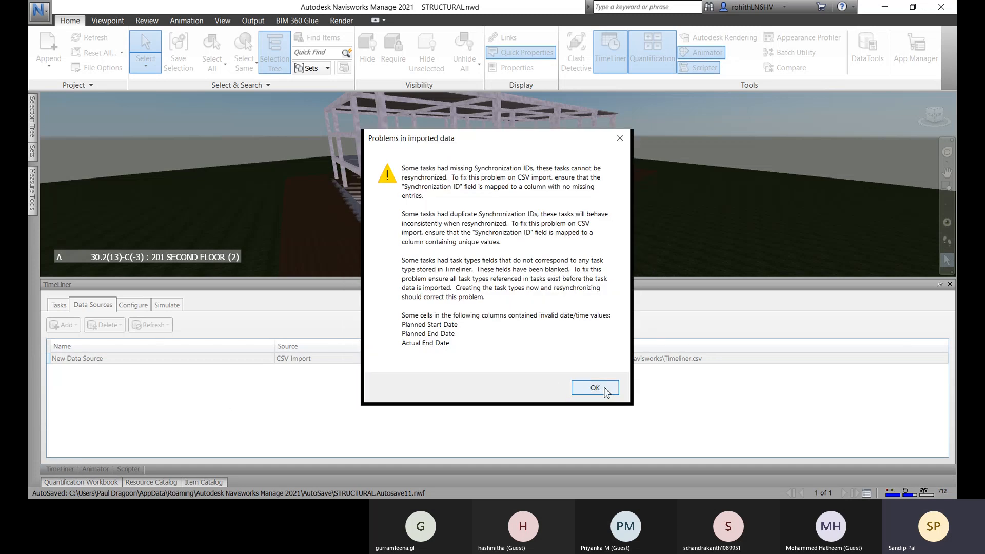
click(595, 387)
- Close the Selection Tree and auto-add TimeLiner tasks for every topmost item in the model
click(59, 306)
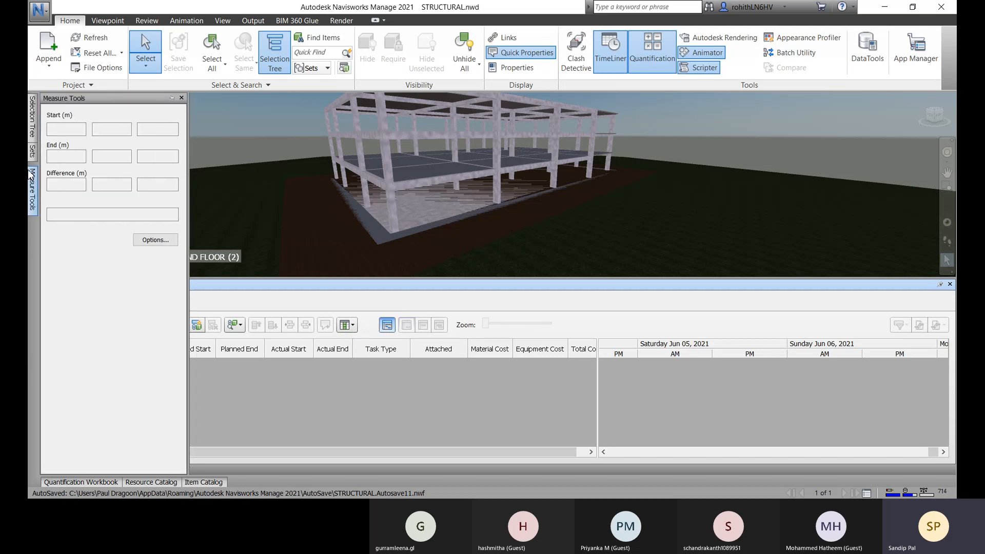
mouse_move(30, 136)
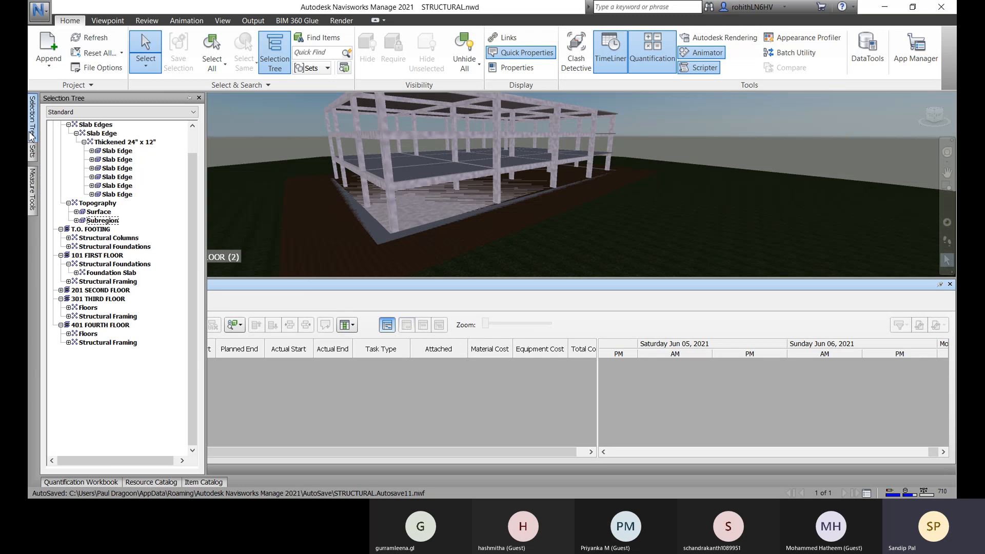
click(140, 389)
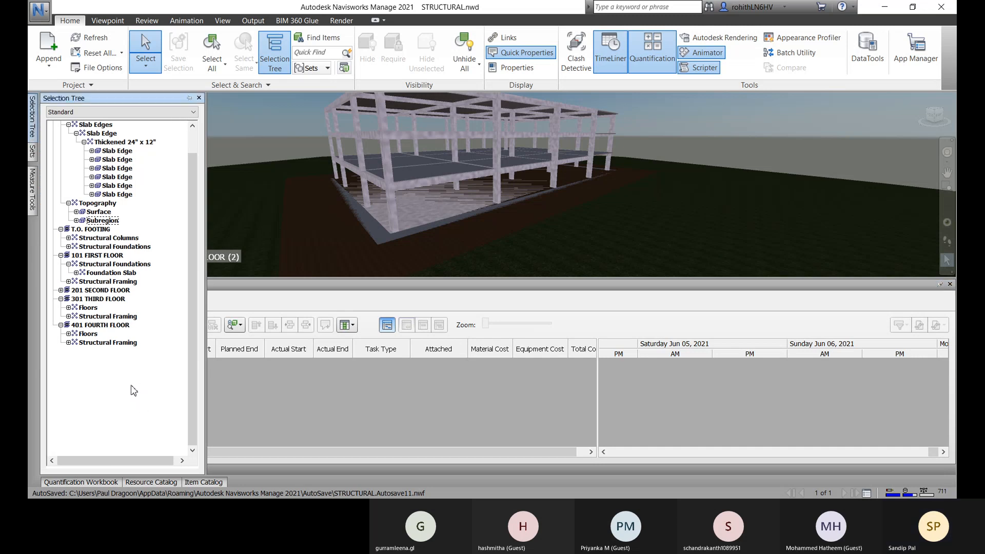
click(159, 113)
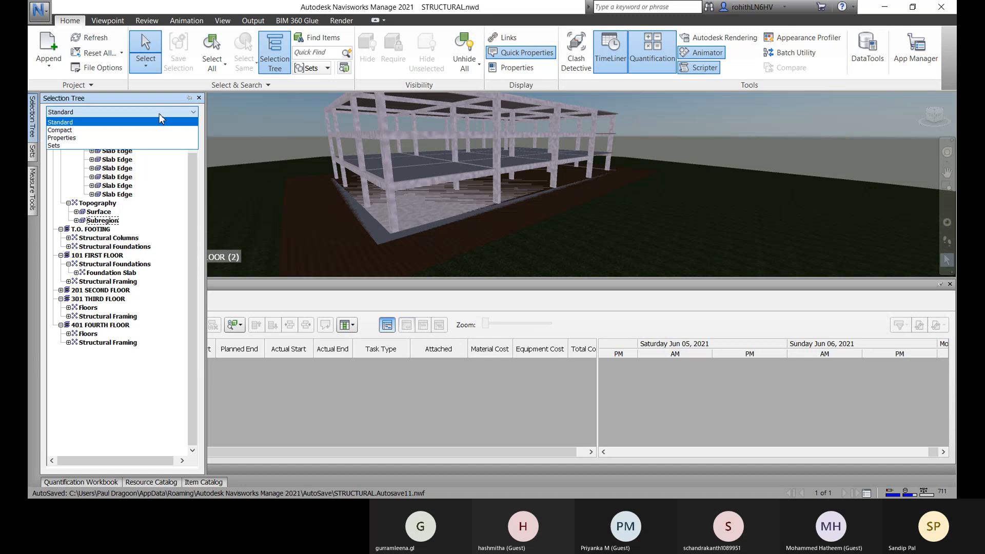
click(159, 114)
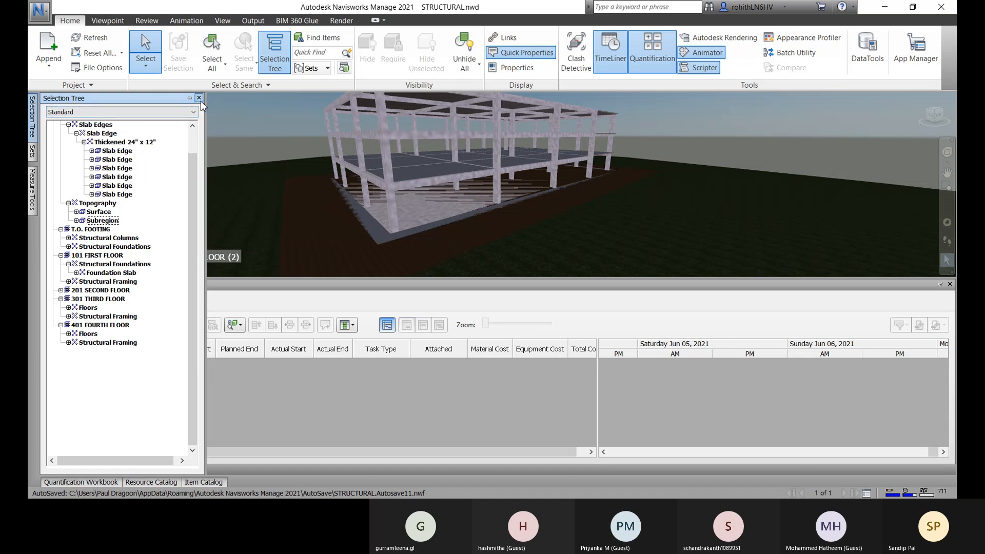
click(199, 98)
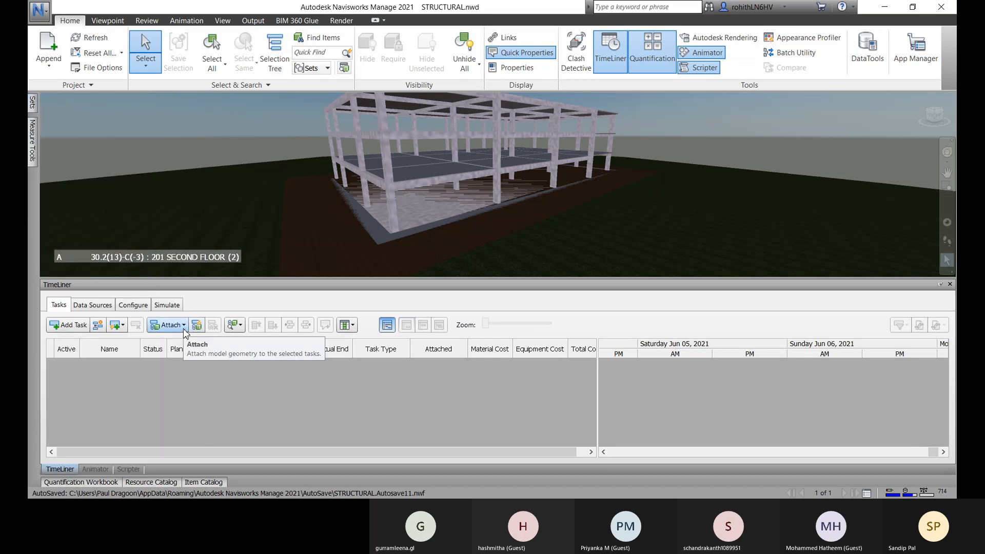
click(124, 329)
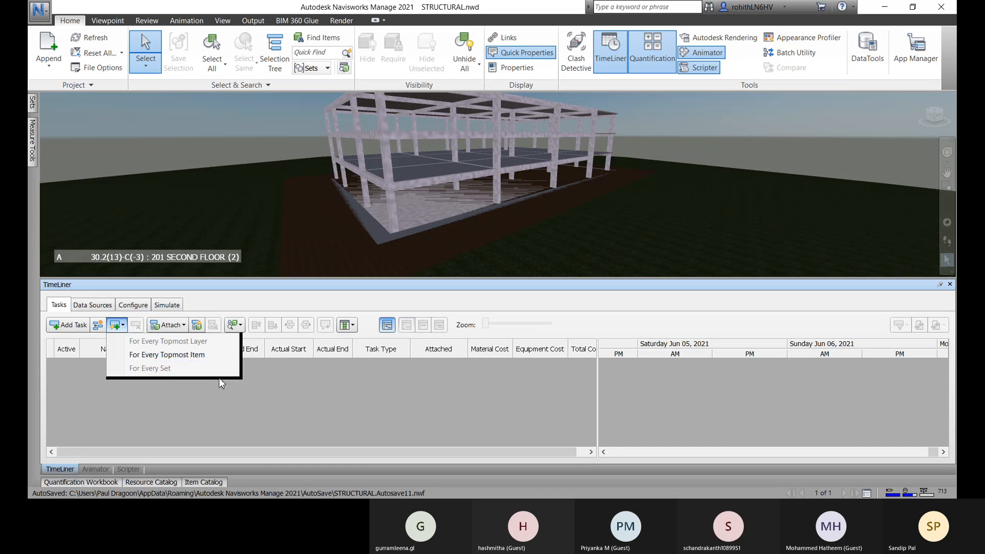
click(199, 356)
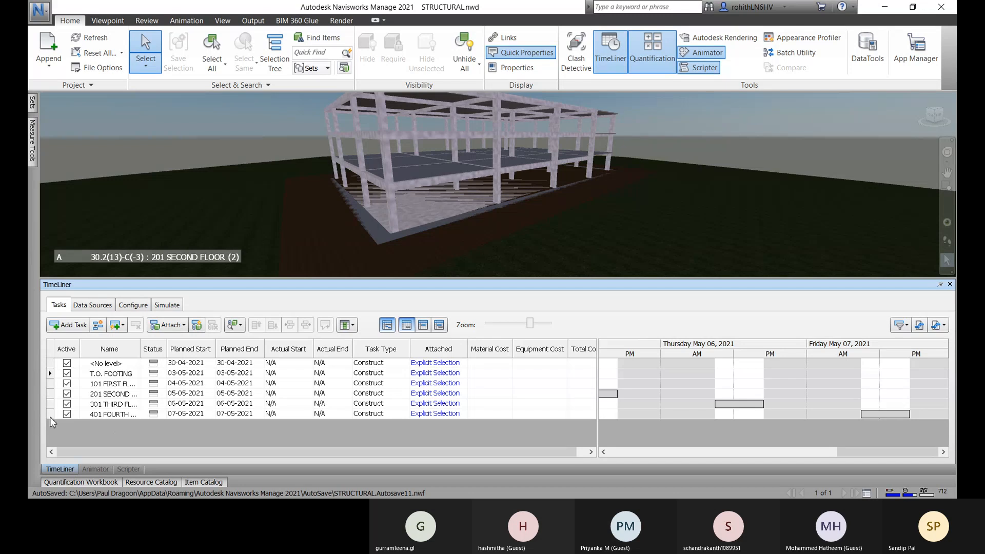
- Undo the automatic addition of the topmost-item tasks in TimeLiner
key(ctrl+z)
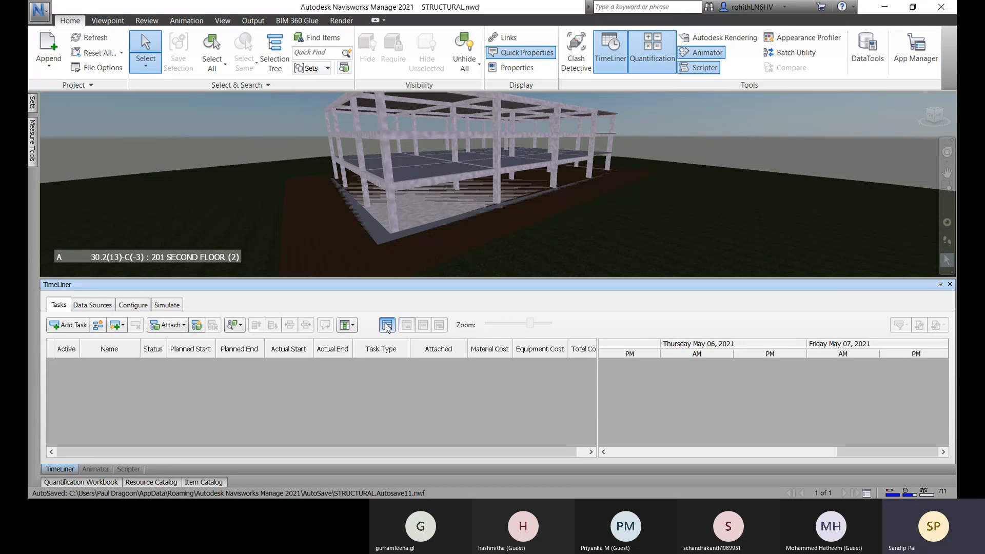
click(183, 325)
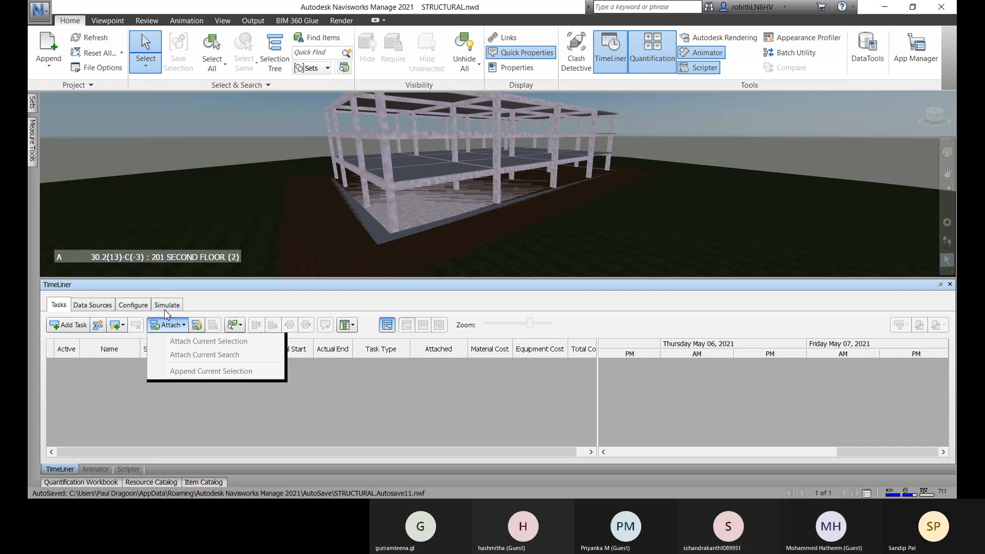
click(237, 326)
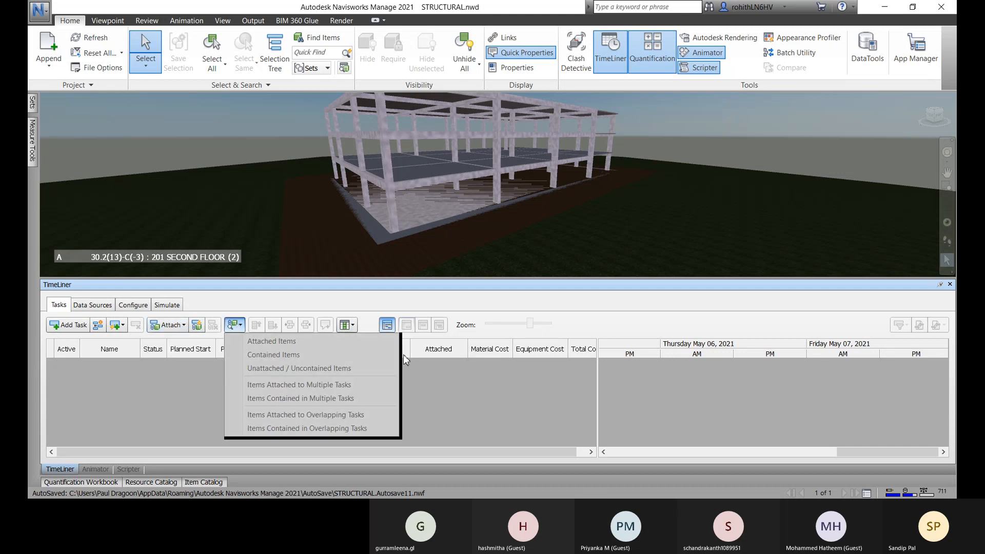
click(176, 400)
right_click(181, 393)
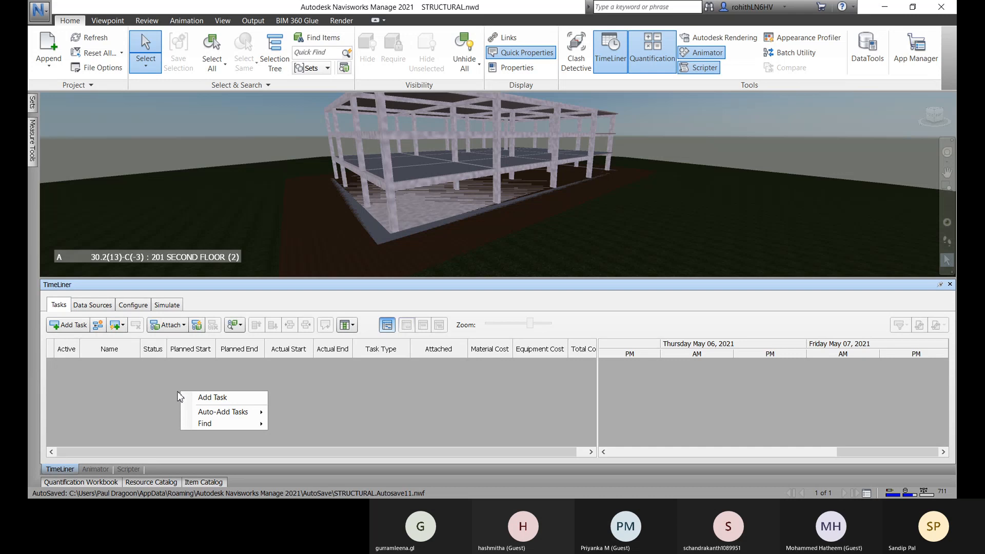
mouse_move(262, 416)
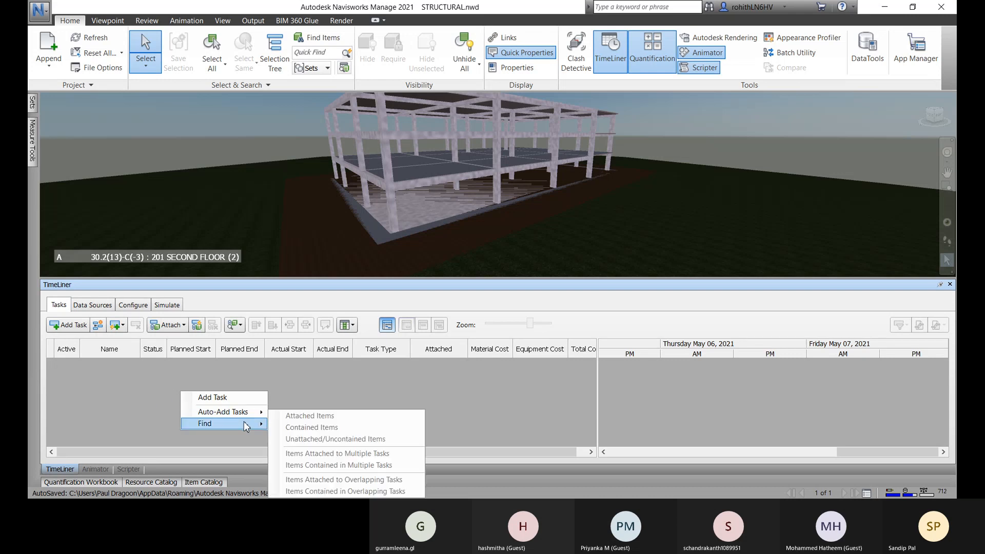
click(118, 392)
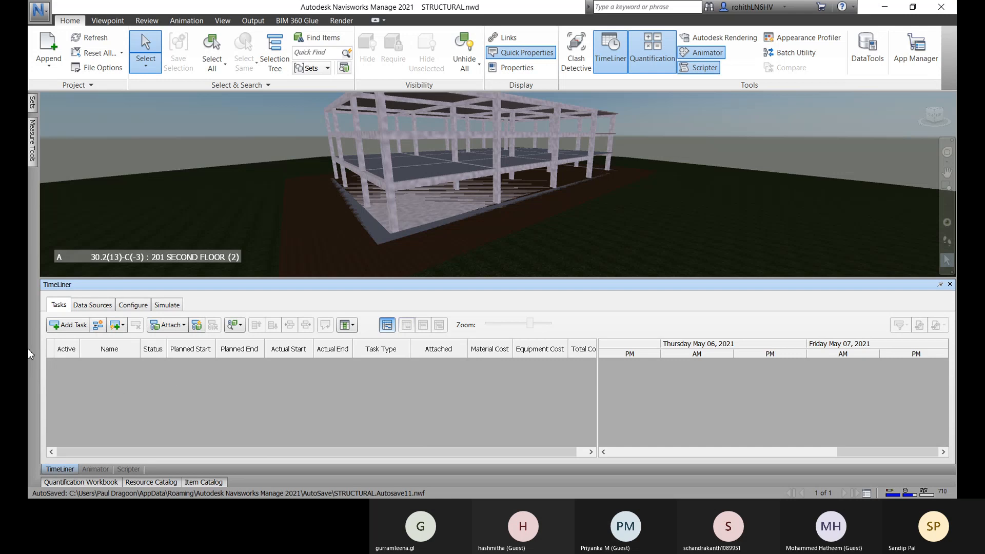
- Refresh the selected Timeliner.csv data source with Rebuild Task Hierarchy, dismiss the import notice and return to the task list
click(93, 305)
click(166, 328)
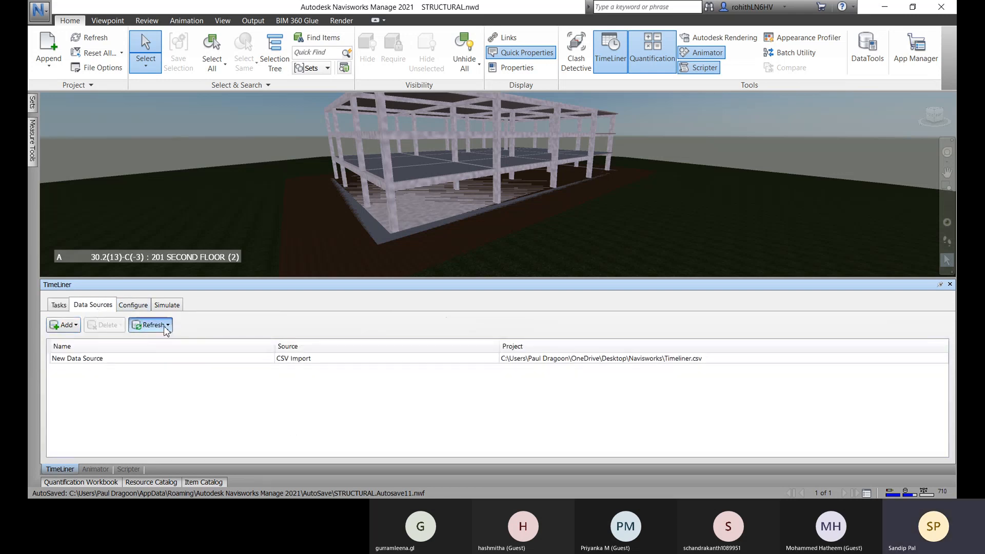
click(78, 359)
click(166, 325)
click(179, 341)
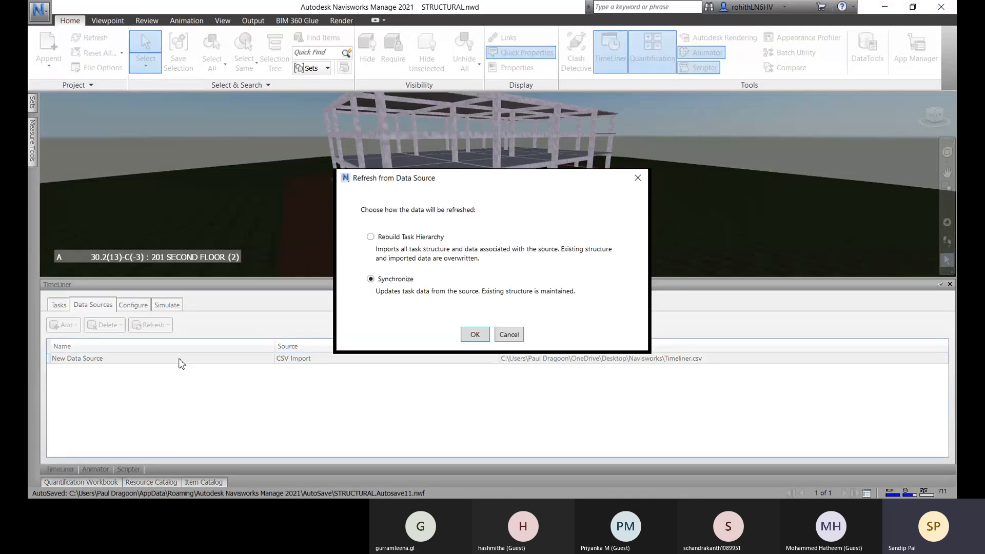
click(370, 238)
click(471, 337)
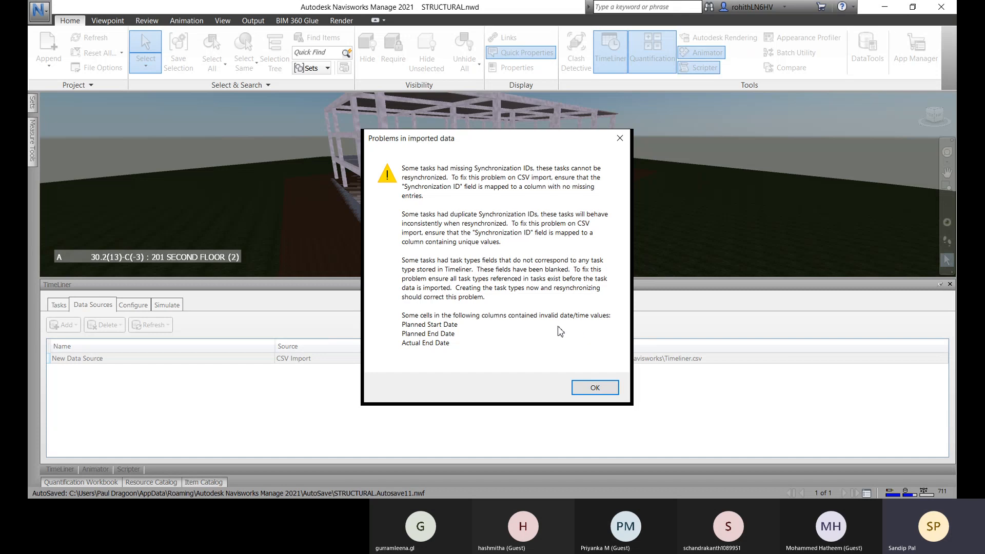
click(574, 390)
click(56, 307)
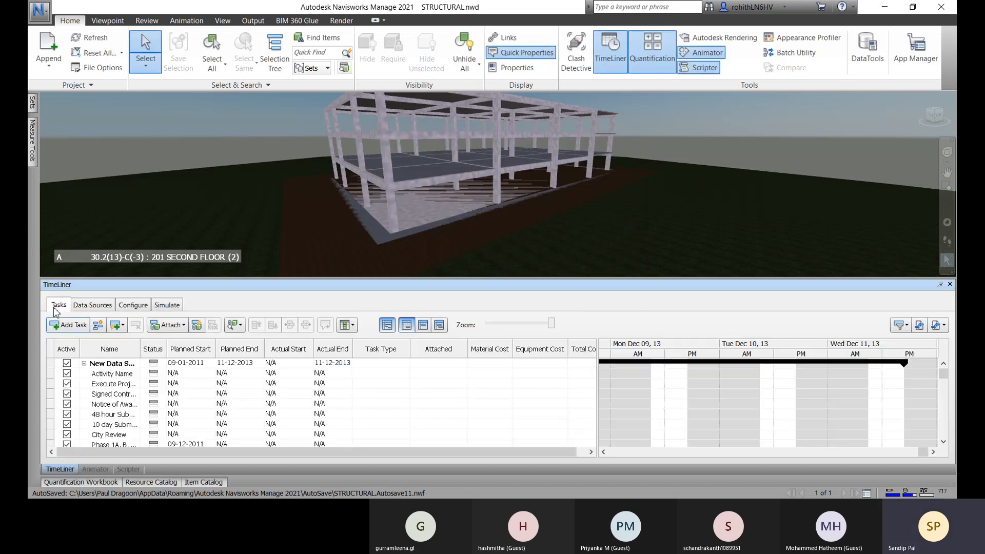
- Set the planned start of the imported Activity Name task to 30-04-2021 and look through the task list
click(198, 375)
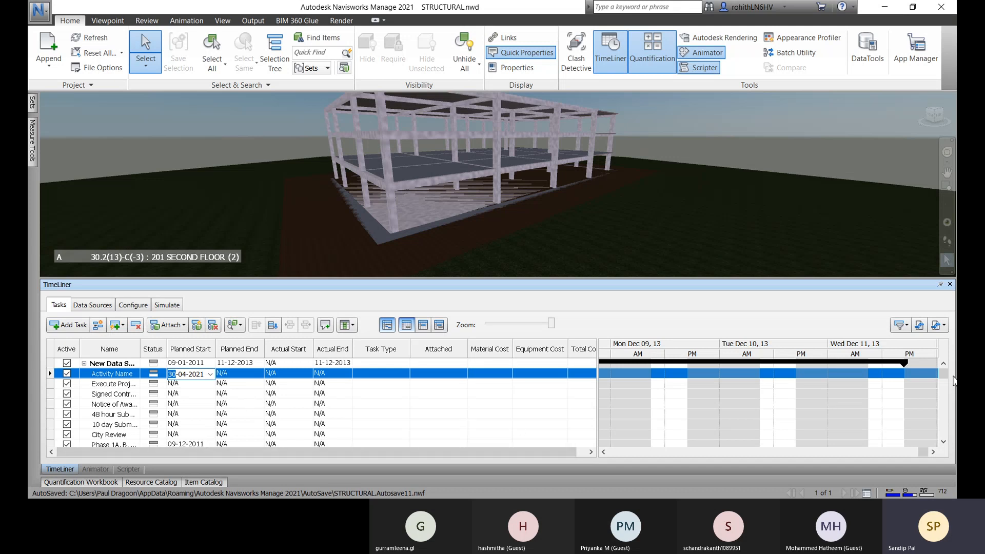
drag(945, 375, 952, 446)
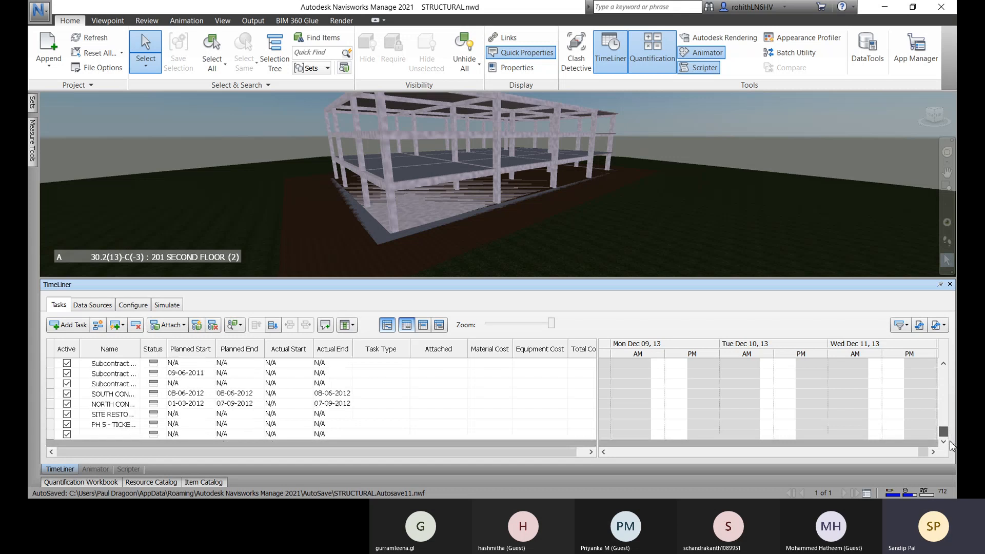
scroll(307, 424, up, 10)
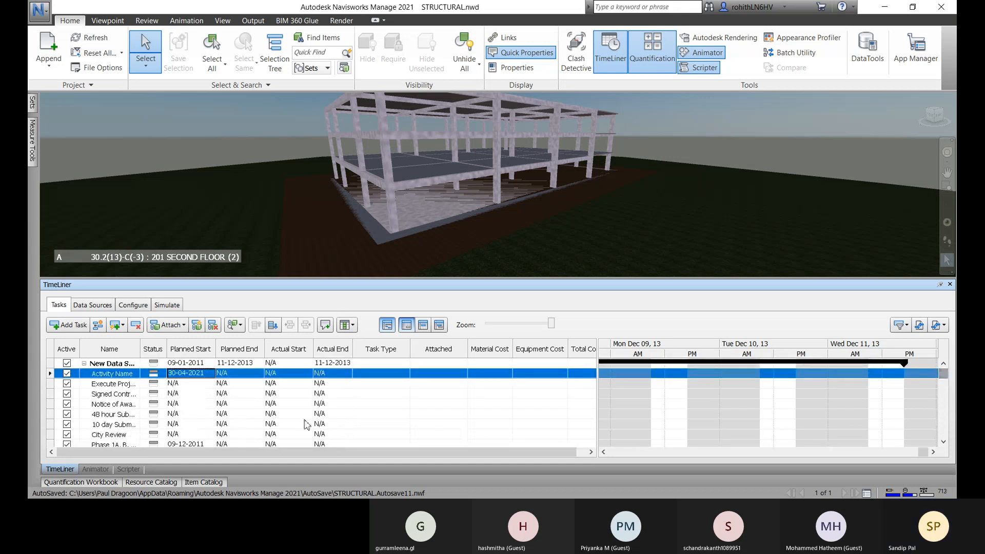
click(401, 363)
click(404, 364)
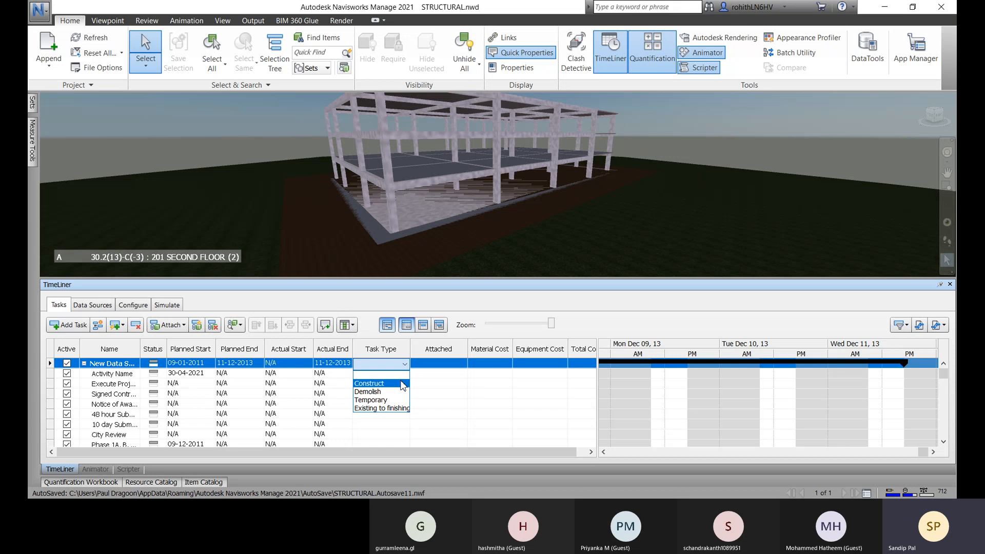
click(454, 365)
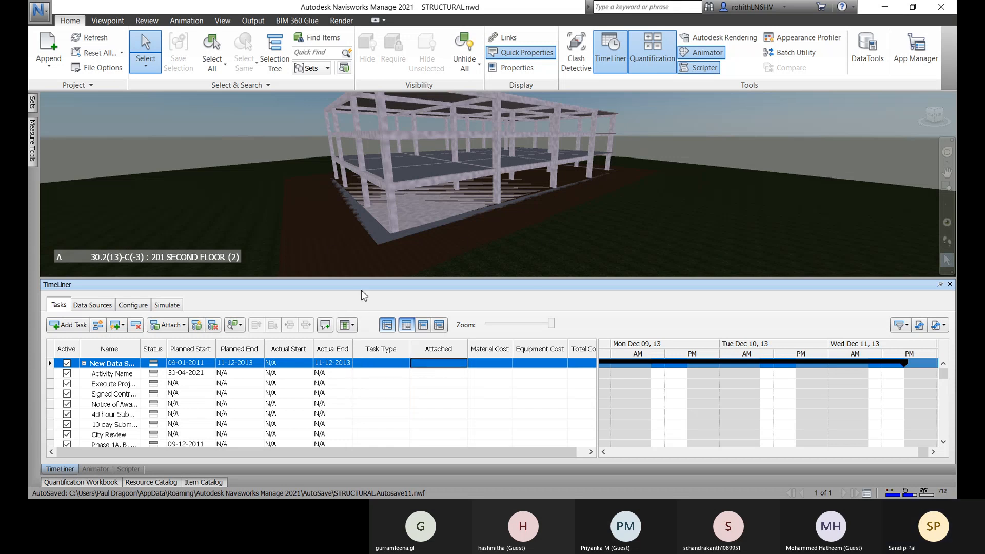
middle_drag(445, 210, 398, 164)
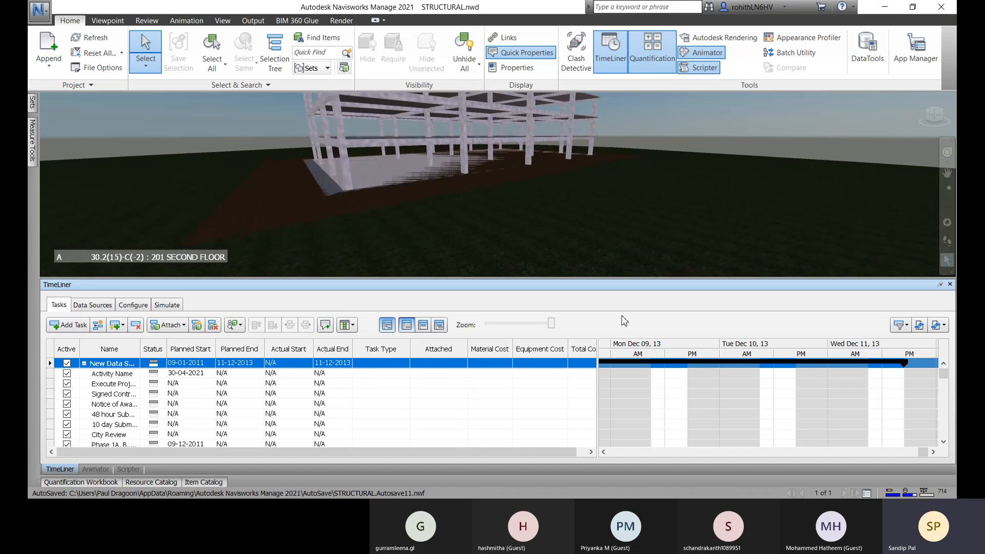
- Open the TimeLiner simulation view and examine the submittal preparation tasks under the imported data source
click(163, 305)
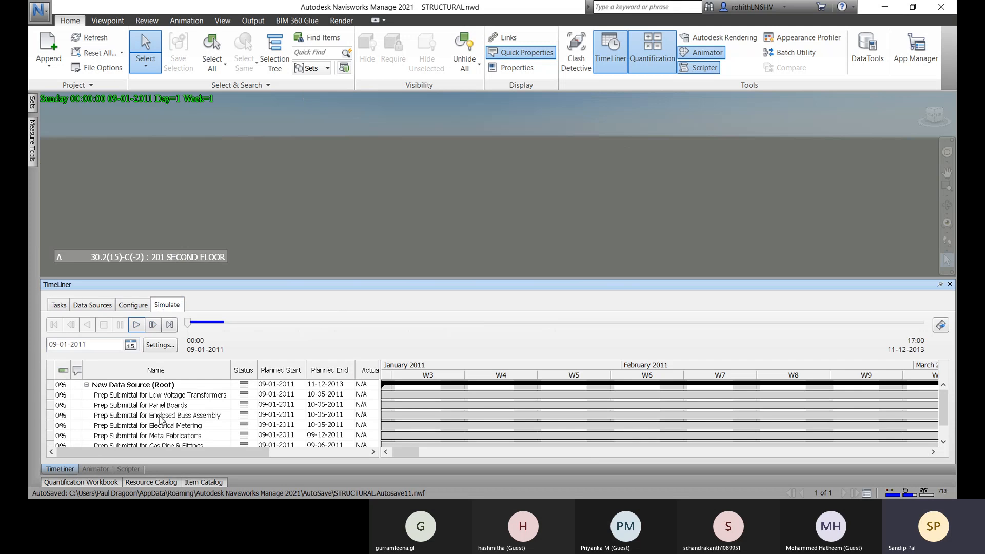
click(132, 397)
scroll(216, 410, down, 1)
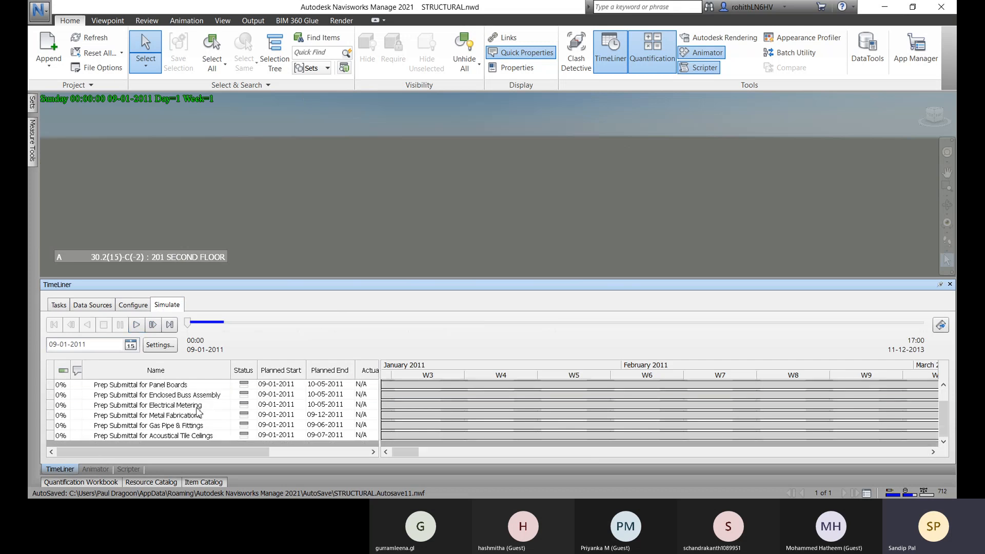
click(156, 407)
click(173, 416)
click(143, 426)
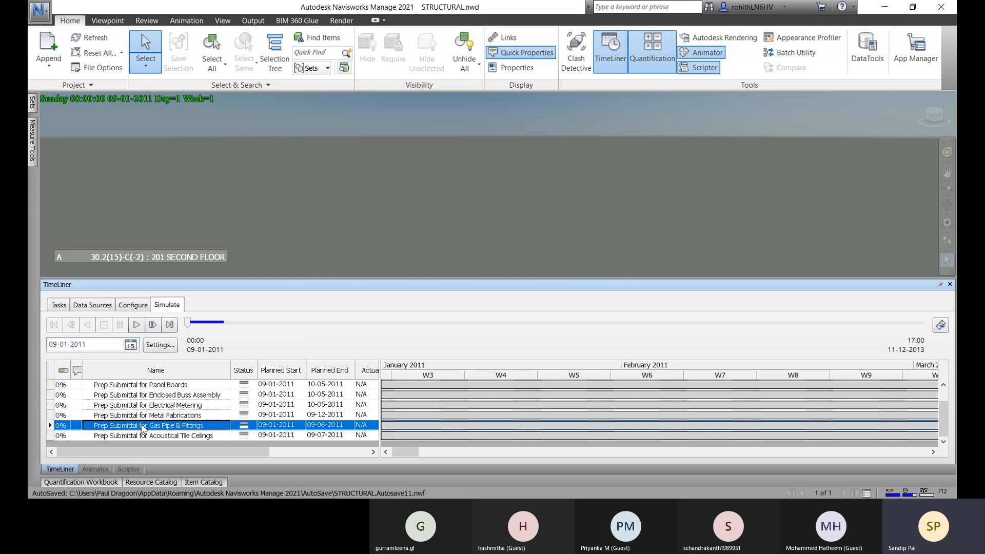
click(141, 436)
click(139, 406)
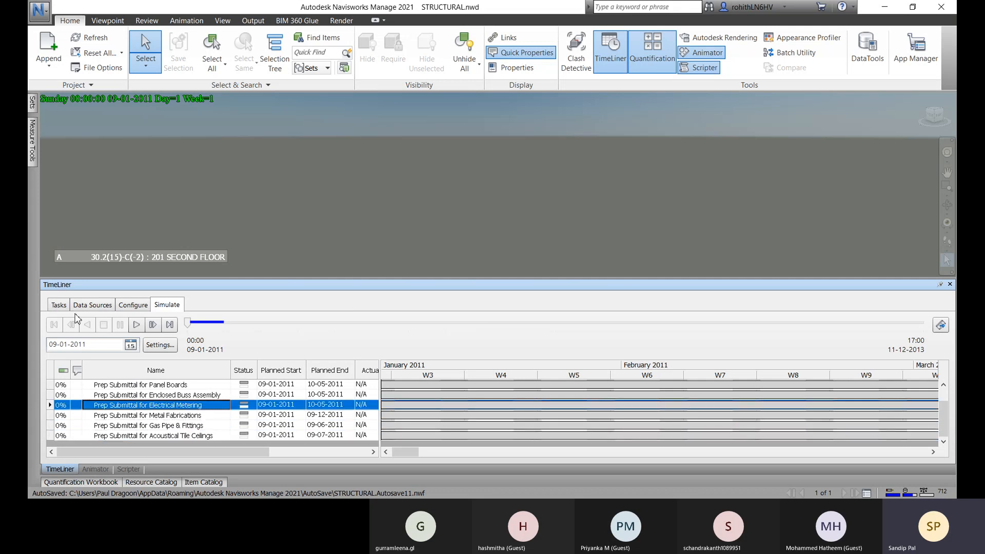
- Play the simulation of the imported schedule, then return to the task list
click(58, 306)
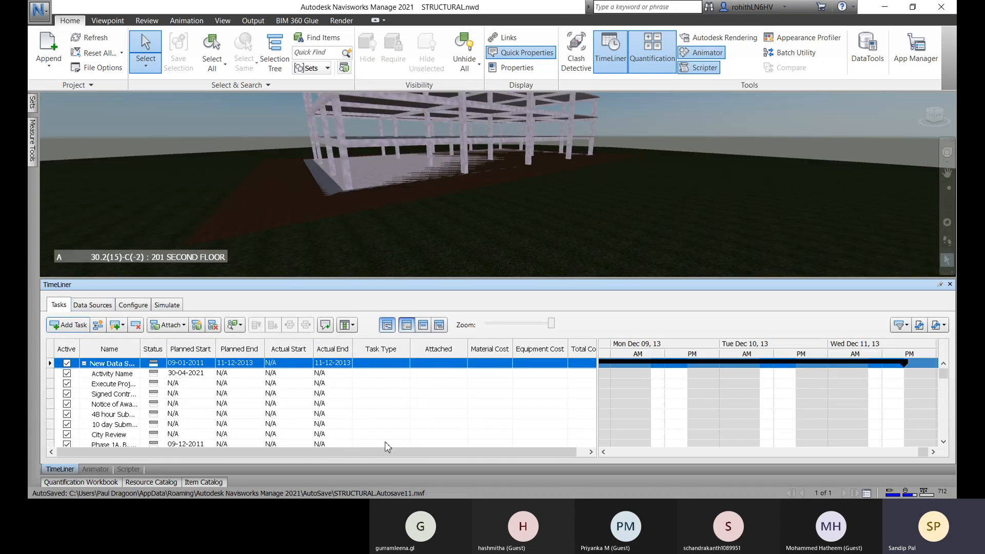
click(167, 305)
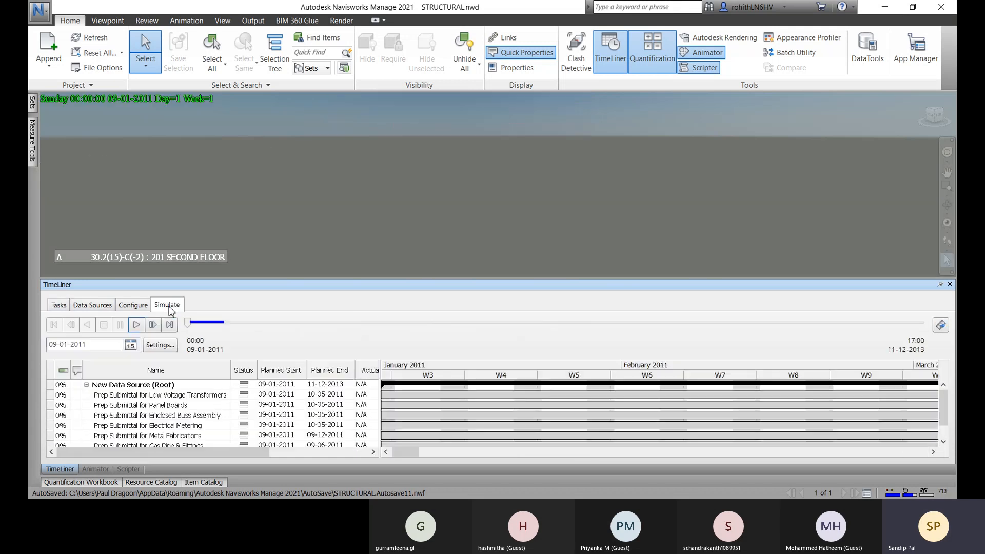
click(136, 325)
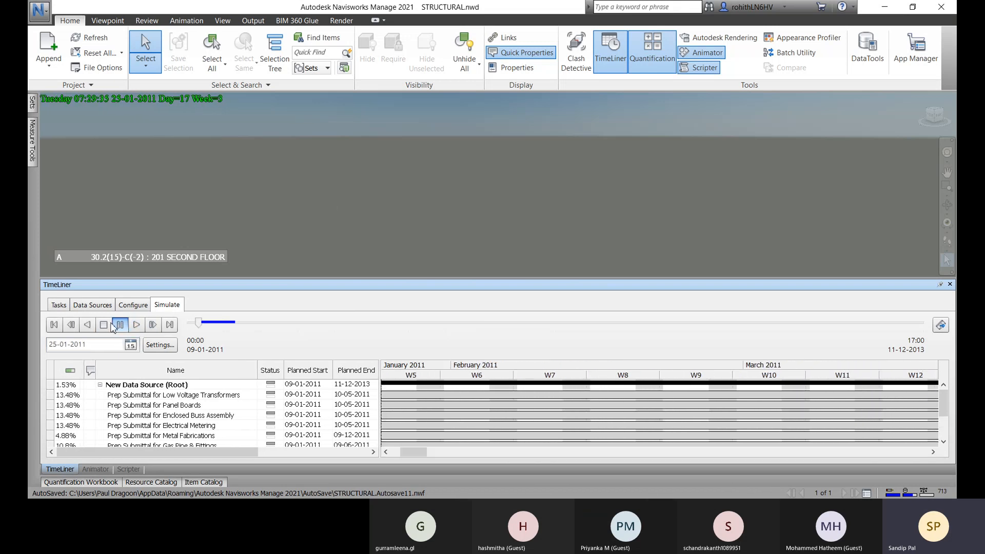
click(58, 305)
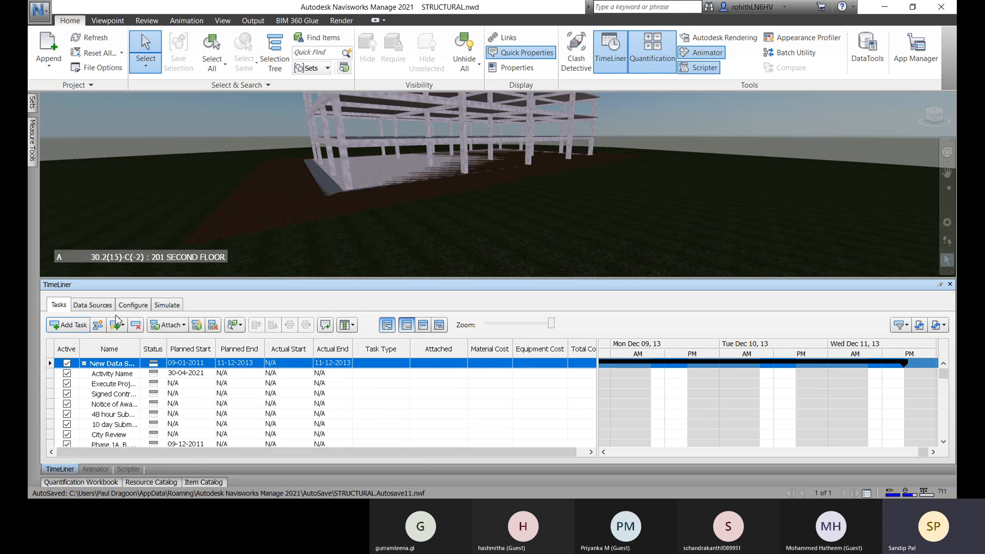
click(131, 307)
click(93, 305)
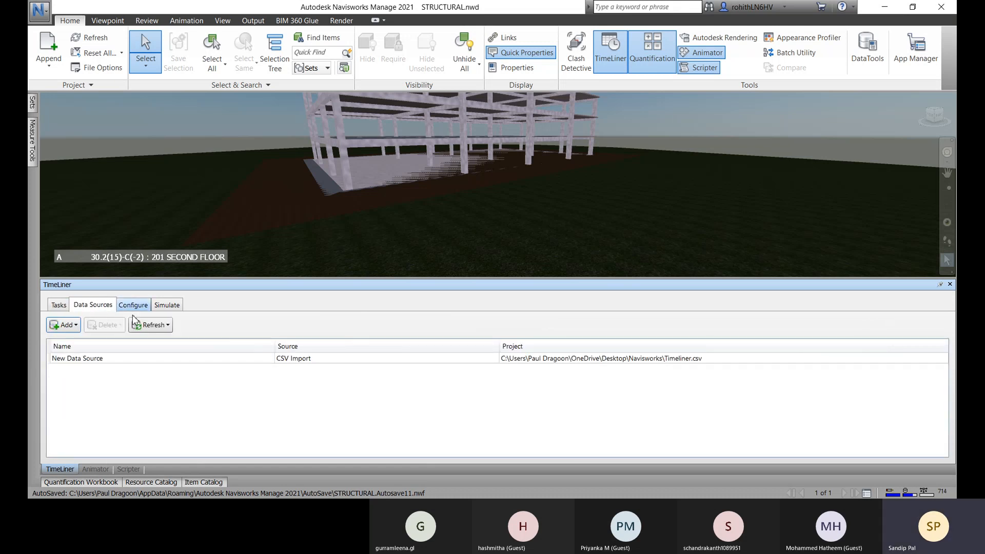
click(180, 359)
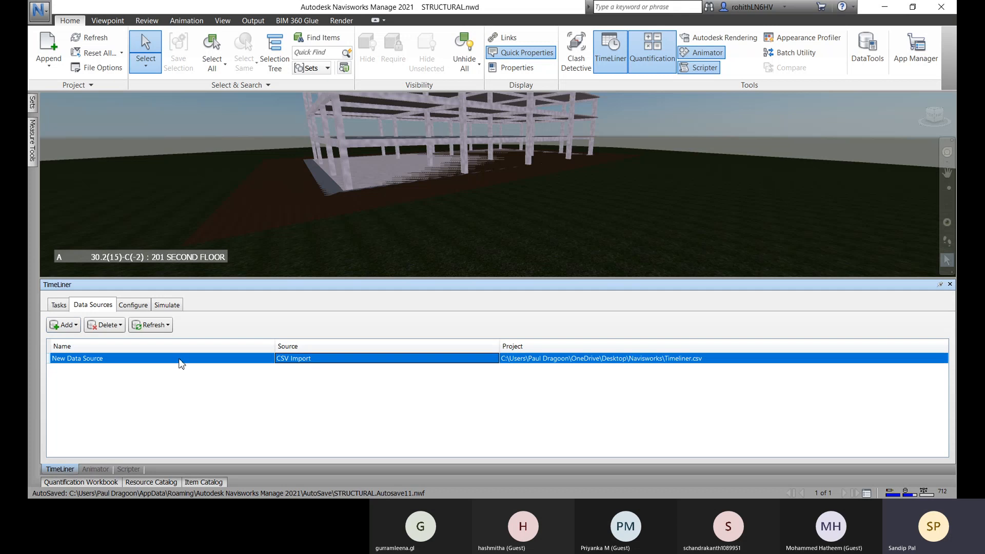
click(167, 325)
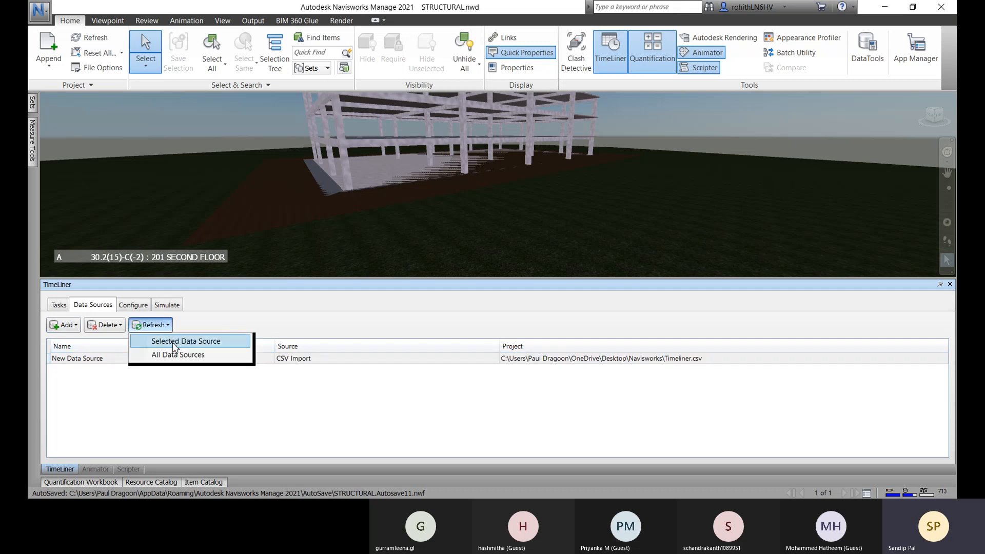
click(173, 342)
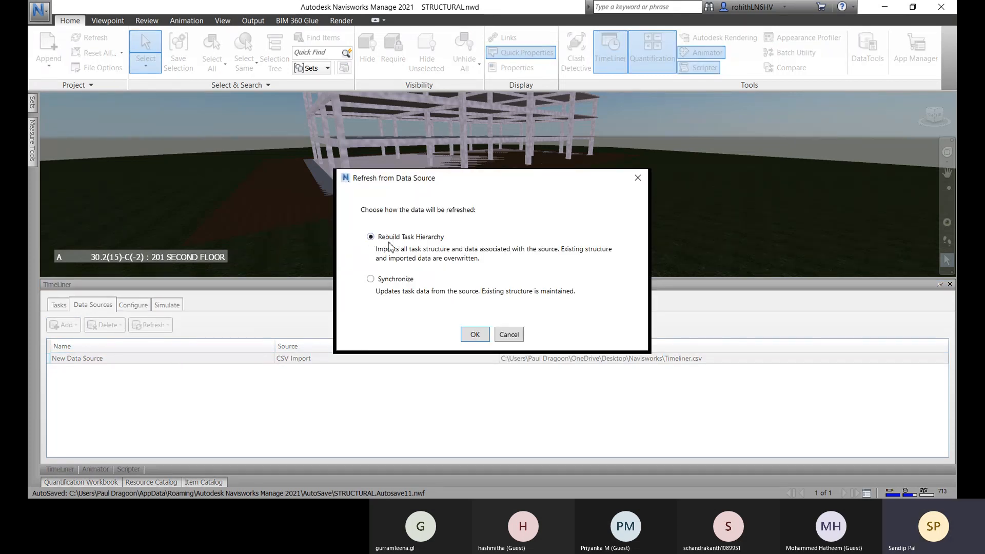
click(516, 341)
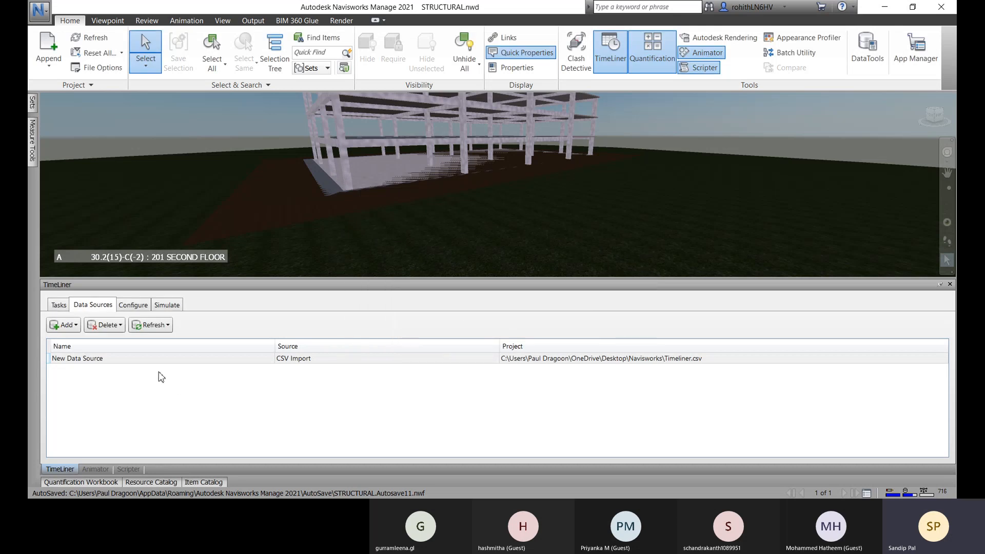
- Check which export formats are offered for the TimeLiner schedule without exporting it
click(58, 305)
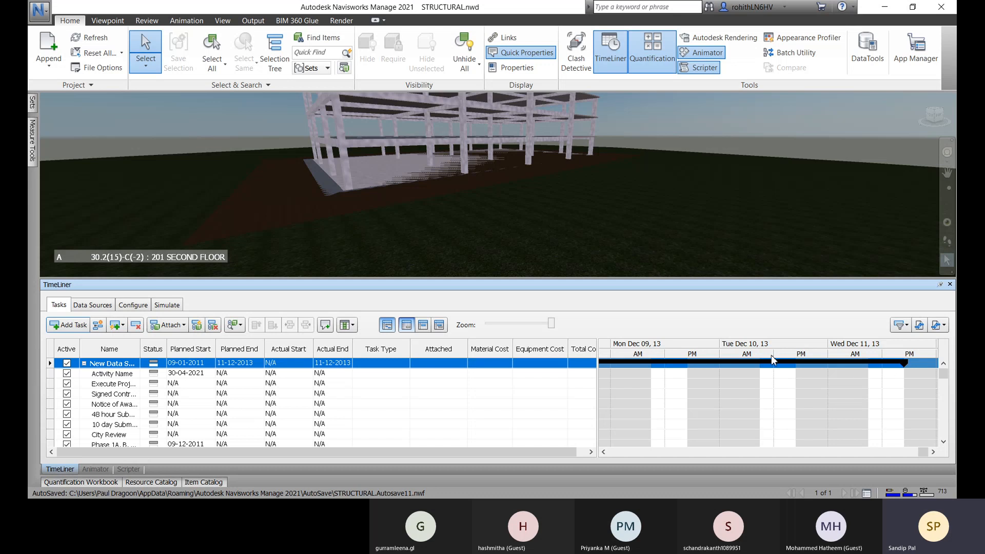
click(943, 325)
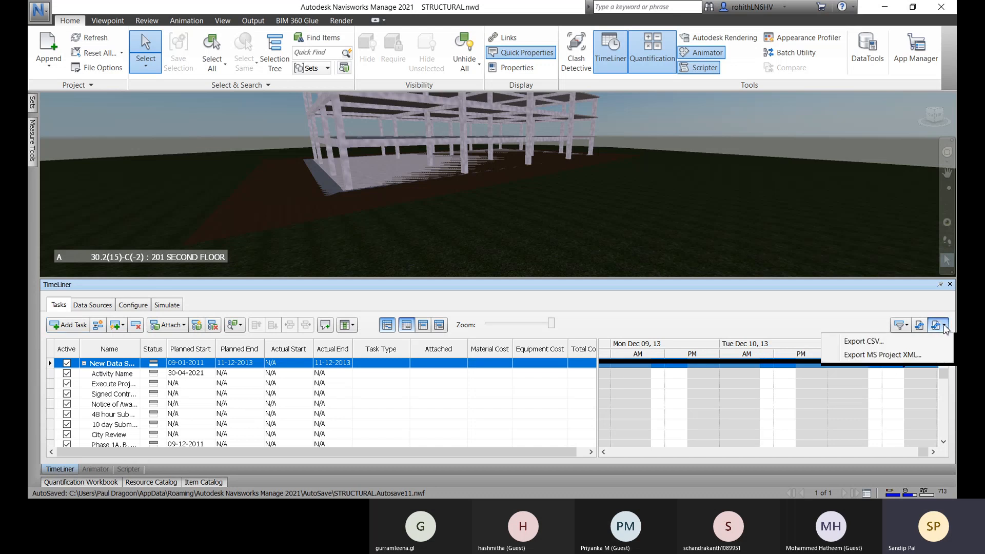
click(440, 397)
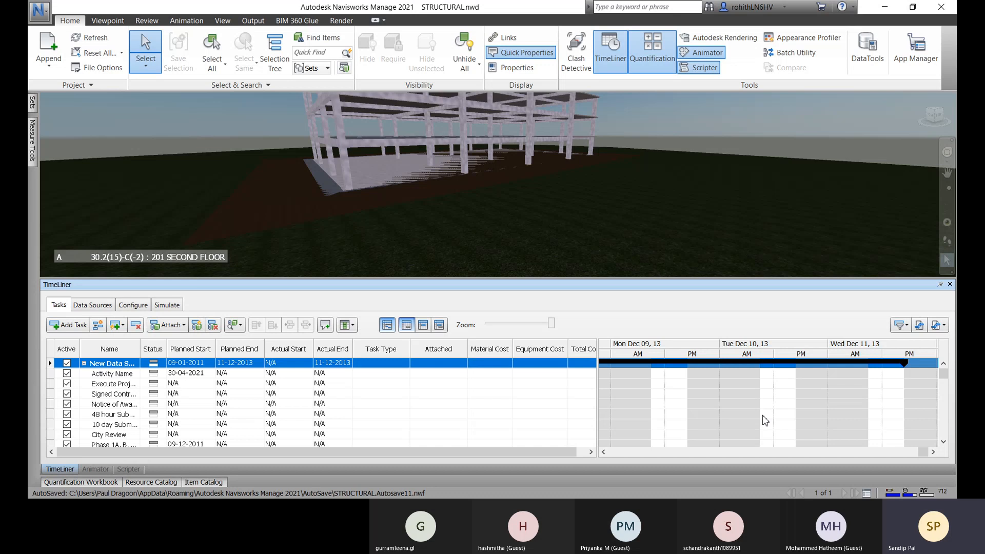
click(943, 325)
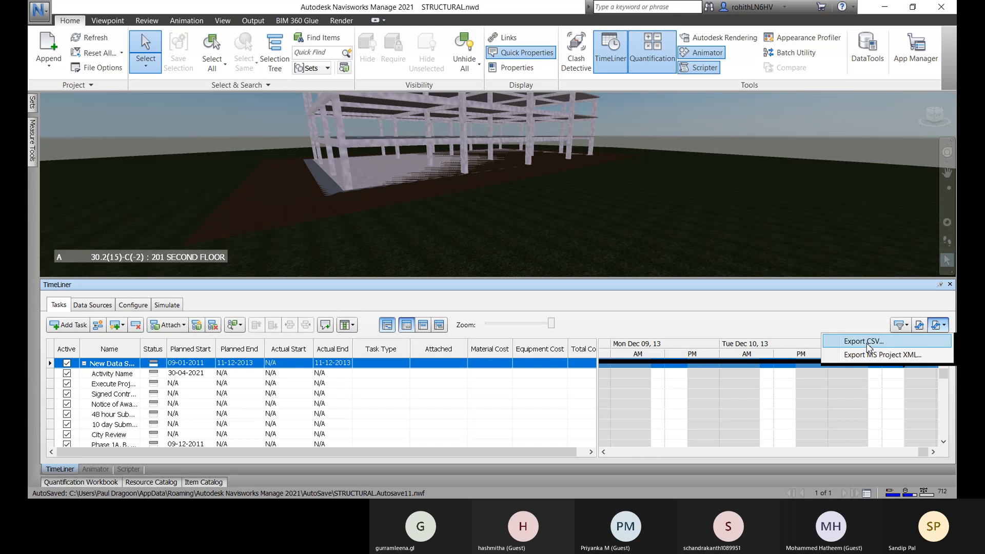
click(565, 310)
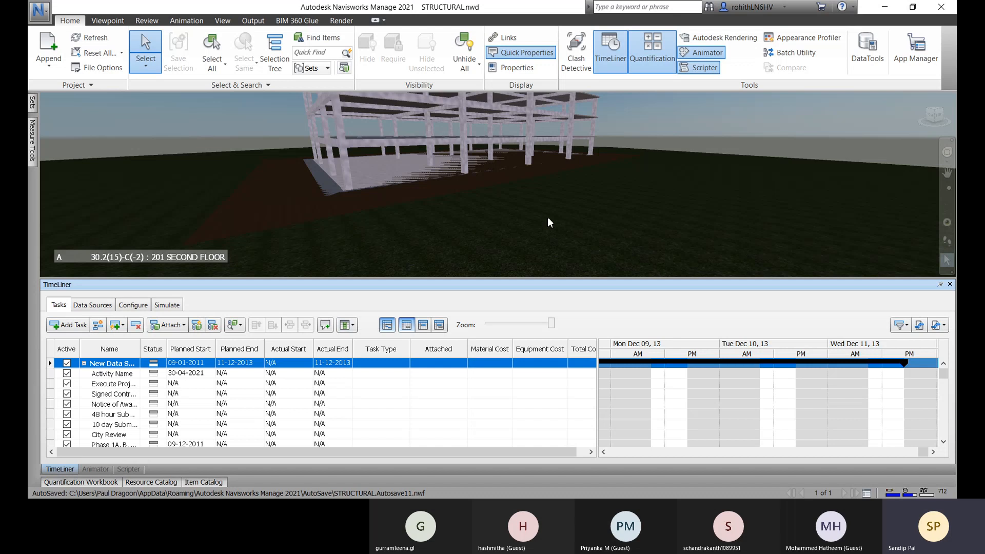
shift+middle_drag(546, 216, 554, 248)
middle_drag(559, 211, 563, 232)
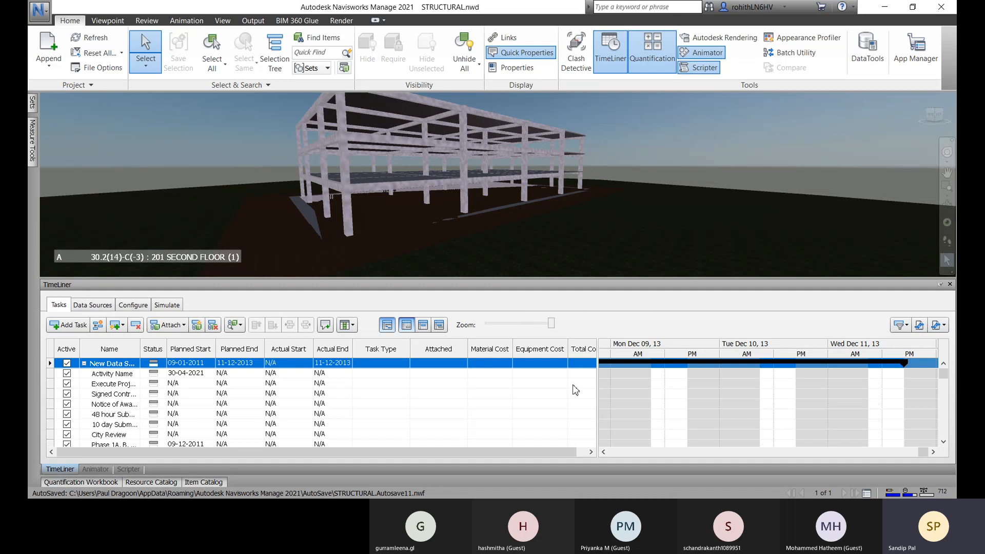
- Undo the recent TimeLiner changes until the original construction tasks, including the foundation tasks, are back in the list
shift+middle_drag(605, 277, 563, 282)
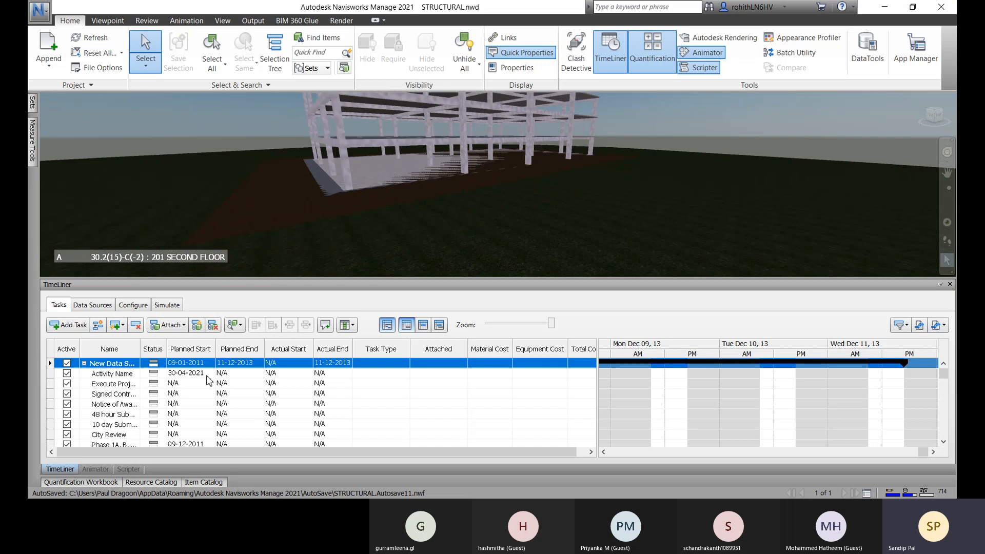
key(ctrl+z)
key(ctrl+z)
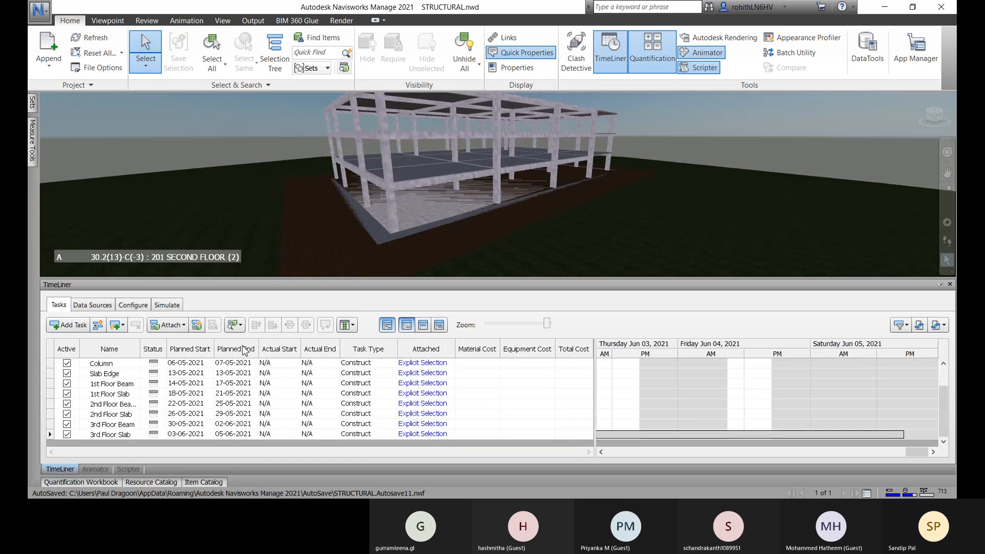
key(ctrl+z)
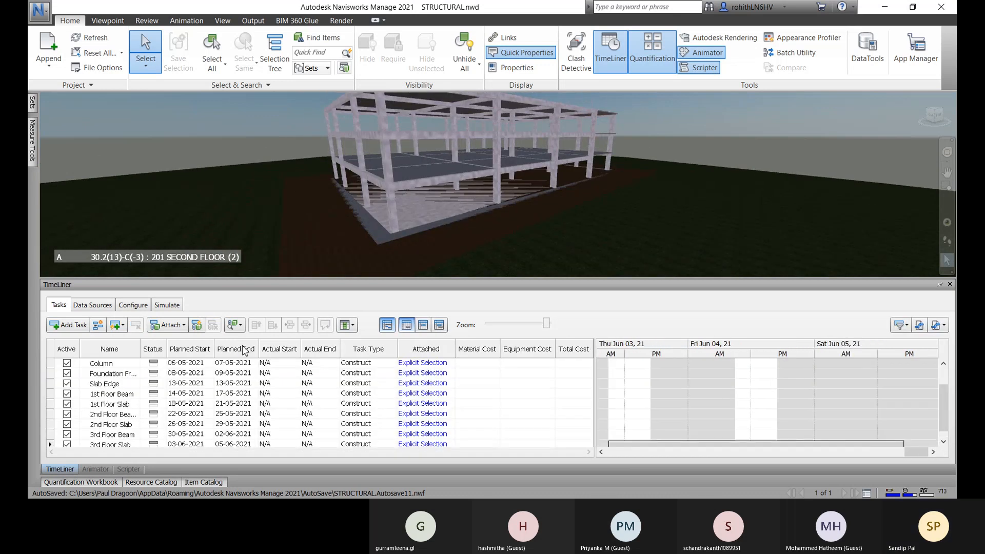
key(ctrl+z)
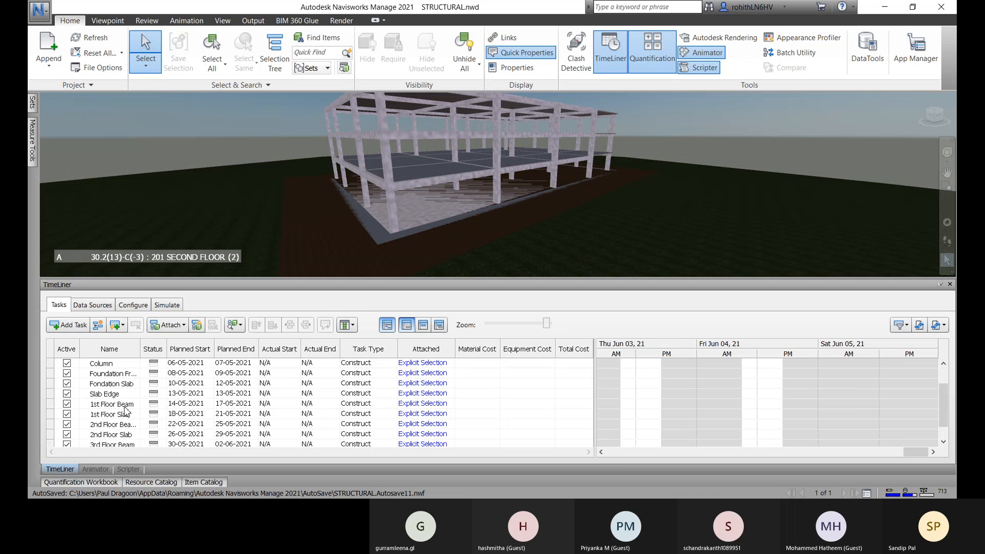
- Play the TimeLiner simulation of the construction tasks and collapse the TimeLiner window to enlarge the model view
click(167, 307)
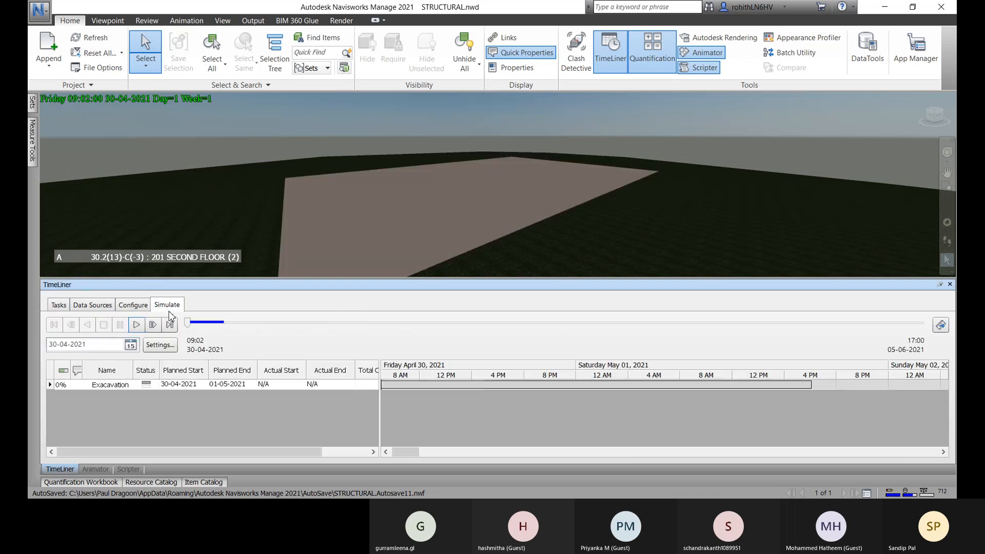
click(136, 324)
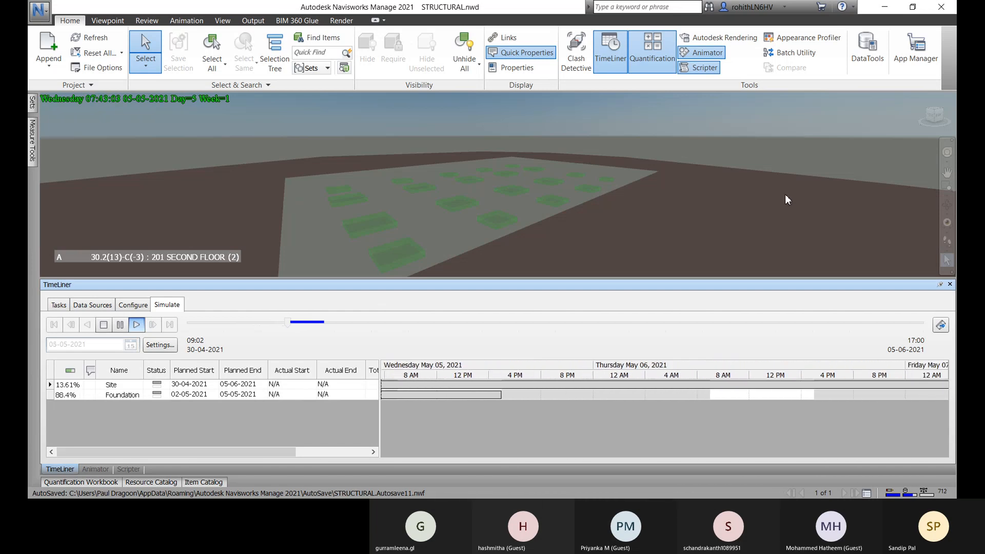
click(941, 284)
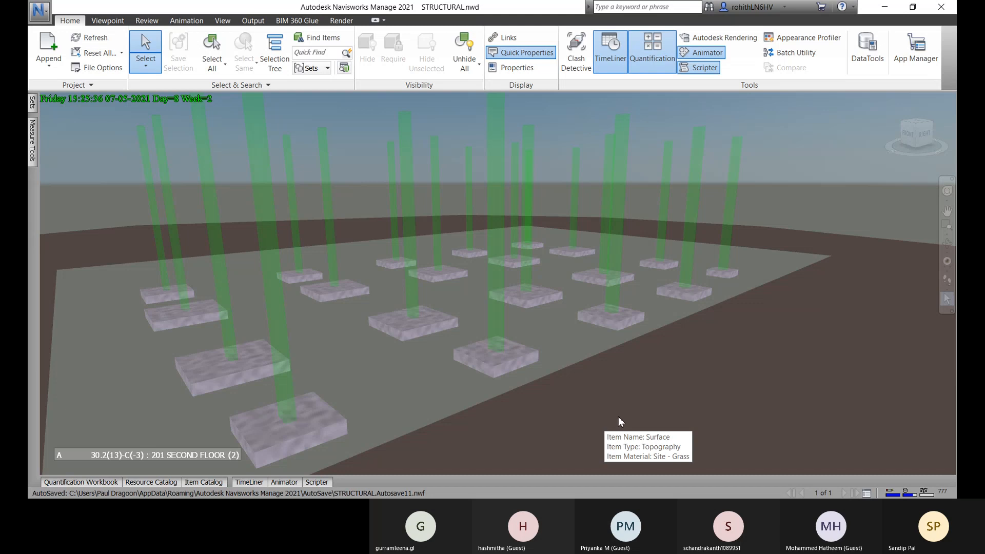
- Examine the foundations, columns and ground slab from several sides during the construction simulation
middle_drag(629, 411, 911, 440)
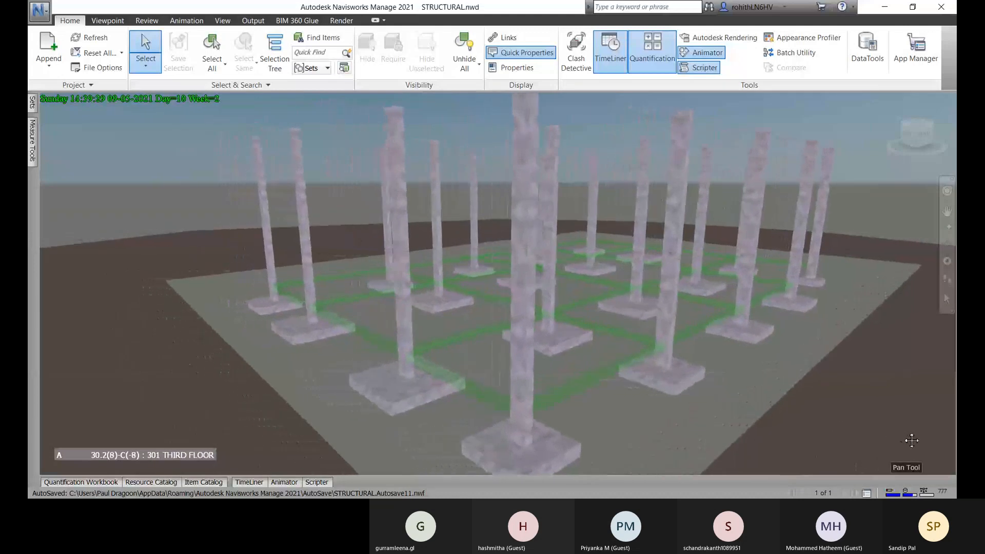
shift+middle_drag(286, 391, 710, 376)
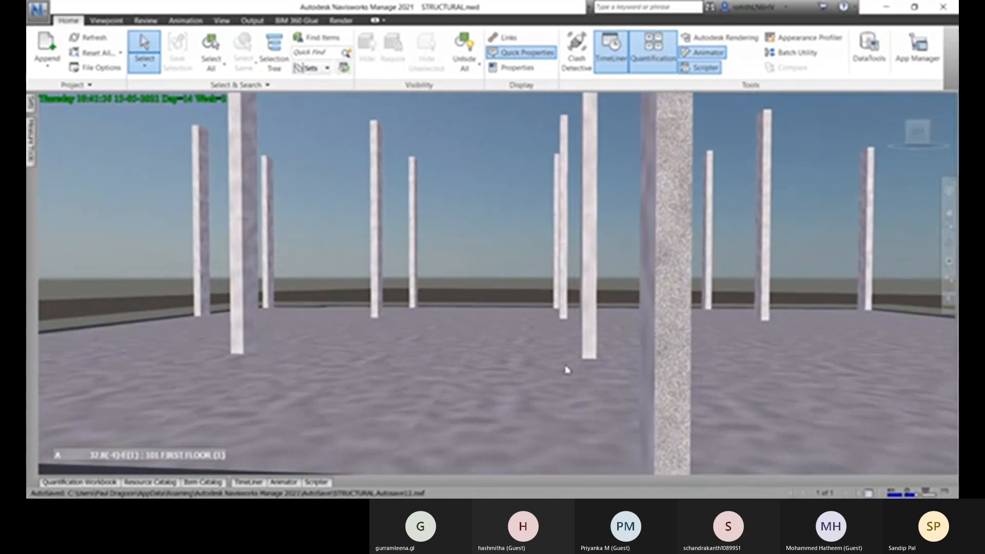
scroll(559, 359, down, 6)
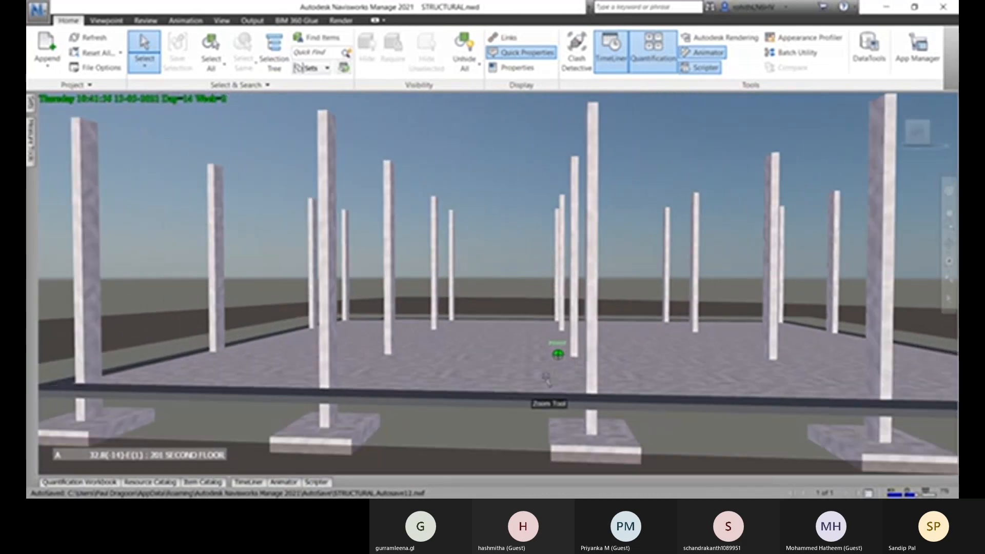
scroll(547, 380, down, 4)
shift+middle_drag(535, 378, 631, 380)
middle_drag(374, 386, 568, 364)
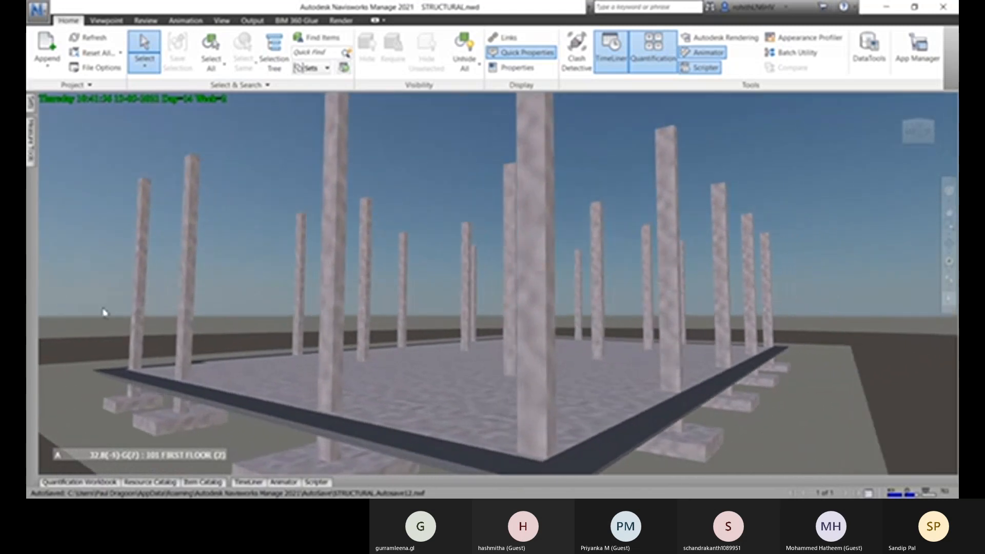
- Resume the paused construction simulation from 13-05-2021 and collapse the TimeLiner window again
click(249, 482)
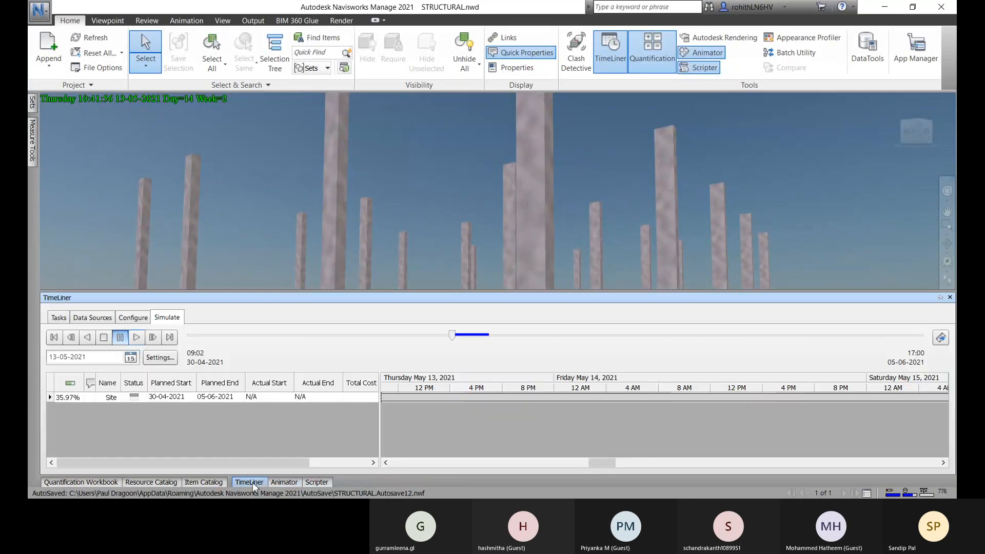
click(137, 337)
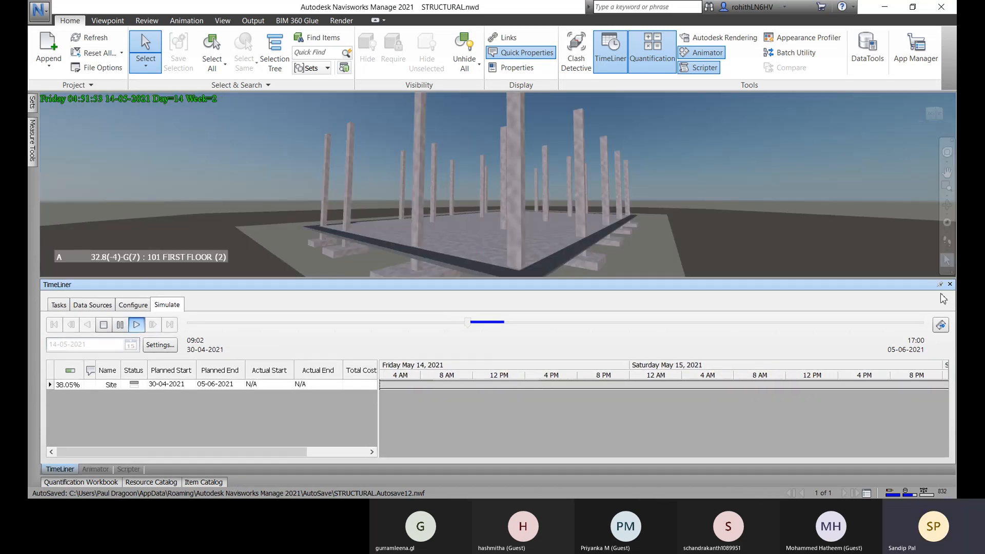
click(940, 285)
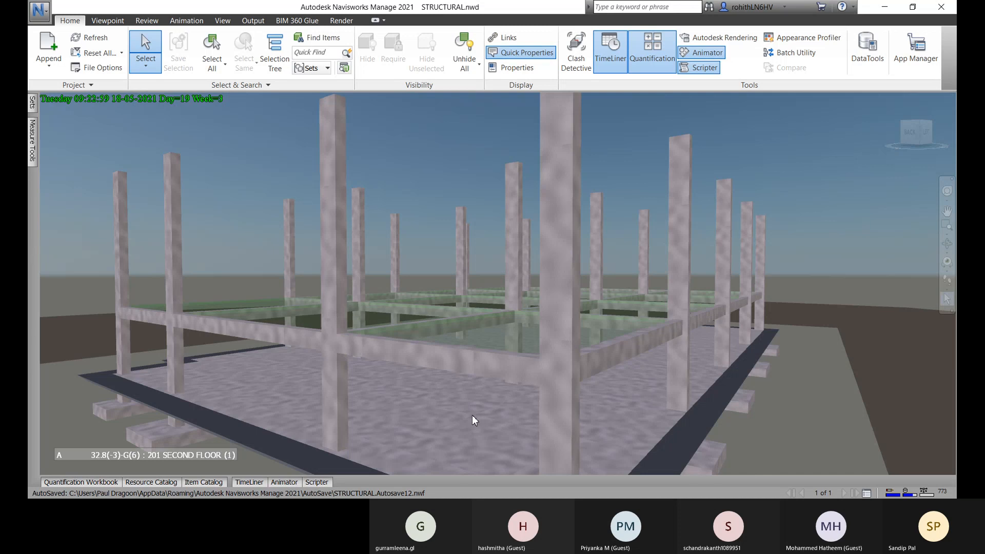
- Examine the beams and slabs of the upper floors from above and from the sides until the simulation ends
mouse_move(555, 430)
shift+middle_down()
mouse_move(924, 432)
mouse_move(46, 439)
mouse_move(53, 452)
mouse_move(923, 462)
mouse_move(875, 97)
mouse_move(805, 108)
mouse_move(690, 148)
mouse_move(537, 127)
mouse_move(486, 96)
mouse_move(496, 465)
shift+middle_up()
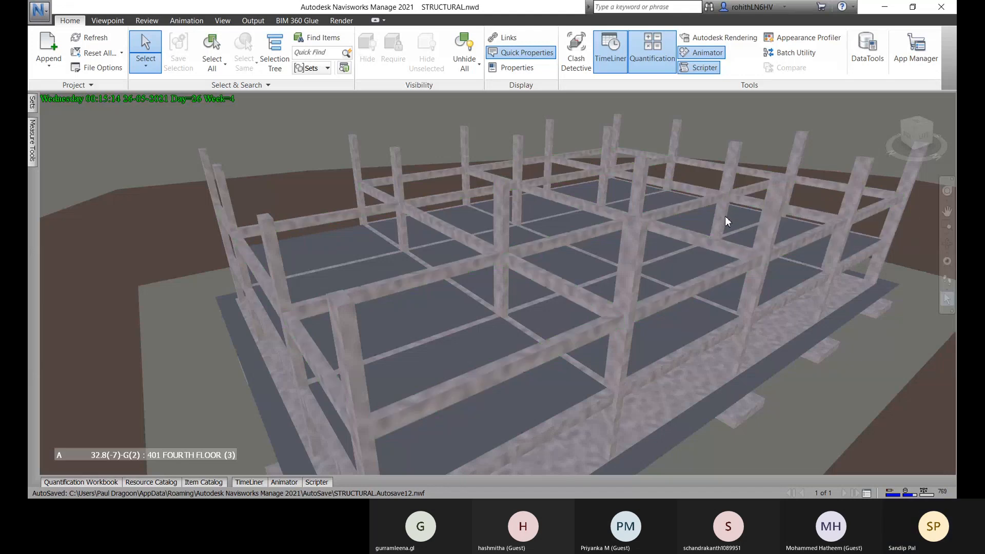
shift+middle_drag(724, 218, 677, 204)
drag(666, 202, 506, 216)
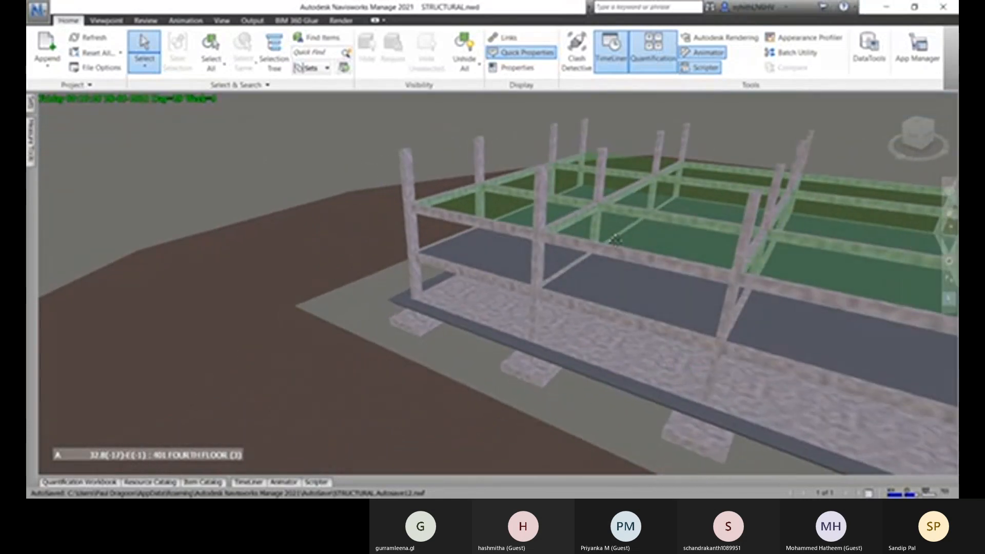
drag(616, 240, 198, 249)
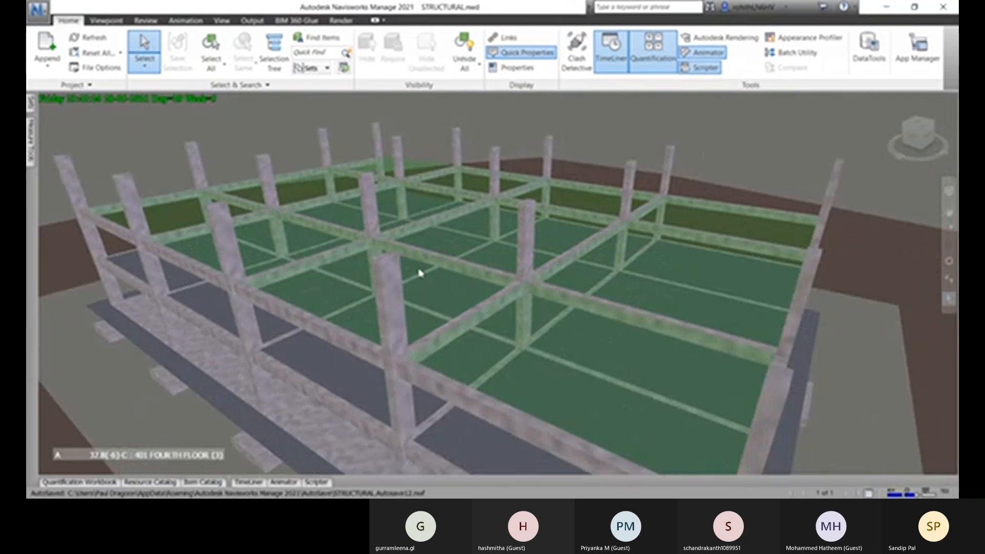
drag(419, 273, 283, 251)
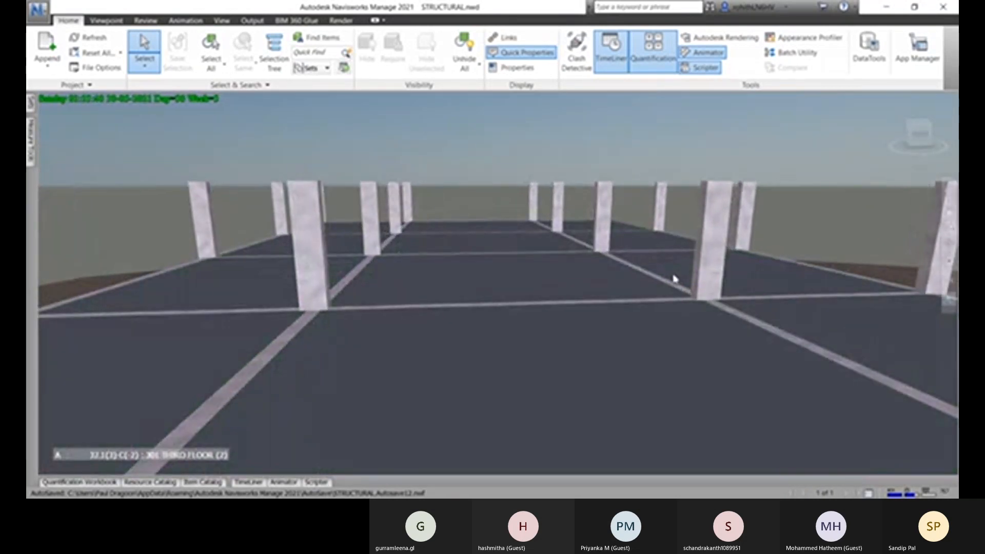
mouse_move(789, 327)
shift+middle_down()
mouse_move(774, 325)
mouse_move(800, 327)
shift+middle_up()
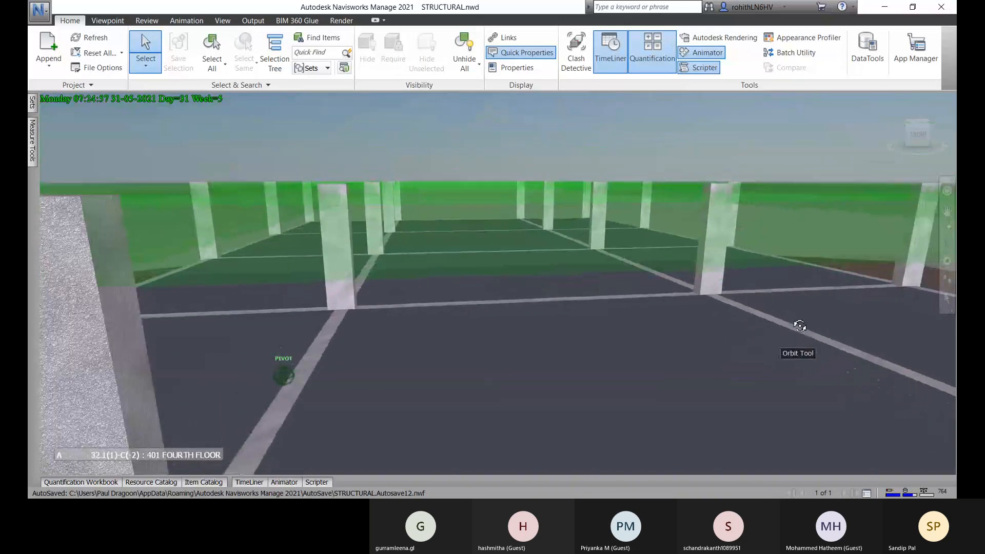
scroll(768, 324, down, 4)
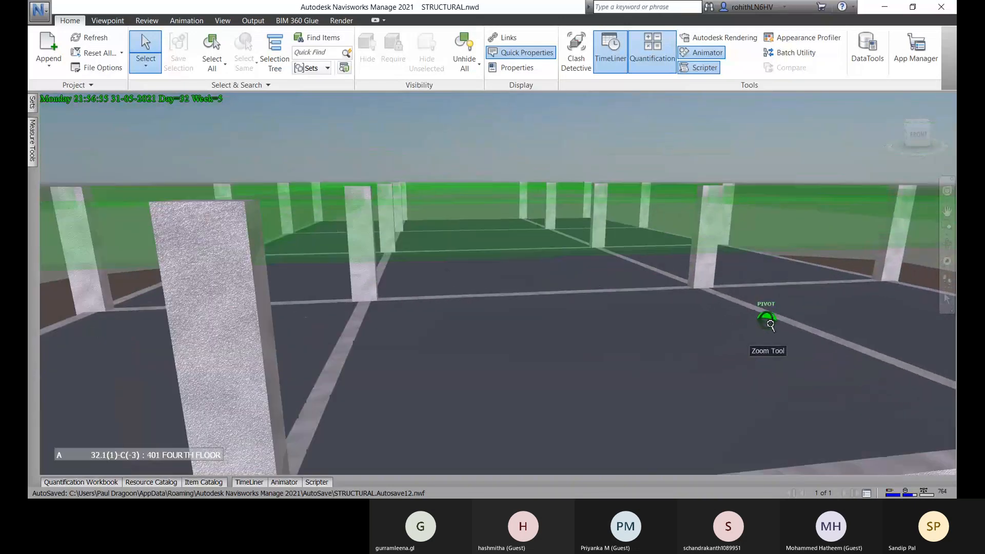
shift+middle_drag(804, 342, 662, 371)
middle_drag(804, 348, 513, 360)
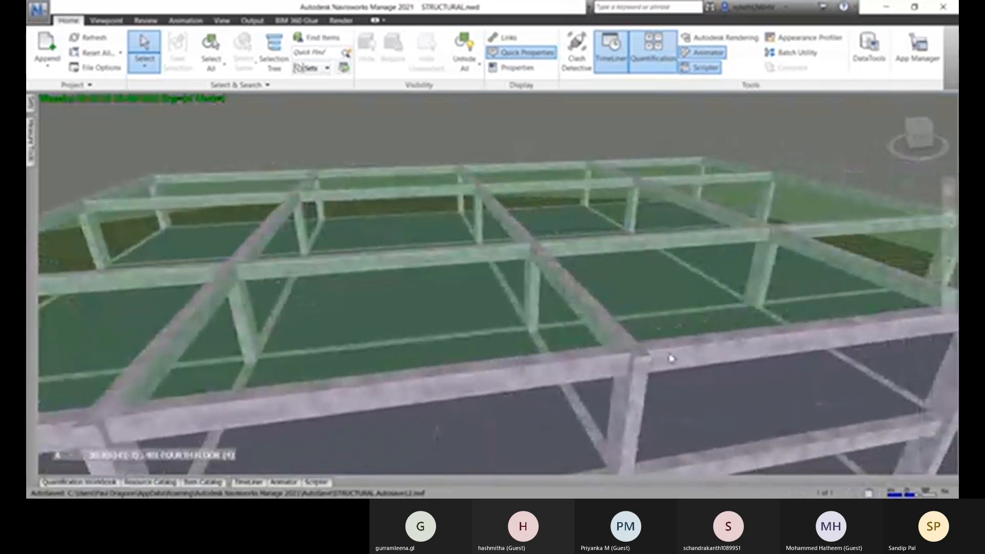
shift+middle_drag(671, 358, 748, 445)
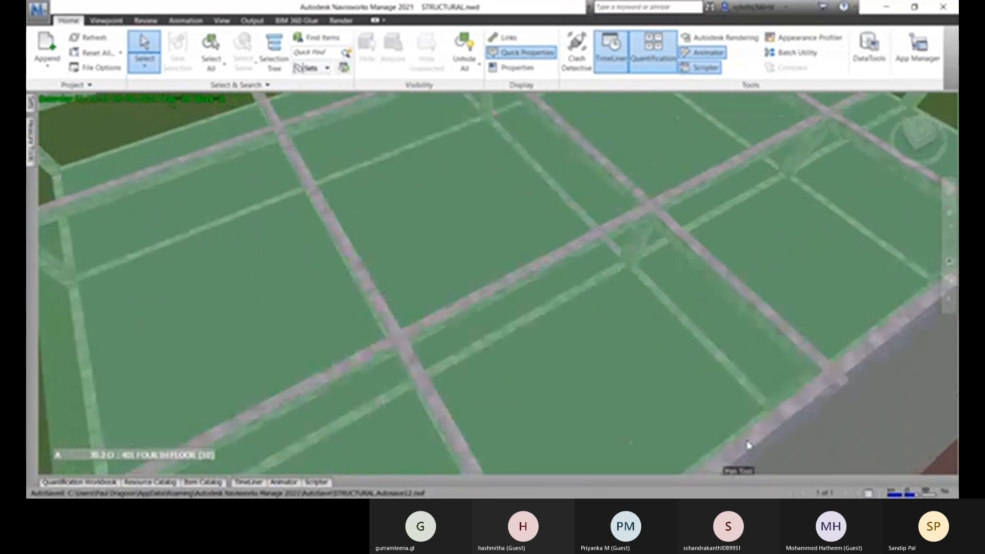
shift+middle_drag(726, 399, 575, 177)
shift+middle_drag(600, 281, 730, 292)
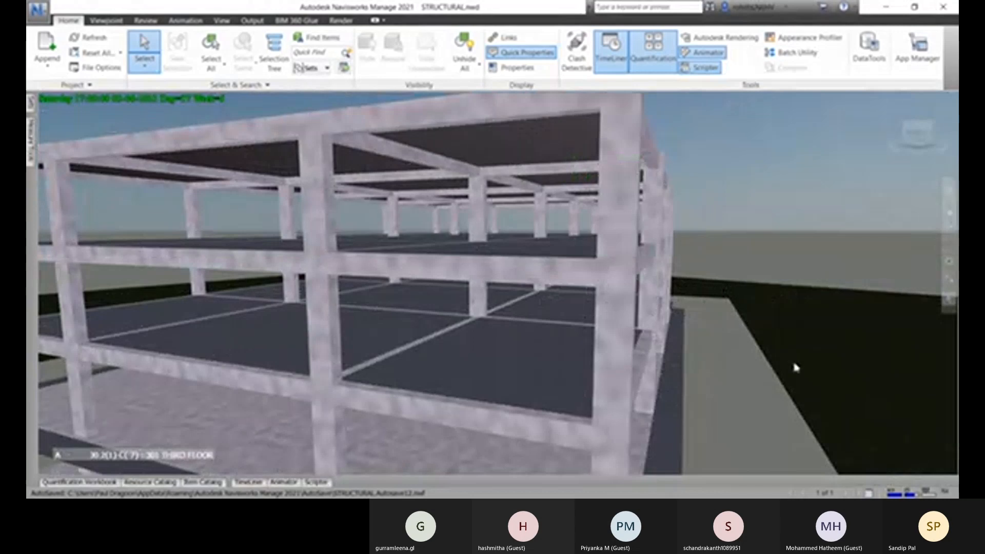